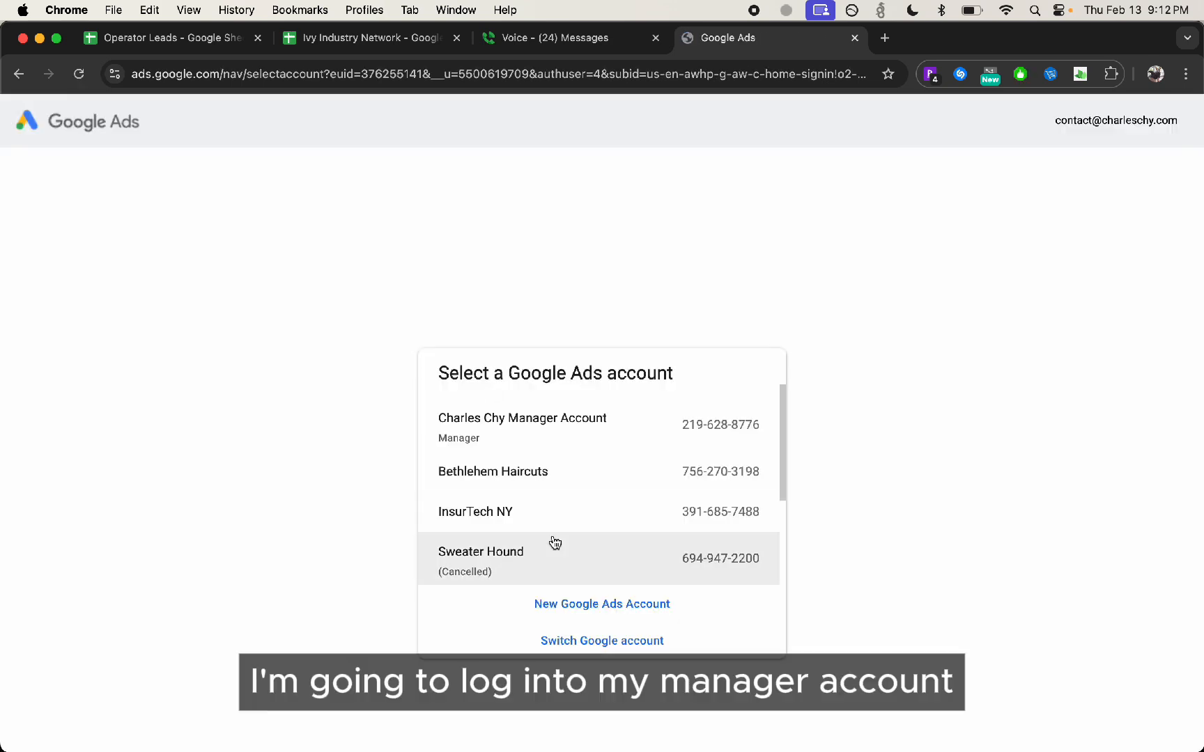
# Open the Google Ads manager account and dismiss its payment notices
pyautogui.click(556, 411)
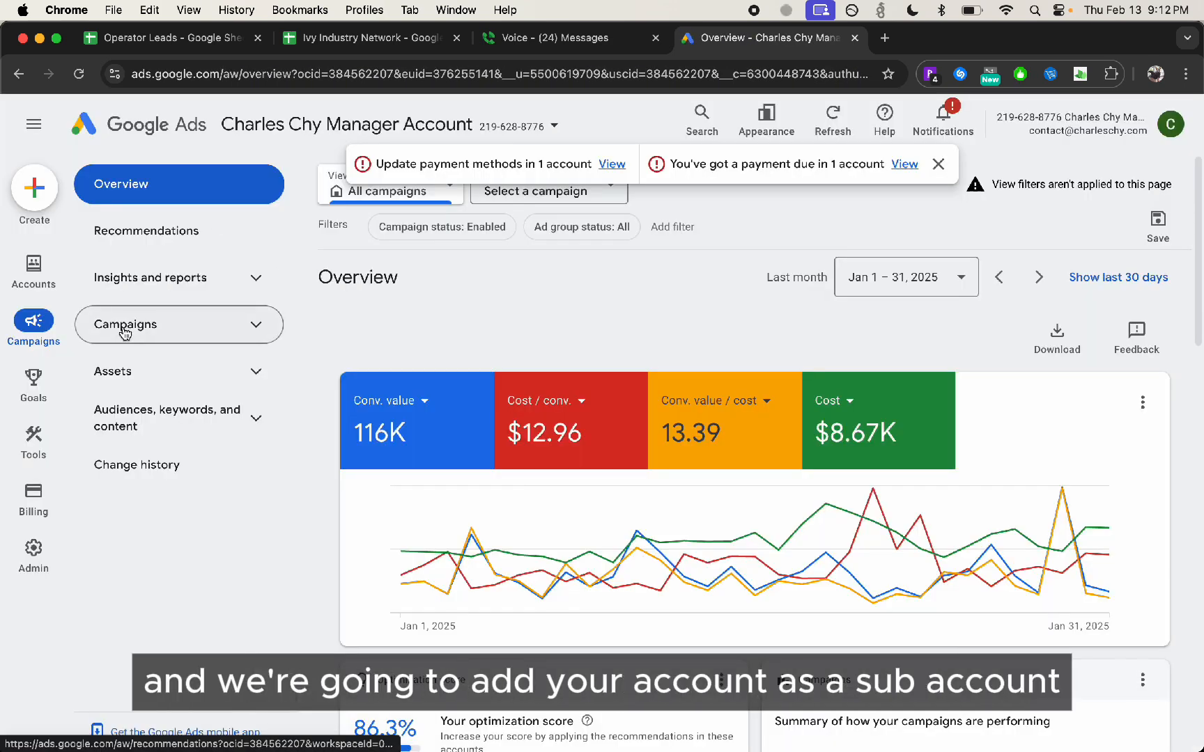
pyautogui.click(455, 126)
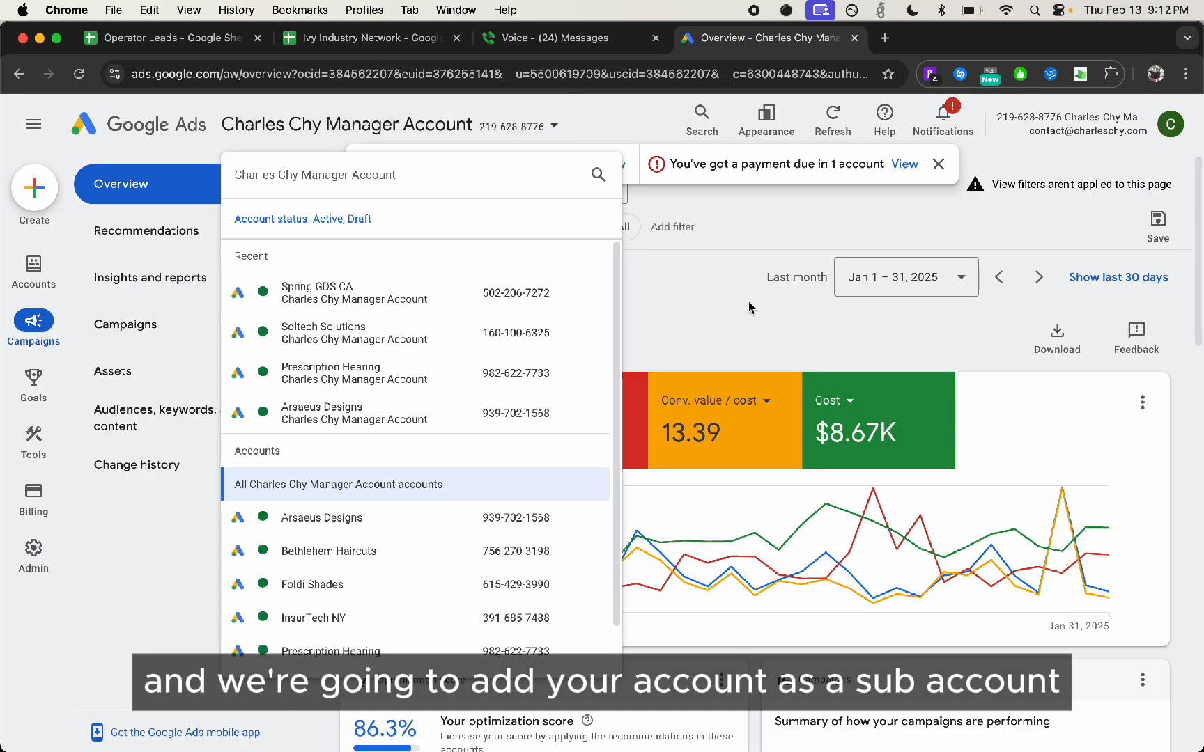
pyautogui.click(688, 327)
pyautogui.click(947, 165)
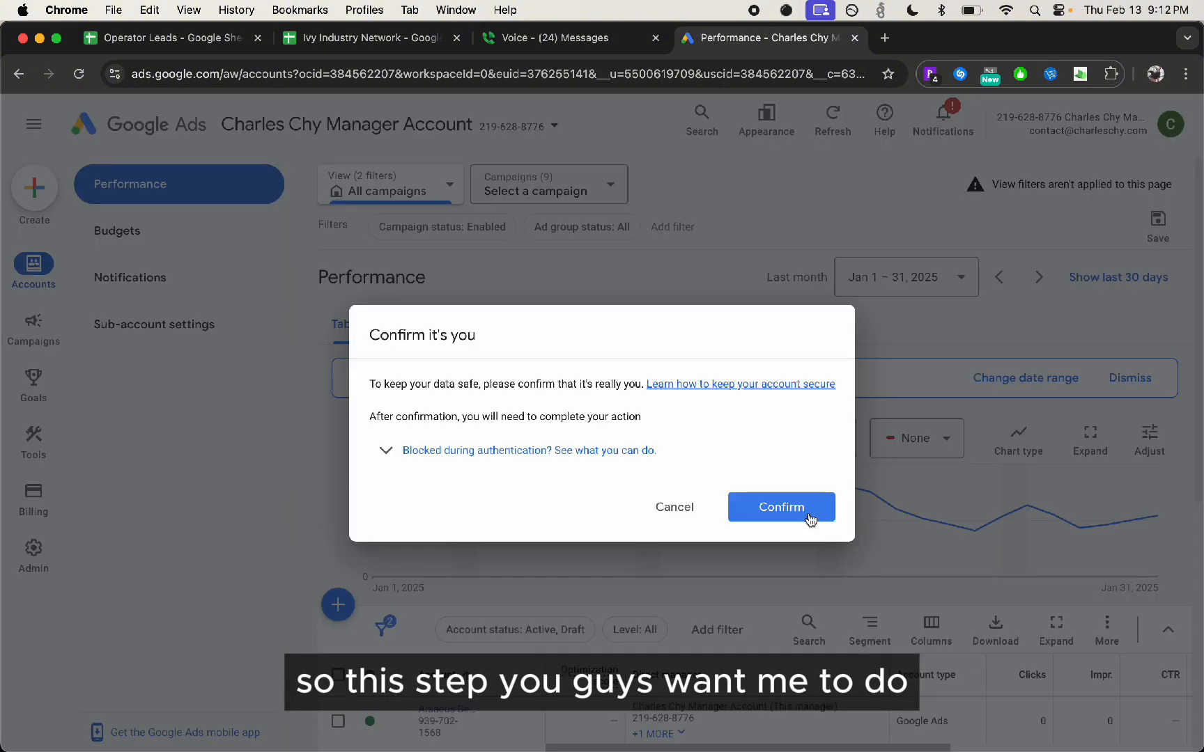
# Confirm your identity in the security dialog on the Accounts Performance page
pyautogui.press('XF86MonBrightnessUp')
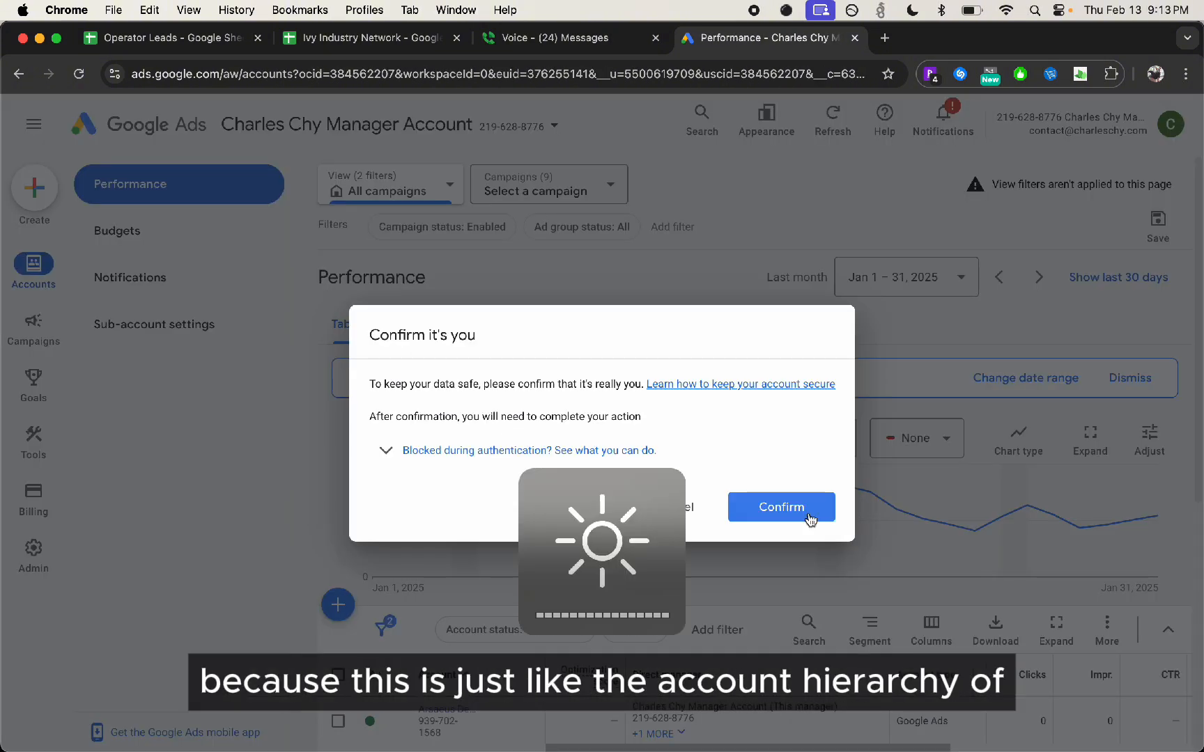
pyautogui.press('XF86AudioRaiseVolume')
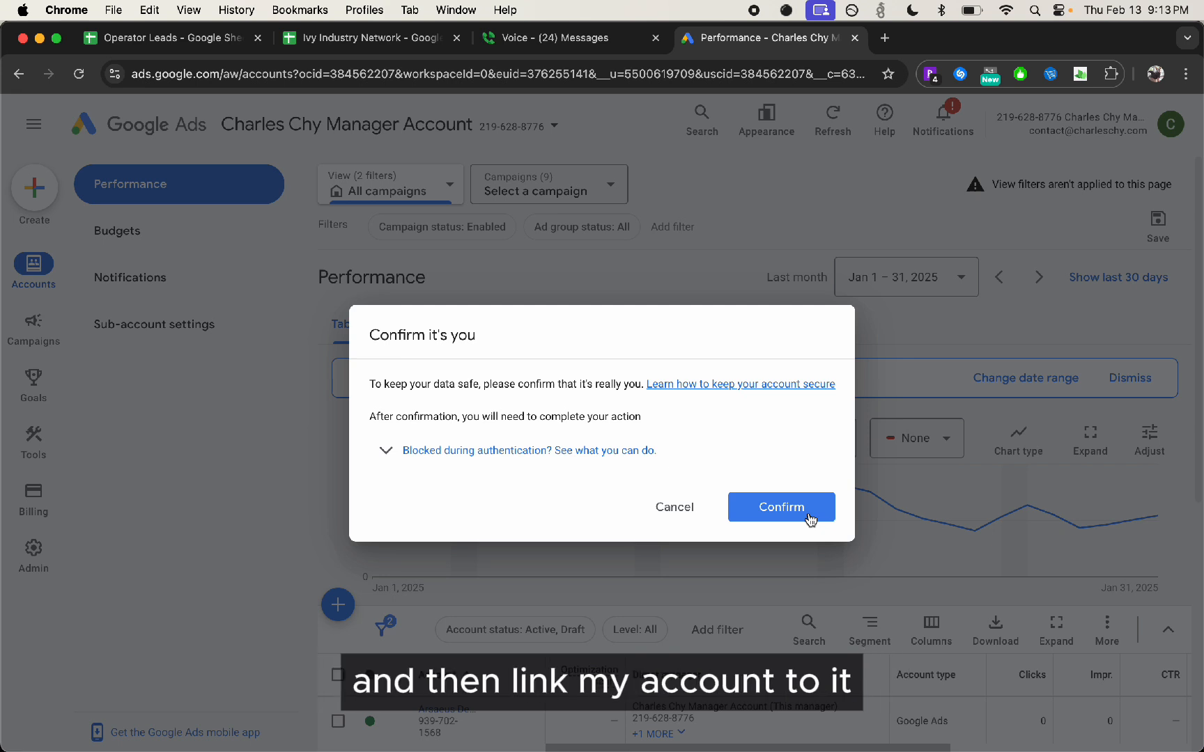
pyautogui.click(781, 507)
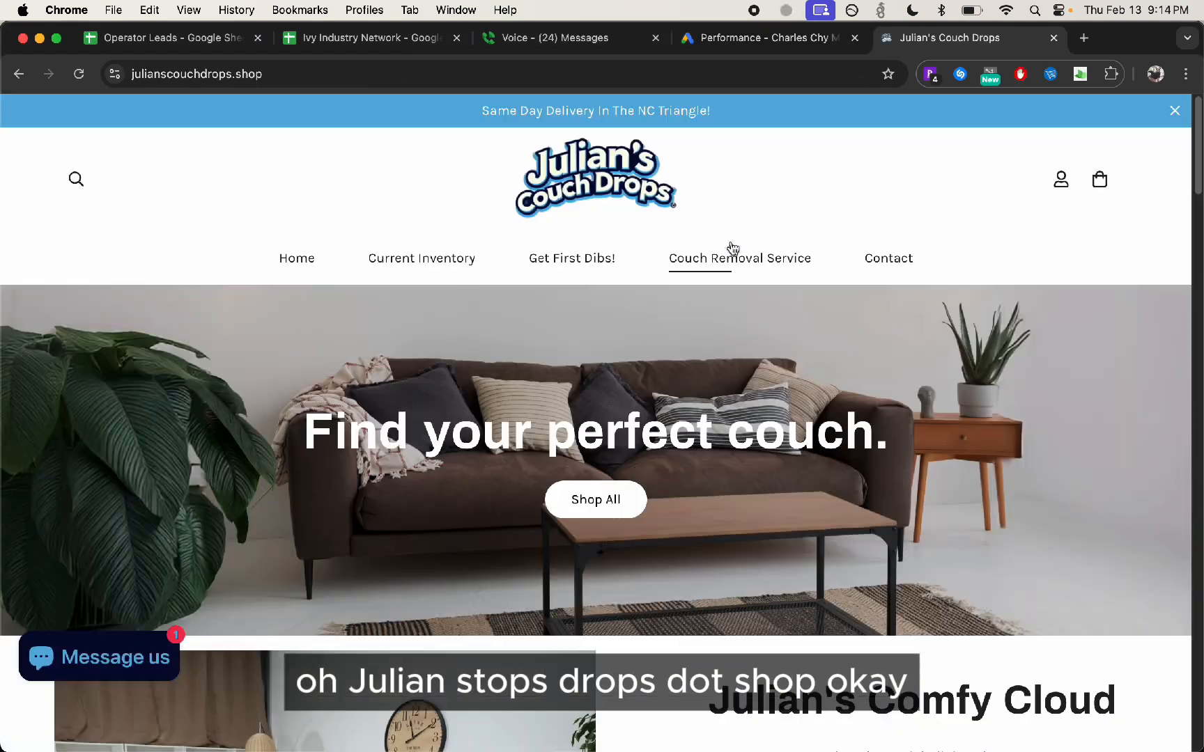
# Look through the Couch Removal Service page of the Julian's Couch Drops website, including its request form
pyautogui.click(728, 258)
pyautogui.scroll(-1, 555, 338)
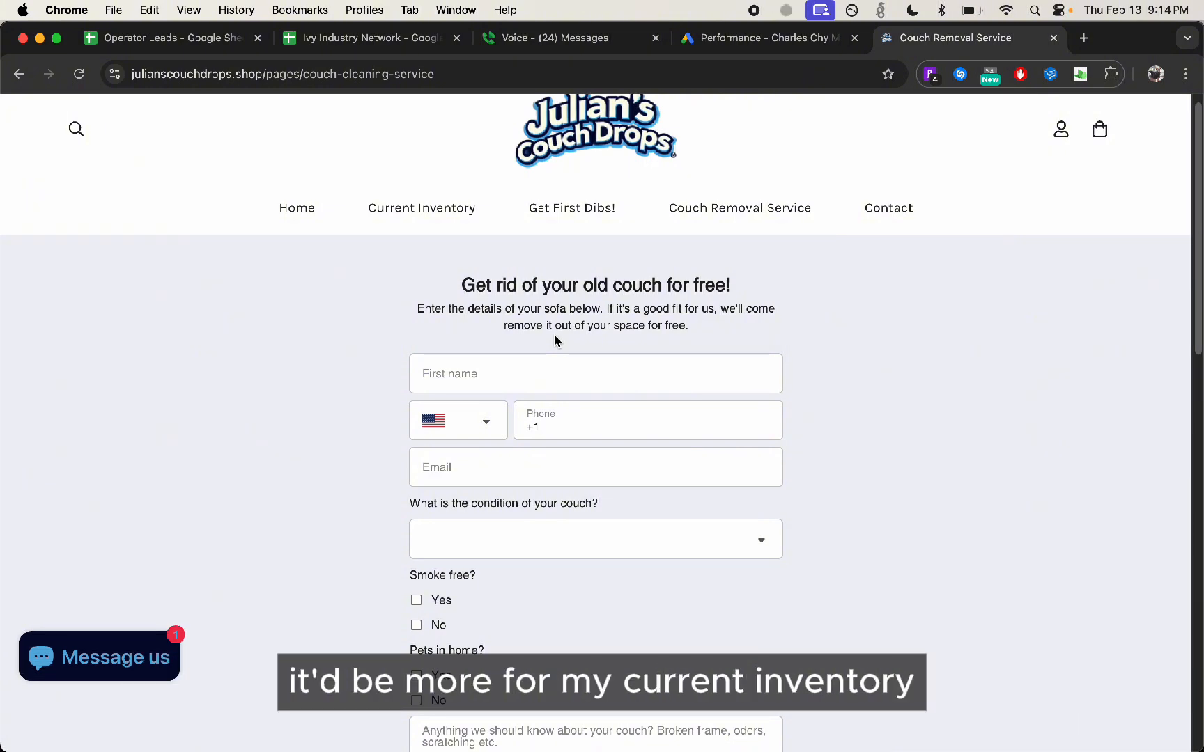
pyautogui.scroll(-15, 555, 335)
pyautogui.scroll(15, 554, 406)
# Review the shop's Current Inventory listings and customer reviews in a mobile-width window, and widen the window again
pyautogui.click(361, 230)
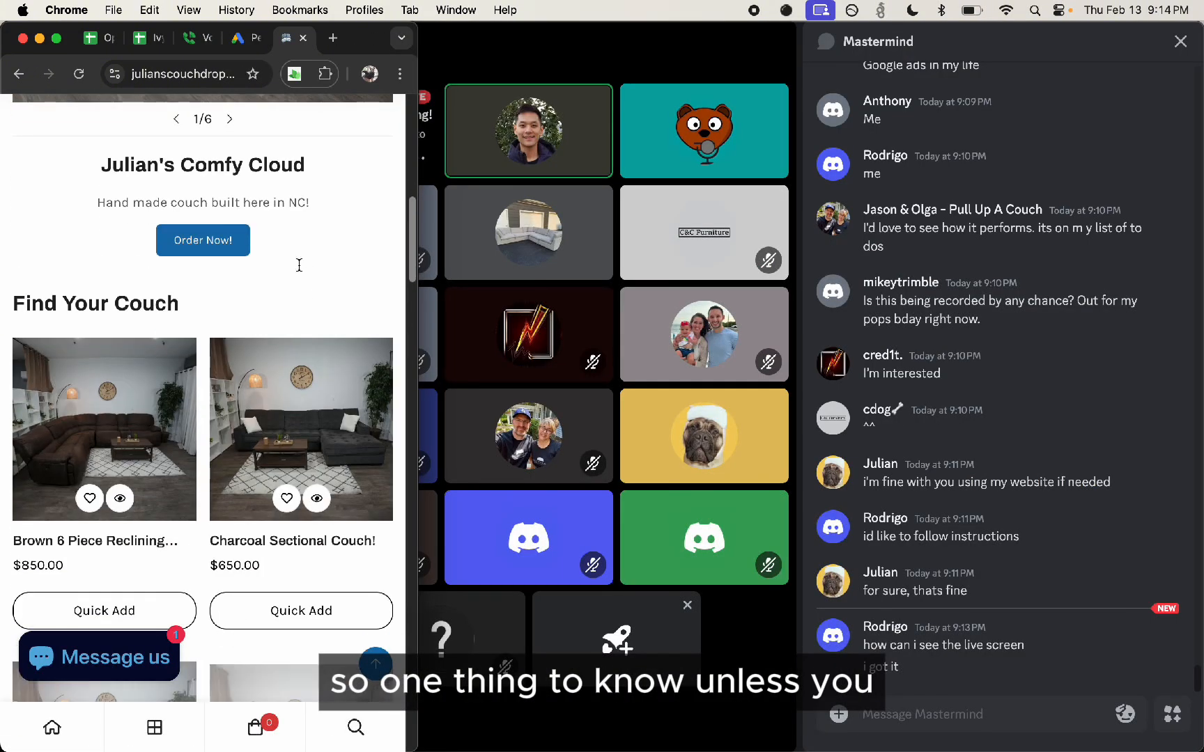
pyautogui.scroll(-4, 299, 265)
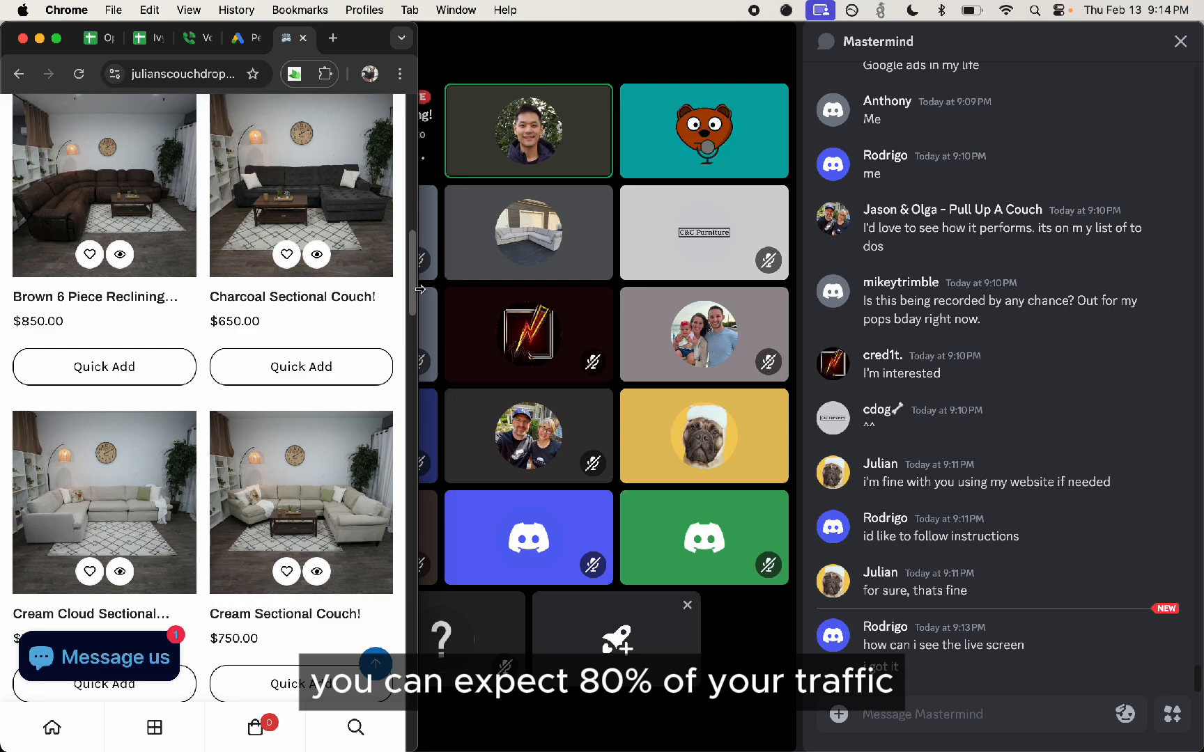
pyautogui.scroll(-15, 284, 333)
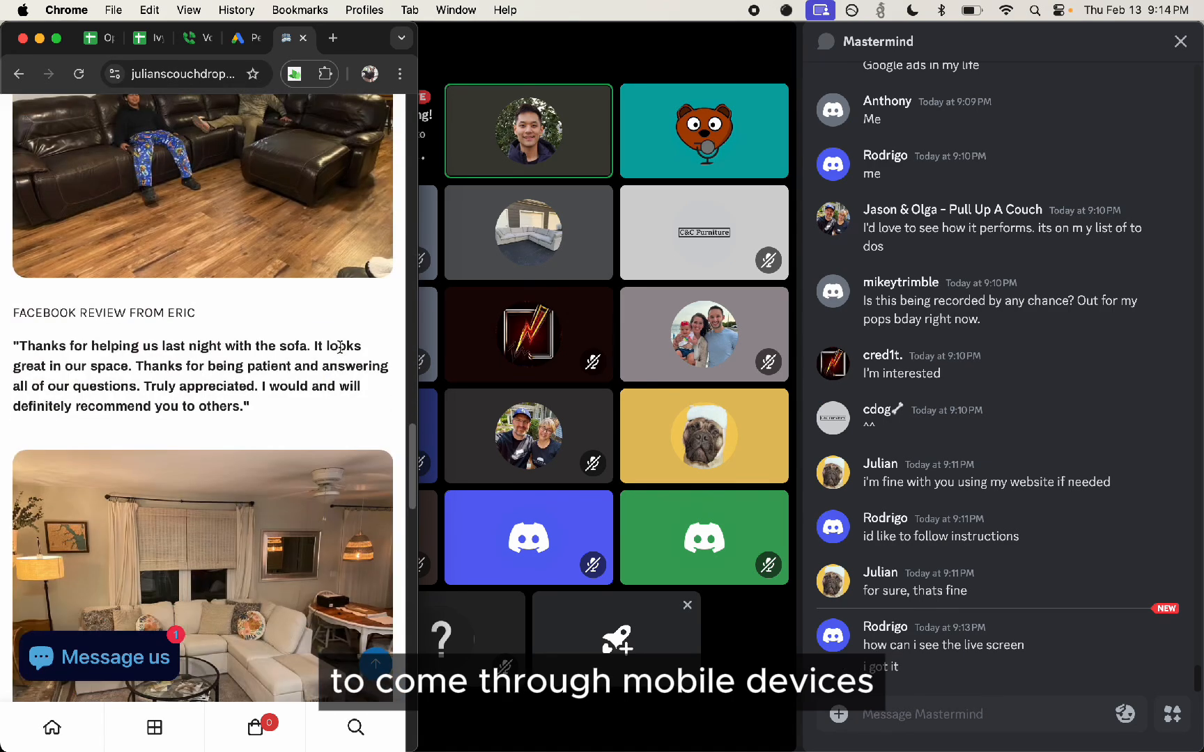
pyautogui.scroll(10, 339, 347)
pyautogui.scroll(-10, 373, 380)
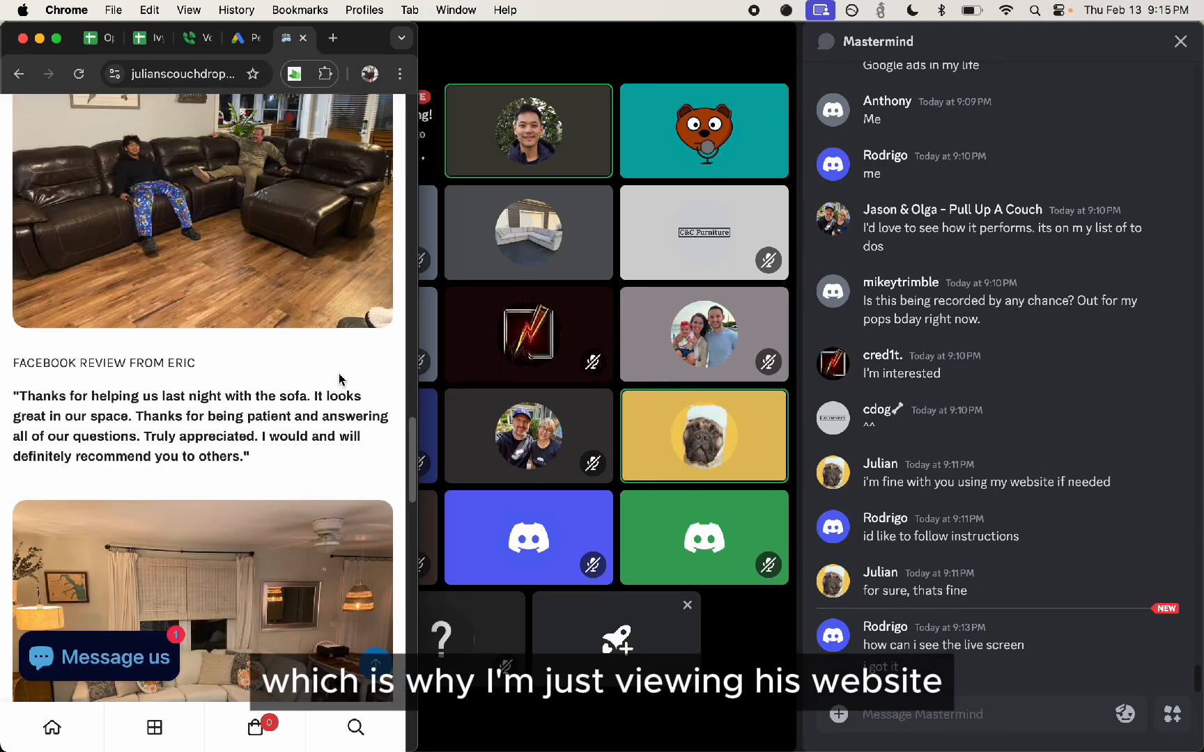
pyautogui.scroll(-15, 369, 383)
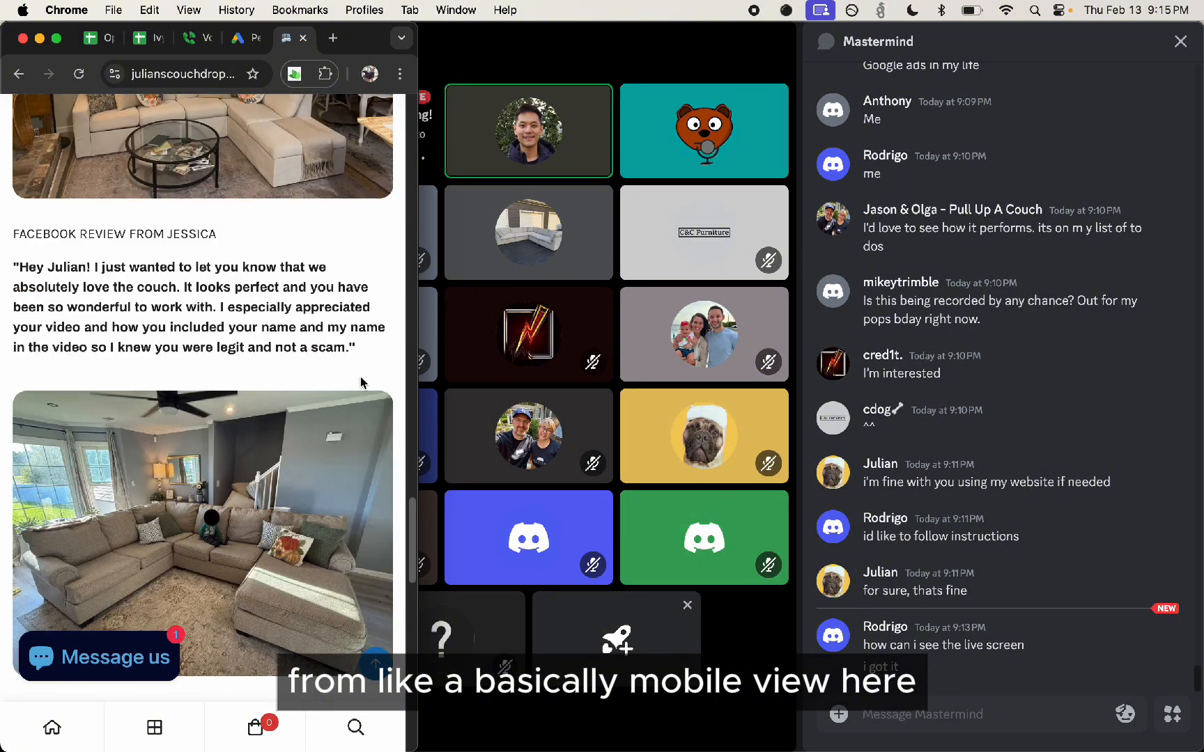
pyautogui.scroll(-2, 347, 373)
pyautogui.moveTo(418, 413); pyautogui.dragTo(1201, 412)
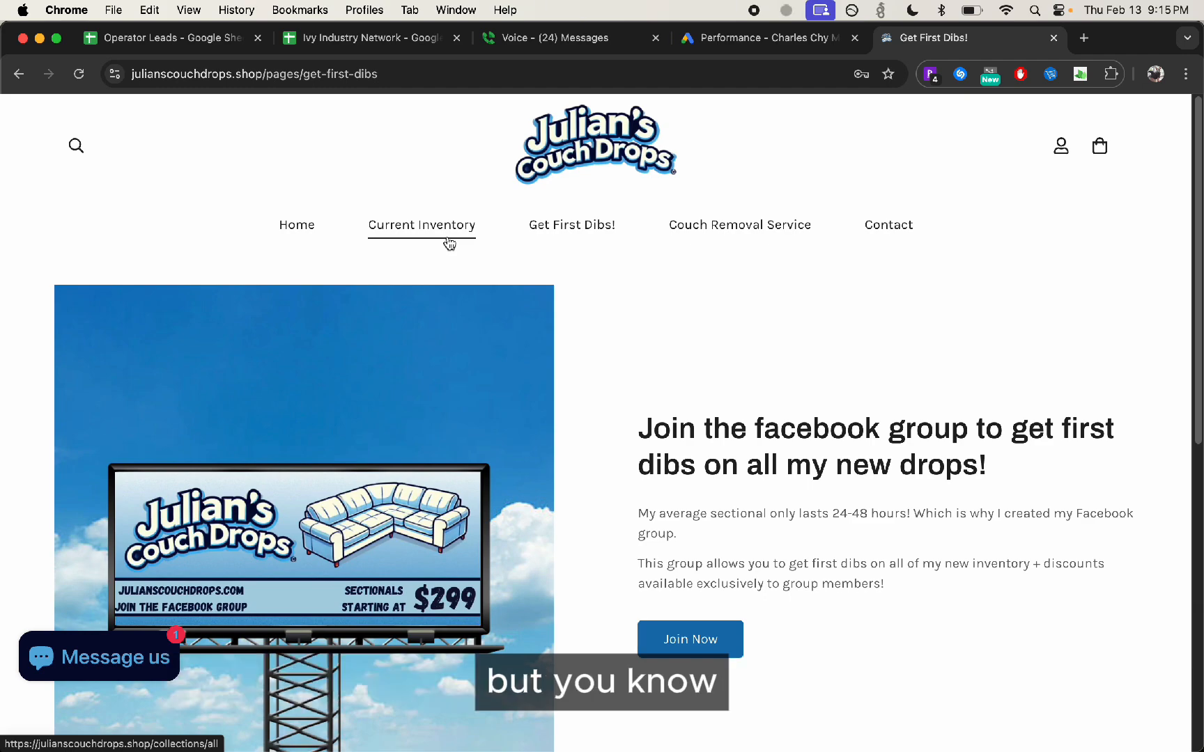
# Examine the Current Inventory page at full desktop width, from the listed couches down to the sign-up form
pyautogui.click(449, 243)
pyautogui.scroll(-15, 271, 395)
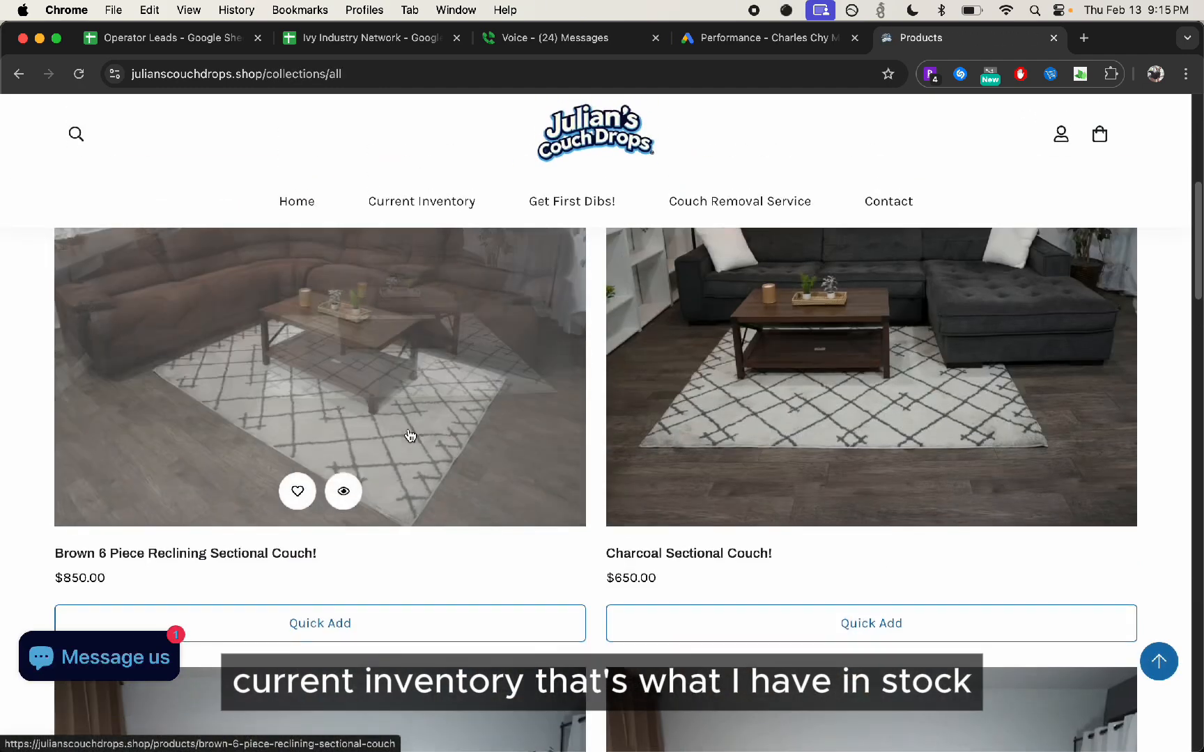
pyautogui.scroll(-5, 414, 429)
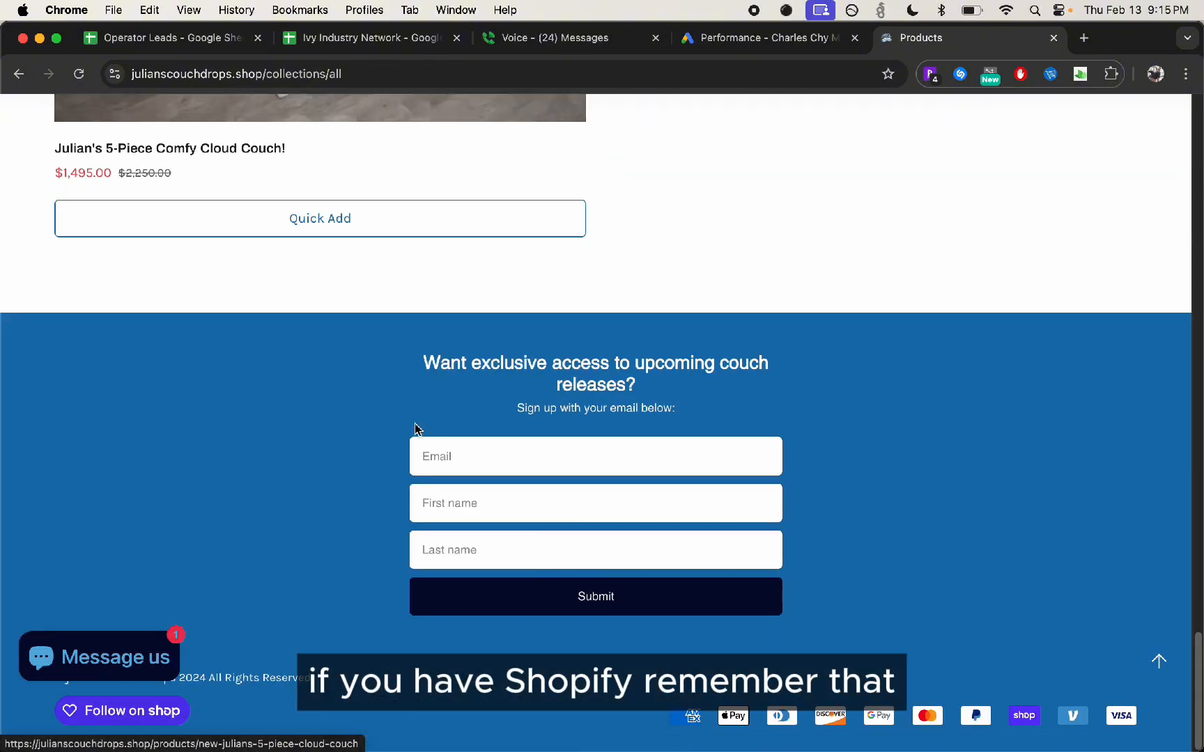
pyautogui.scroll(20, 417, 426)
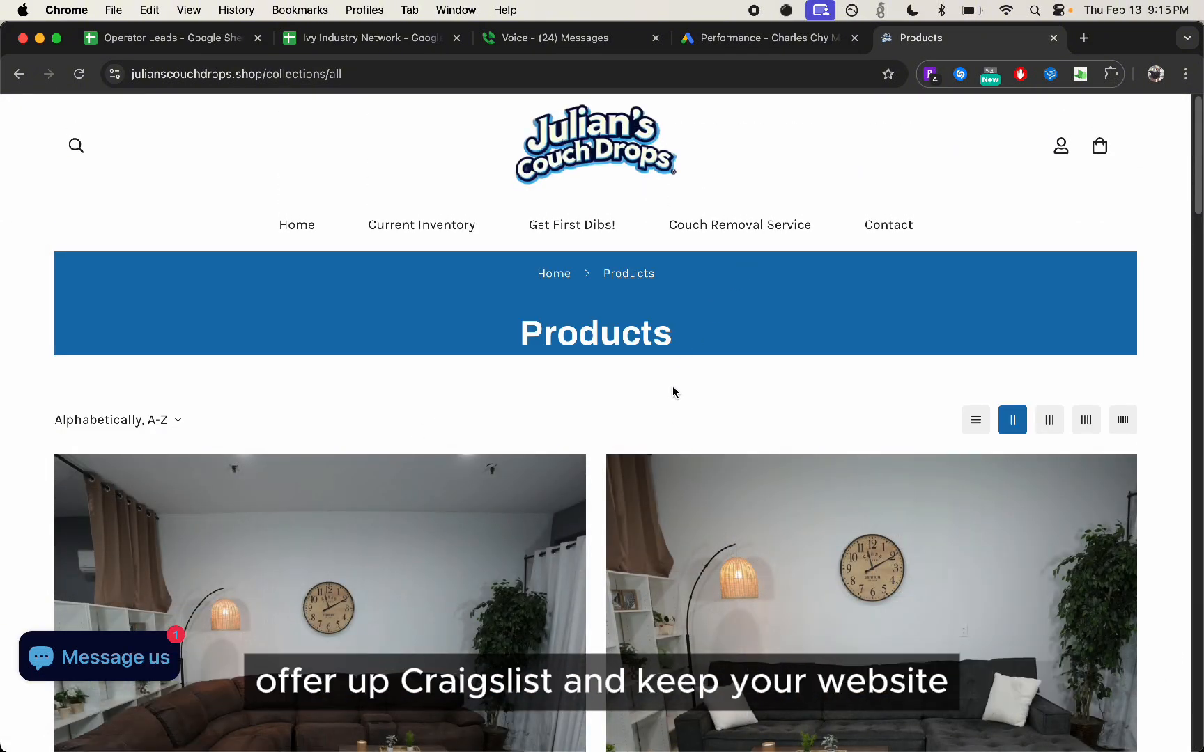
pyautogui.scroll(-6, 607, 370)
pyautogui.scroll(6, 607, 371)
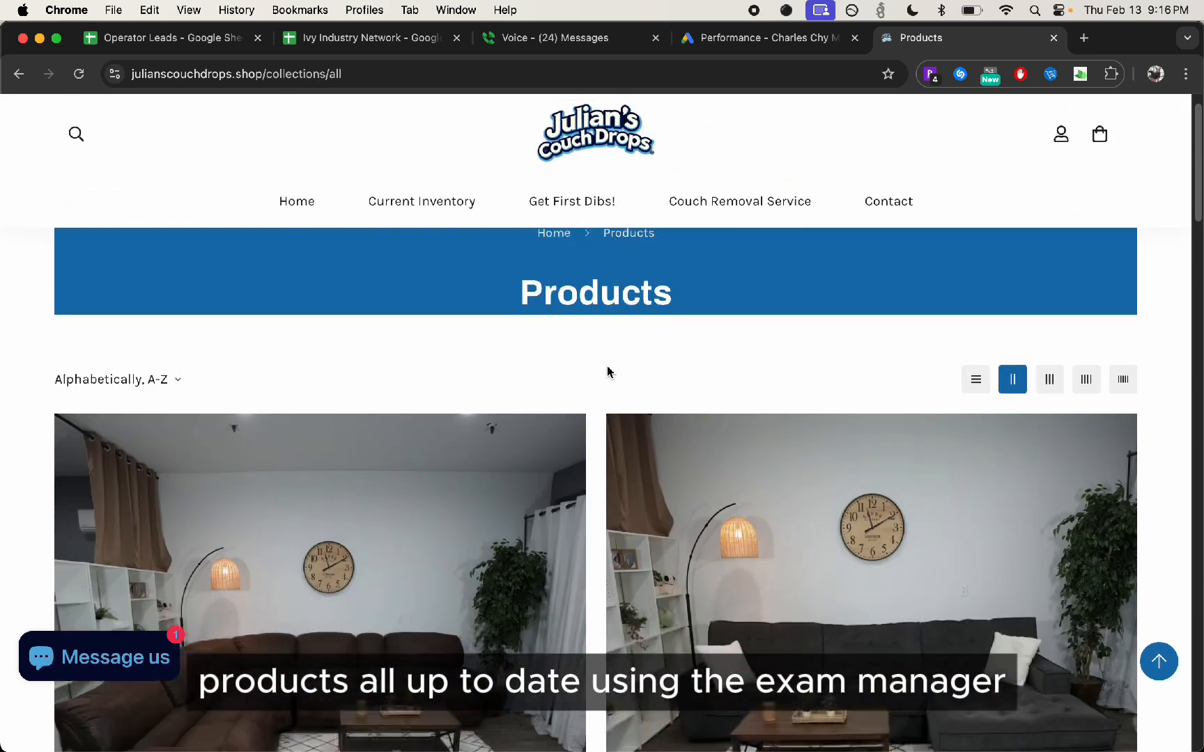
# Return to the Google Ads manager account and pass the human verification to create a new sub-account
pyautogui.click(761, 41)
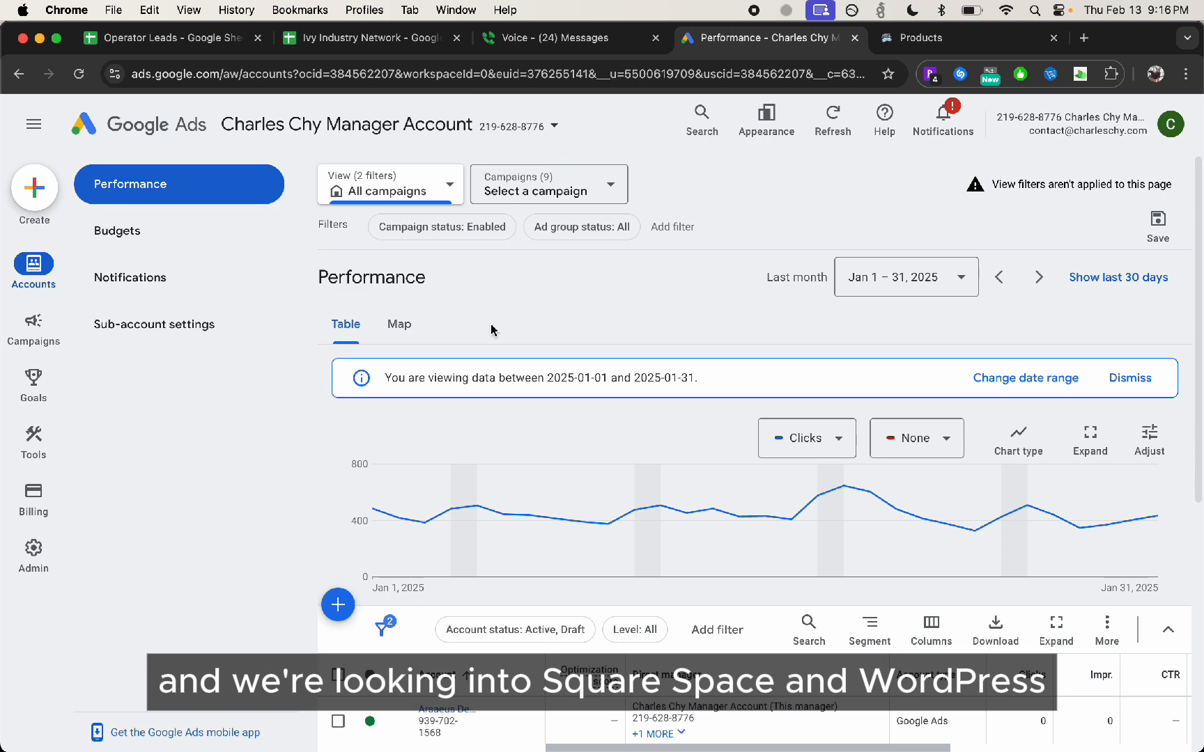
pyautogui.scroll(-2, 492, 336)
pyautogui.scroll(2, 492, 335)
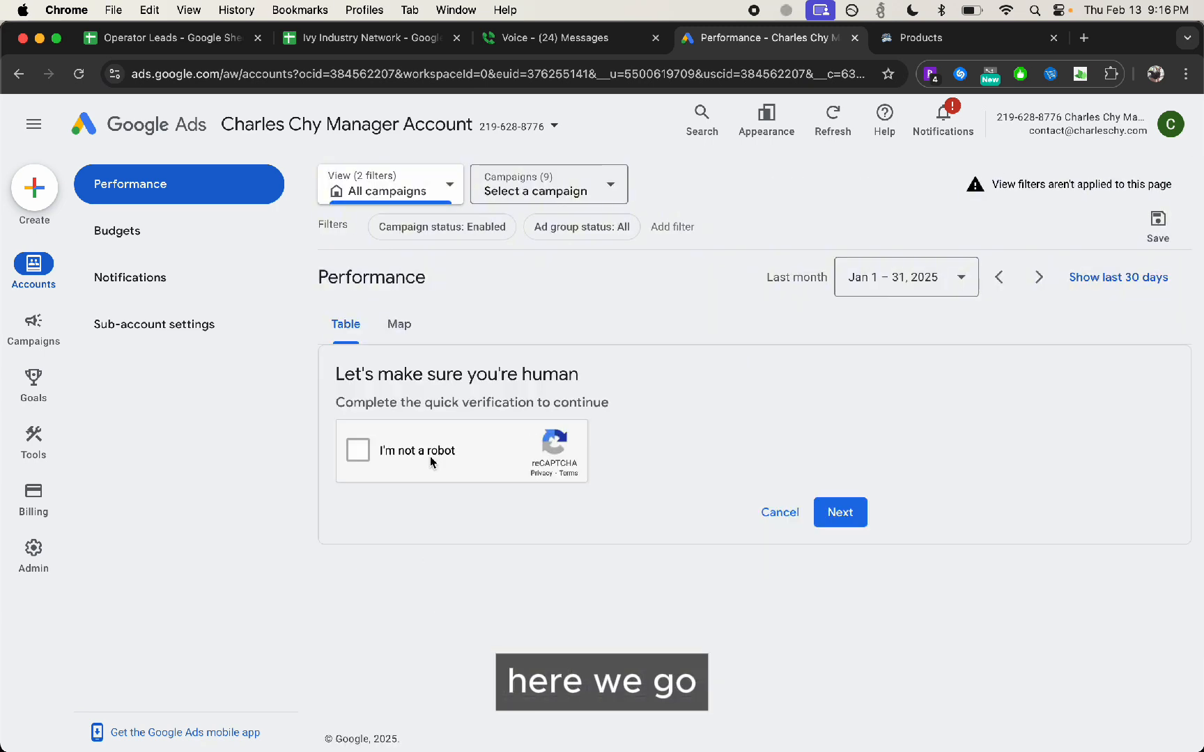
pyautogui.click(429, 458)
pyautogui.click(838, 512)
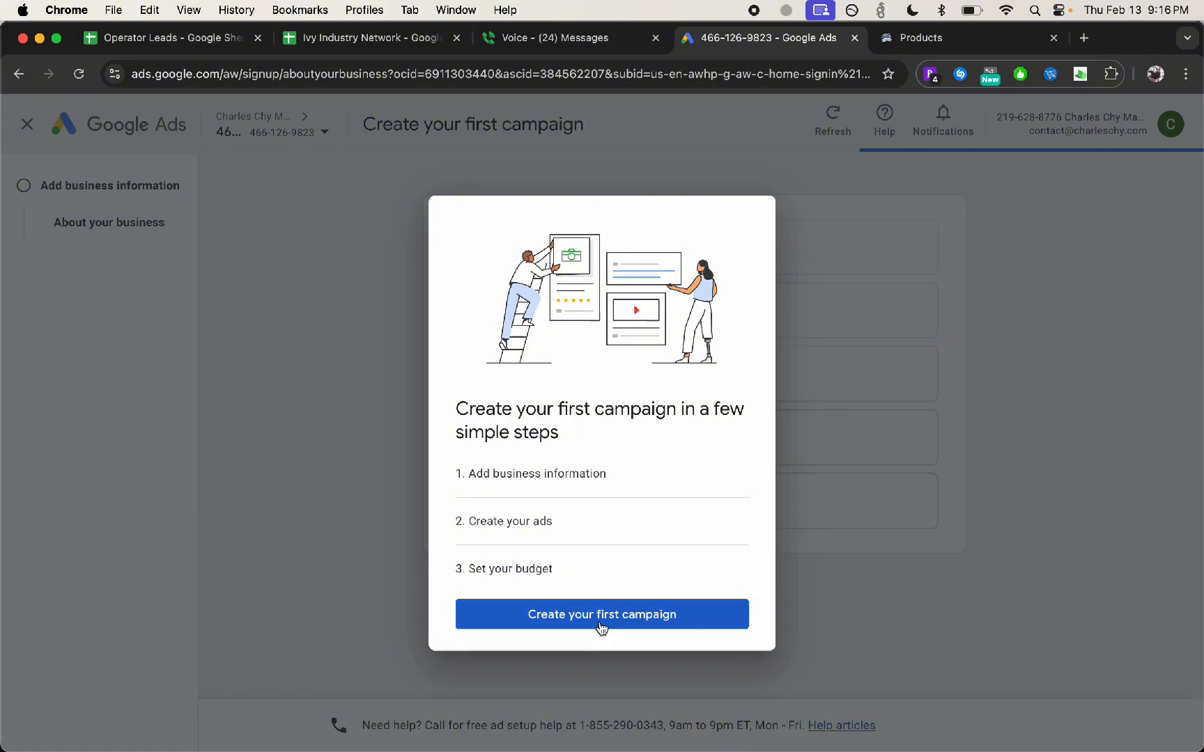
pyautogui.click(602, 614)
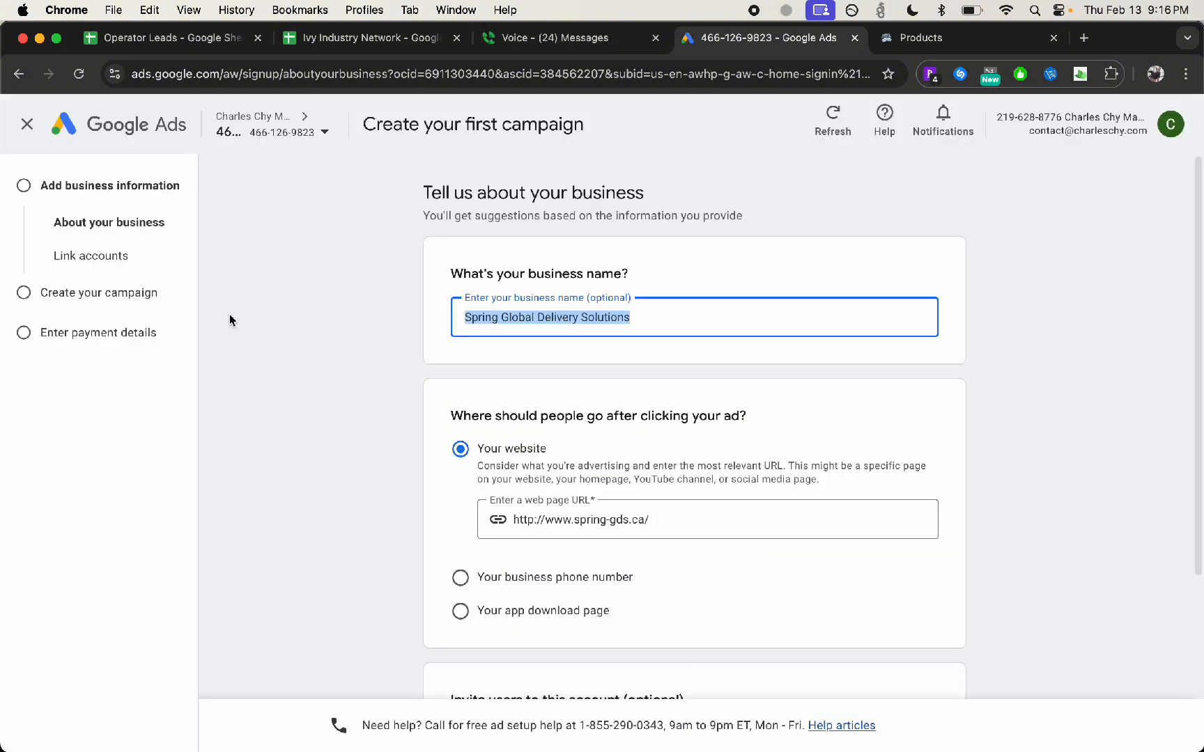
# Replace the suggested business name with Julian's Couch Drops LLC
pyautogui.scroll(-3, 339, 370)
pyautogui.scroll(3, 361, 377)
pyautogui.press('BackSpace')
pyautogui.write('Jul')
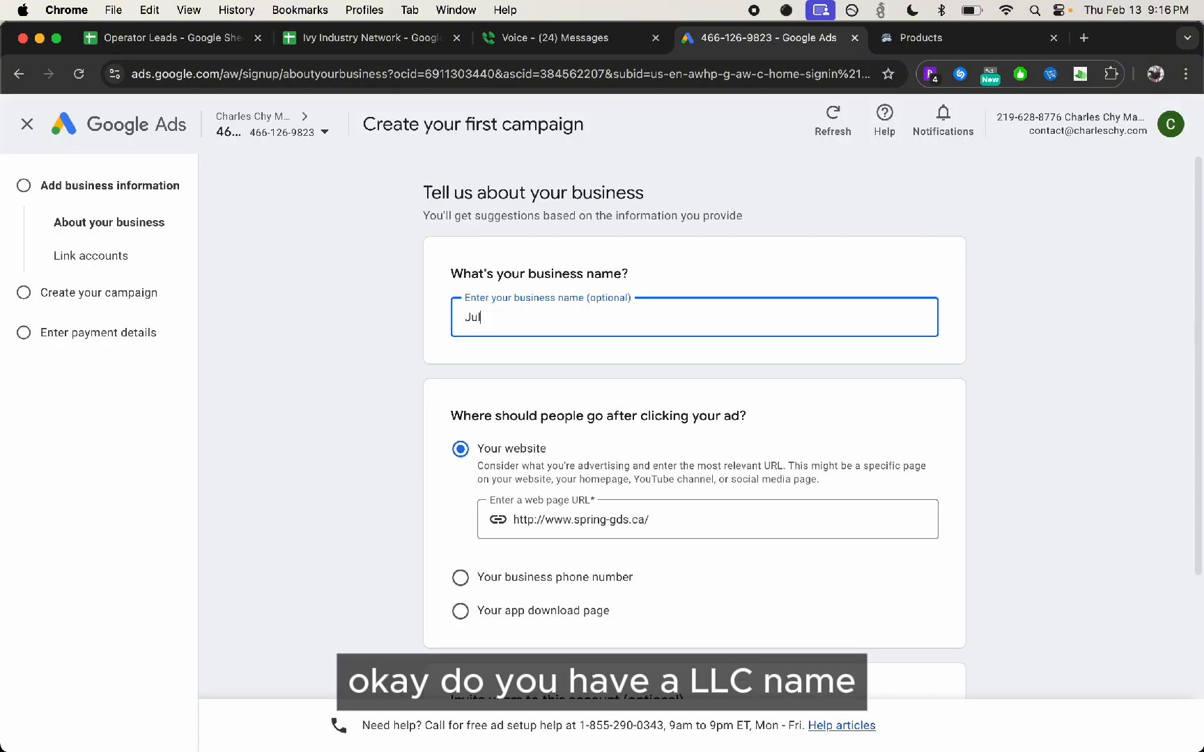
pyautogui.write("ian's Couch ")
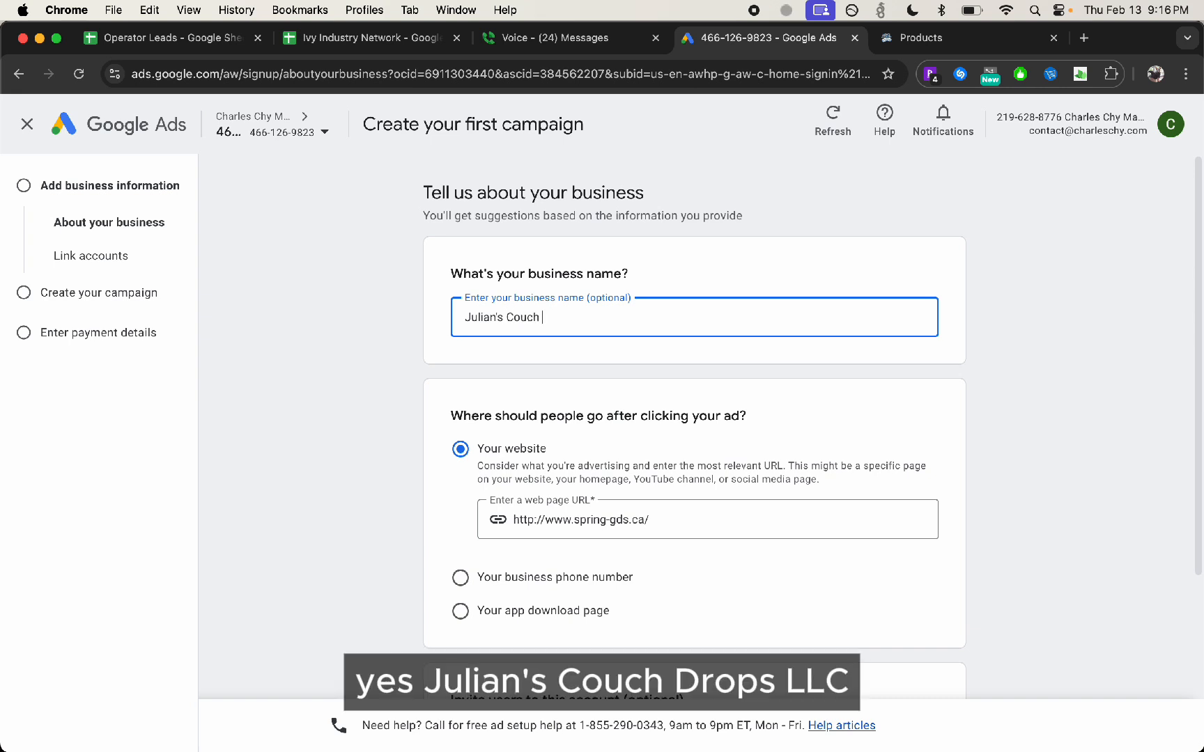
pyautogui.write('DDrops LLC')
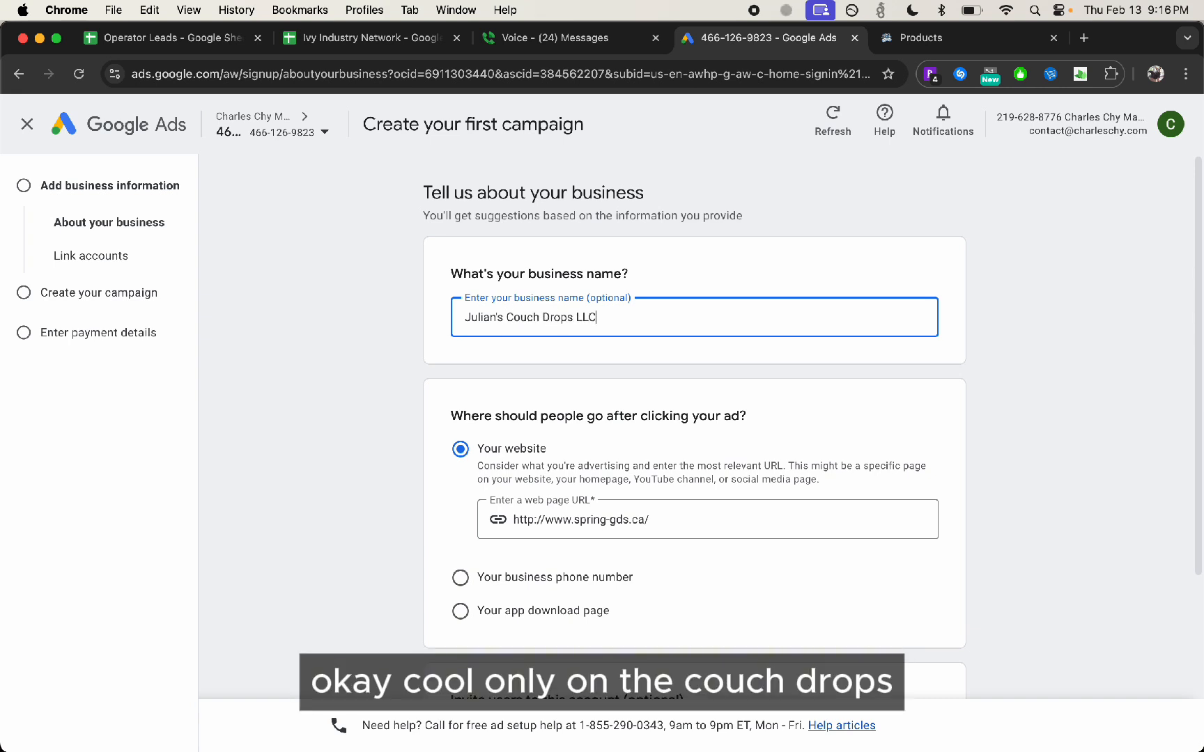
pyautogui.click(654, 527)
pyautogui.press('super+a')
pyautogui.click(920, 38)
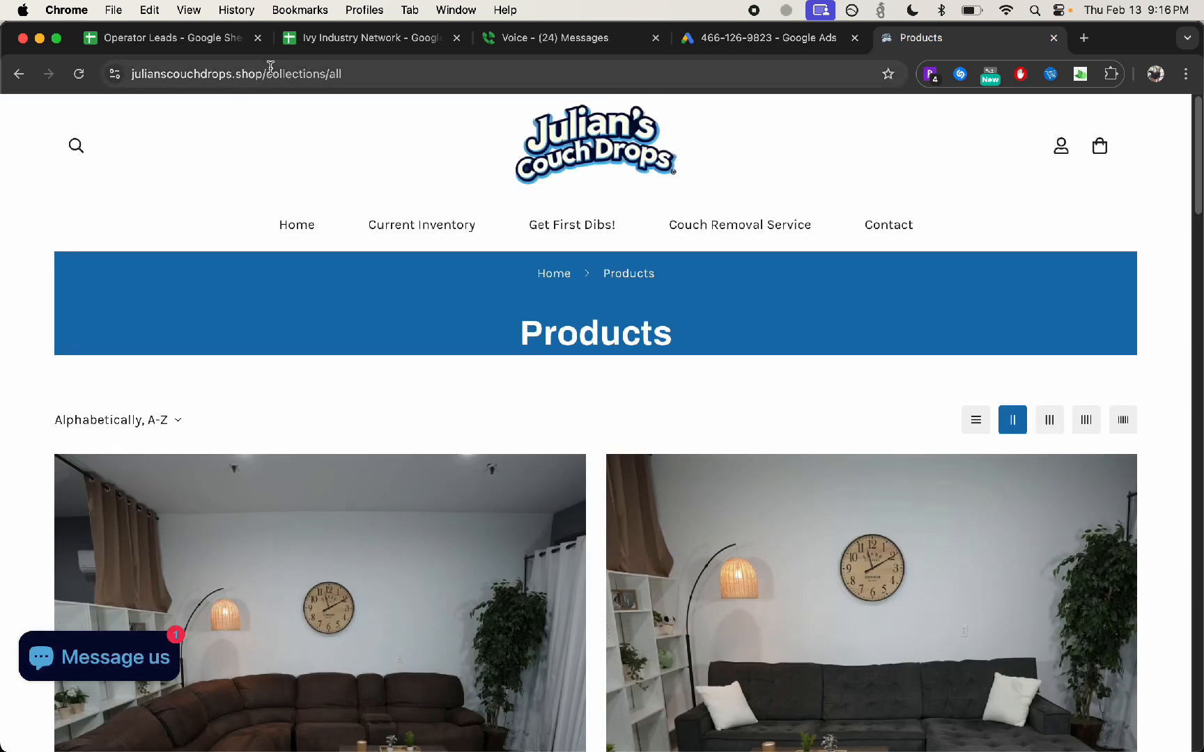
pyautogui.click(270, 70)
pyautogui.hotkey('shift', 'Home')
pyautogui.press('super+c')
pyautogui.click(766, 37)
pyautogui.press('super+v')
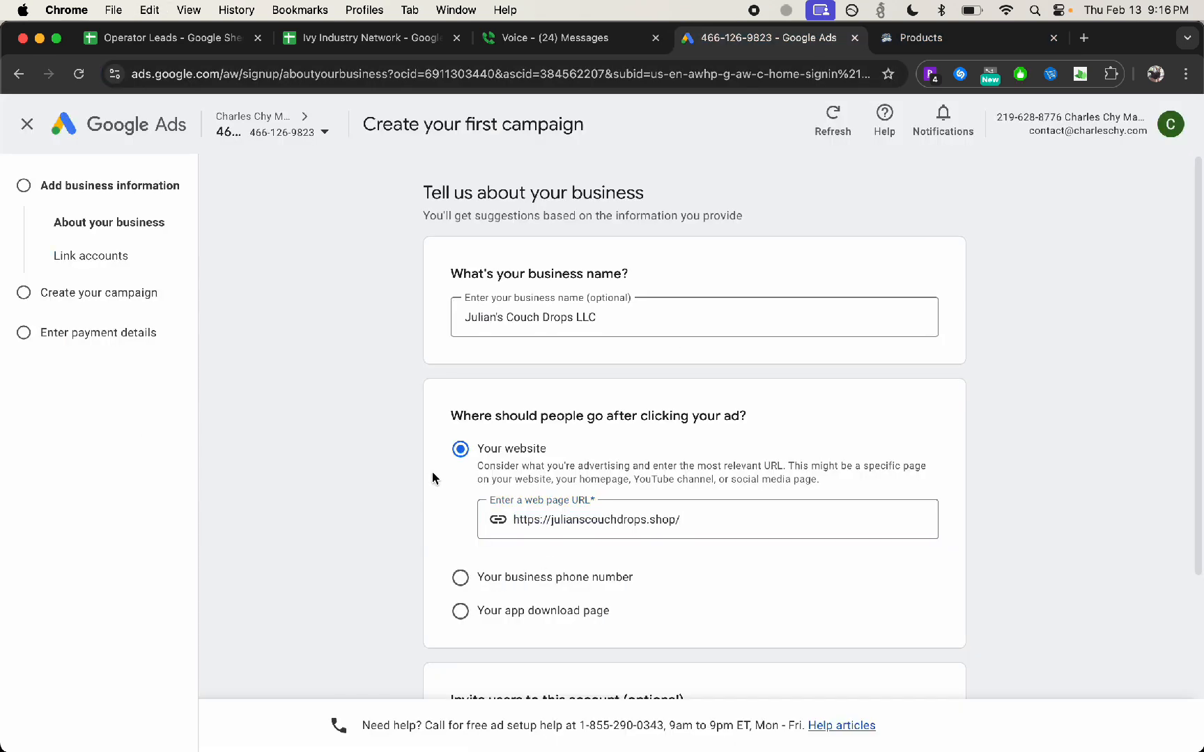
pyautogui.scroll(-4, 432, 478)
pyautogui.click(596, 514)
pyautogui.press('super+v')
pyautogui.click(940, 613)
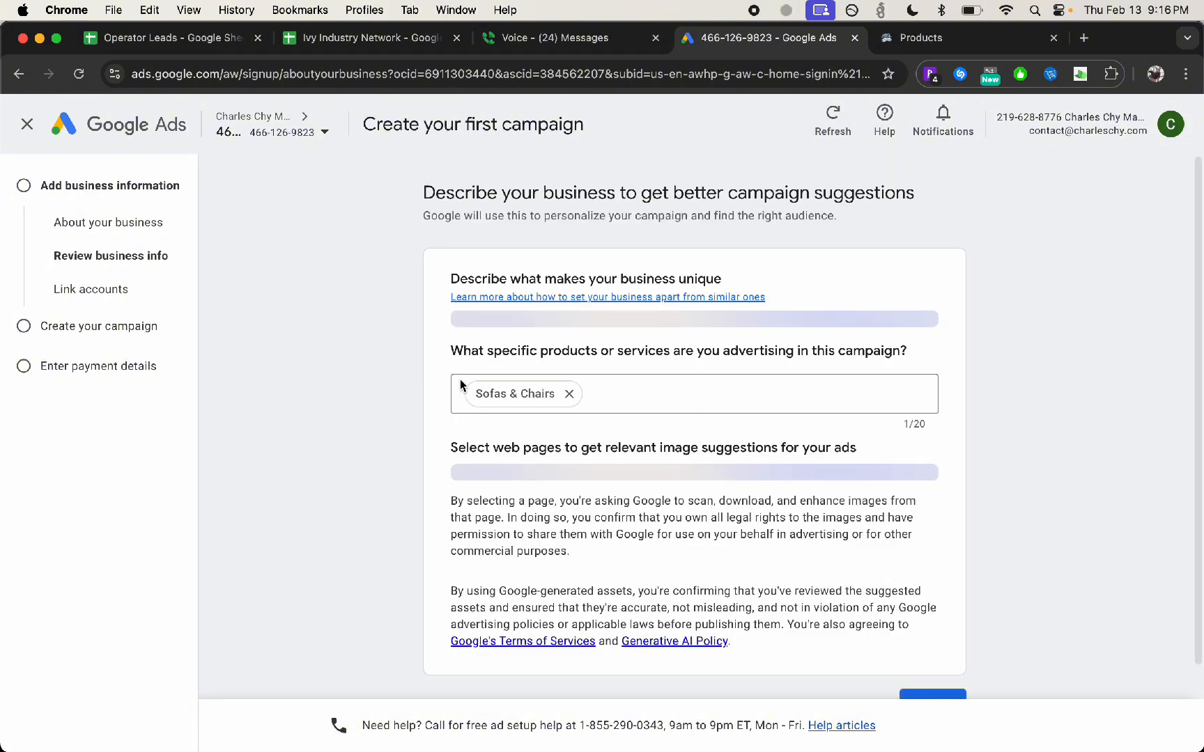
# Review the suggested business description, product category and image source pages, and check the linked shop page
pyautogui.scroll(-2, 690, 514)
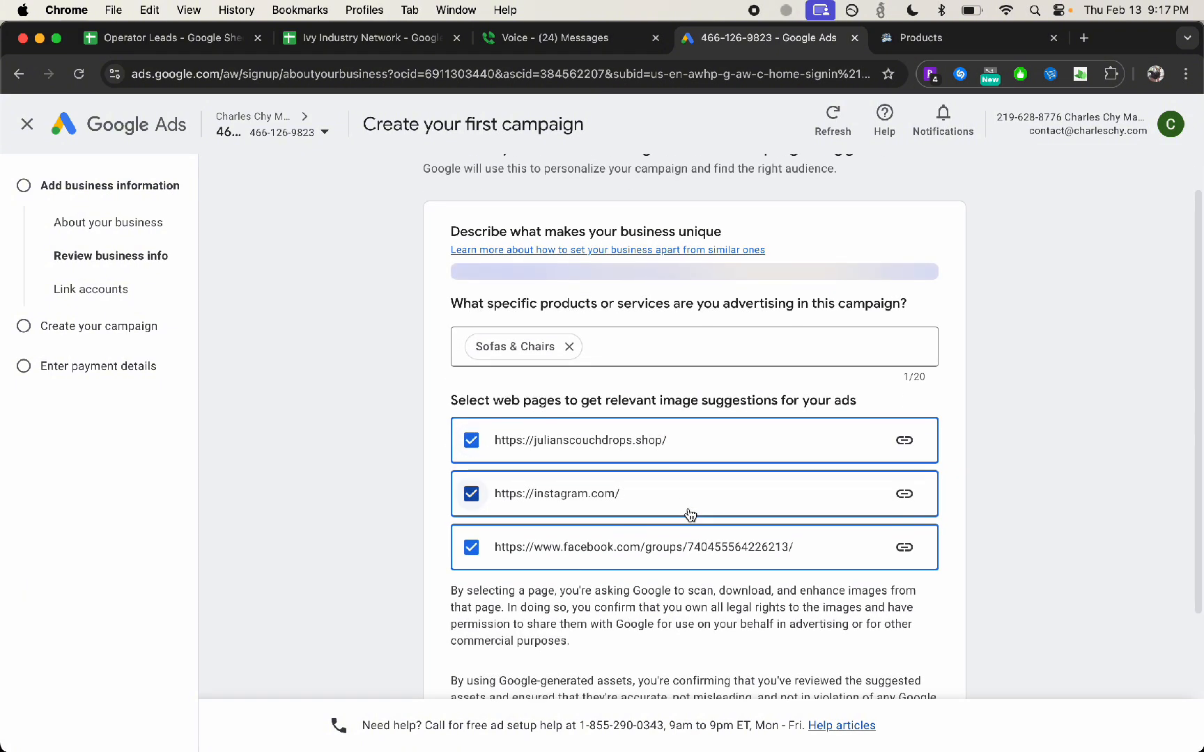
pyautogui.scroll(-2, 690, 514)
pyautogui.scroll(-2, 632, 607)
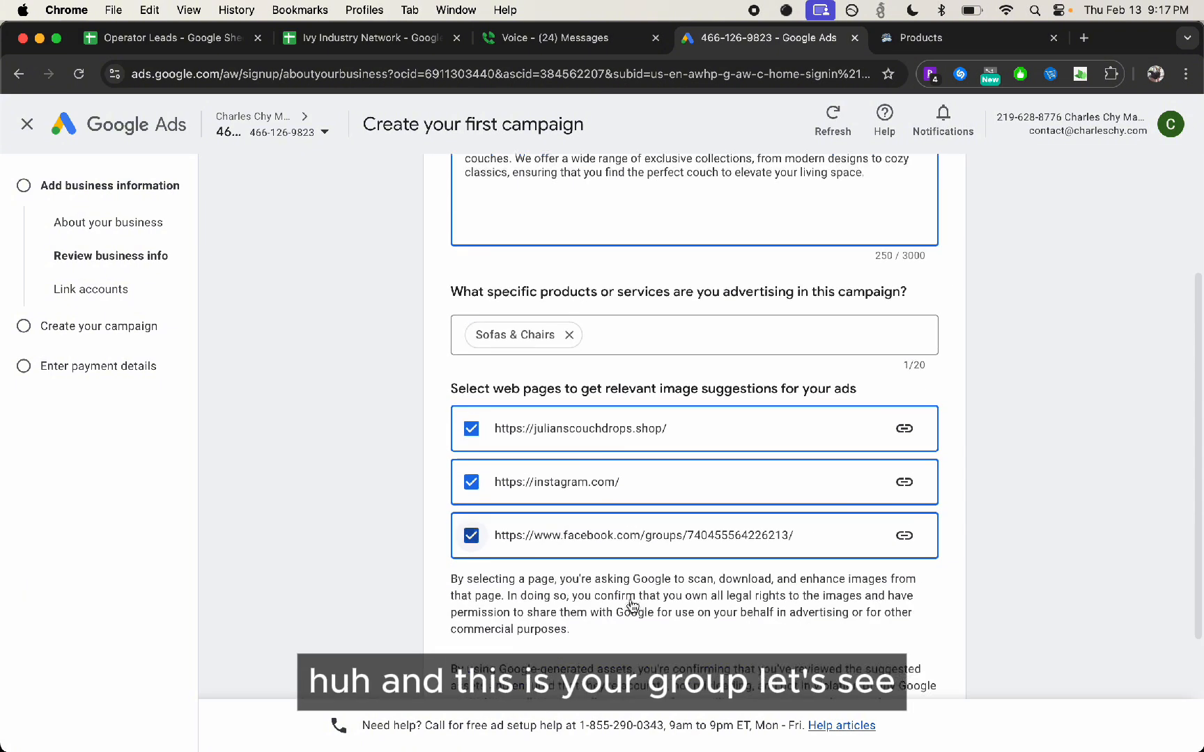
pyautogui.scroll(-1, 641, 557)
pyautogui.click(904, 365)
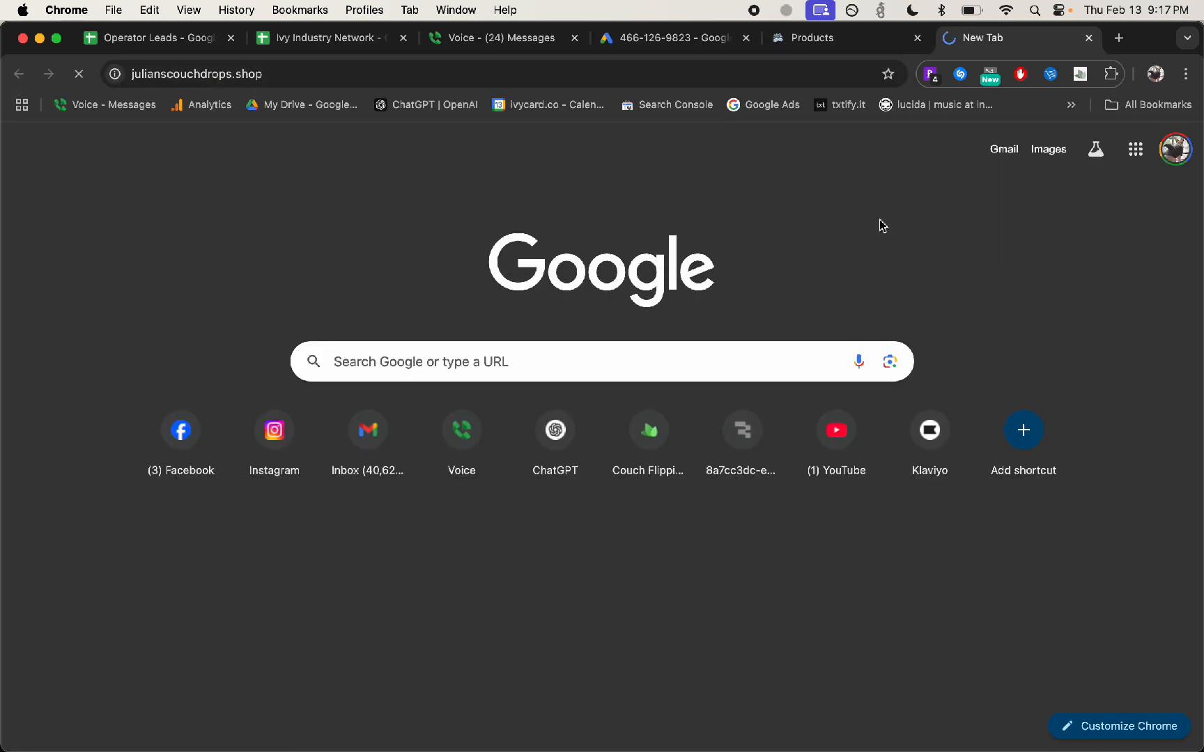
pyautogui.press('super+w')
# Copy the suggested Facebook group address and open it in a new browser tab
pyautogui.click(580, 486)
pyautogui.moveTo(528, 480); pyautogui.dragTo(609, 482)
pyautogui.moveTo(787, 488); pyautogui.dragTo(484, 482)
pyautogui.press('super+c')
pyautogui.click(976, 39)
pyautogui.press('super+t')
pyautogui.press('super+v')
pyautogui.press('Return')
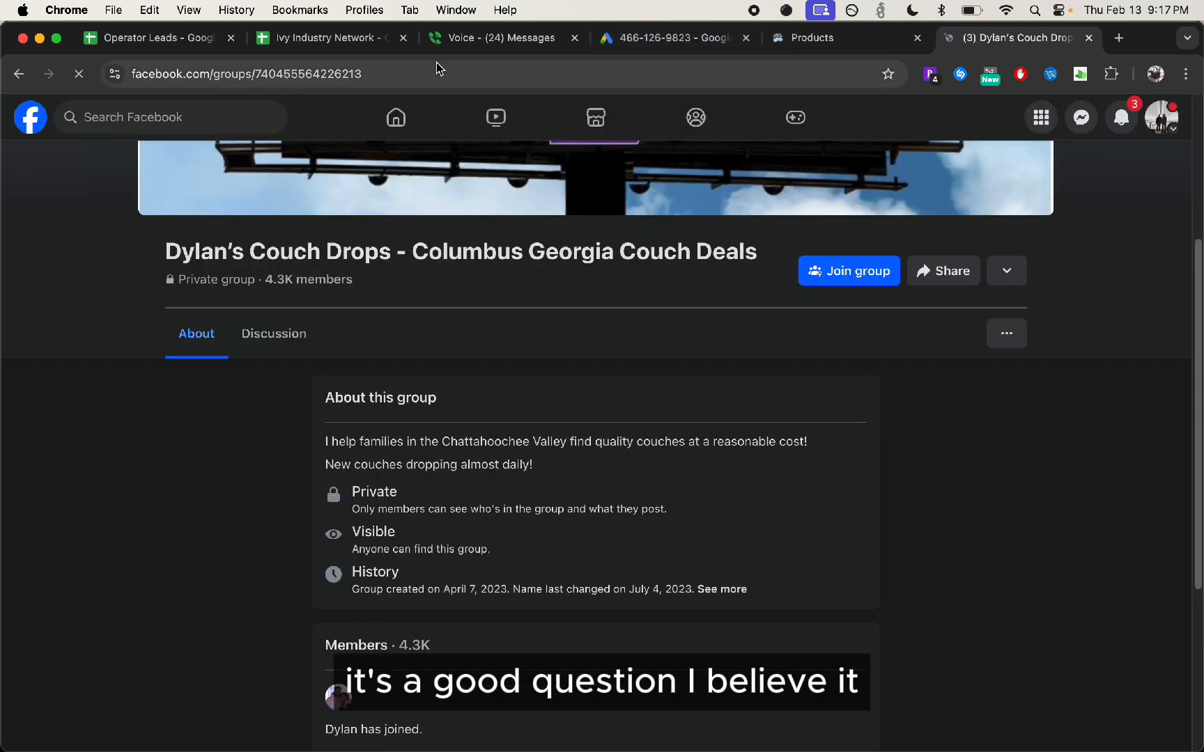
# Examine the Facebook group's header, description and member details to check which business it belongs to
pyautogui.scroll(-4, 461, 324)
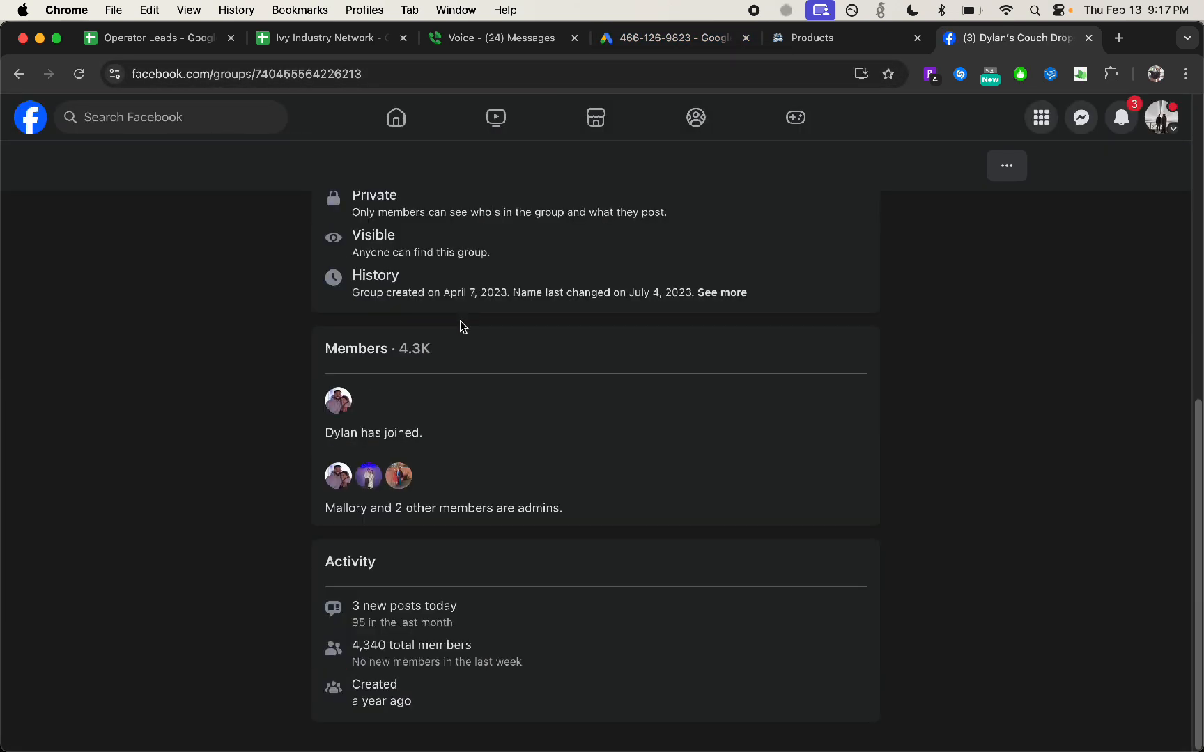
pyautogui.scroll(6, 852, 421)
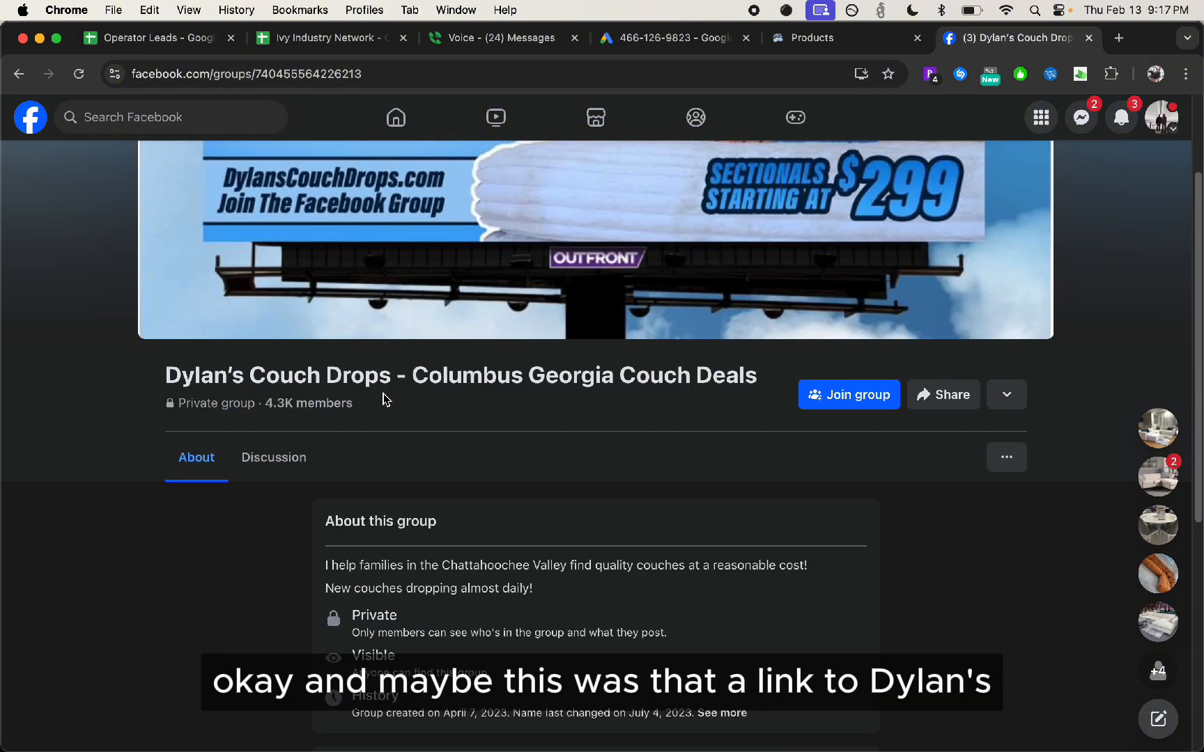
pyautogui.scroll(2, 731, 443)
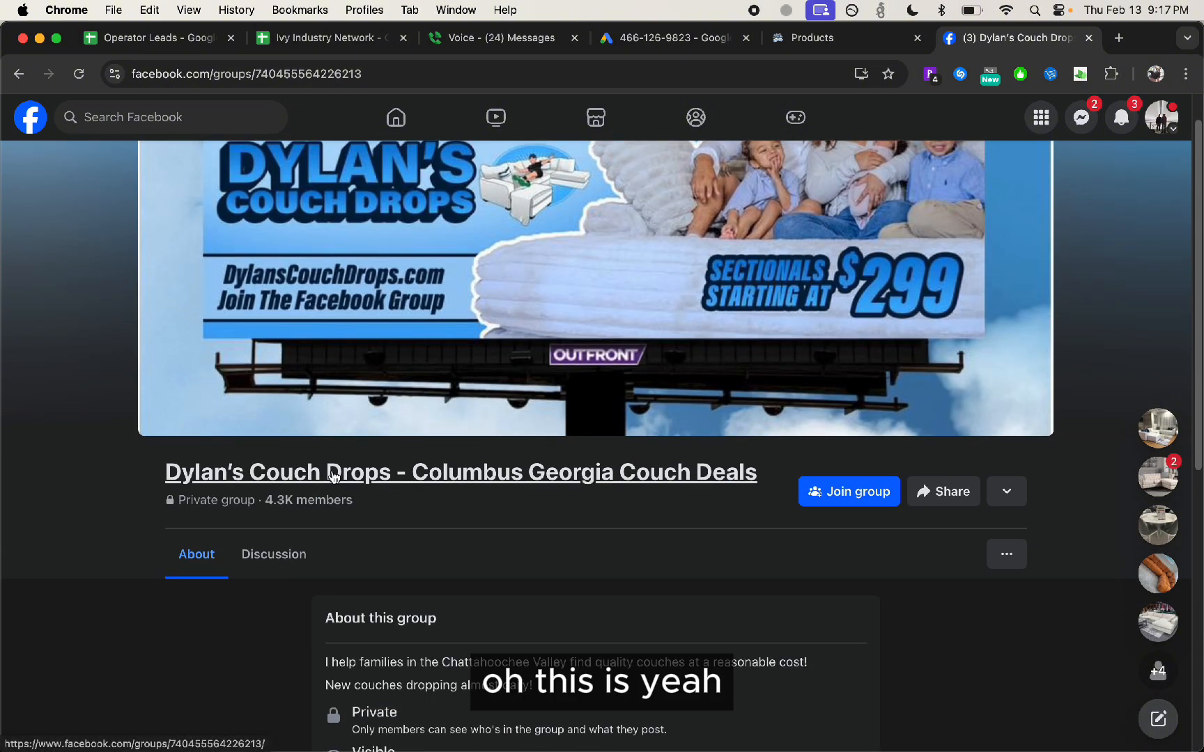
pyautogui.scroll(-1, 335, 476)
pyautogui.click(687, 39)
pyautogui.click(1047, 38)
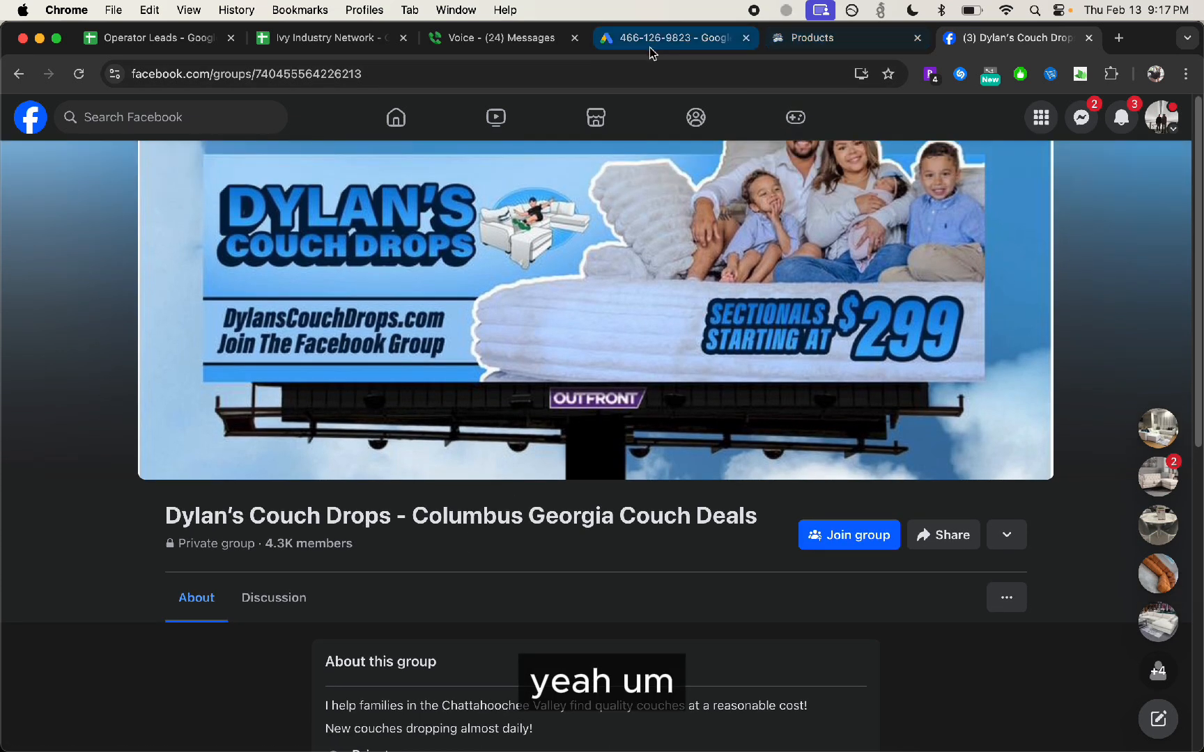
# Return to the campaign setup, exclude the Instagram and Facebook group pages from the image sources, and continue to account linking
pyautogui.click(648, 39)
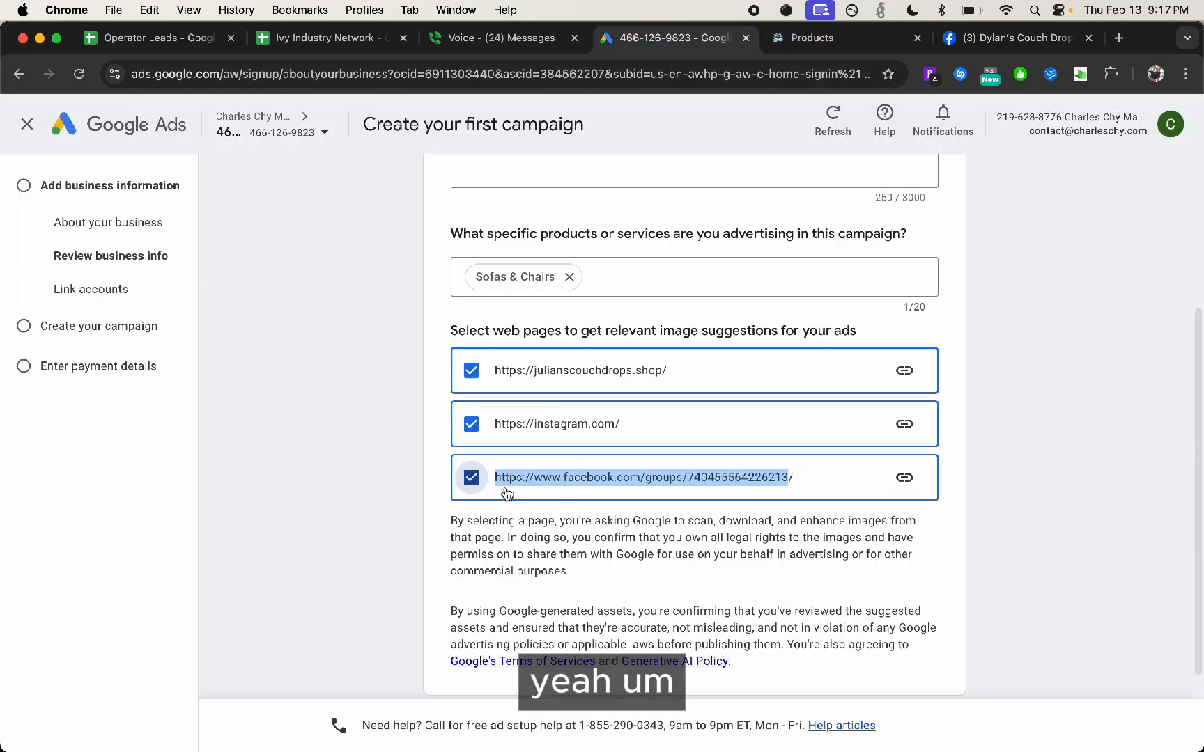
pyautogui.click(471, 477)
pyautogui.click(471, 423)
pyautogui.scroll(-2, 471, 423)
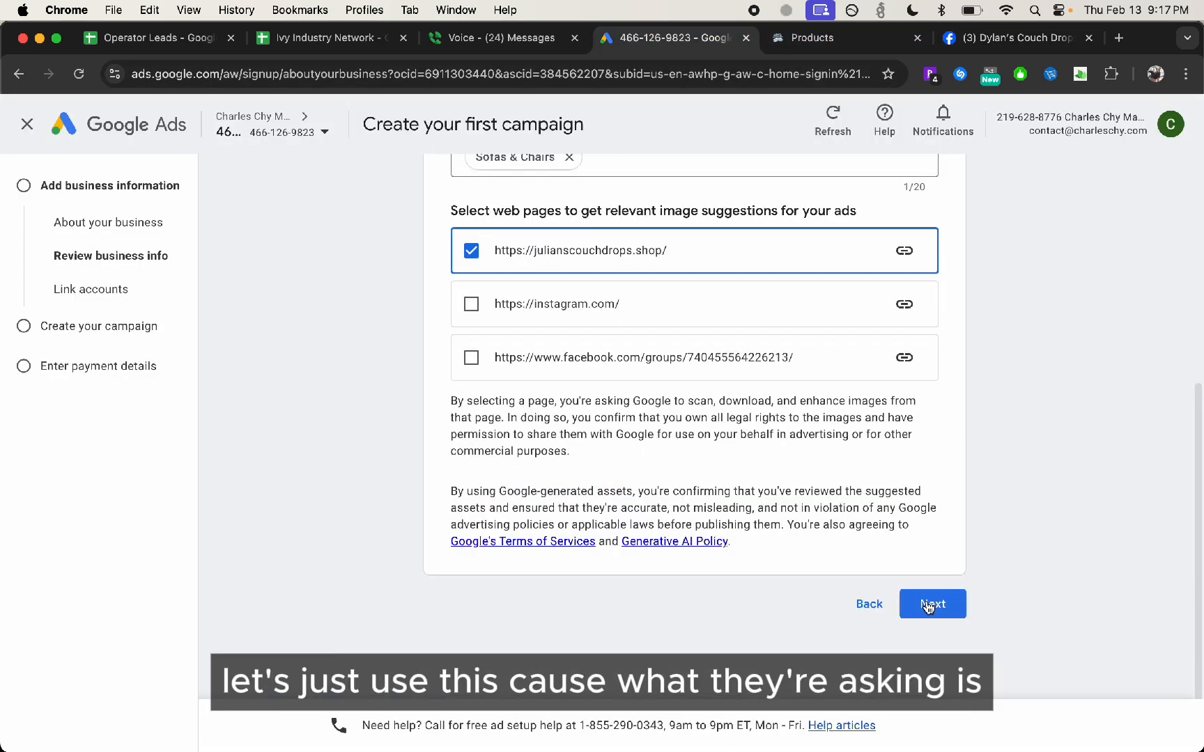
pyautogui.click(929, 607)
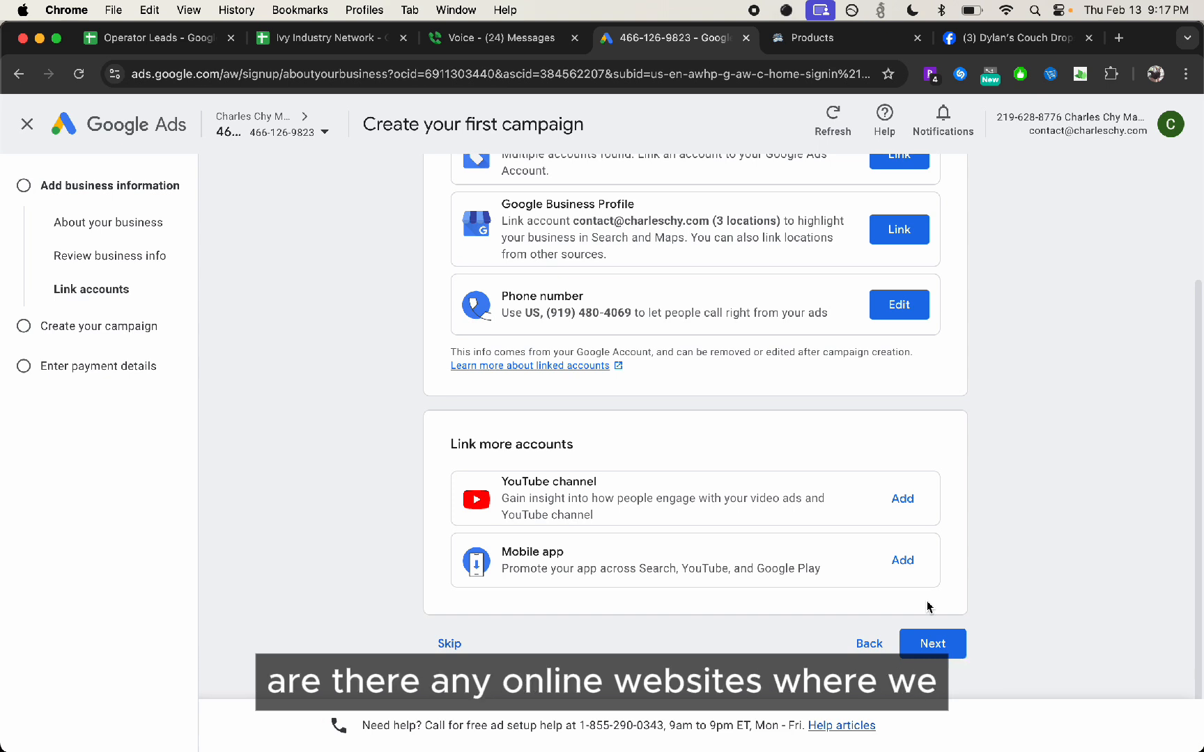
# Review the linkable accounts and continue to the campaign goal without linking any of them
pyautogui.scroll(3, 854, 385)
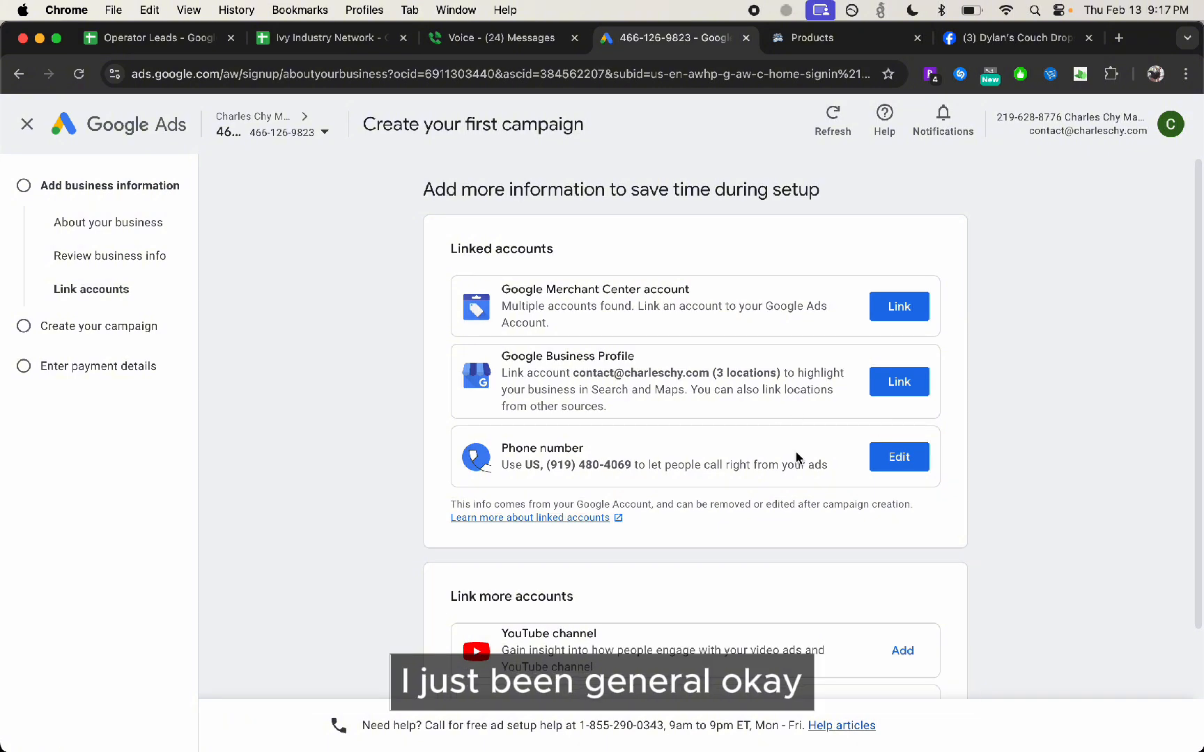
pyautogui.scroll(-3, 801, 452)
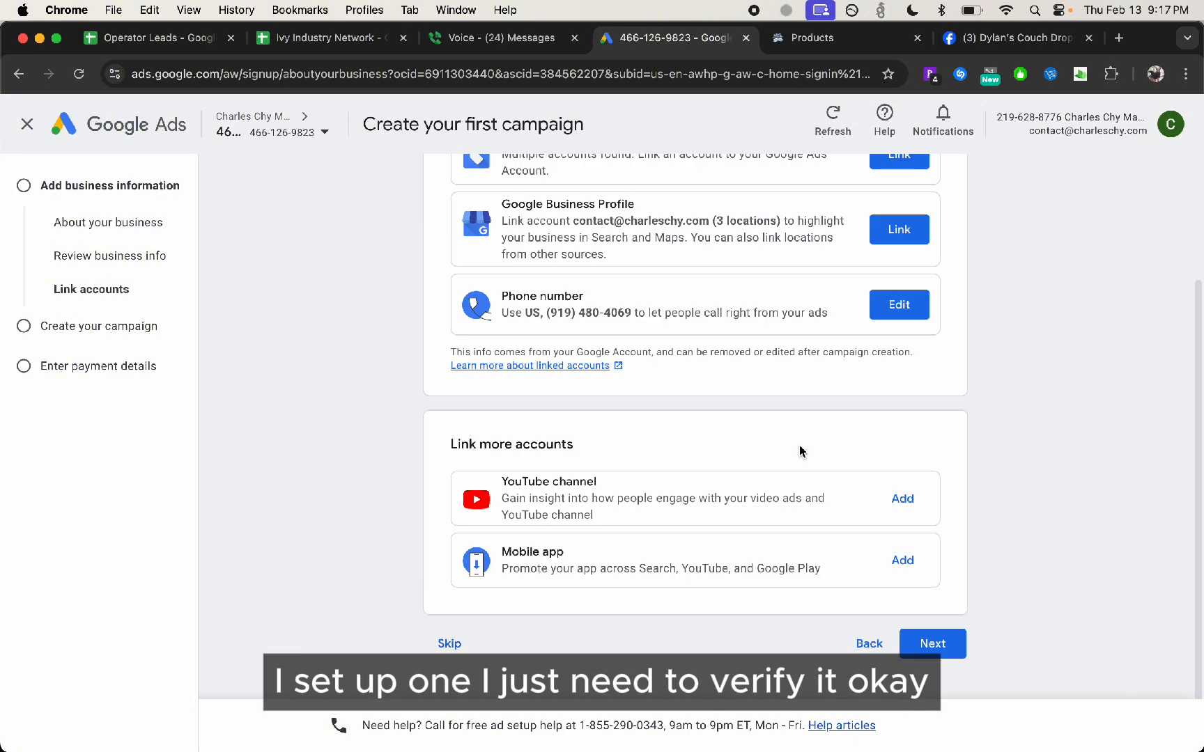
pyautogui.scroll(3, 799, 451)
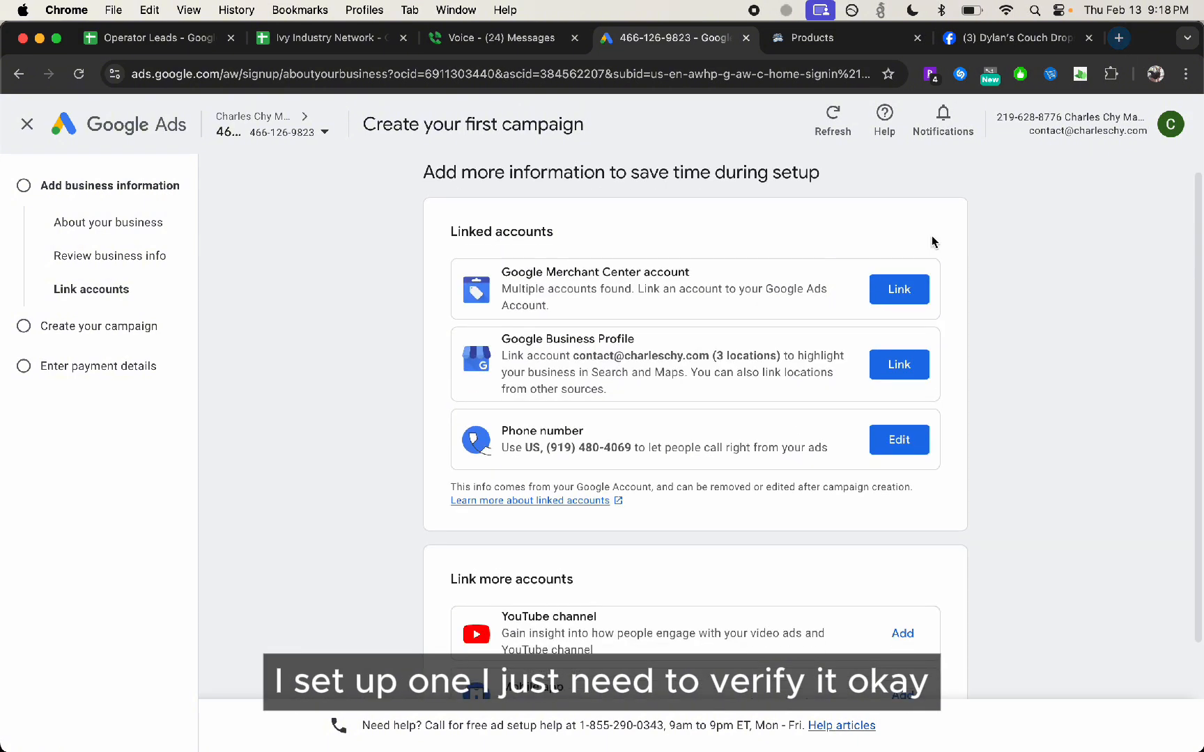
pyautogui.scroll(-3, 933, 592)
pyautogui.click(959, 644)
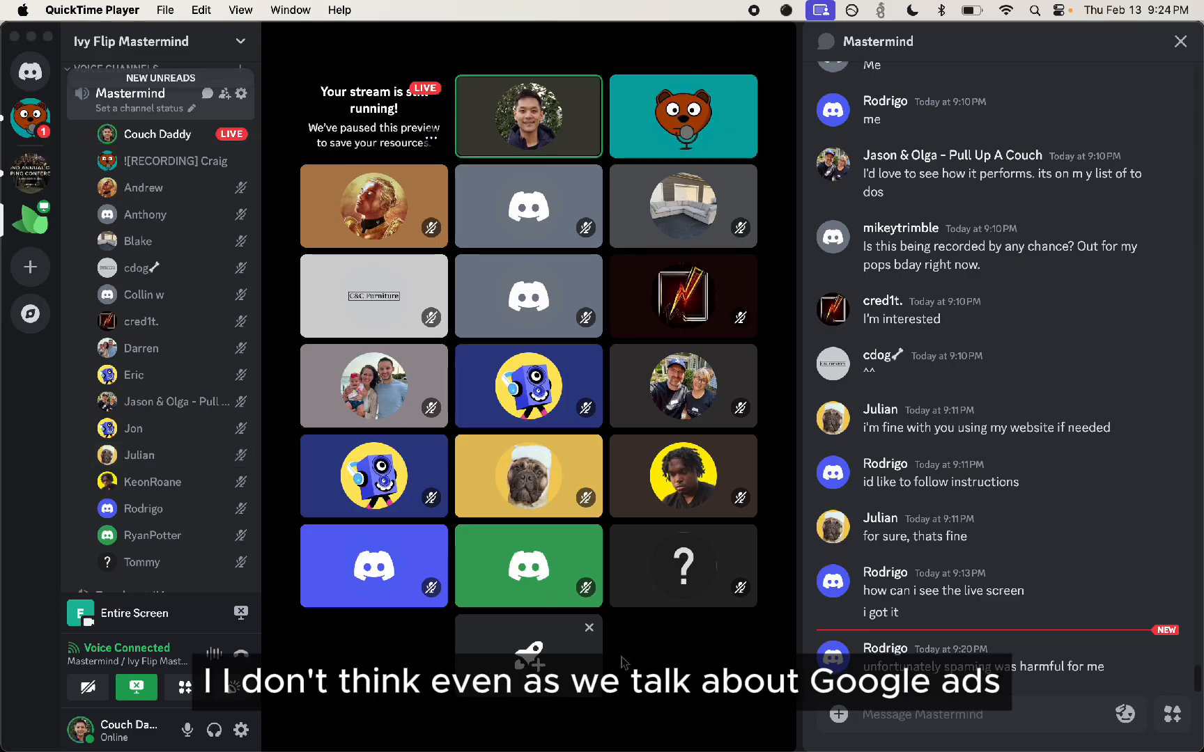
# Switch from Discord to Google Ads in Chrome and review the available campaign goals
pyautogui.press('super+Tab')
pyautogui.press('super+Tab')
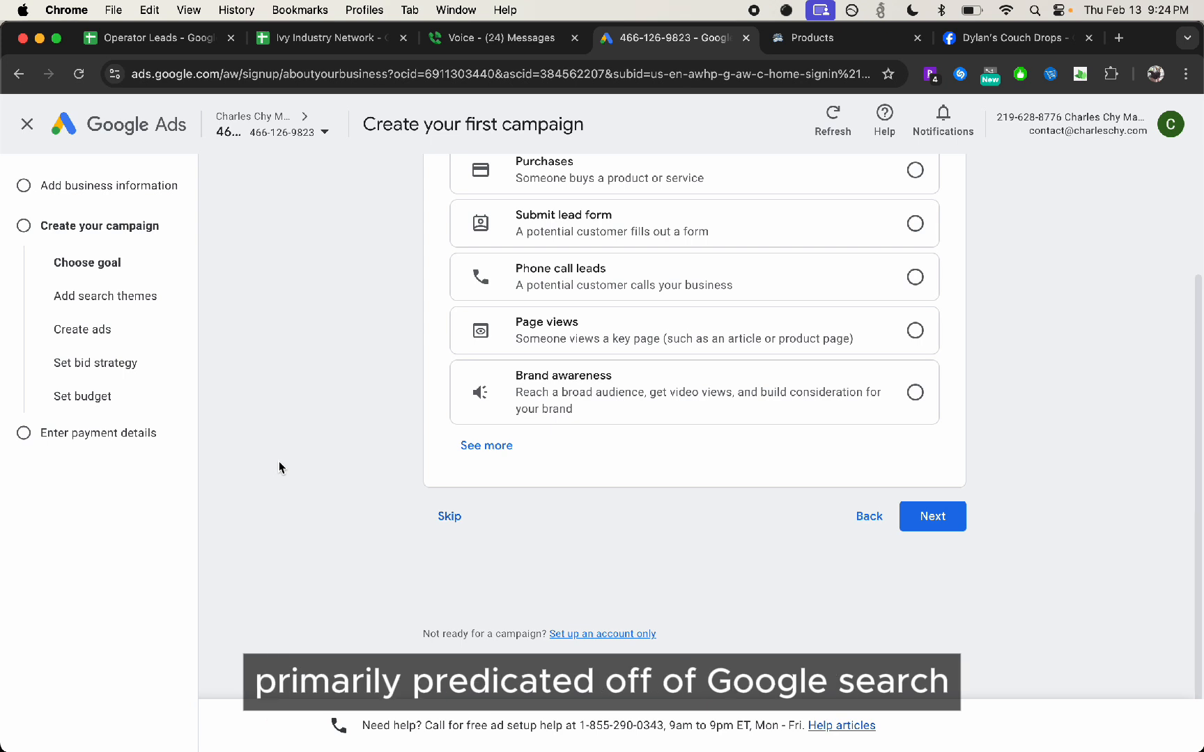
pyautogui.scroll(3, 418, 475)
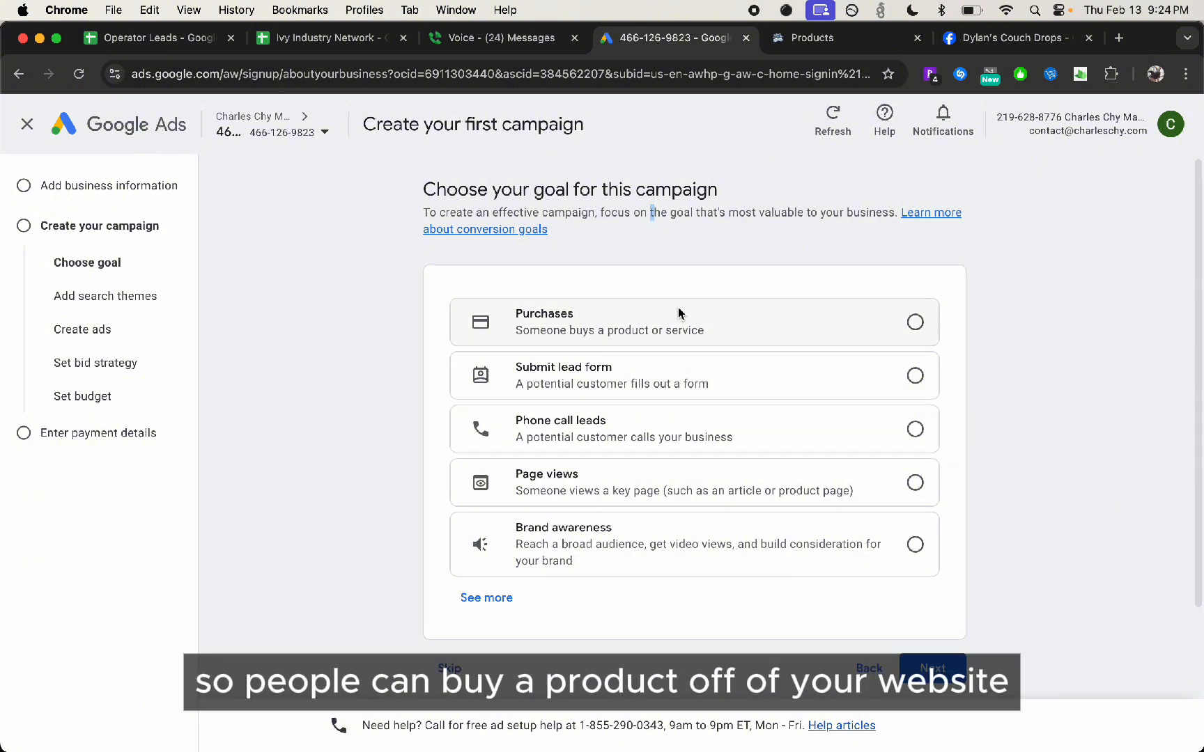
# Quick-add the Brown 6 Piece Reclining Sectional Couch to the cart on the shop's products page and dismiss the cart
pyautogui.click(812, 38)
pyautogui.scroll(-10, 340, 393)
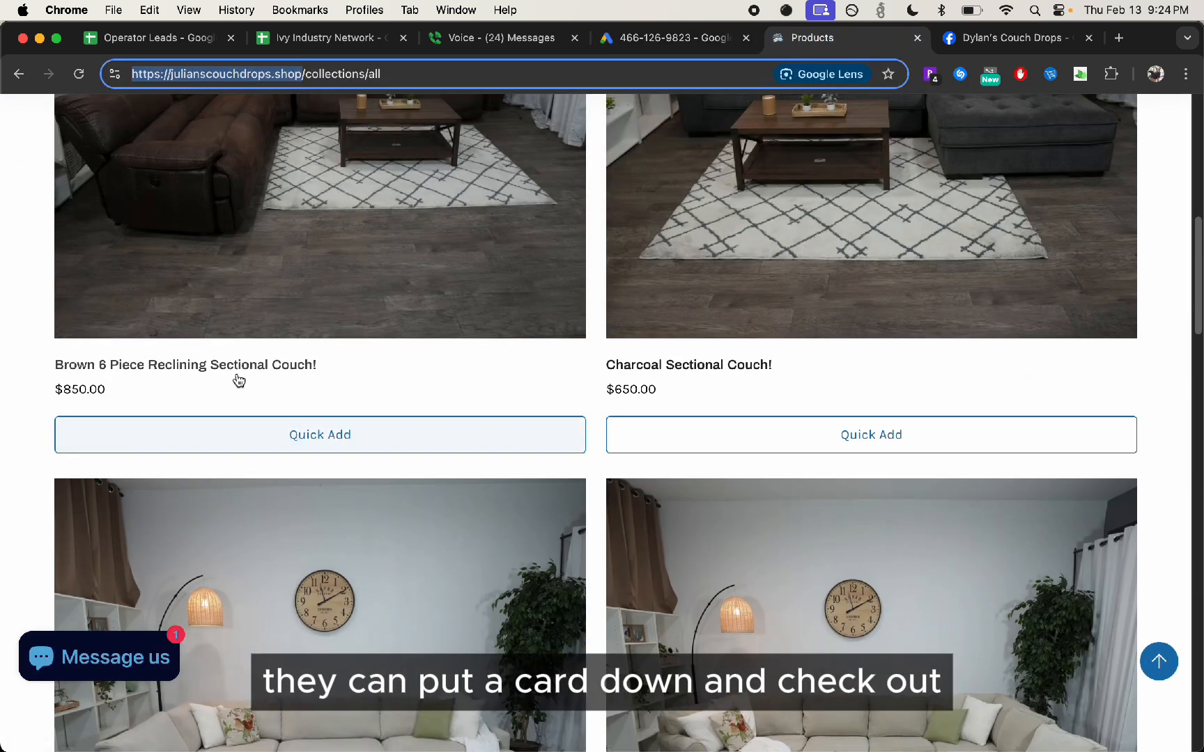
pyautogui.click(239, 432)
pyautogui.click(725, 43)
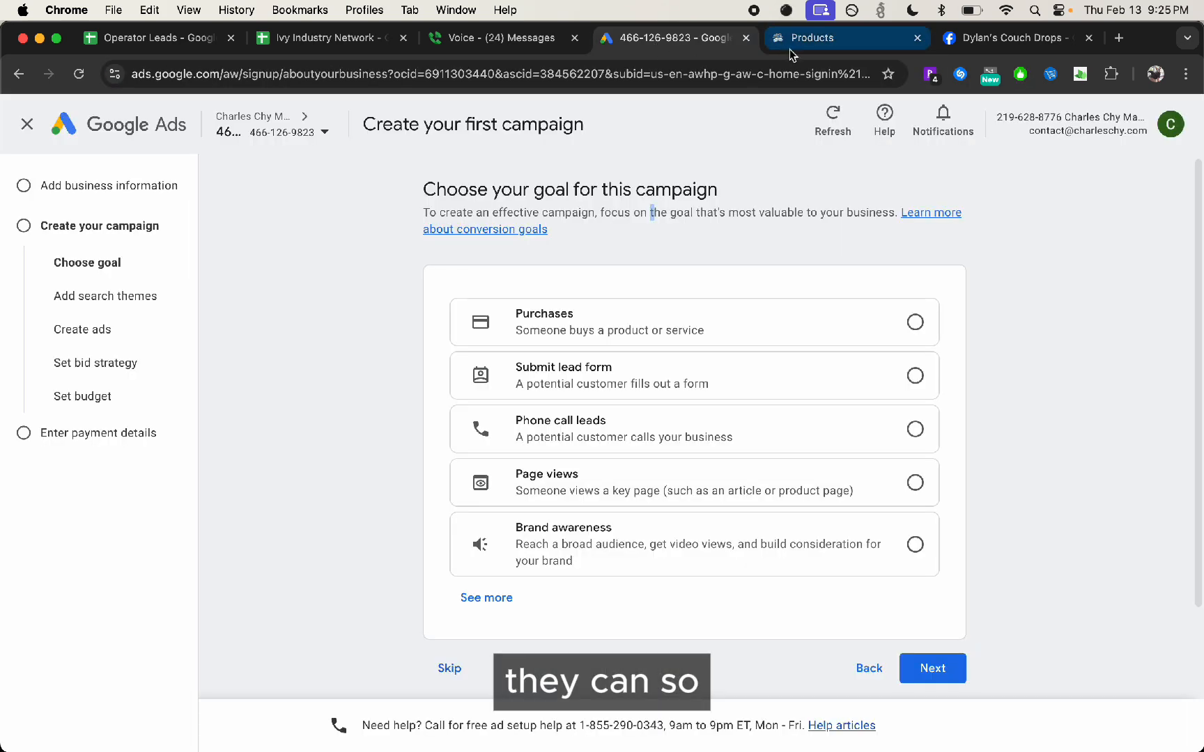
pyautogui.click(792, 50)
pyautogui.click(1167, 118)
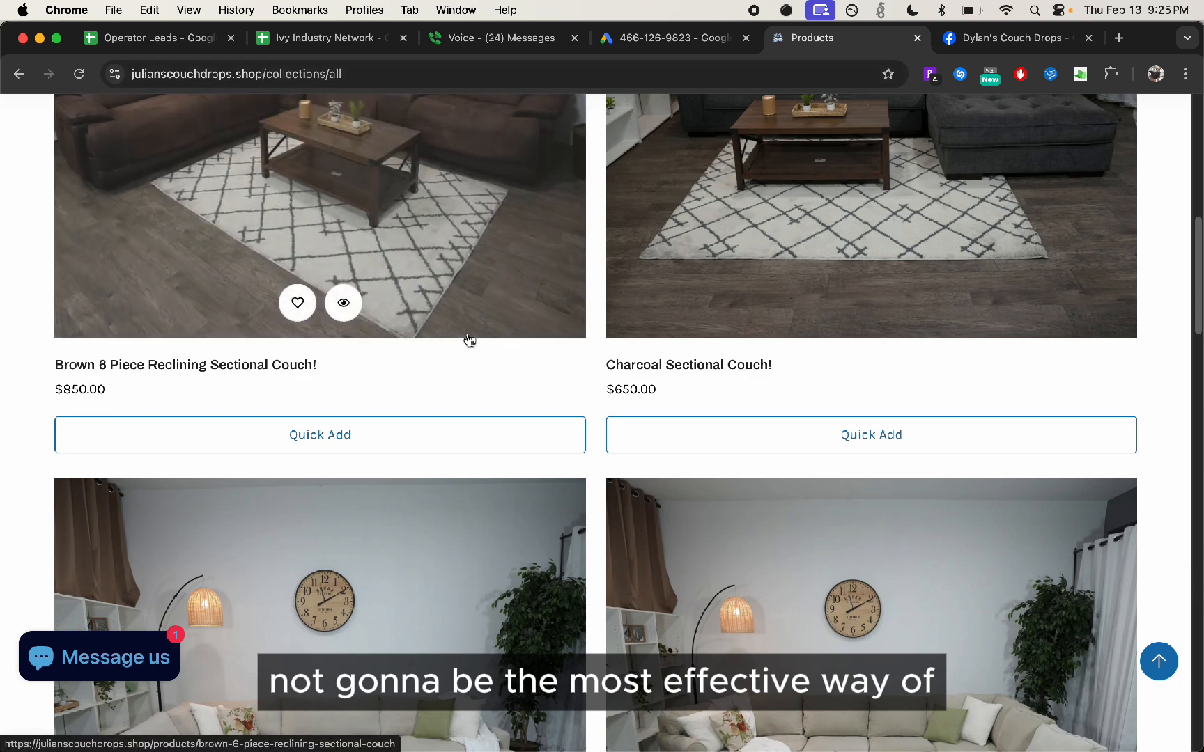
# Return to the campaign setup and choose Submit lead form as the campaign goal
pyautogui.scroll(10, 471, 341)
pyautogui.click(636, 44)
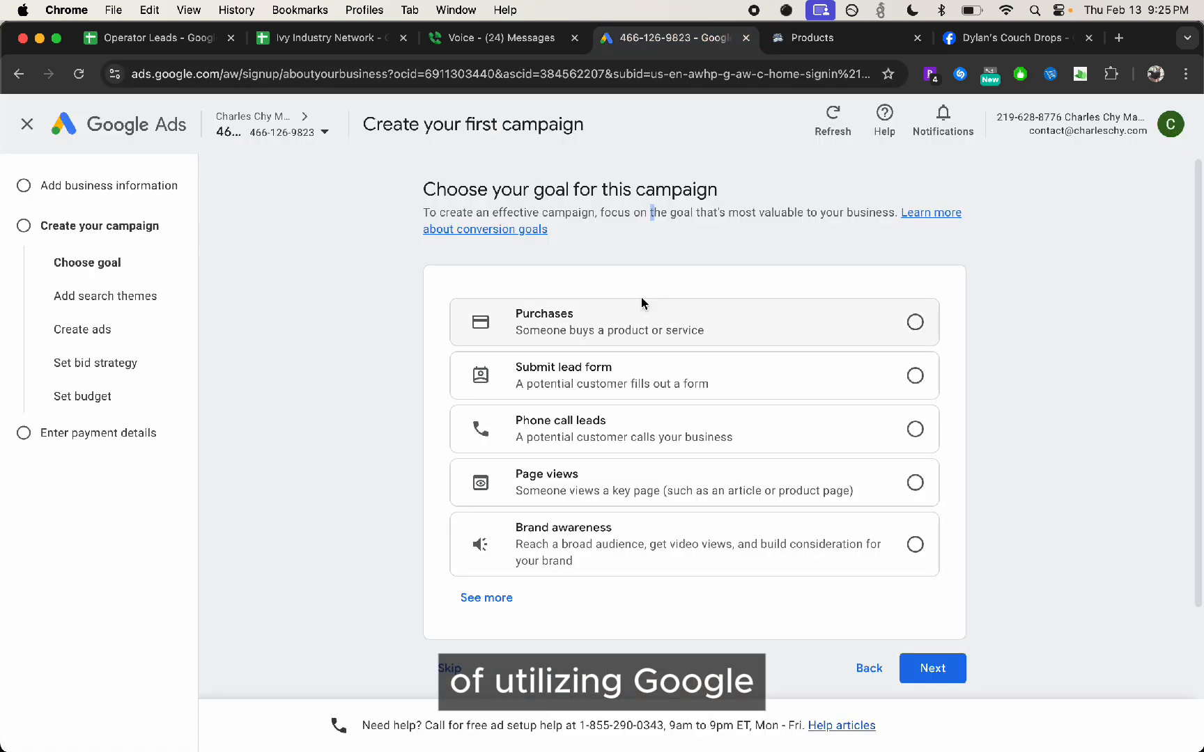
pyautogui.click(721, 390)
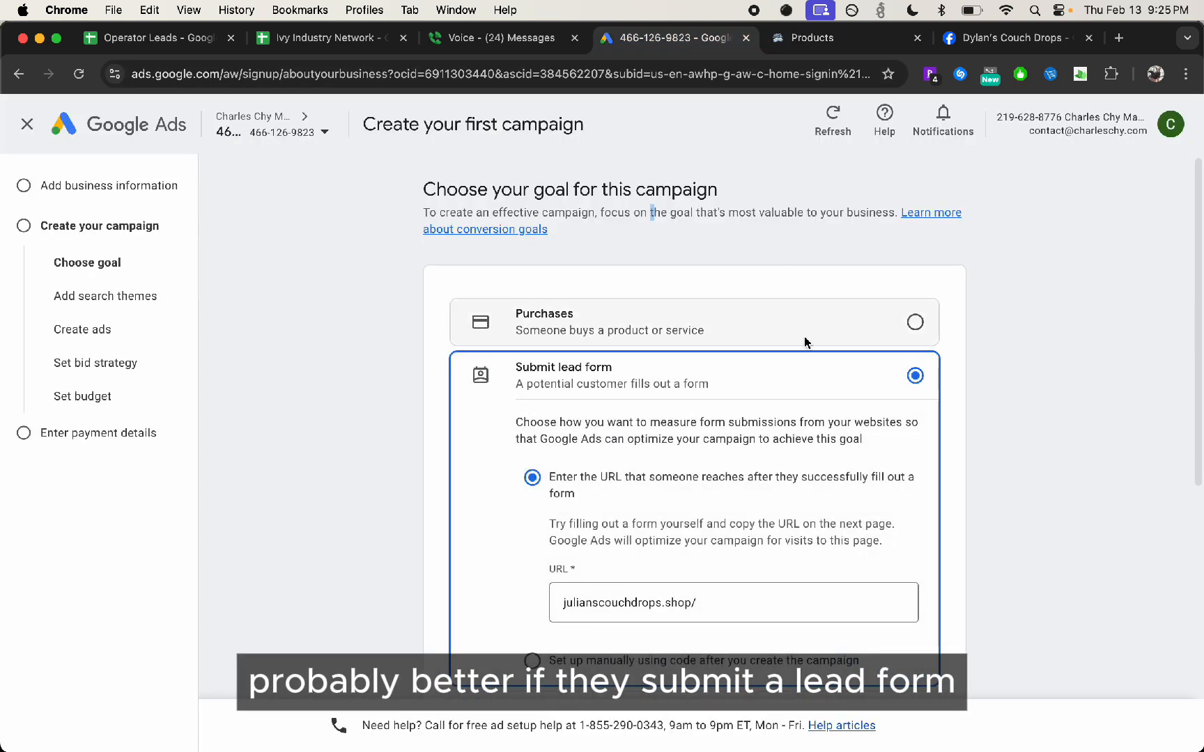
# Look over the shop's home page and return to the campaign goal settings
pyautogui.click(793, 34)
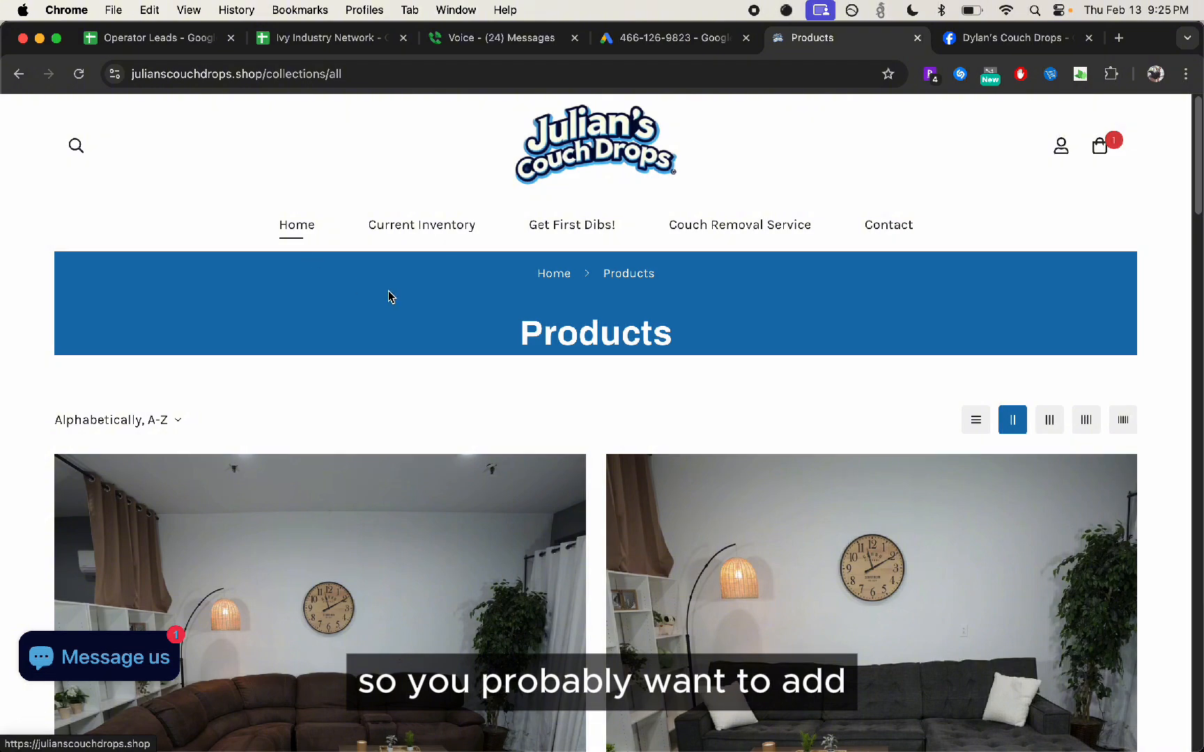
pyautogui.click(309, 222)
pyautogui.scroll(-10, 320, 221)
pyautogui.scroll(10, 669, 484)
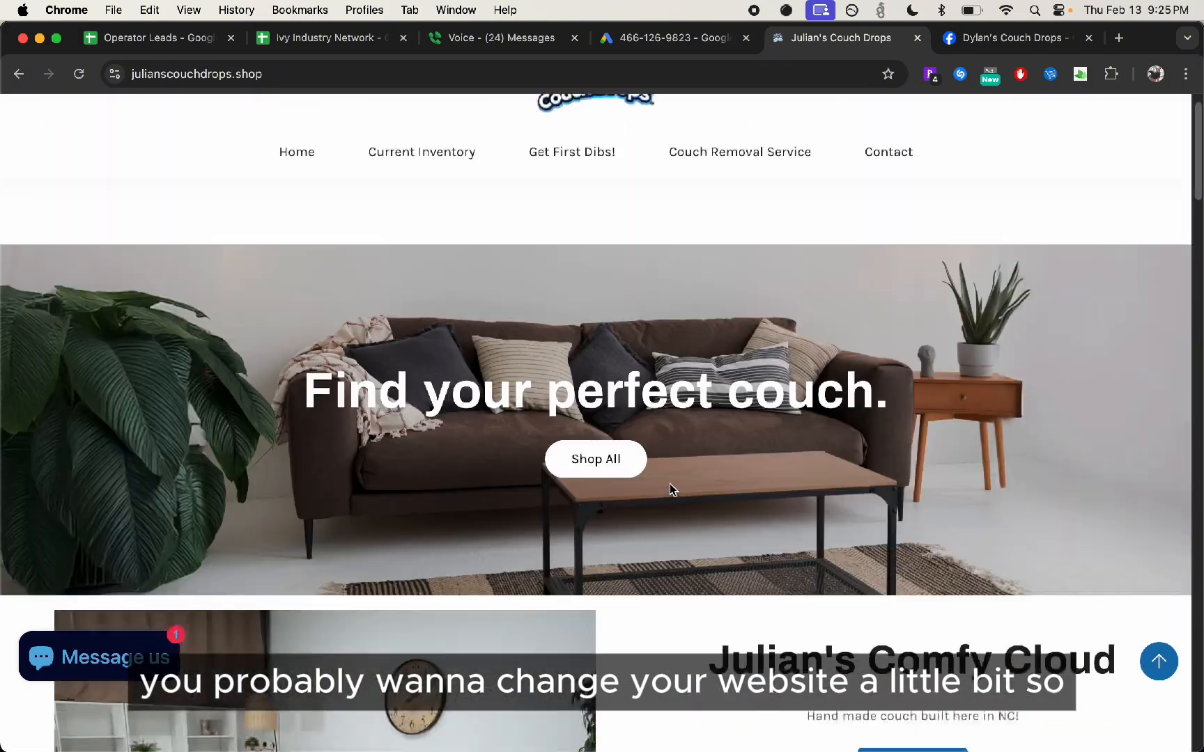
pyautogui.click(724, 35)
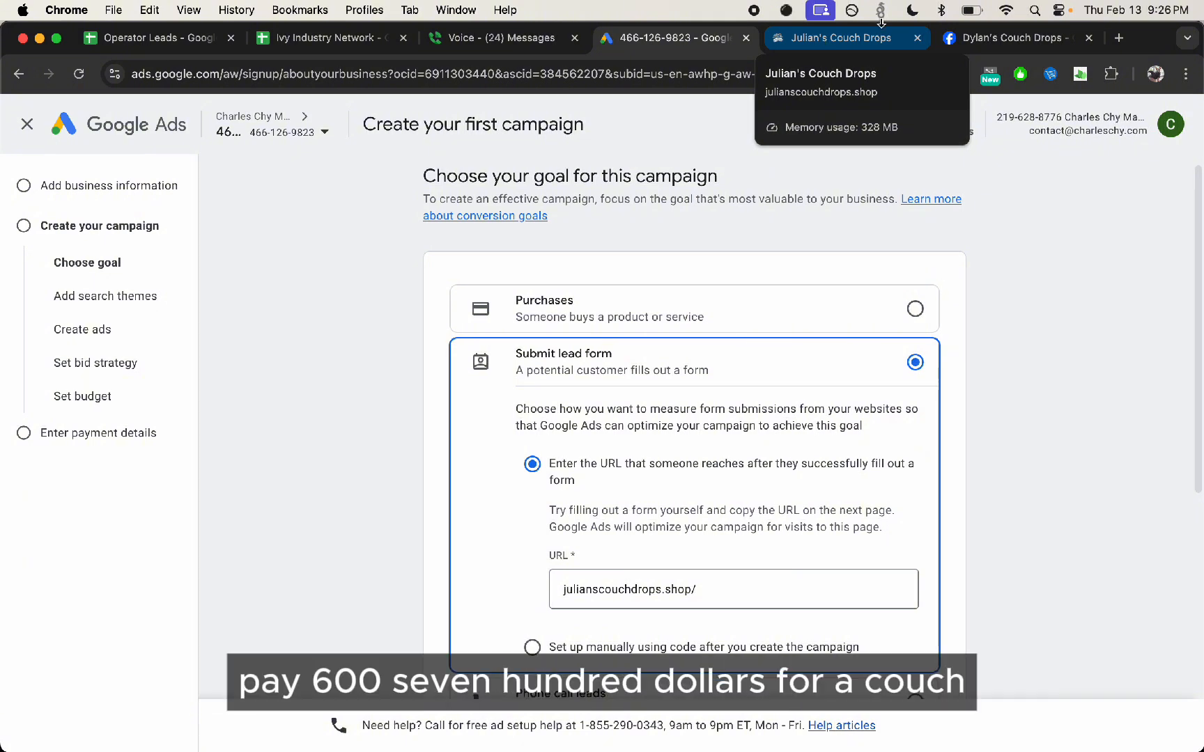
# Switch to Discord to read the newest messages in the Mastermind chat and return to Google Ads in Chrome
pyautogui.press('super+Tab')
pyautogui.press('super+Tab')
pyautogui.press('Tab')
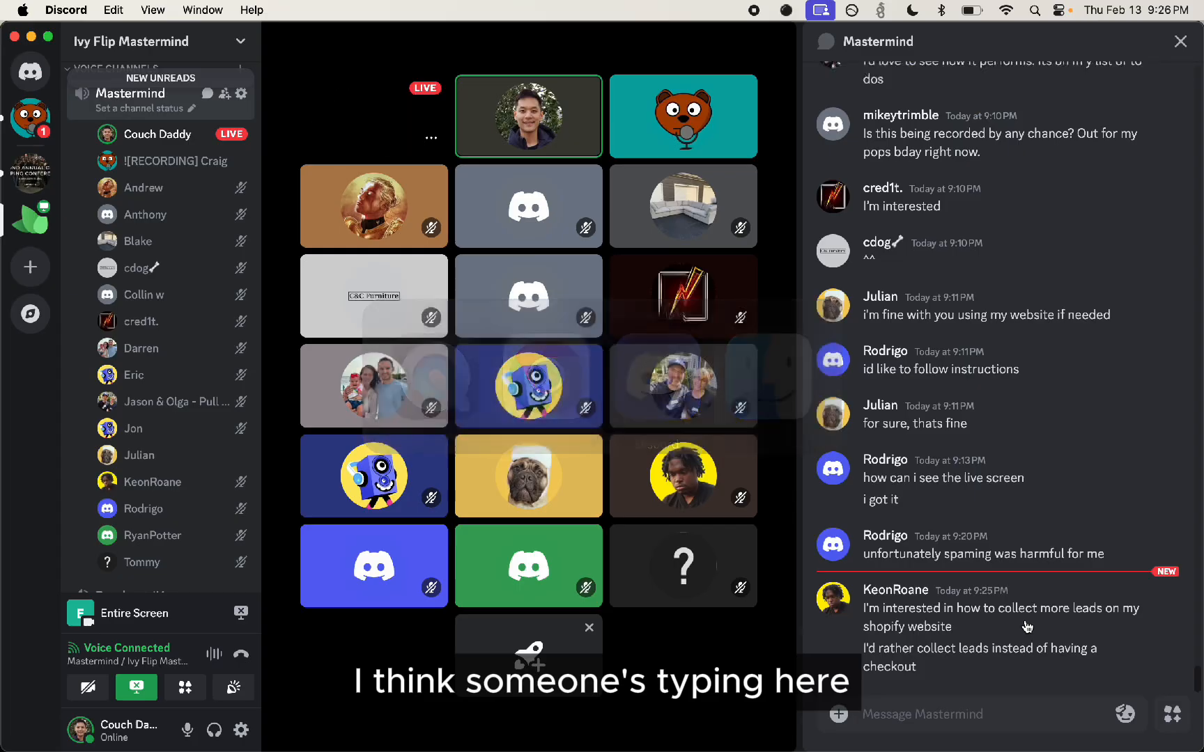
pyautogui.press('super+Tab')
pyautogui.press('Tab')
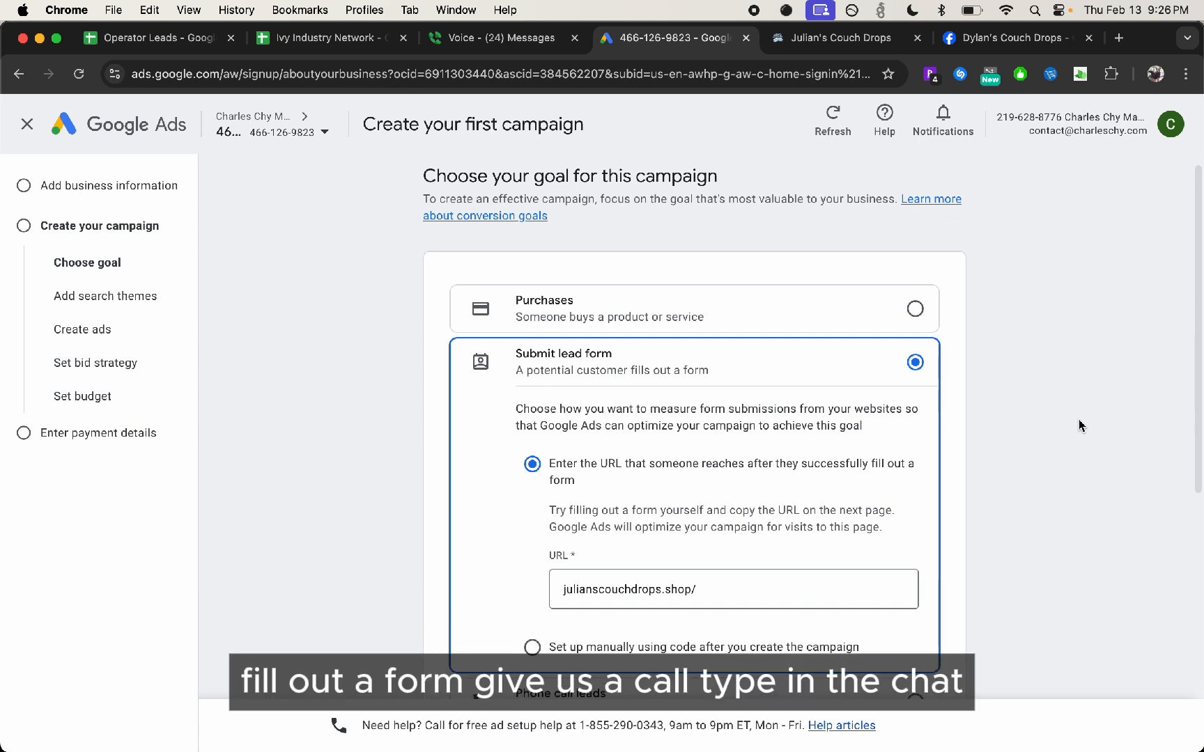
# Open Calendly's website in a new browser tab, look over its home page, and return to the lead form goal settings
pyautogui.scroll(-3, 664, 445)
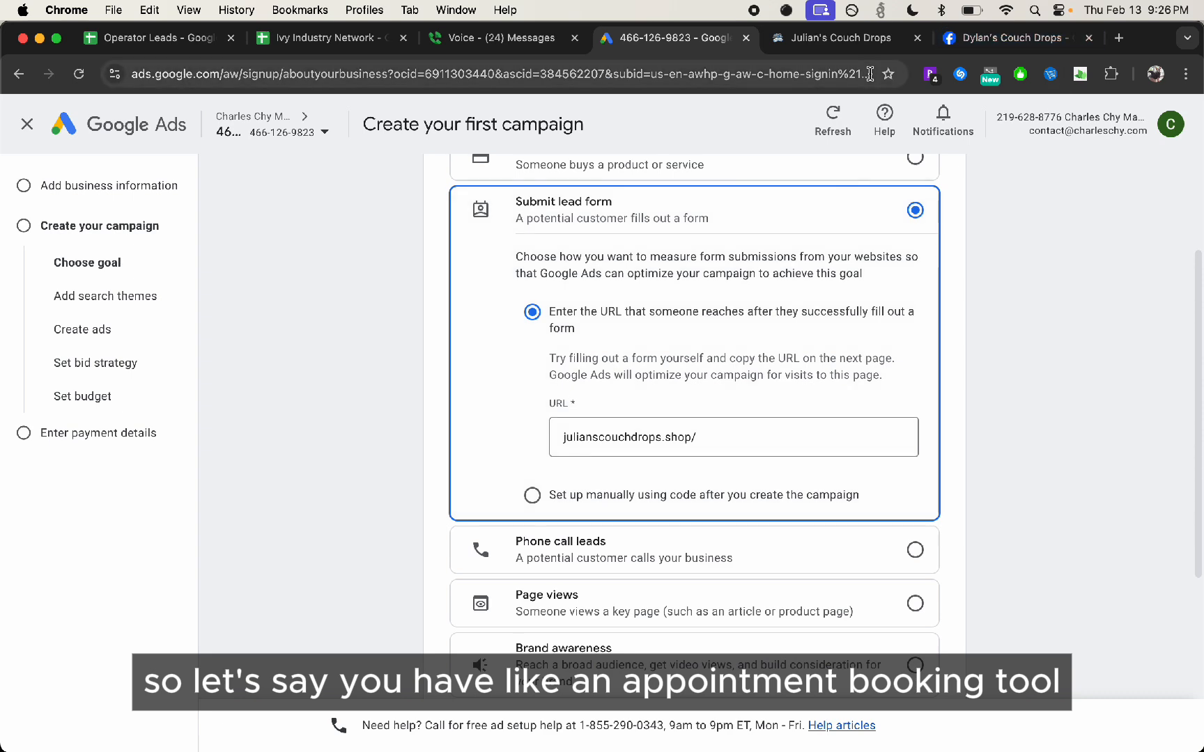
pyautogui.press('super+t')
pyautogui.write('calendly')
pyautogui.press('Return')
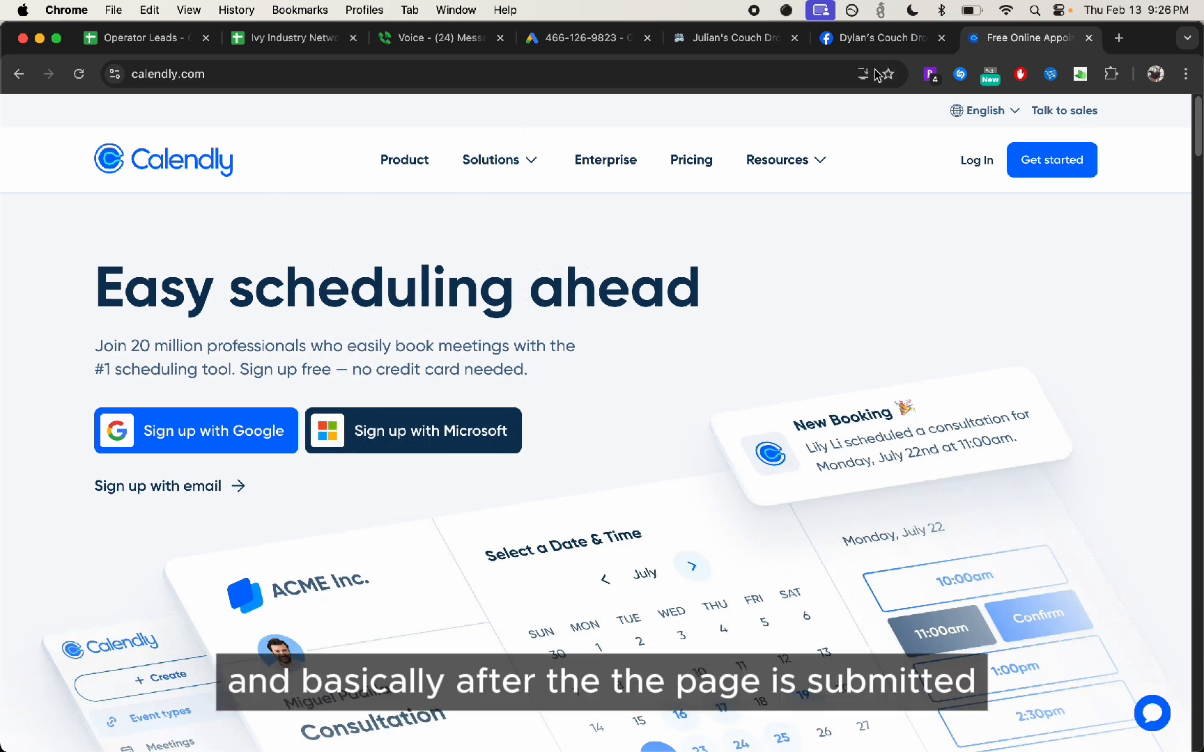
pyautogui.scroll(-10, 691, 177)
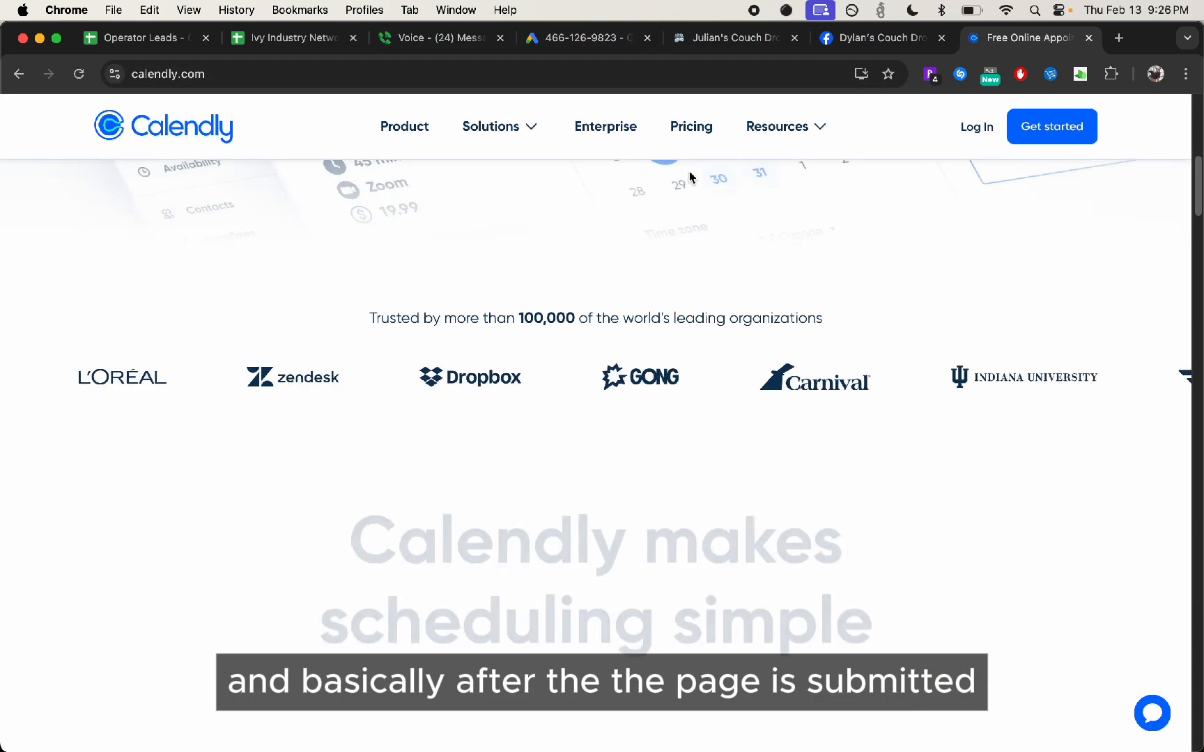
pyautogui.scroll(4, 692, 178)
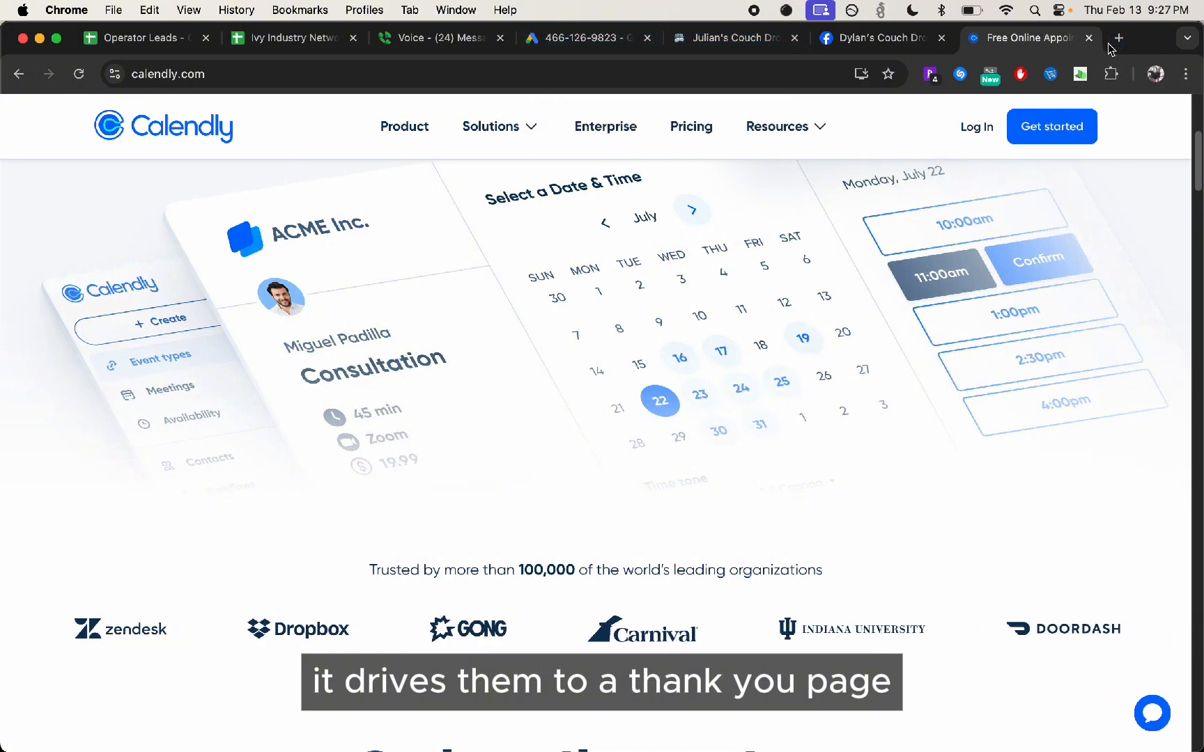
pyautogui.click(732, 37)
pyautogui.click(585, 37)
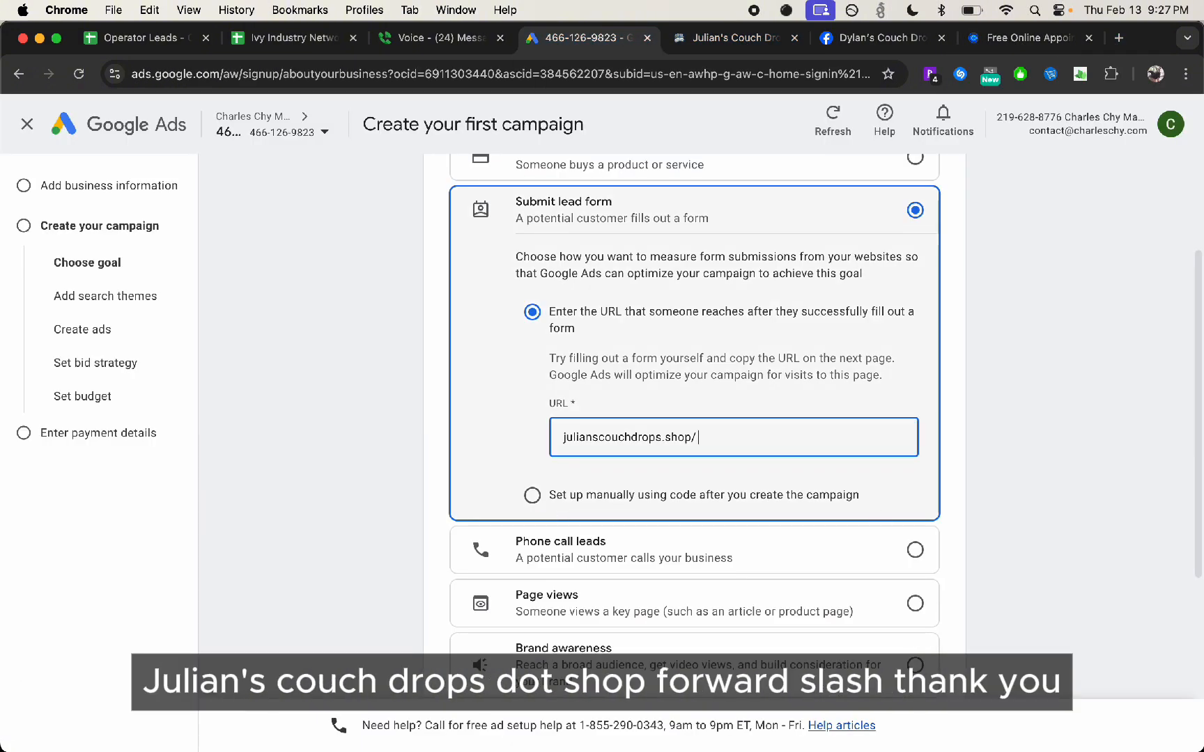
# Try adding thankyou to the julianscouchdrops.shop/ address as the page reached after form submission, and remove it again
pyautogui.write('thankyou')
pyautogui.press('BackSpace')
pyautogui.press('BackSpace')
pyautogui.press('BackSpace')
pyautogui.press('BackSpace')
pyautogui.press('BackSpace')
pyautogui.press('BackSpace')
pyautogui.press('BackSpace')
pyautogui.press('BackSpace')
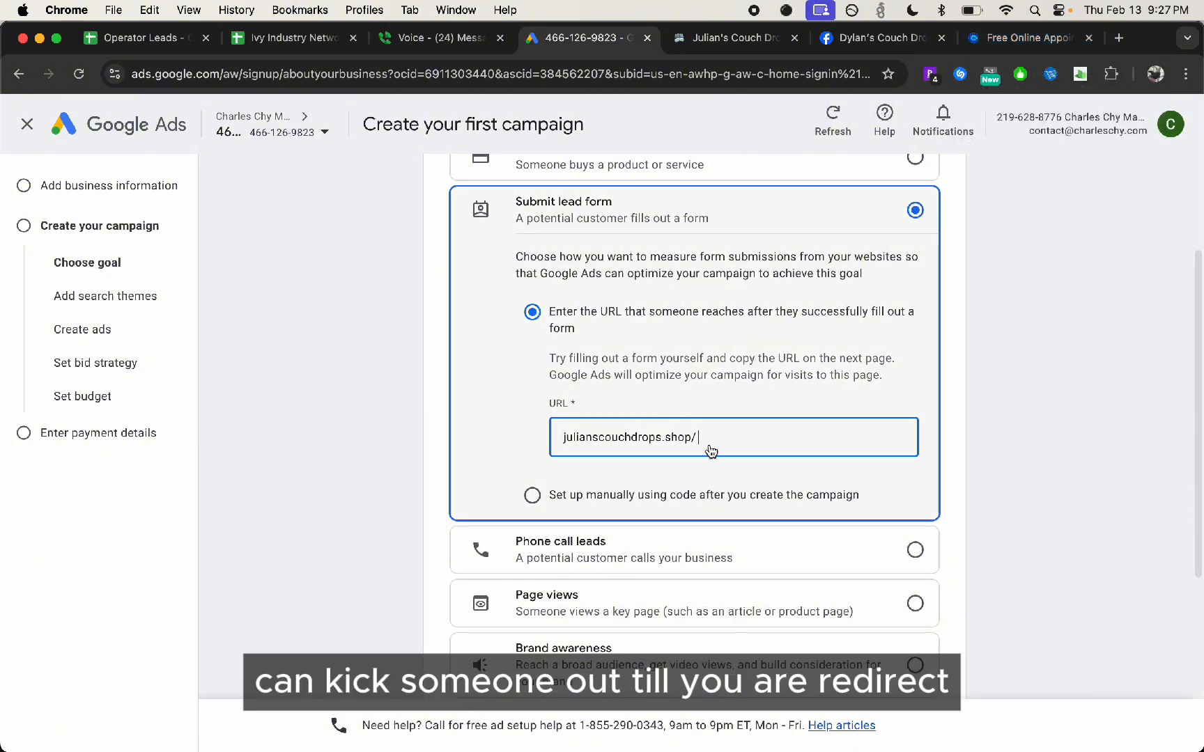
pyautogui.click(919, 430)
# Set lead form submissions to be measured manually using code after campaign creation, and continue to the search themes
pyautogui.scroll(-1, 592, 446)
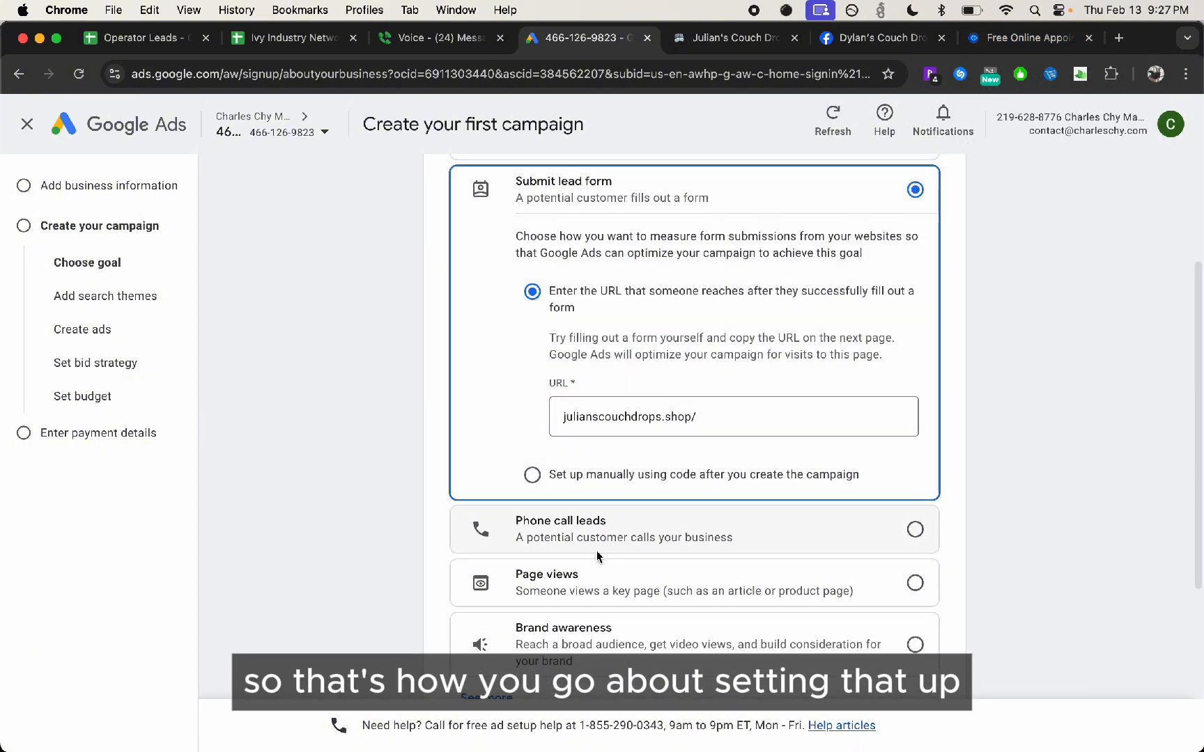
pyautogui.scroll(-2, 526, 512)
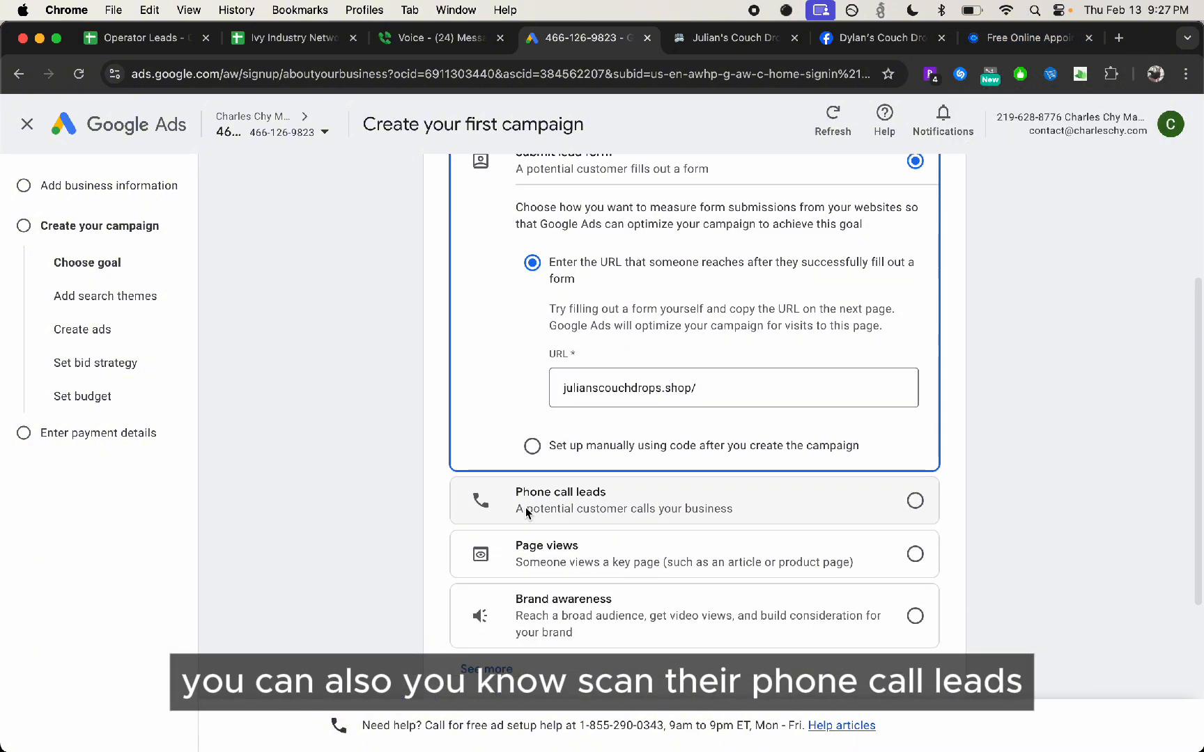
pyautogui.scroll(5, 610, 339)
pyautogui.scroll(-8, 603, 559)
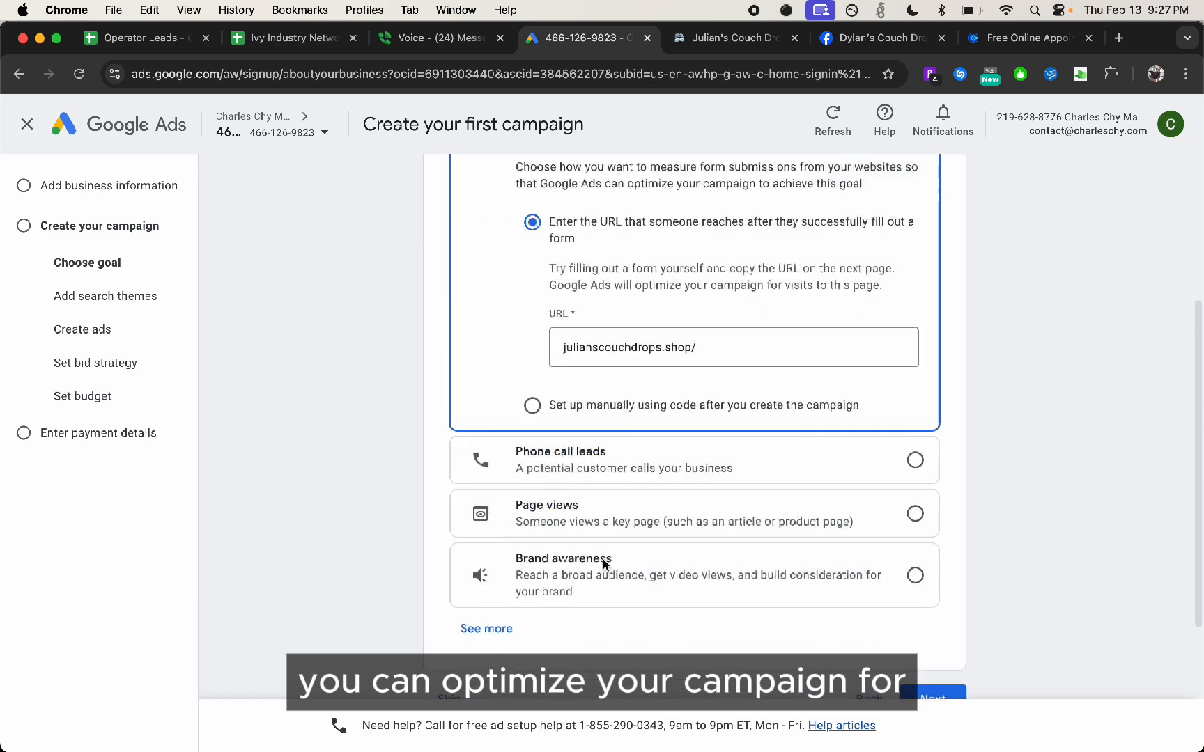
pyautogui.scroll(4, 631, 370)
pyautogui.click(697, 493)
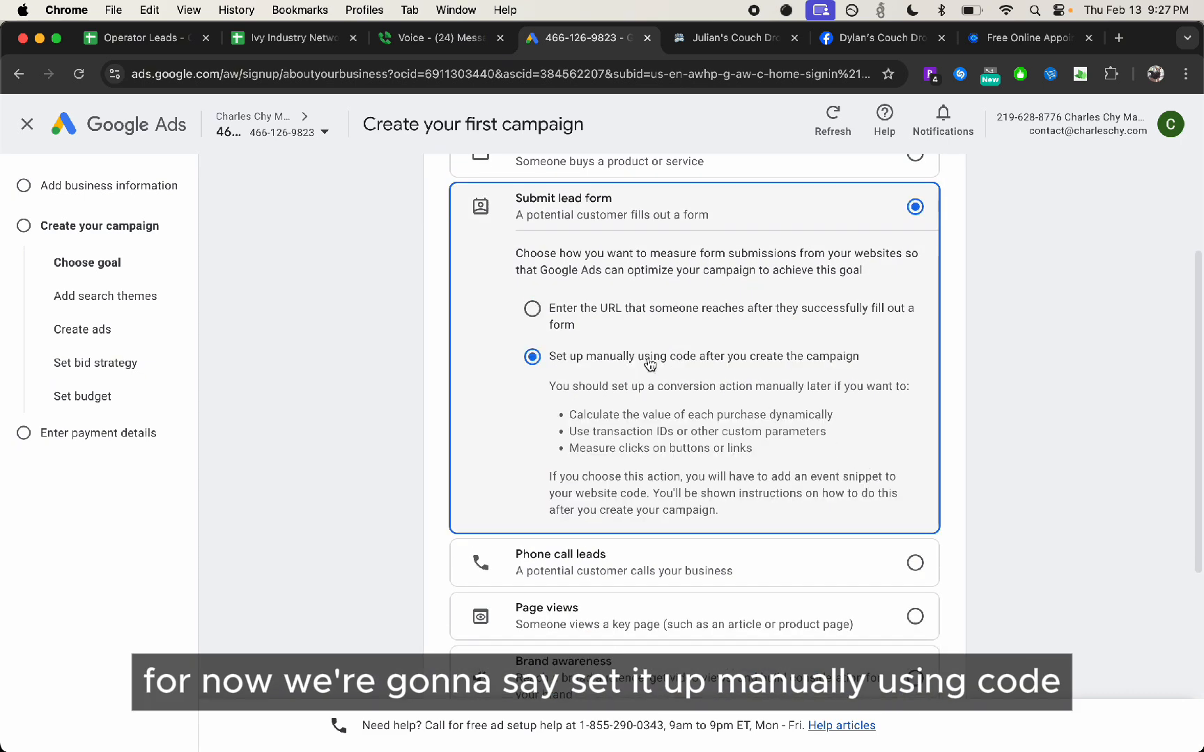
pyautogui.scroll(1, 682, 403)
pyautogui.scroll(-5, 686, 410)
pyautogui.click(937, 662)
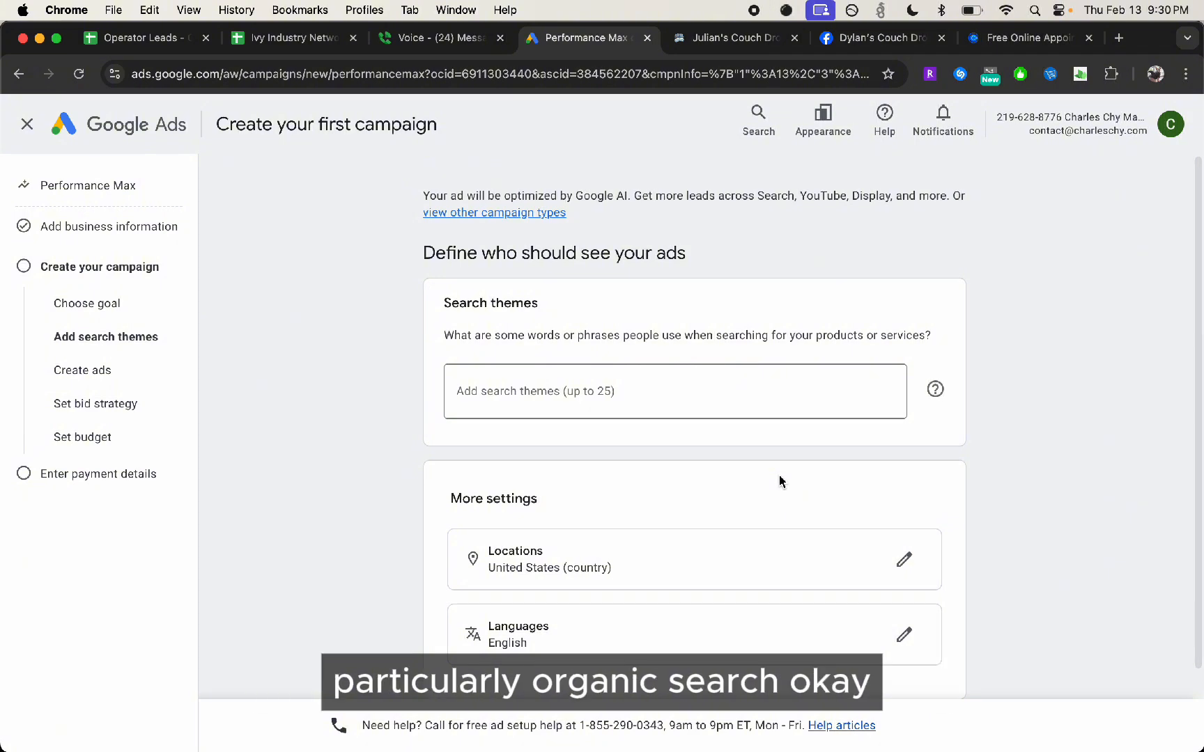
# Look over the Performance Max search themes, leave the campaign setup and discard the campaign draft
pyautogui.click(656, 399)
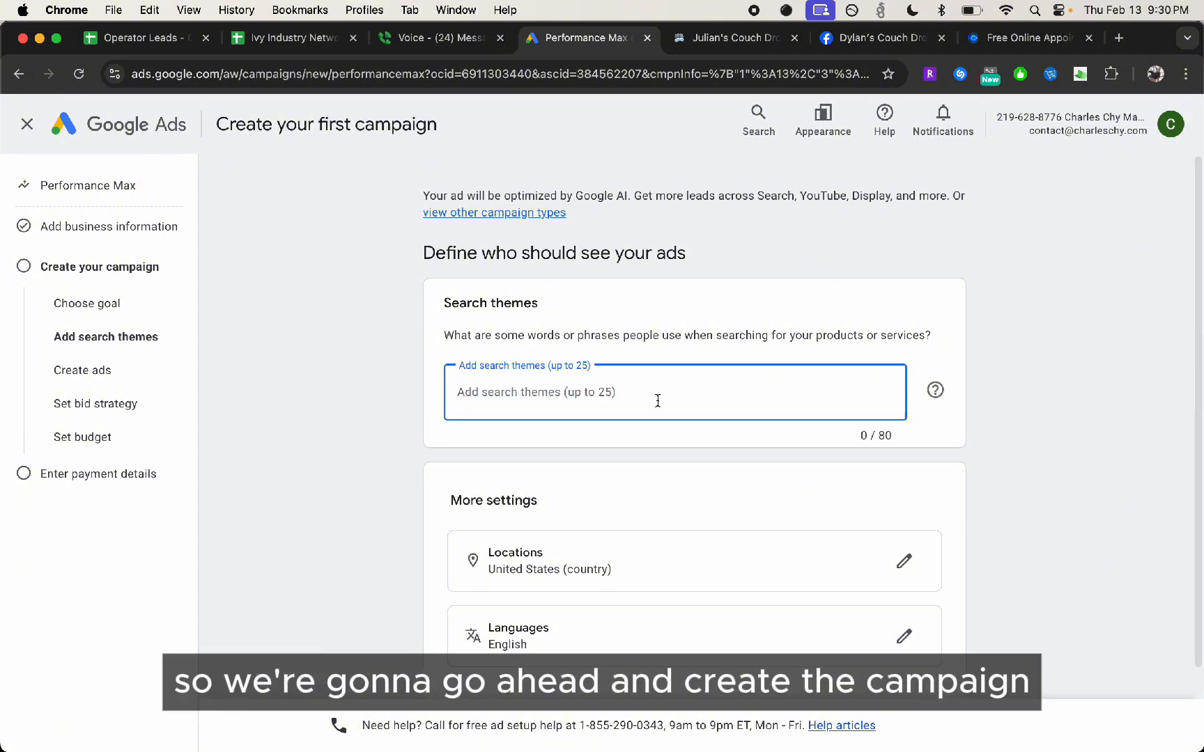
pyautogui.click(356, 387)
pyautogui.scroll(-2, 357, 386)
pyautogui.click(27, 124)
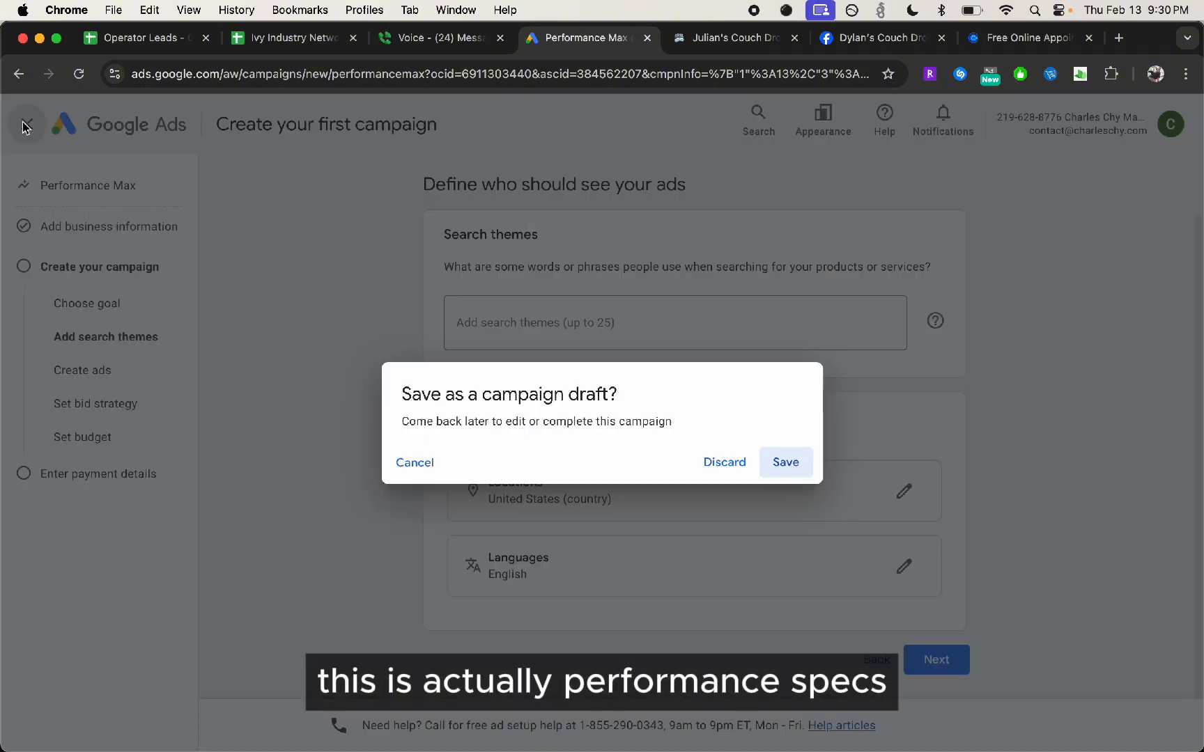
pyautogui.click(705, 471)
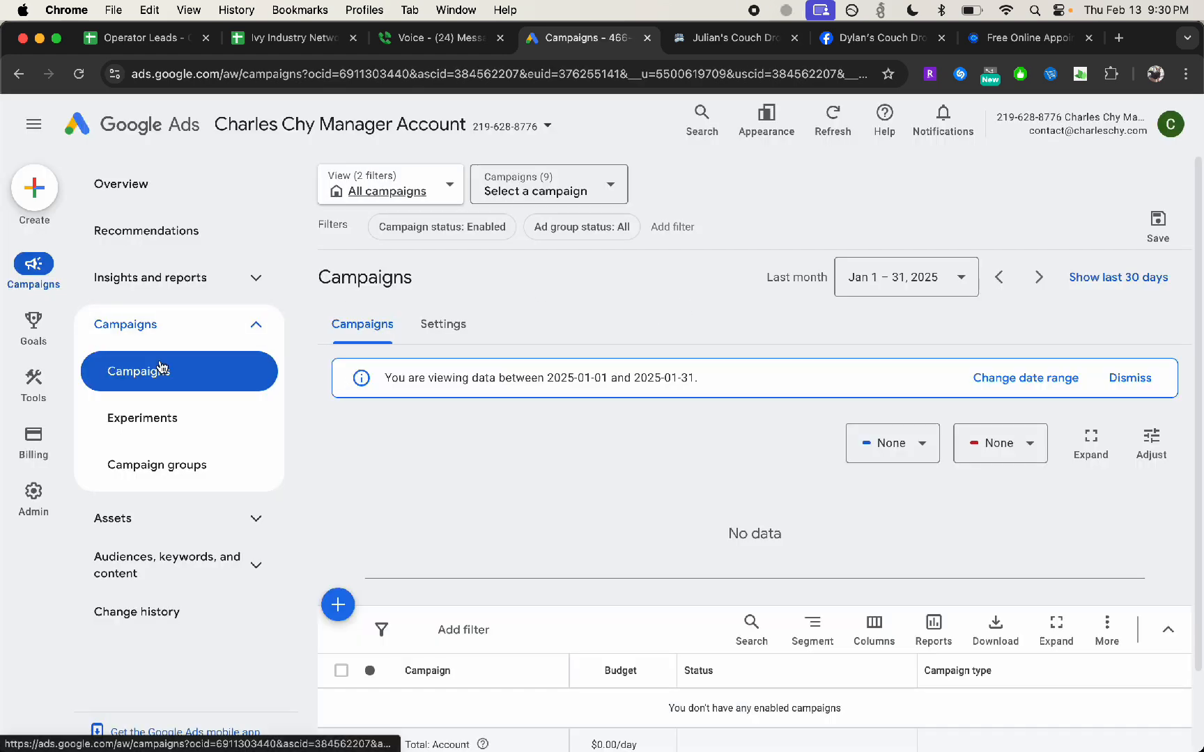
# Switch from the manager account to the Julian's Couch Drops sub-account and reopen its campaign setup
pyautogui.click(382, 119)
pyautogui.click(320, 438)
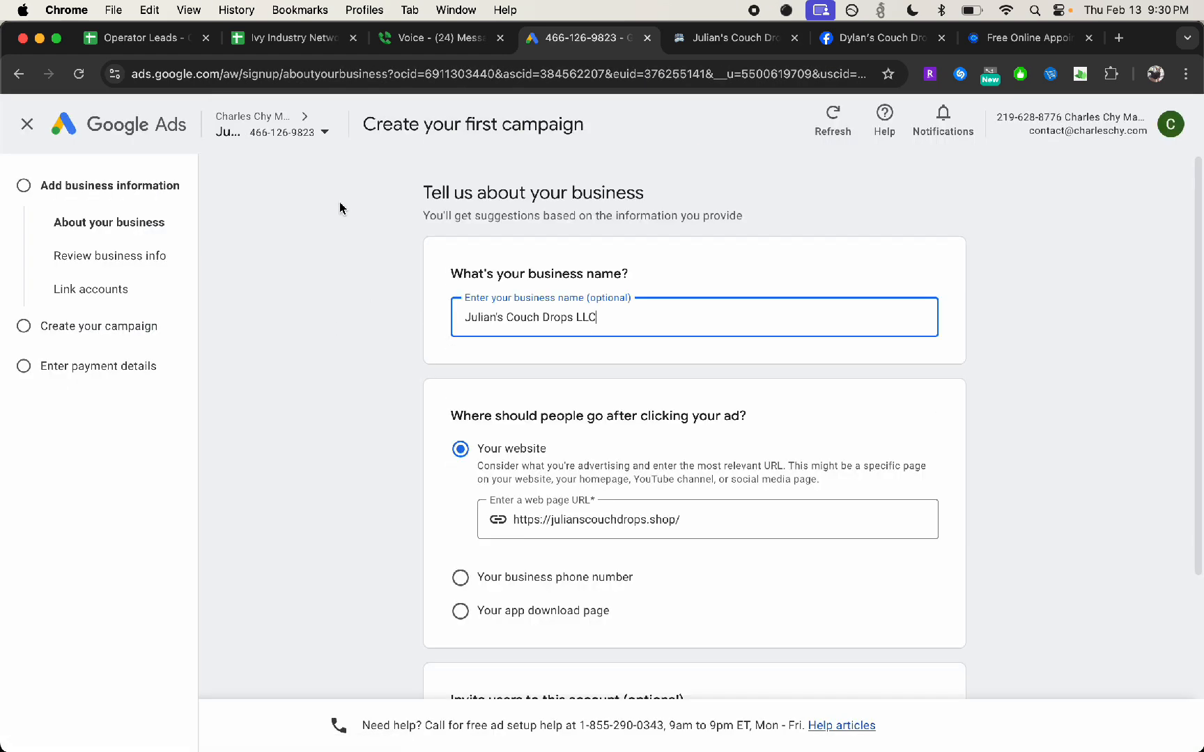
pyautogui.click(274, 143)
pyautogui.click(1034, 429)
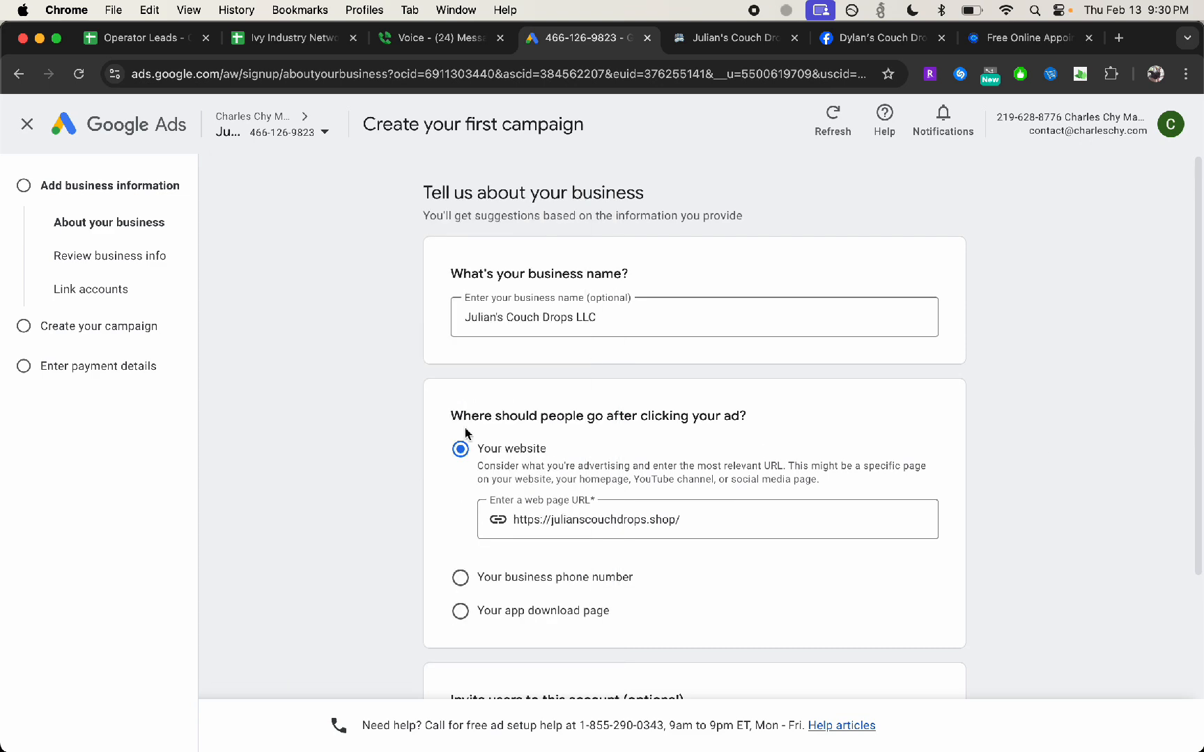
# Accept the business details, the julianscouchdrops.shop image source page and the account links as they are, and continue to the campaign goal
pyautogui.scroll(-4, 464, 427)
pyautogui.click(927, 603)
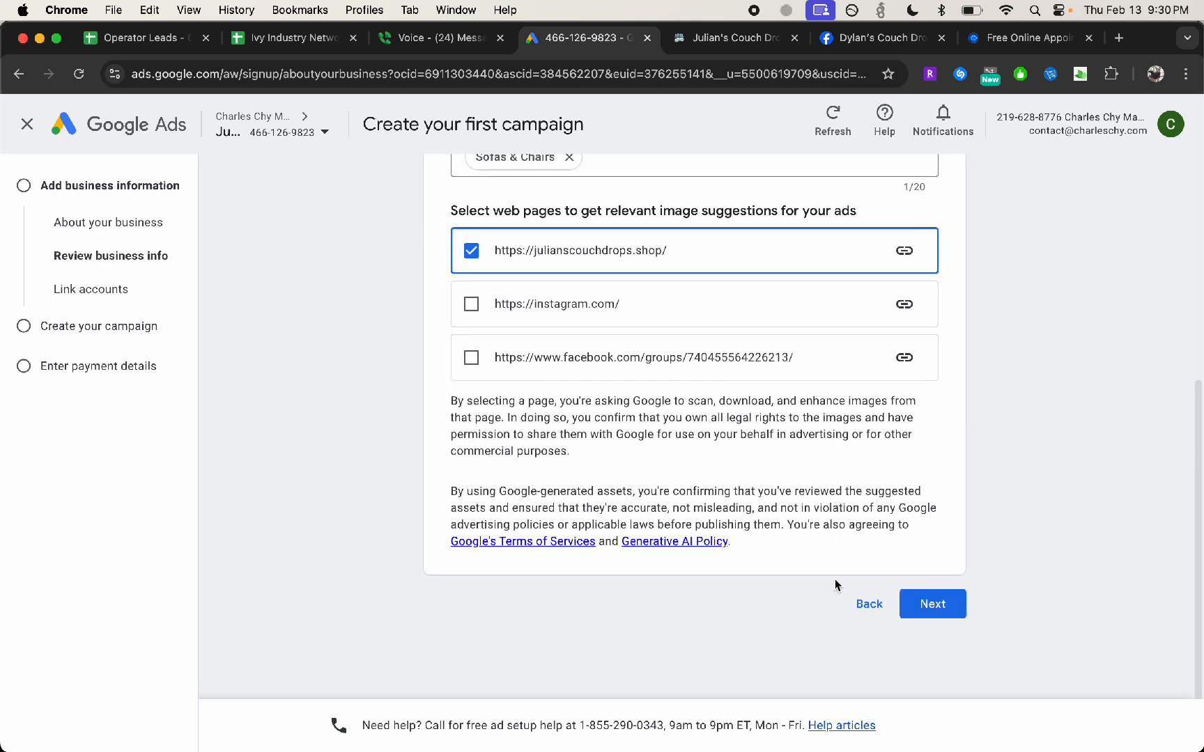
pyautogui.click(923, 606)
pyautogui.scroll(-3, 865, 435)
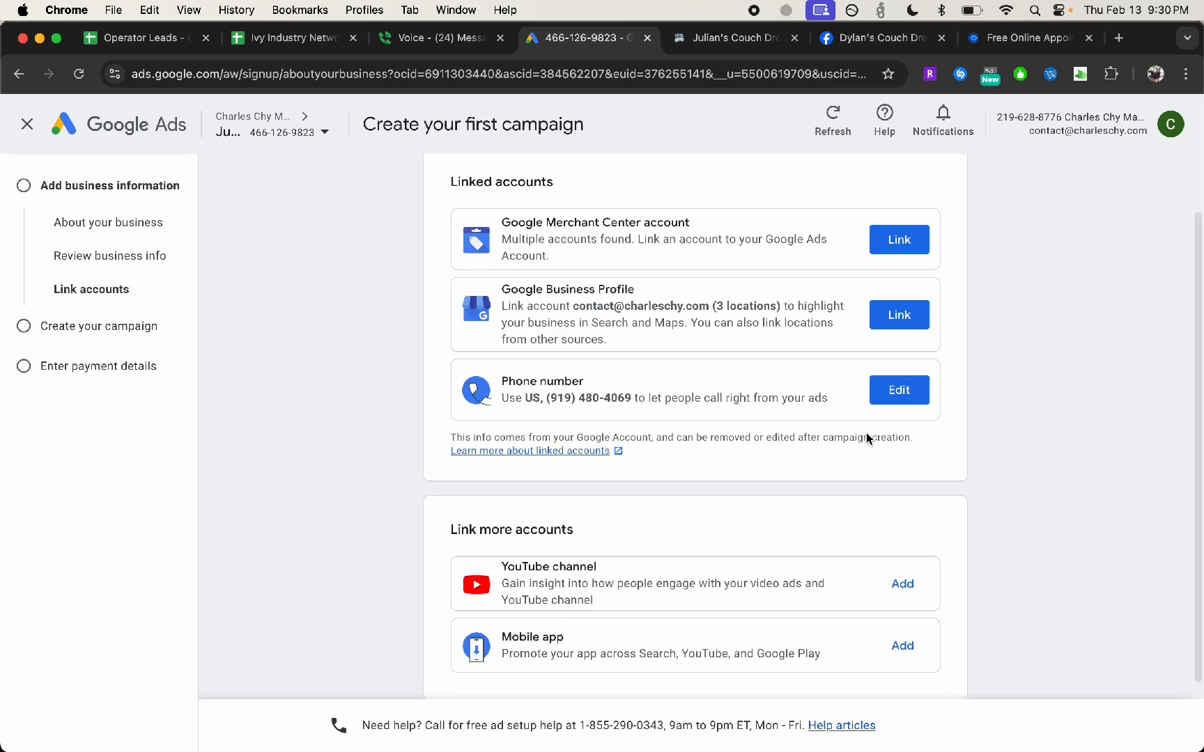
pyautogui.click(932, 642)
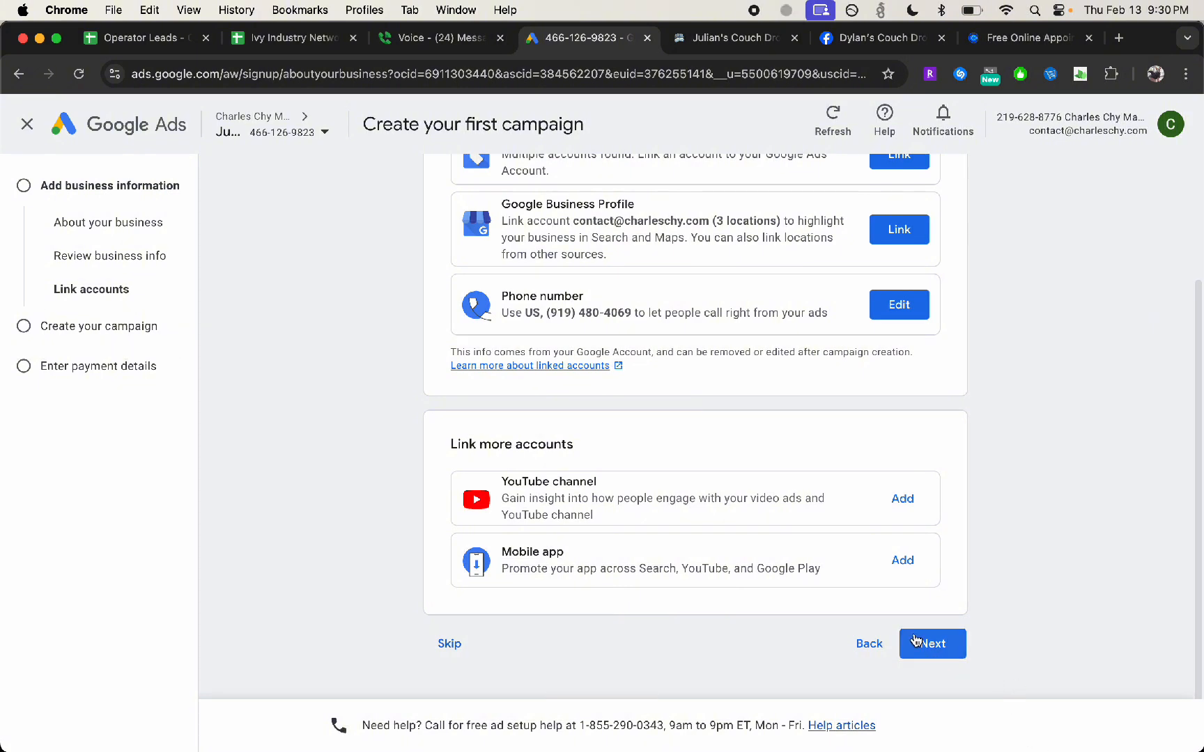
pyautogui.scroll(-10, 451, 357)
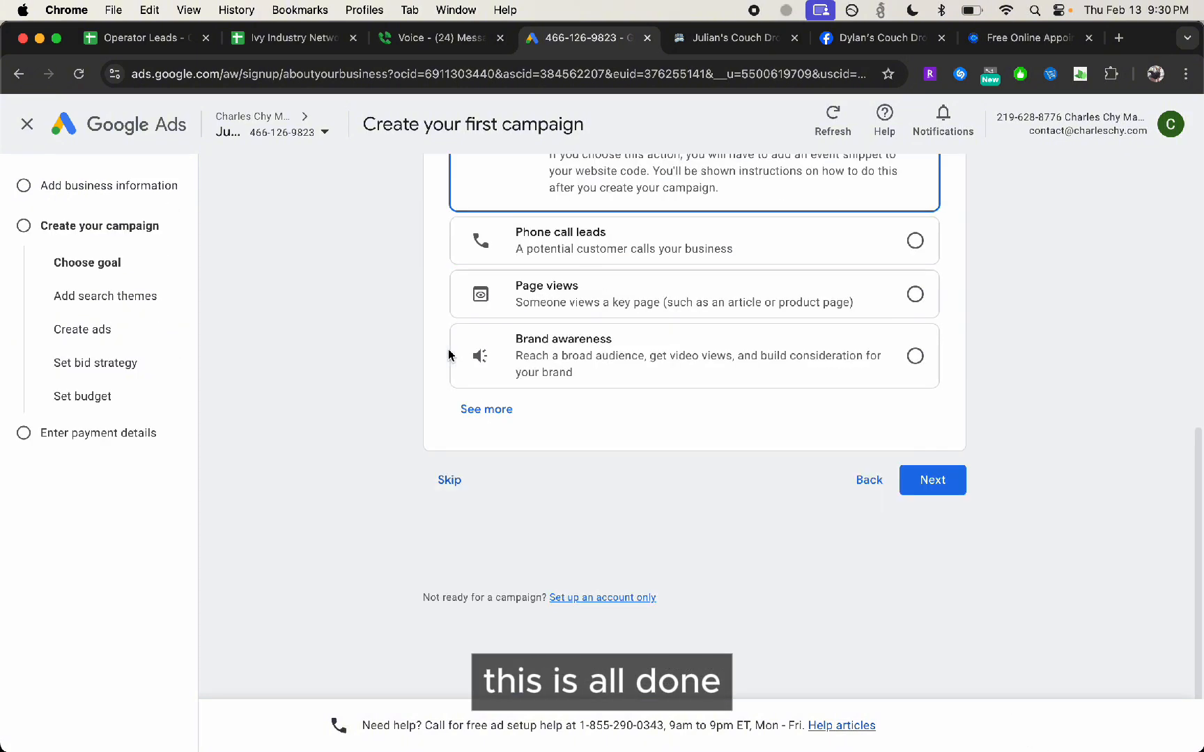
# Leave the campaign setup, open the manager account's campaign list and dismiss the payment alerts
pyautogui.click(27, 126)
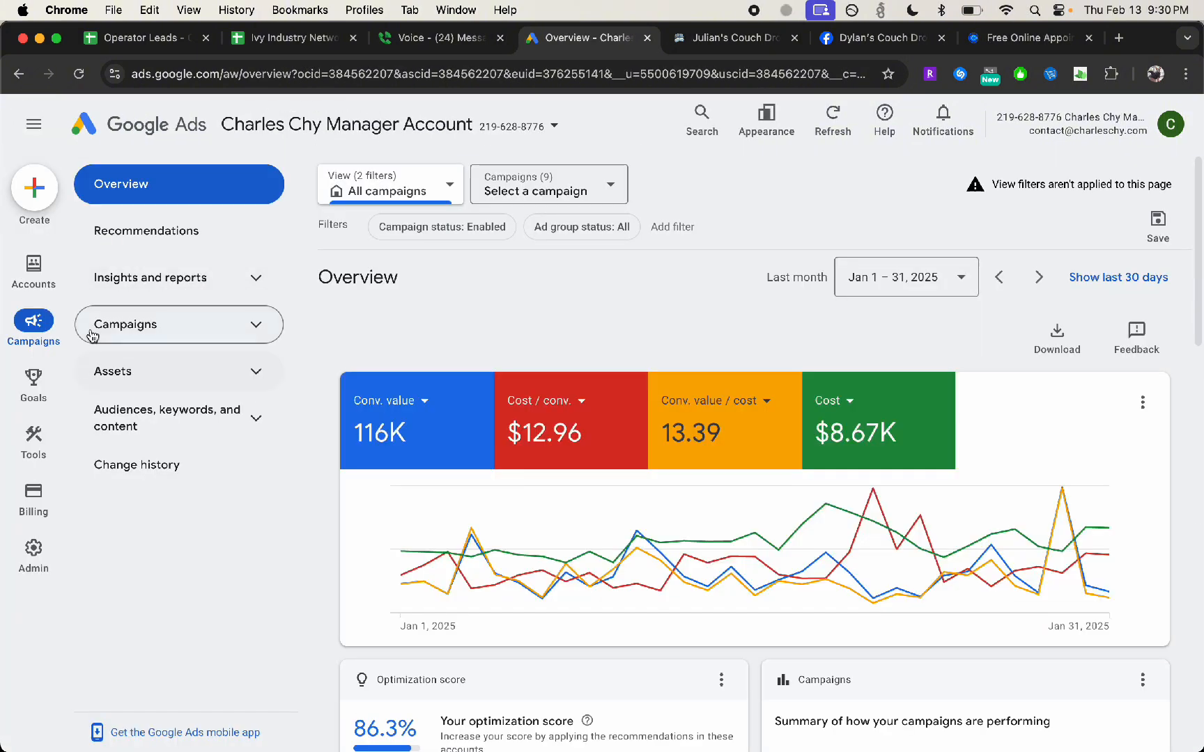
pyautogui.click(90, 325)
pyautogui.click(139, 371)
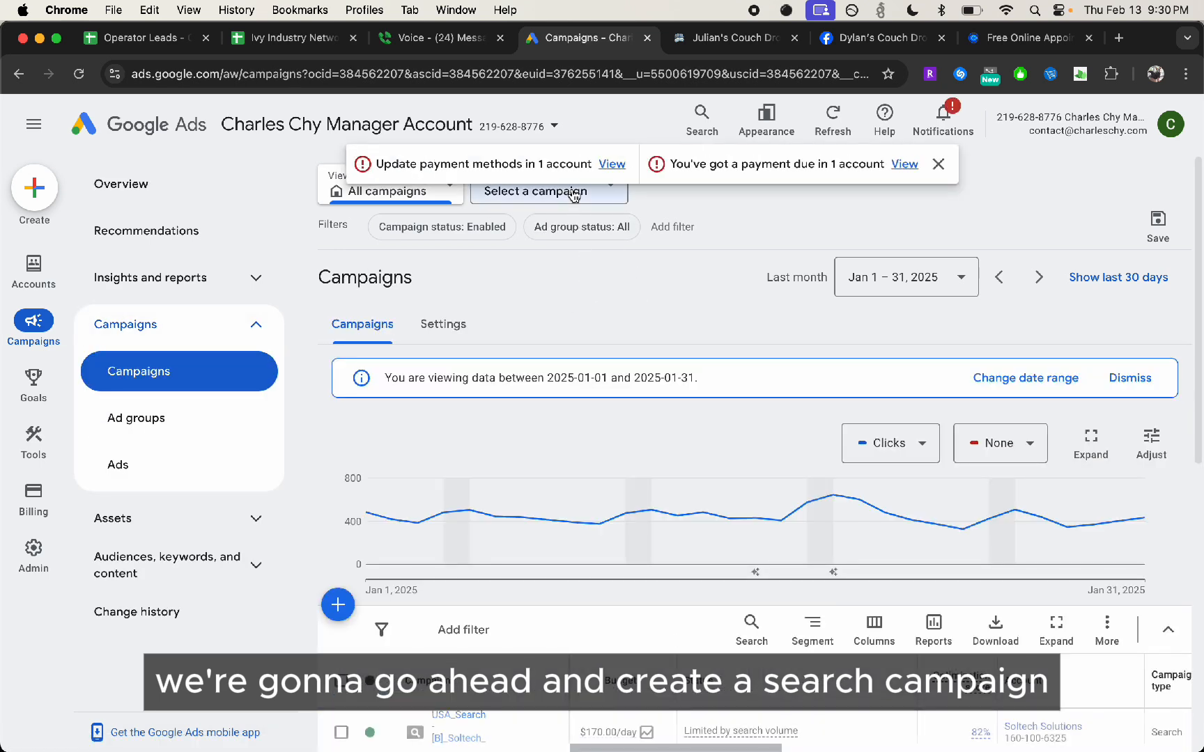
pyautogui.click(572, 192)
pyautogui.click(938, 165)
pyautogui.scroll(-5, 418, 432)
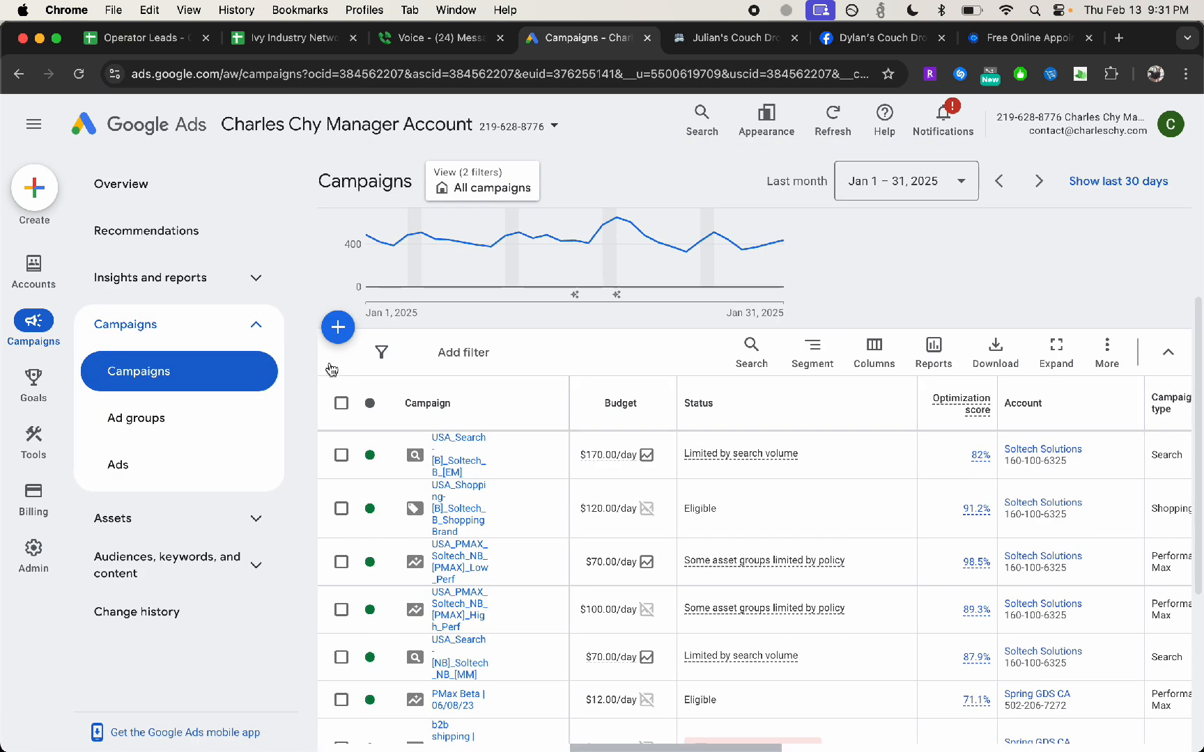
# Open the Julian's Couch Drops sub-account from the manager account's performance list of sub-accounts
pyautogui.click(139, 187)
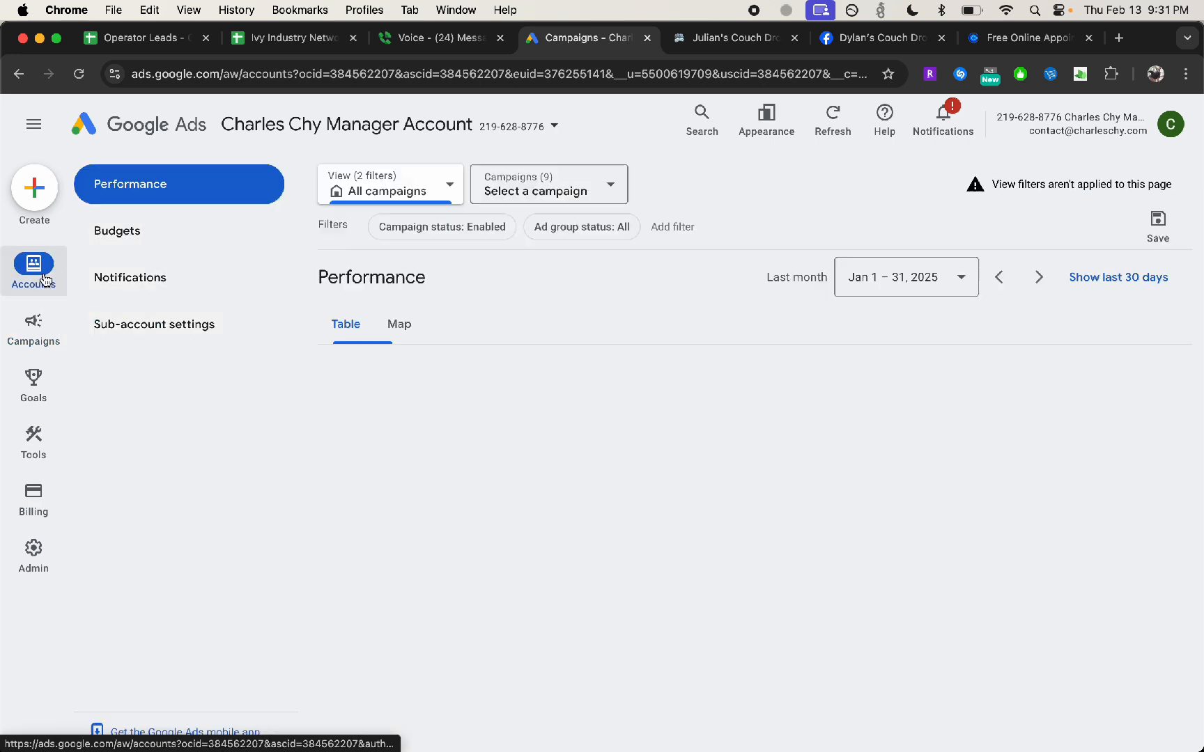
pyautogui.scroll(-4, 418, 488)
pyautogui.click(338, 614)
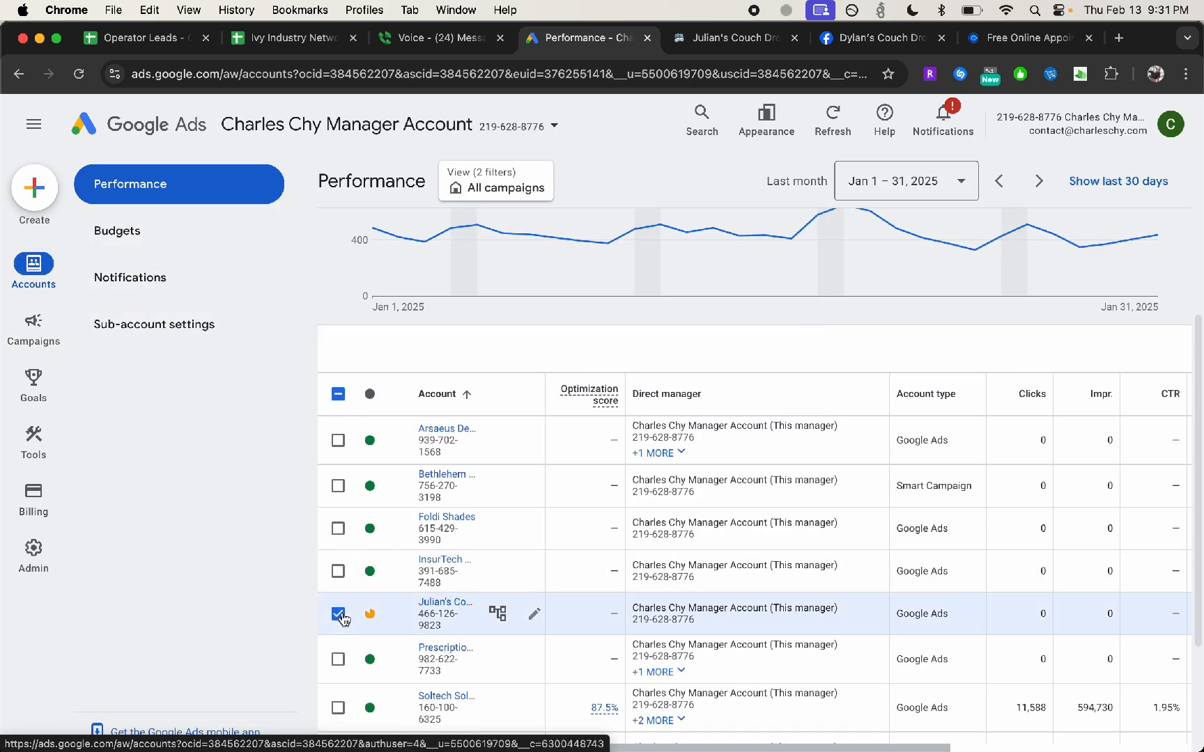
pyautogui.click(427, 603)
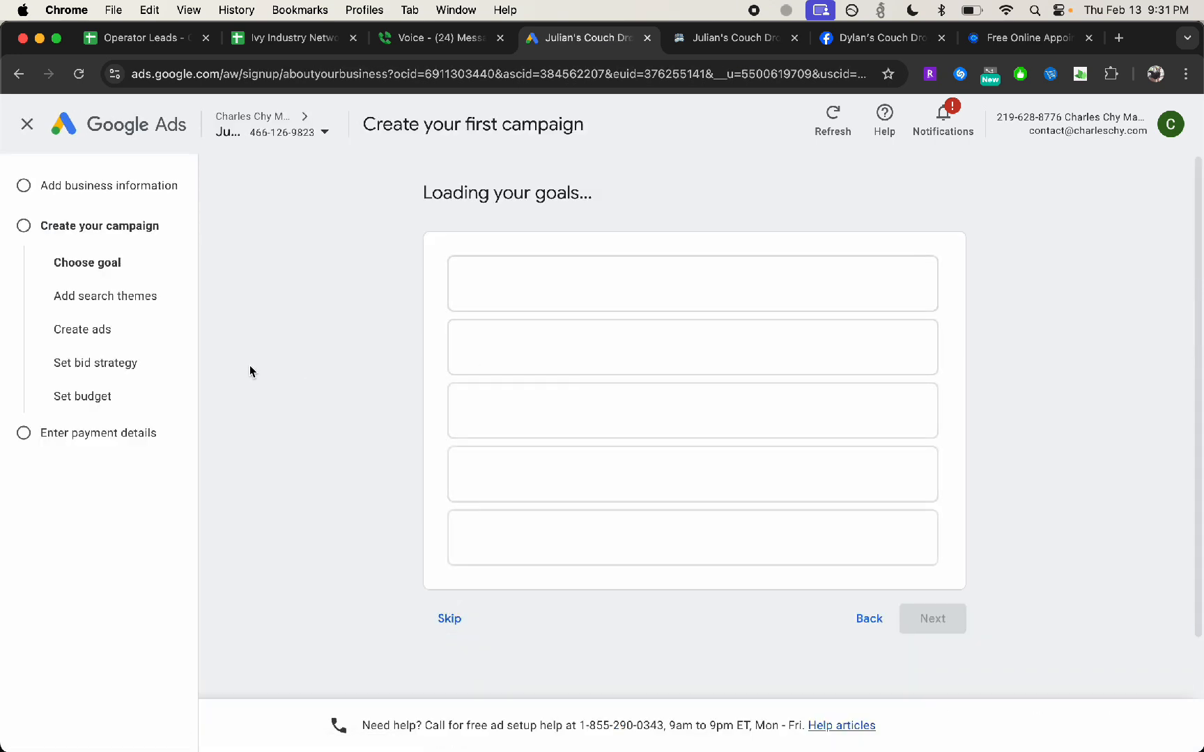
# Leave the campaign setup for the manager overview, dismiss the alerts and switch back to the Julian's Couch Drops sub-account
pyautogui.click(28, 131)
pyautogui.click(767, 122)
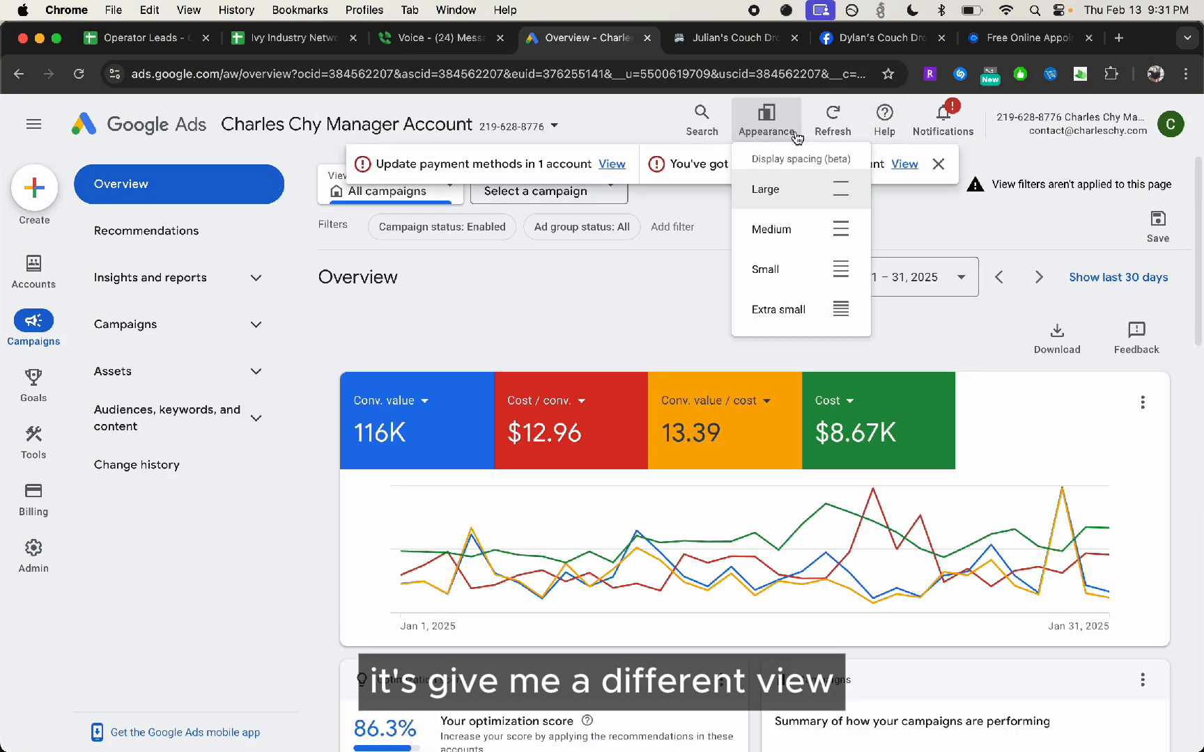
pyautogui.click(938, 164)
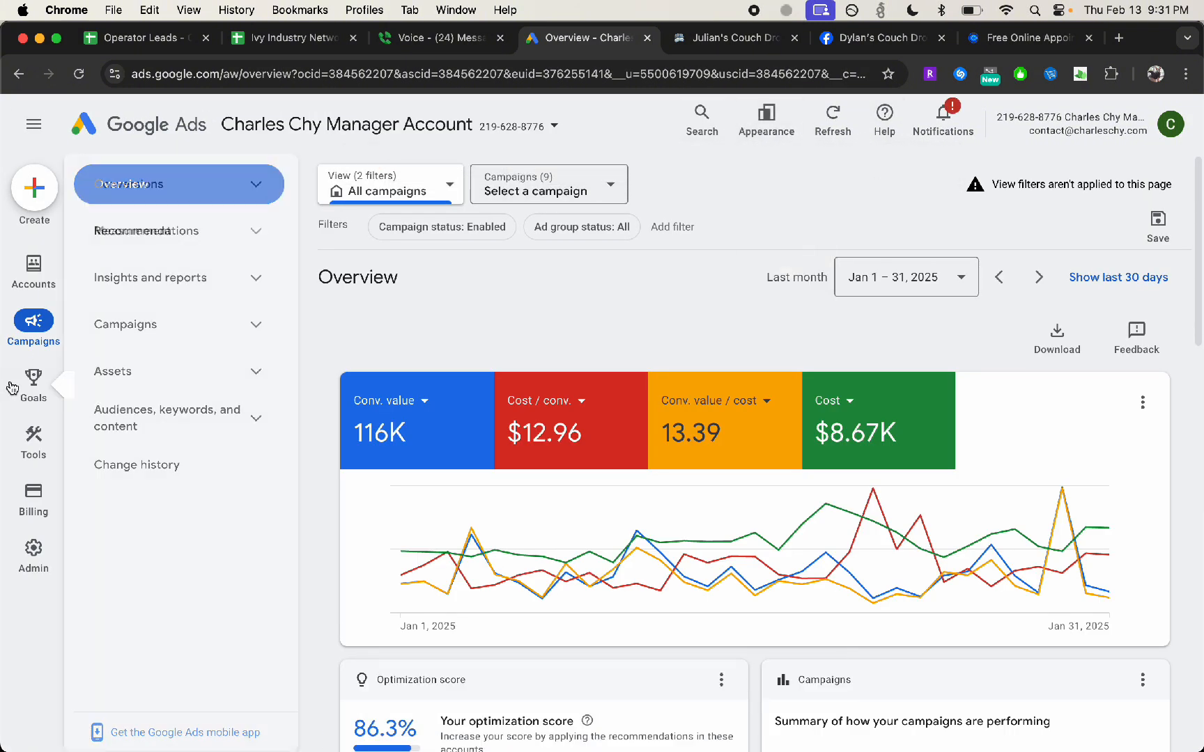
pyautogui.moveTo(26, 561)
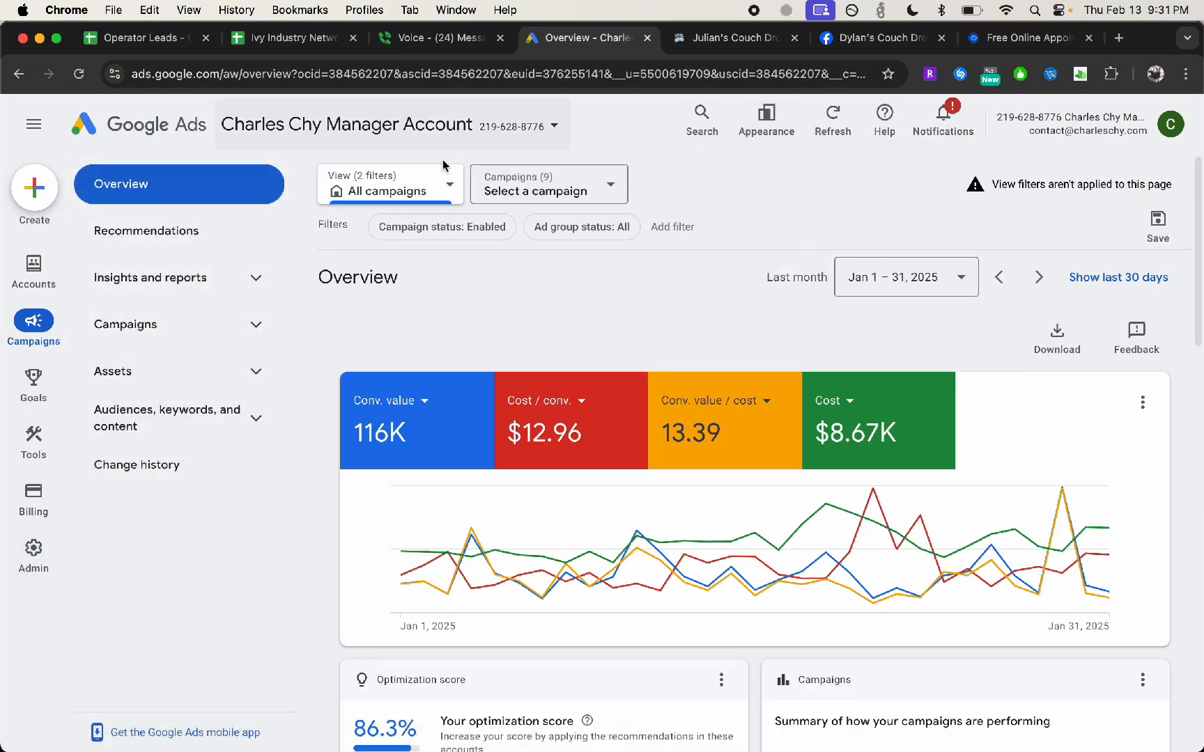
pyautogui.click(324, 572)
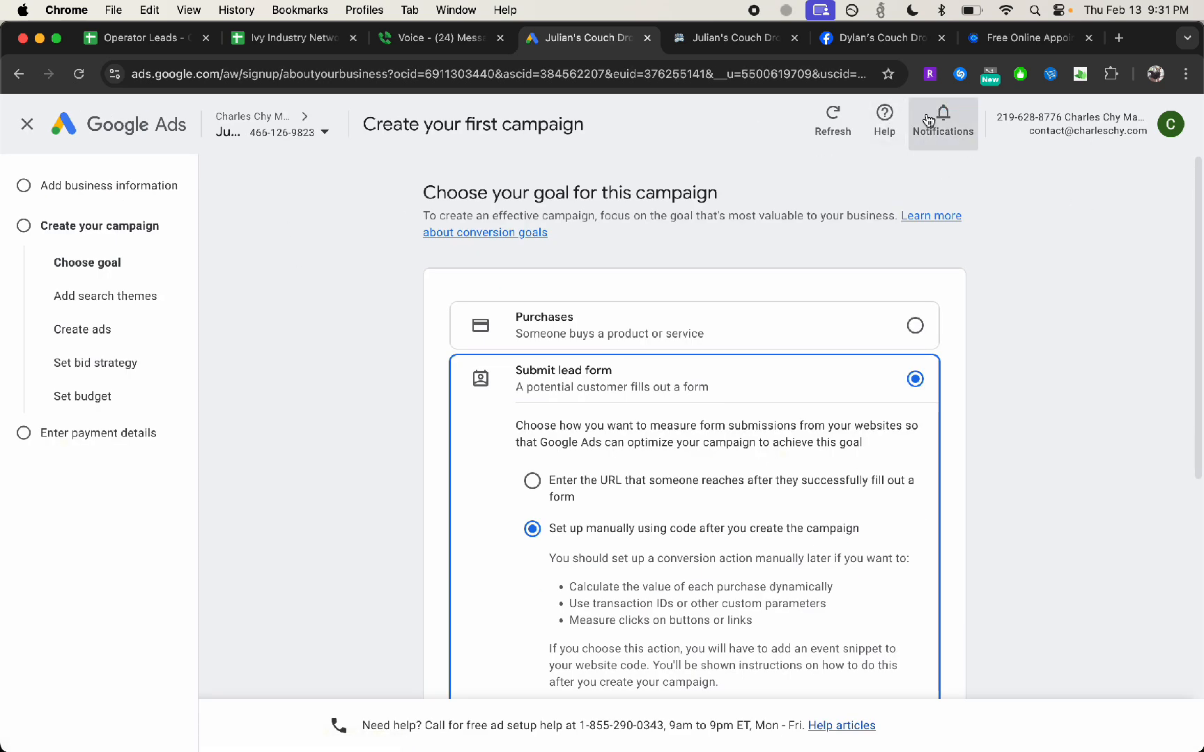
# Skip the campaign goal and campaign type choices, close the quick help and leave campaign creation
pyautogui.scroll(-10, 923, 188)
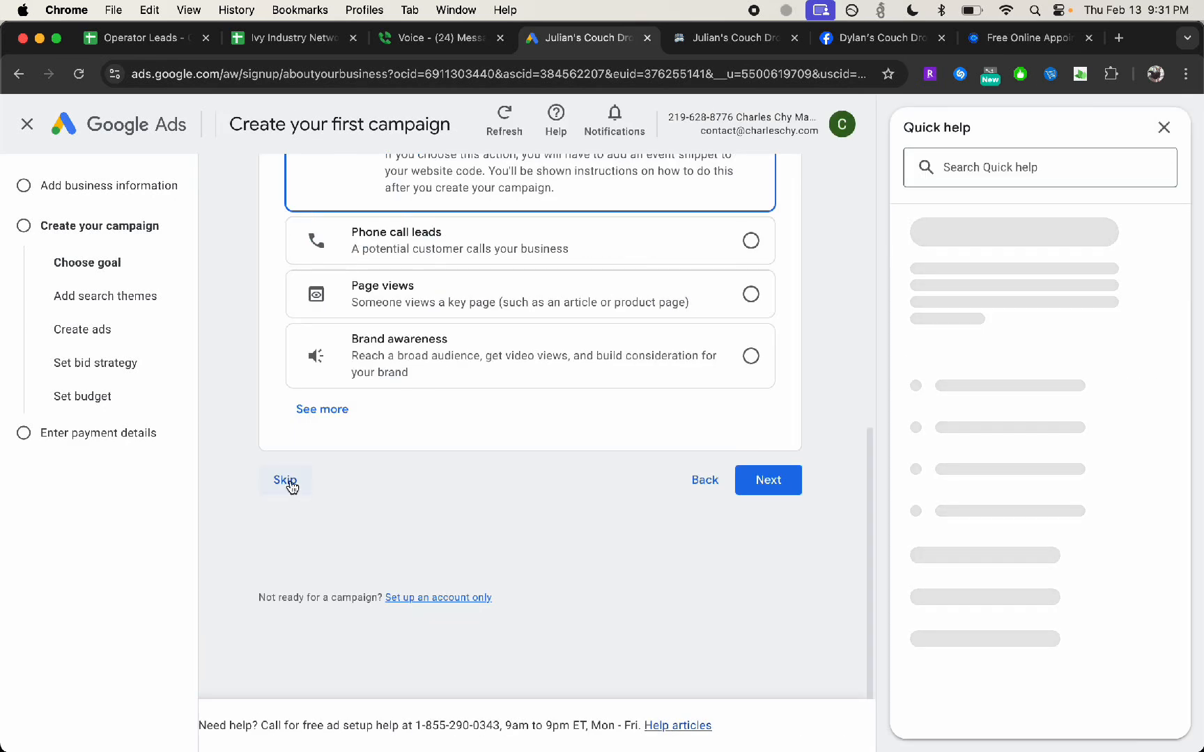
pyautogui.click(297, 485)
pyautogui.click(1164, 127)
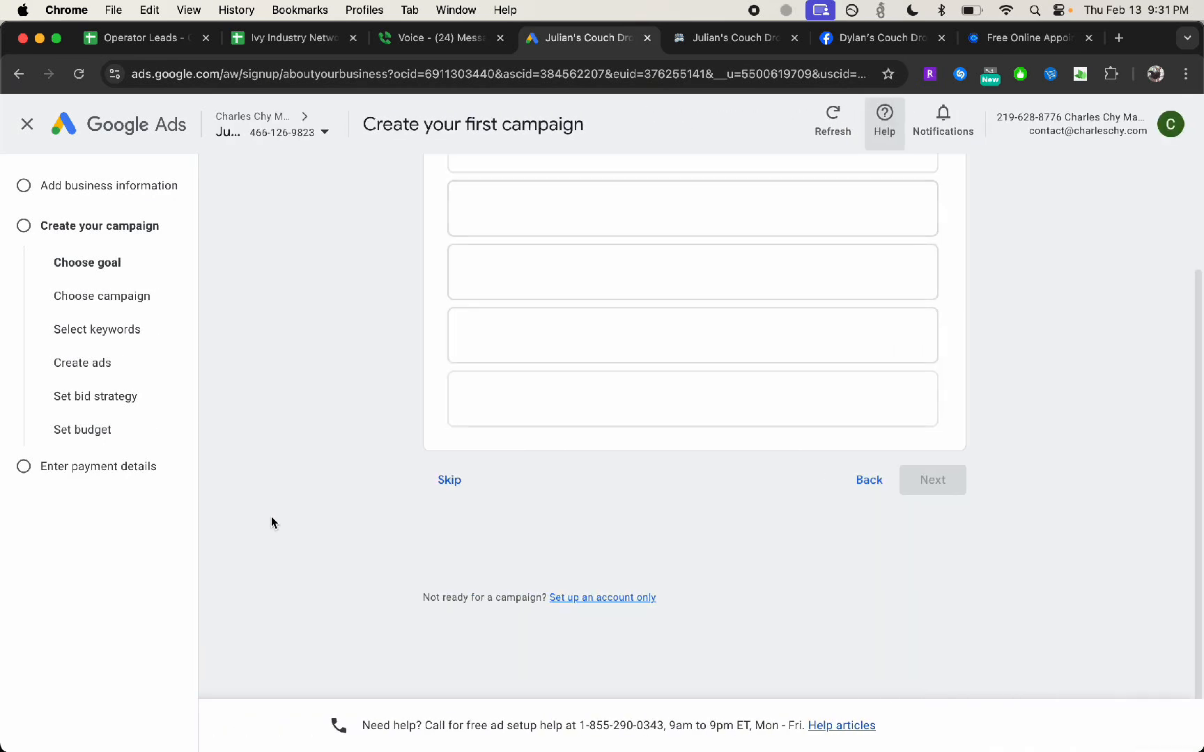
pyautogui.click(454, 619)
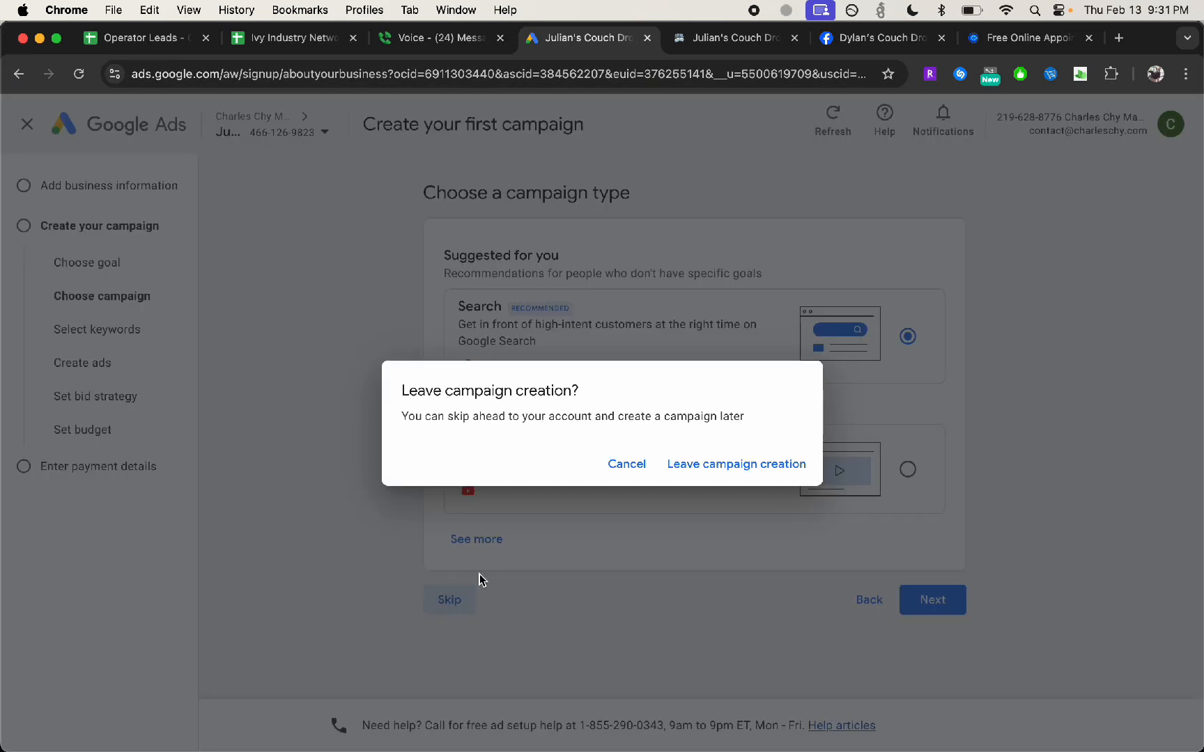
pyautogui.click(690, 479)
# Confirm the account settings with United States as billing country, New York time zone and US Dollar currency
pyautogui.scroll(-4, 470, 449)
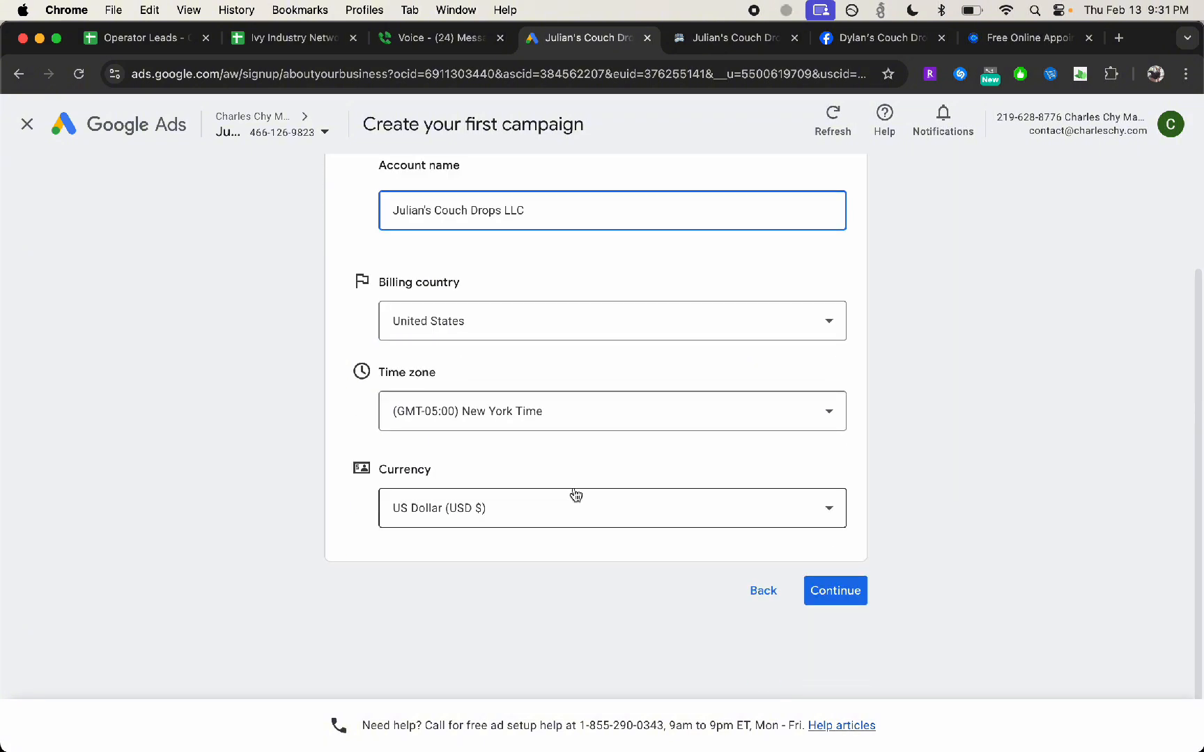
pyautogui.click(1036, 546)
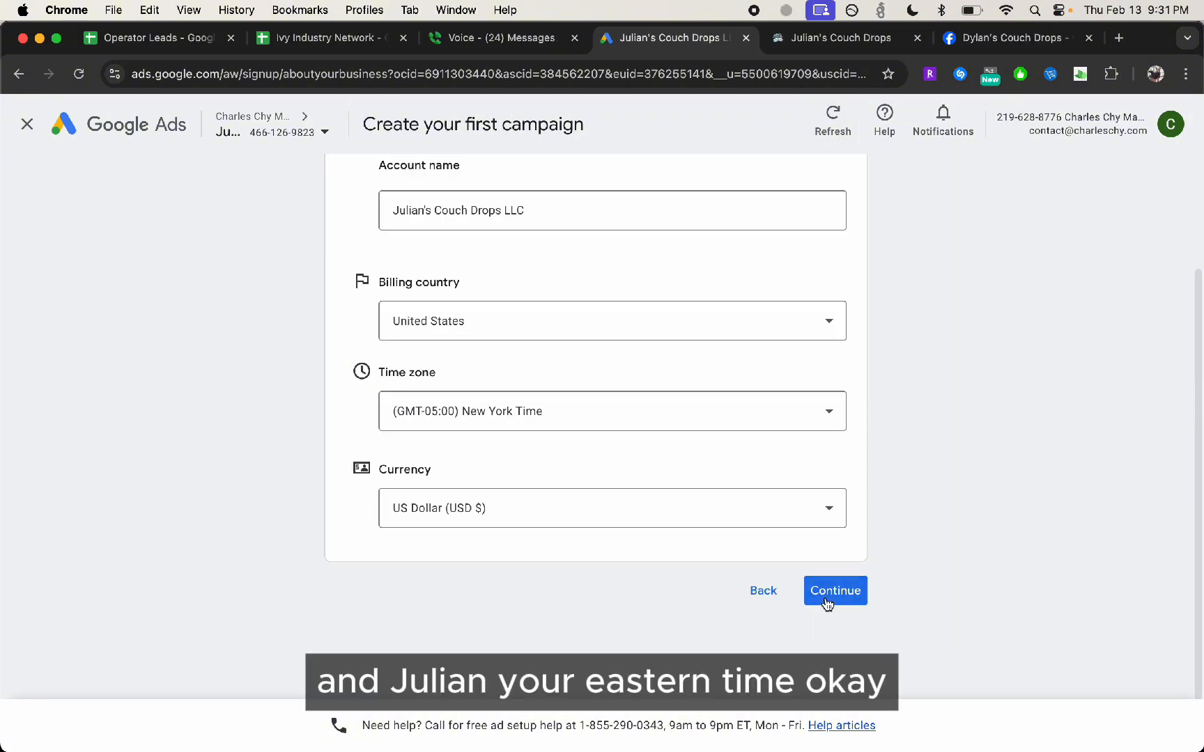
pyautogui.click(827, 603)
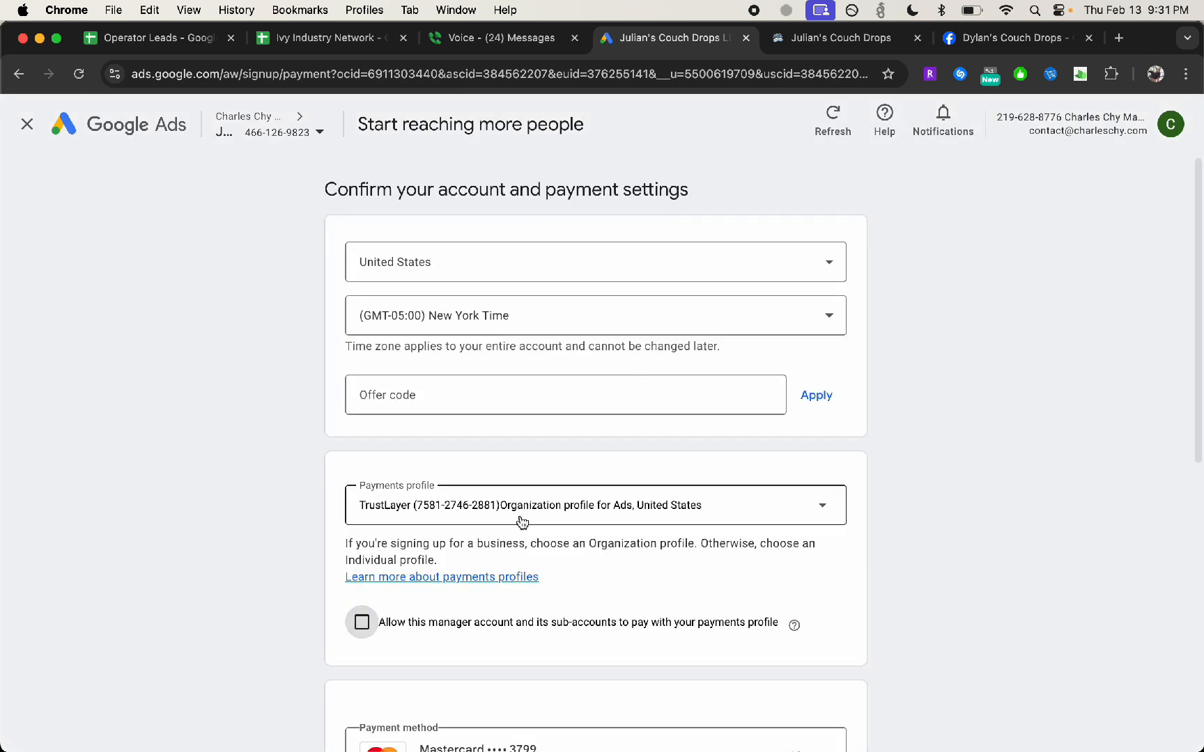
# Create a new organization payments profile named Julian's Couch Drops, filling in the owner's legal name and zip code
pyautogui.click(516, 519)
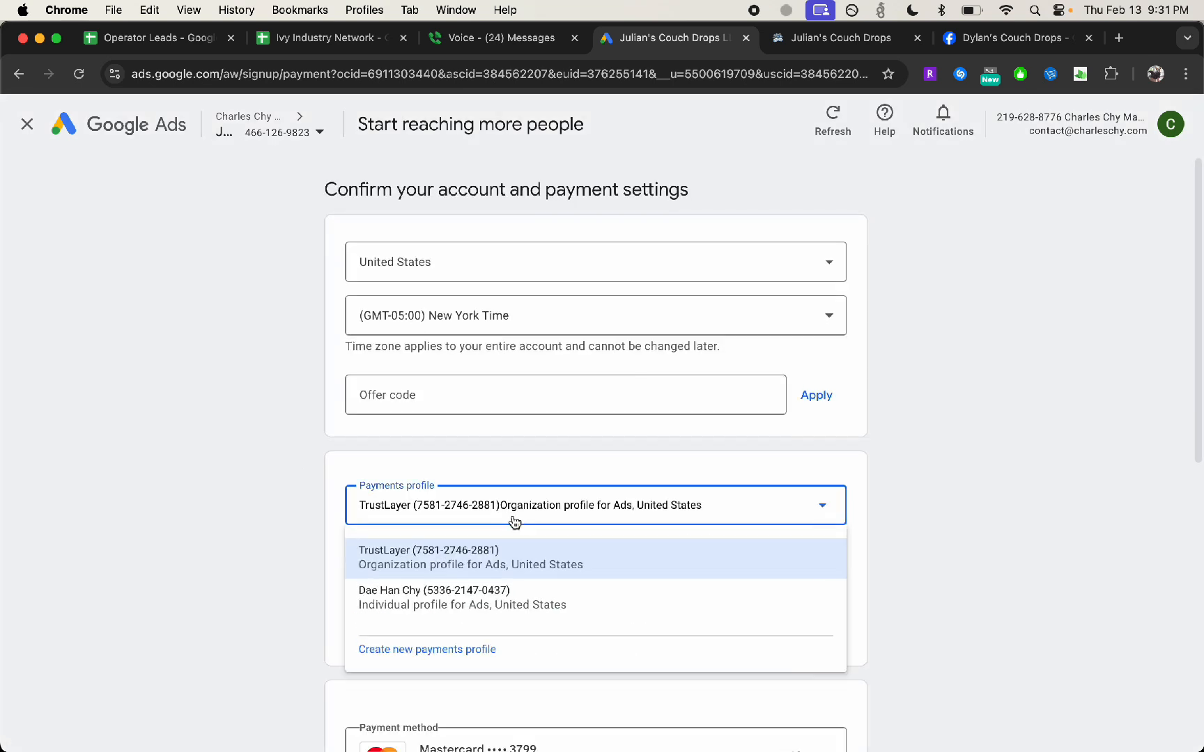
pyautogui.click(451, 651)
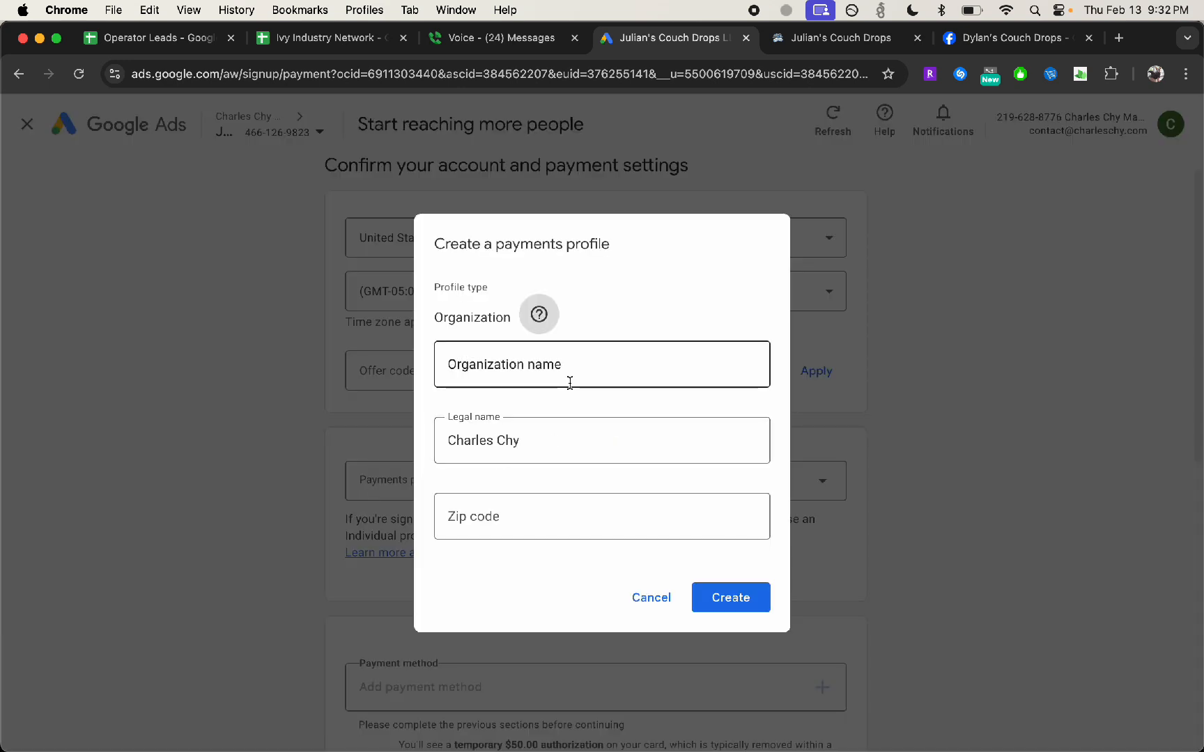
pyautogui.click(571, 377)
pyautogui.click(683, 311)
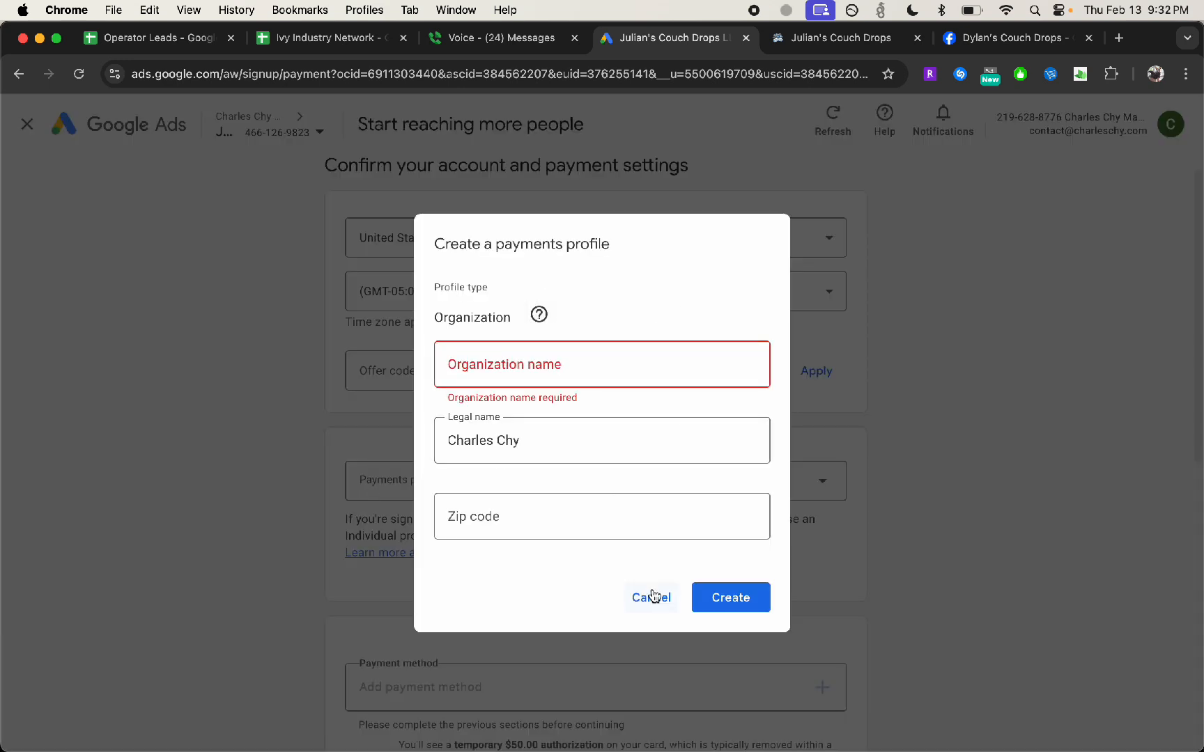
pyautogui.click(548, 376)
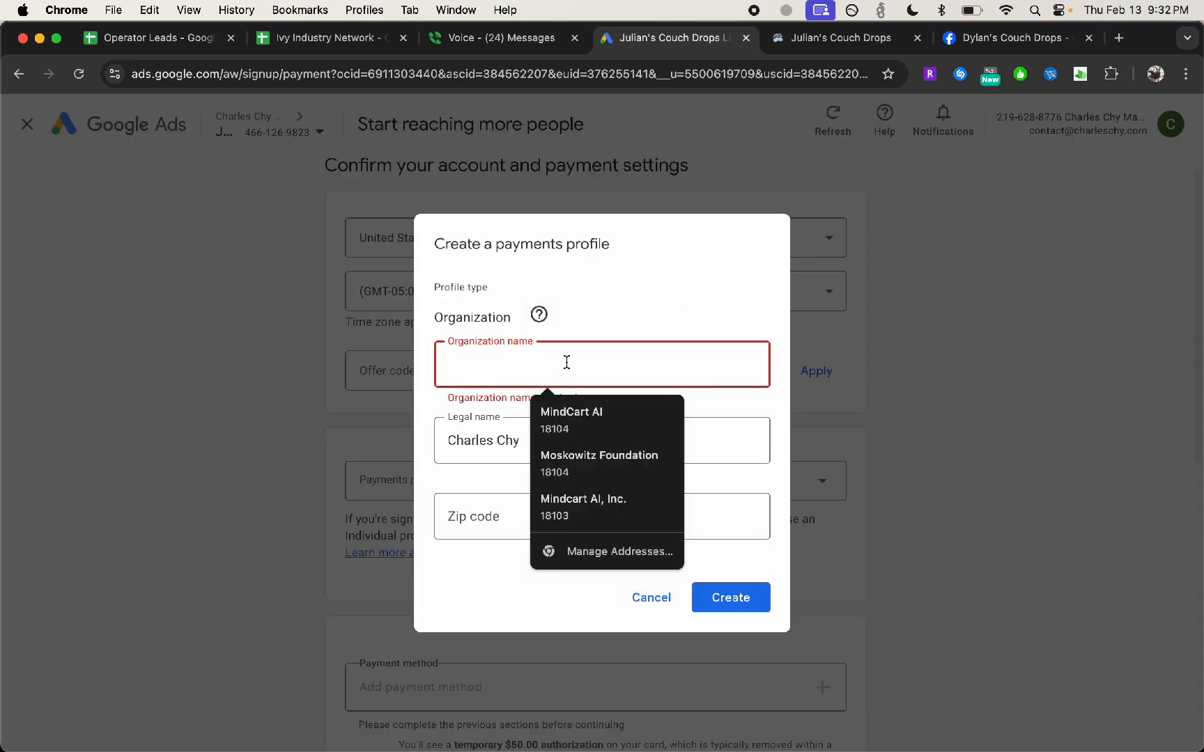
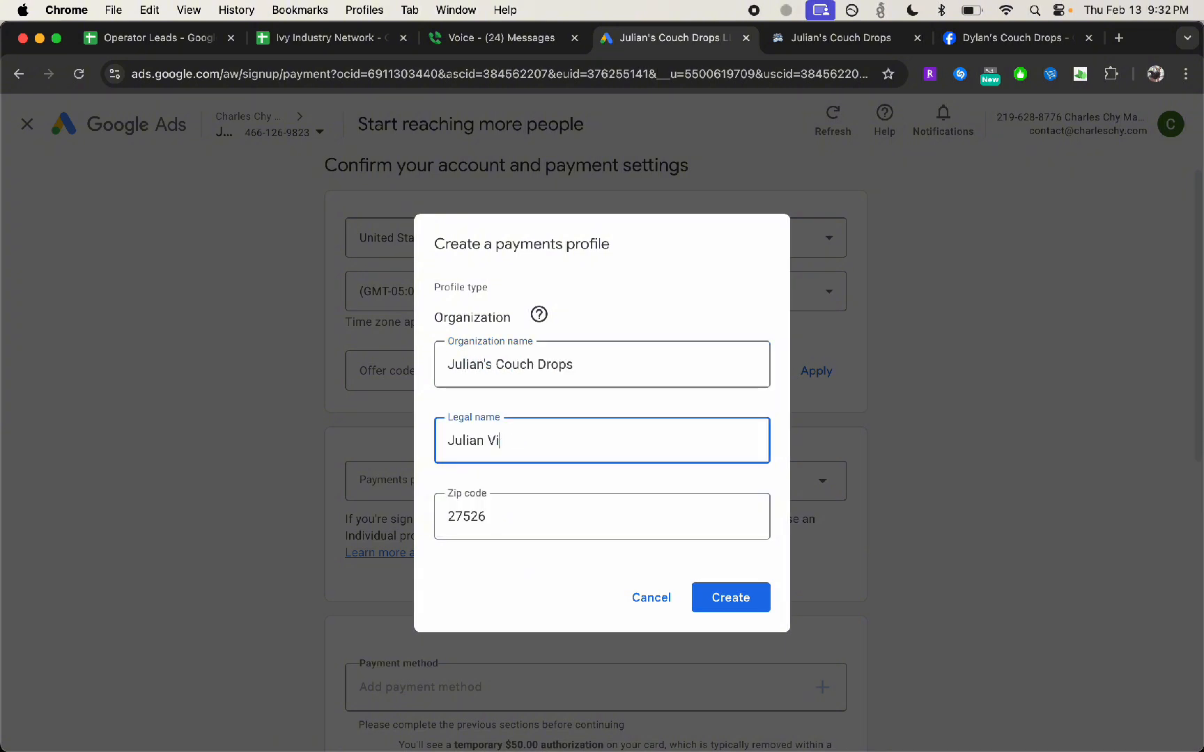
pyautogui.click(728, 601)
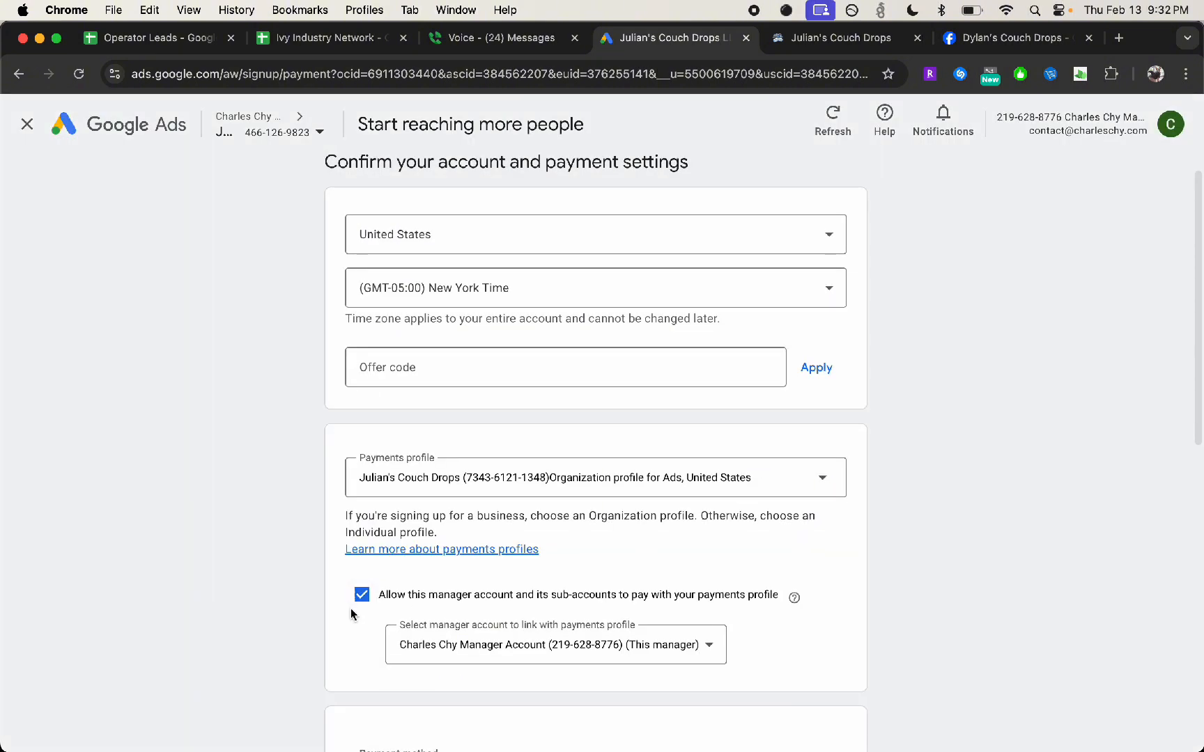
# Disallow the manager account and its sub-accounts from paying with this payments profile, and decline personalized guidance from a strategist
pyautogui.click(360, 604)
pyautogui.scroll(-6, 209, 516)
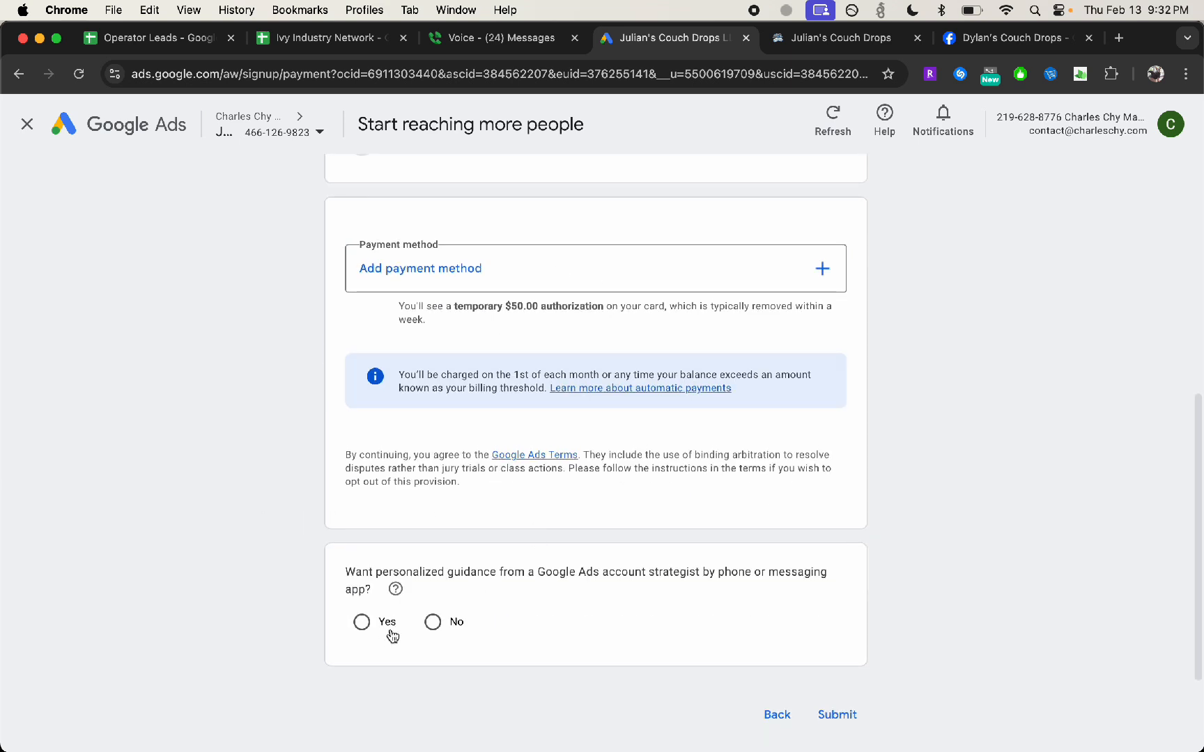
pyautogui.click(432, 622)
# Look at the available payment method types without adding one, and review the account and payment settings
pyautogui.scroll(2, 754, 442)
pyautogui.click(824, 388)
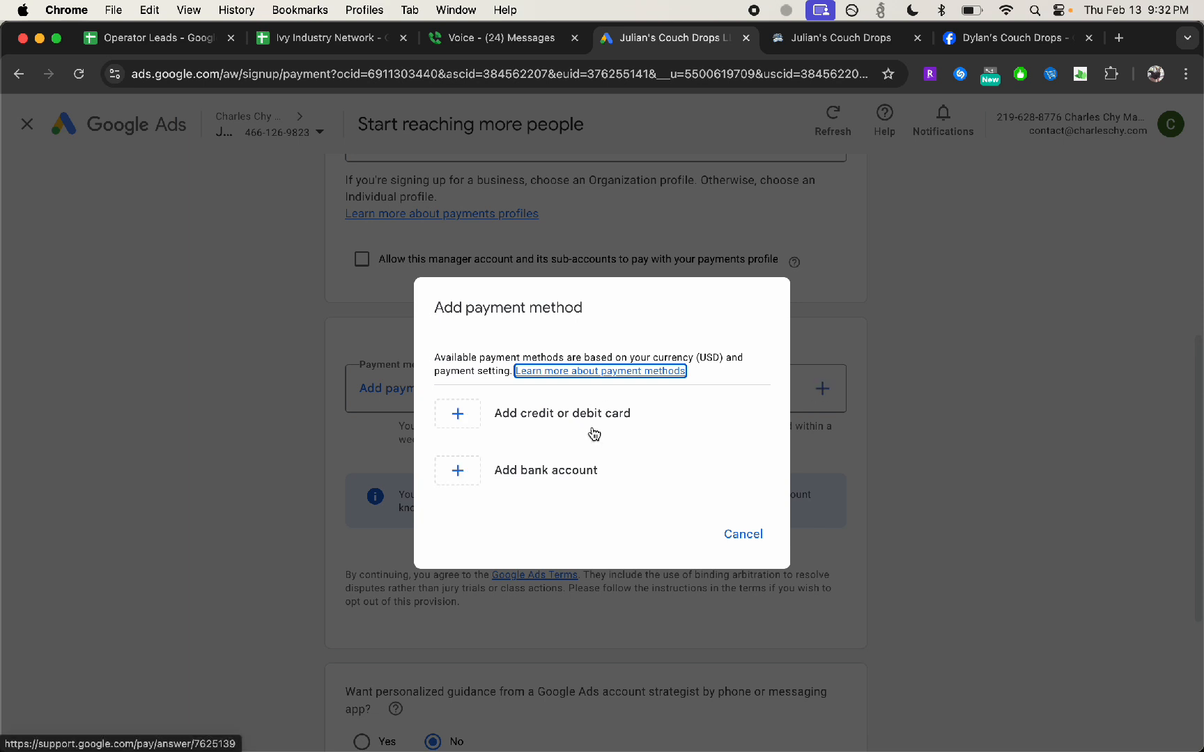
pyautogui.click(751, 542)
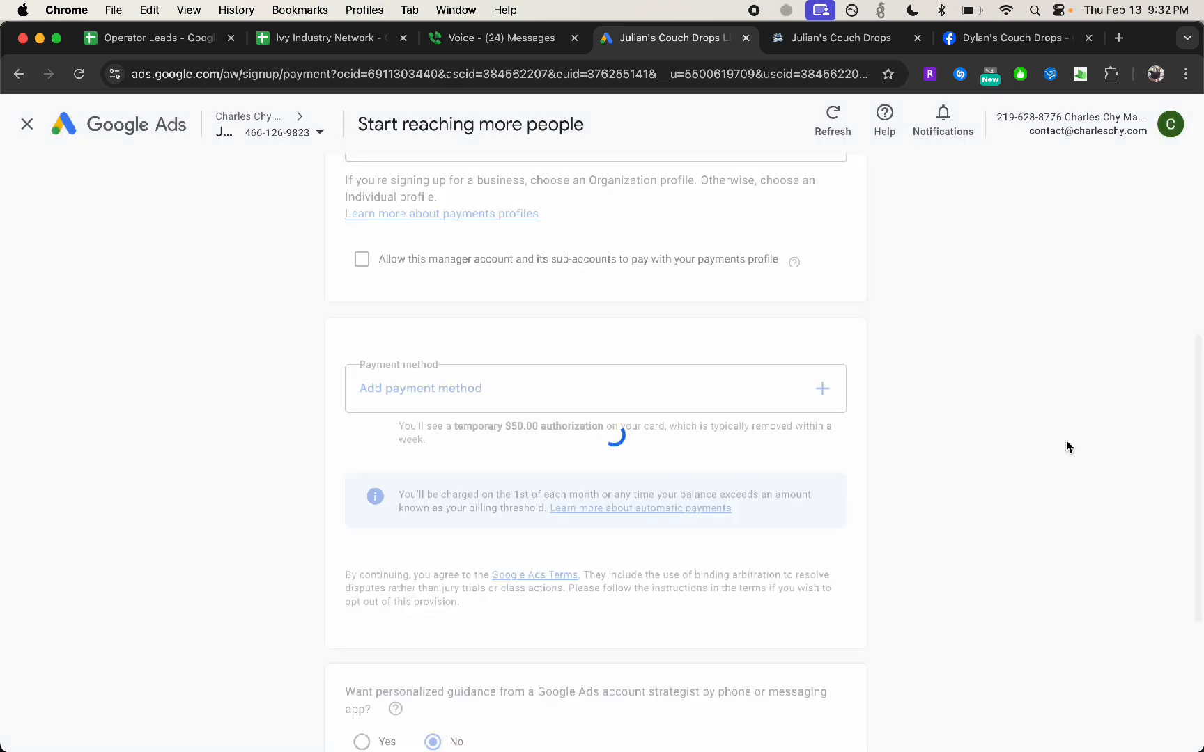
pyautogui.scroll(-1, 232, 405)
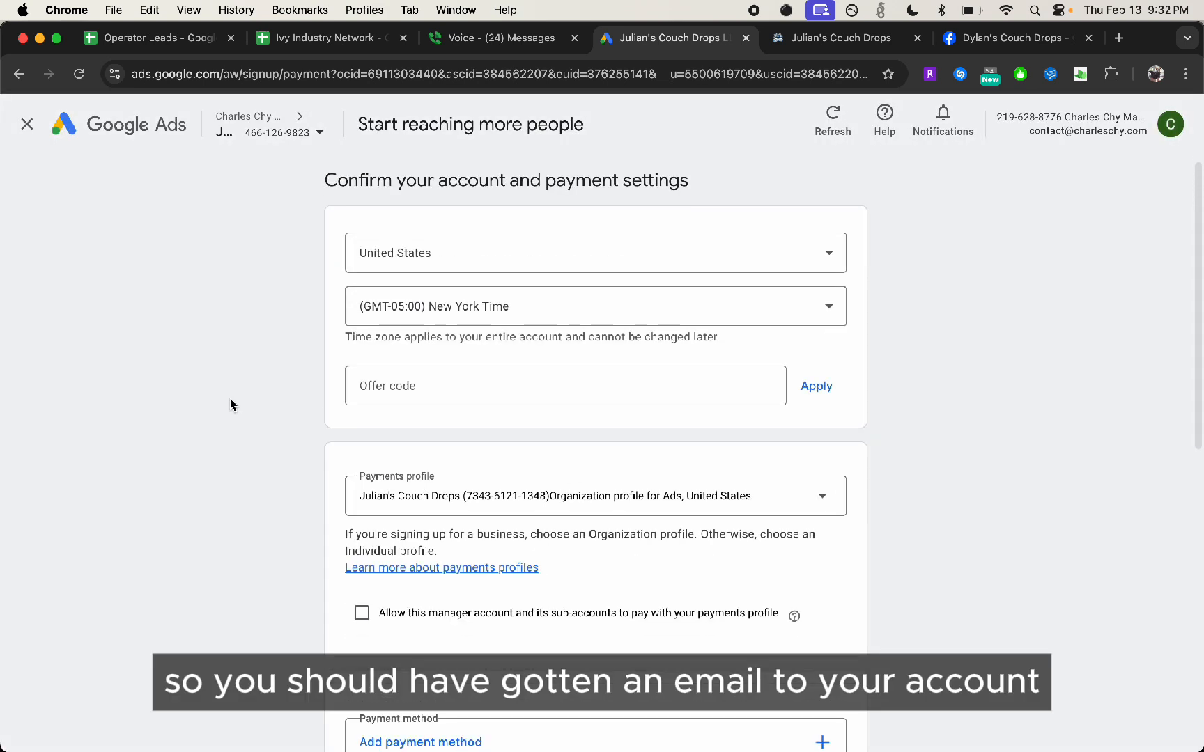
pyautogui.scroll(-1, 330, 256)
pyautogui.scroll(-8, 374, 341)
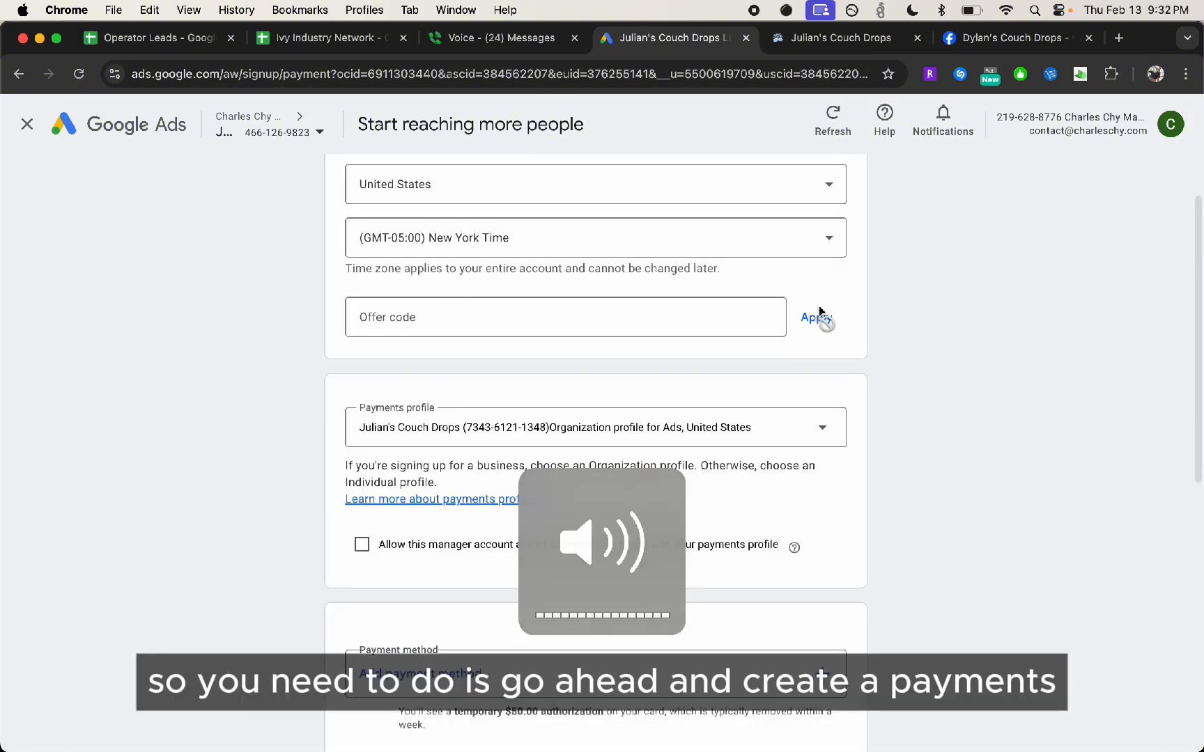
pyautogui.scroll(3, 453, 351)
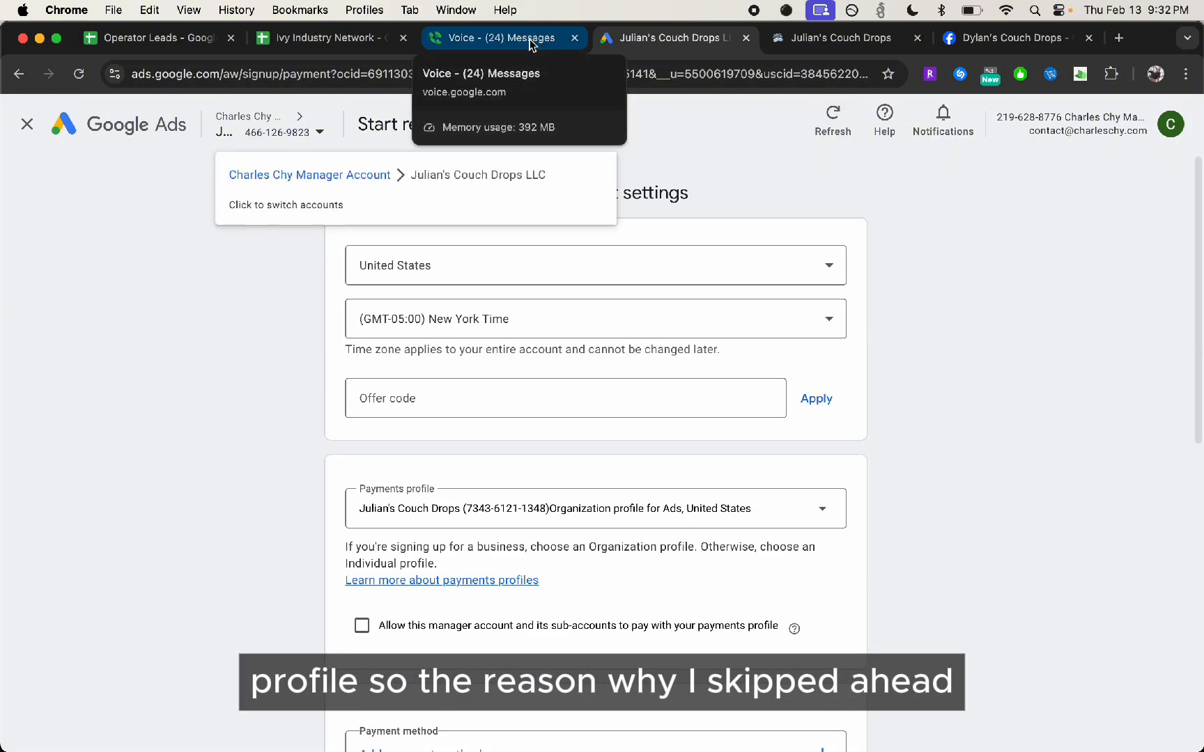
pyautogui.press('XF86MonBrightnessUp')
pyautogui.press('XF86AudioRaiseVolume')
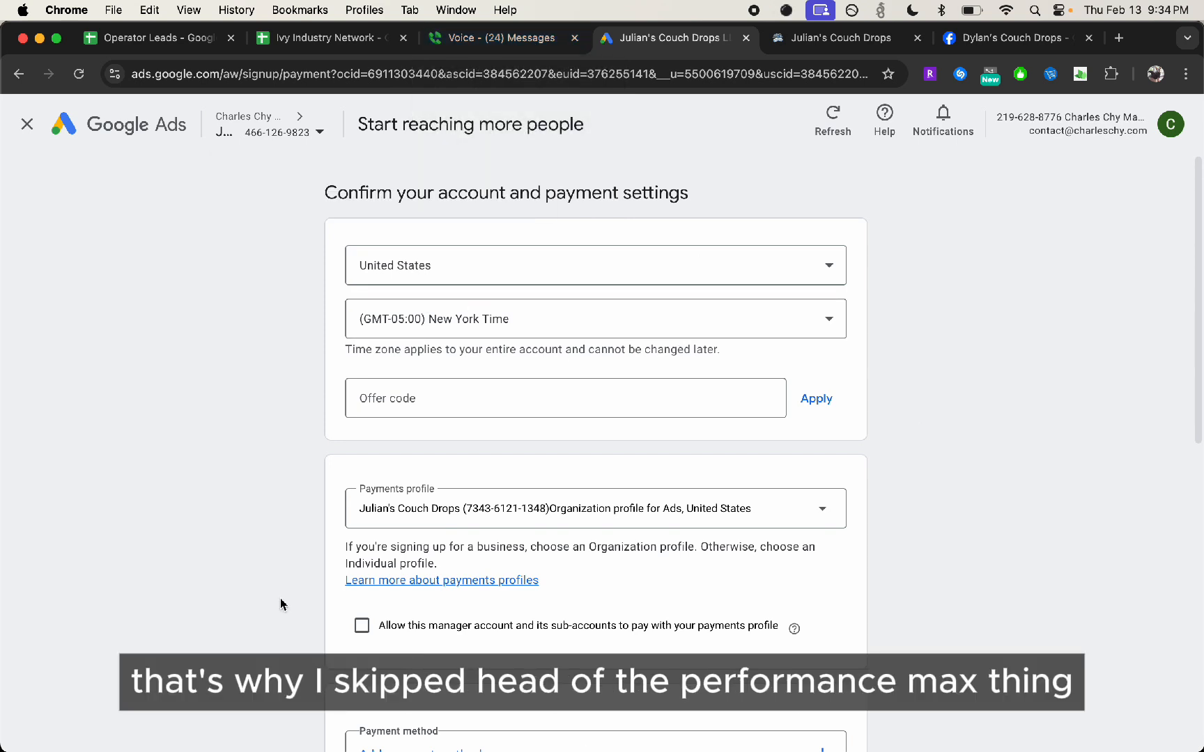
pyautogui.scroll(-5, 451, 724)
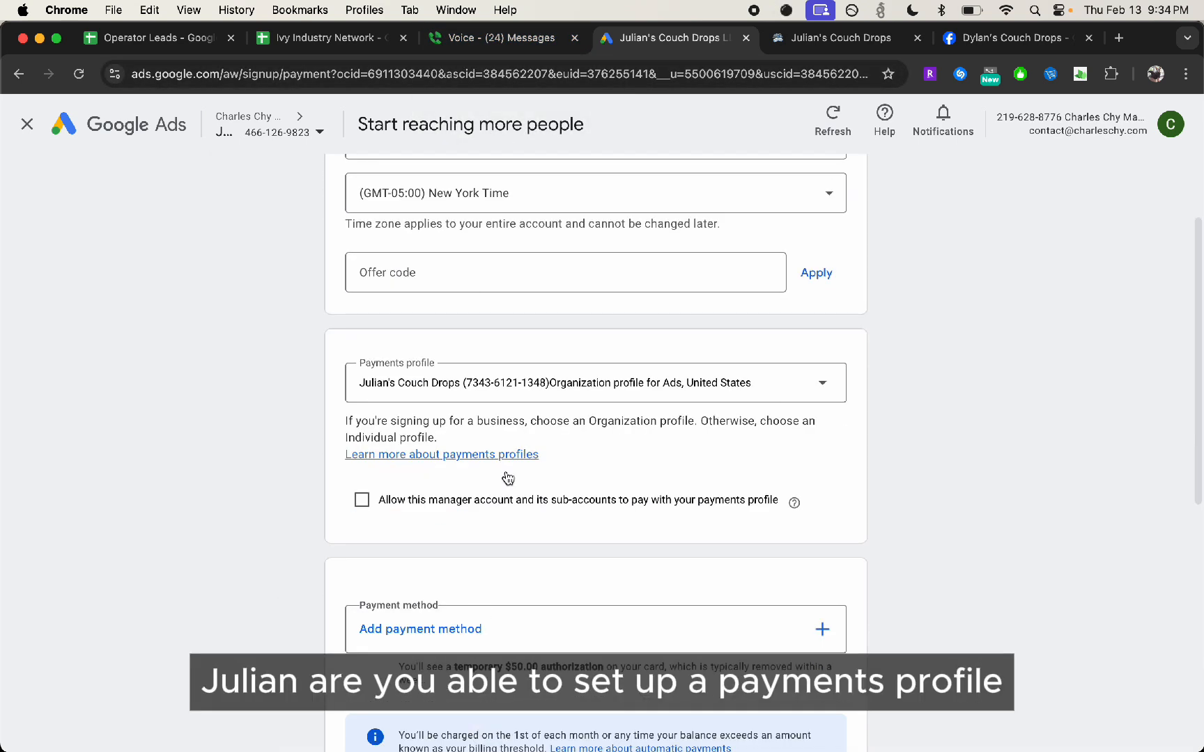
pyautogui.click(323, 144)
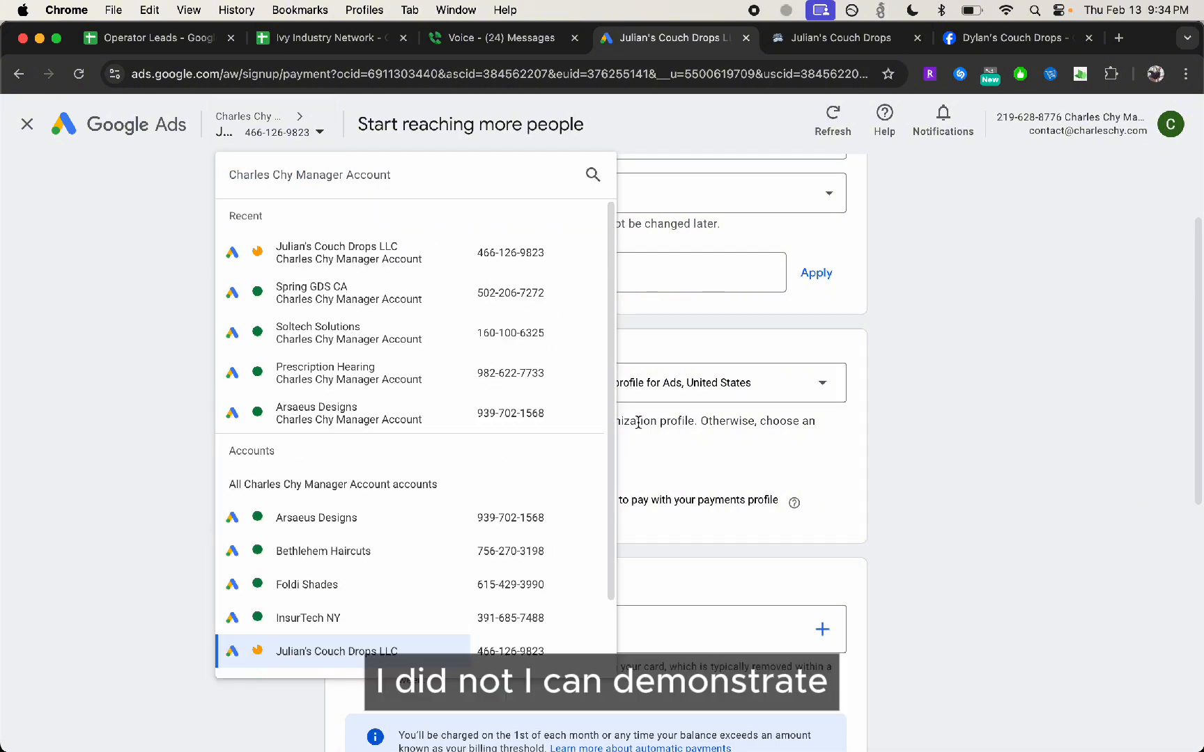
pyautogui.click(1005, 426)
pyautogui.scroll(-10, 871, 523)
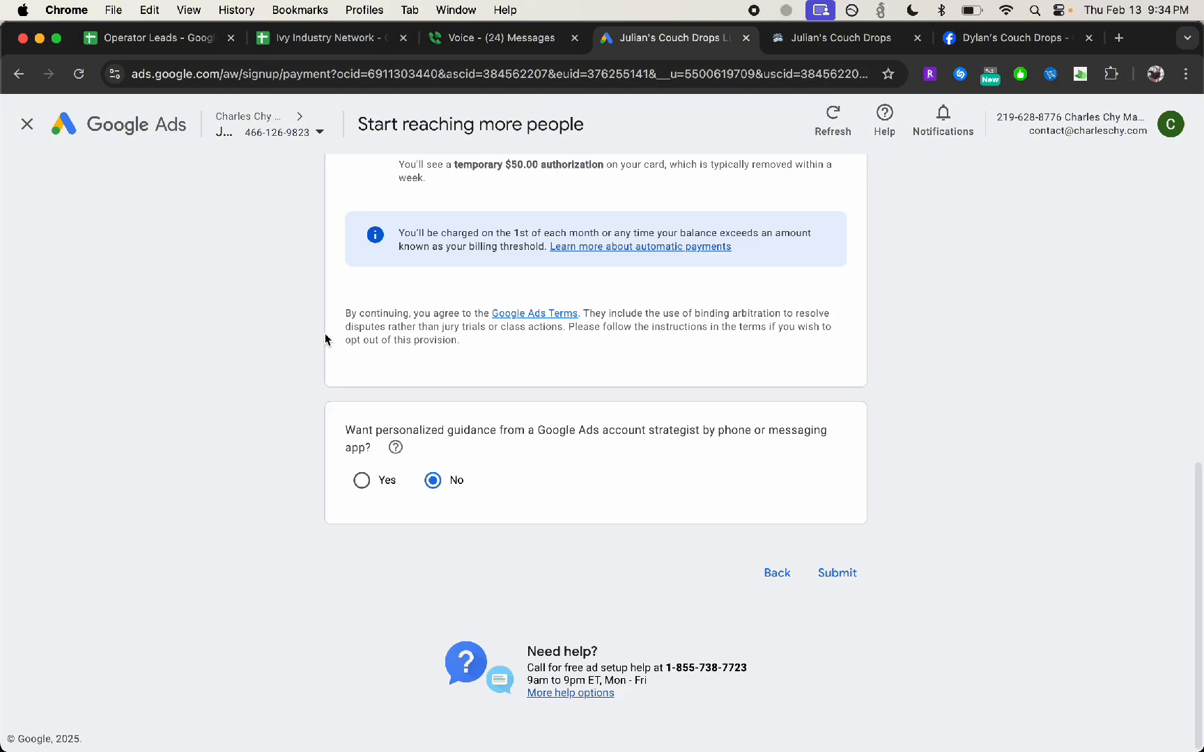
# Submit the account and payment settings, and return to the manager account overview
pyautogui.scroll(3, 696, 531)
pyautogui.scroll(-3, 697, 531)
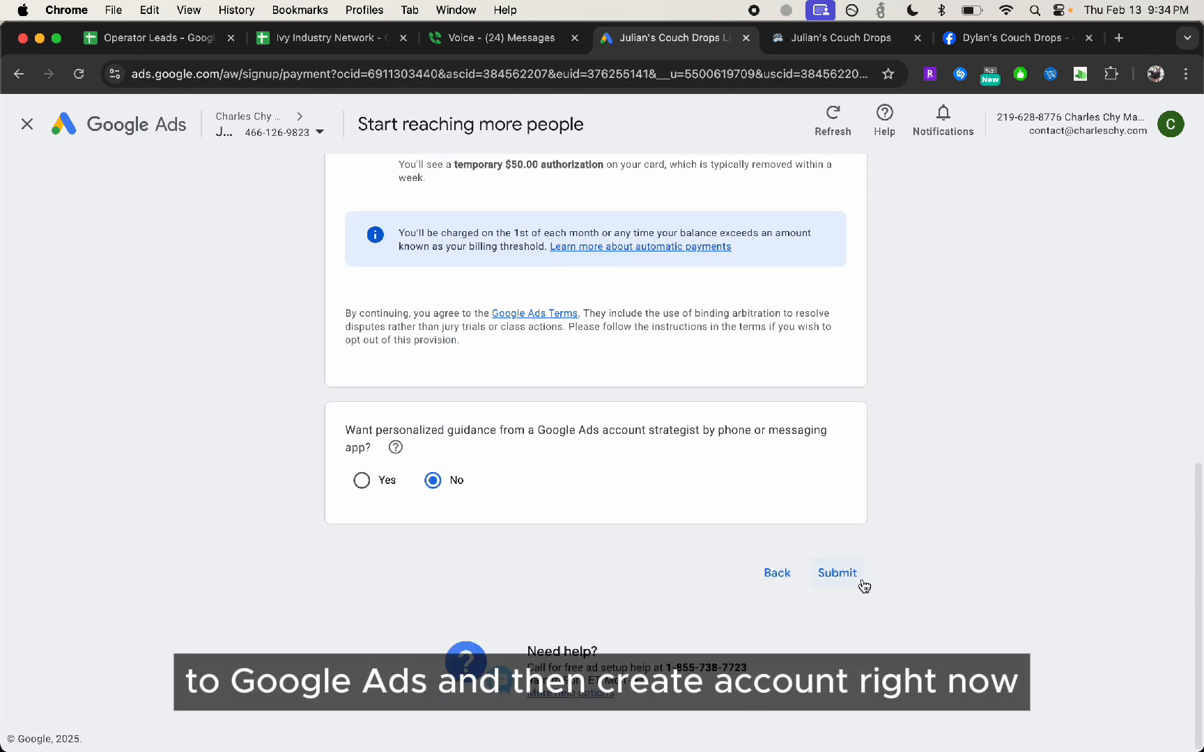
pyautogui.click(854, 576)
pyautogui.click(739, 534)
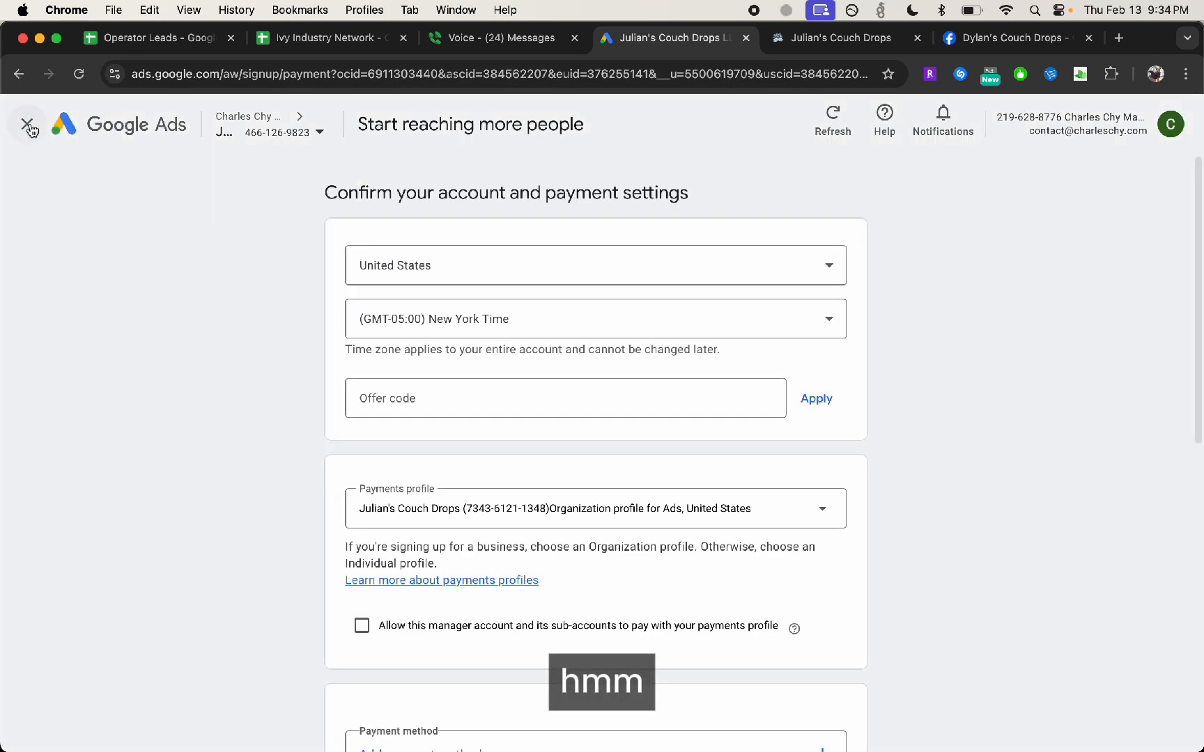
pyautogui.click(27, 124)
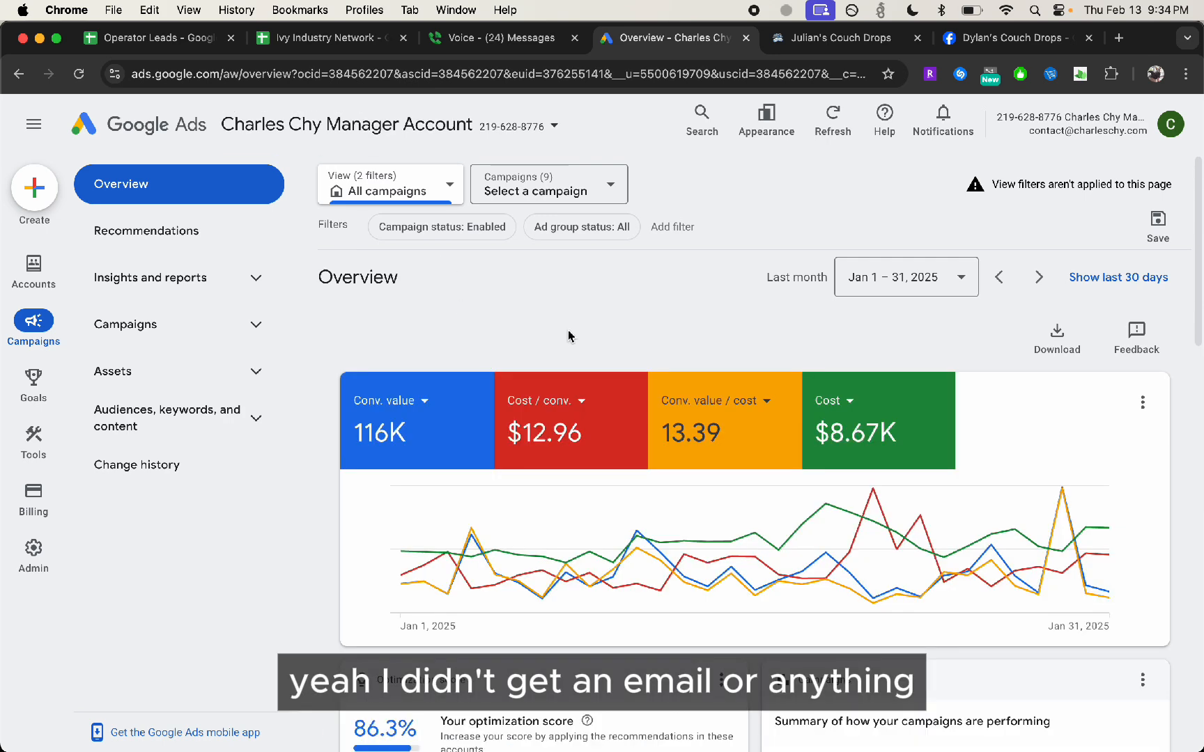
# Look over the business information page of the Julian's Couch Drops LLC sub-account, and return to the manager account overview
pyautogui.click(507, 126)
pyautogui.click(394, 307)
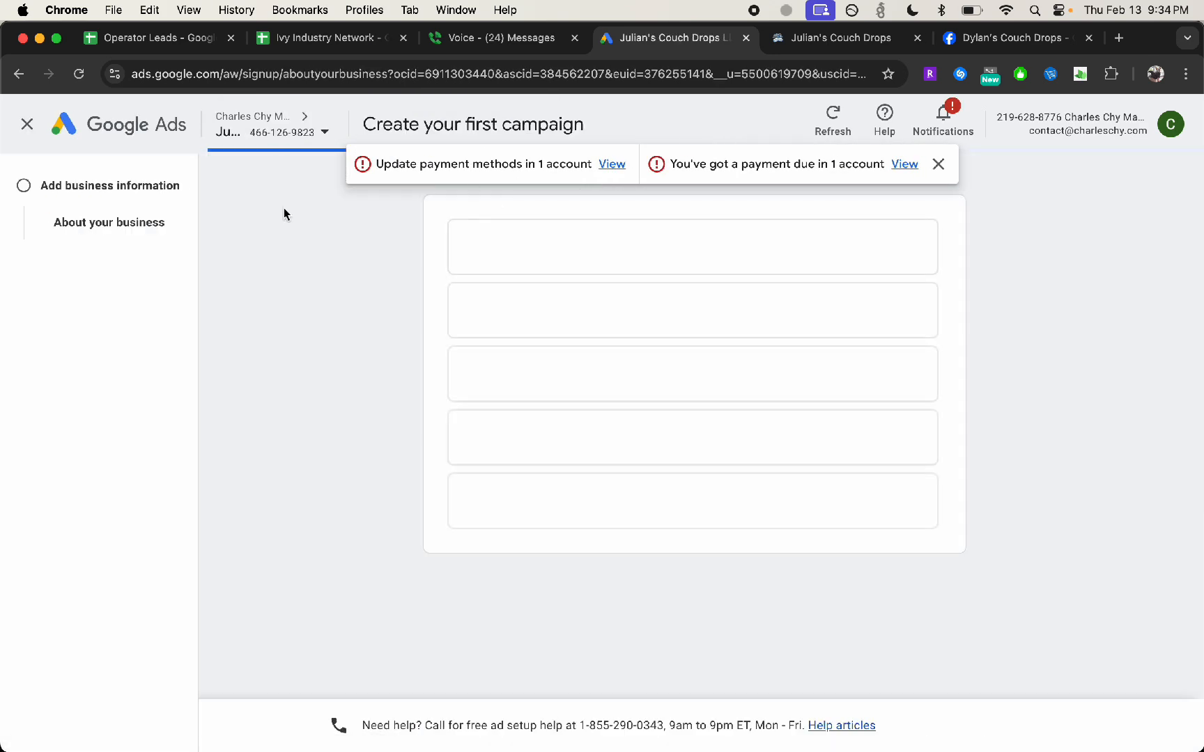
pyautogui.scroll(-4, 322, 382)
pyautogui.scroll(4, 322, 382)
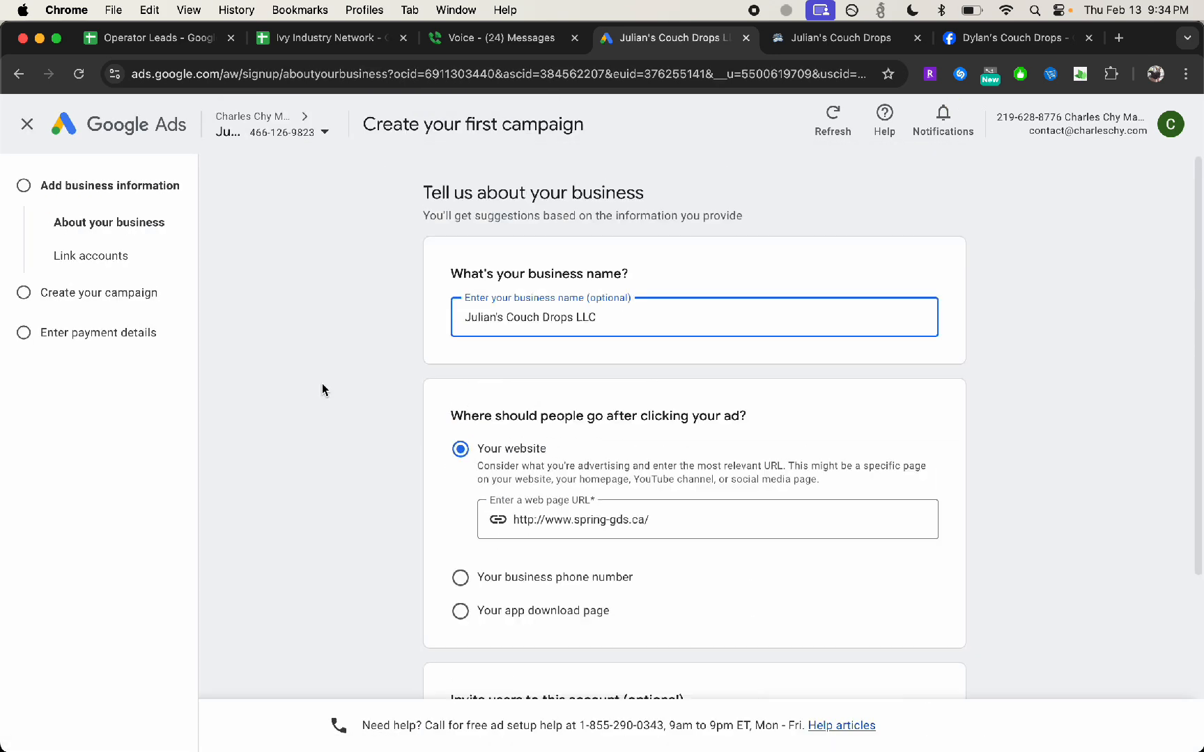
pyautogui.scroll(-4, 322, 383)
pyautogui.click(550, 519)
pyautogui.scroll(5, 550, 519)
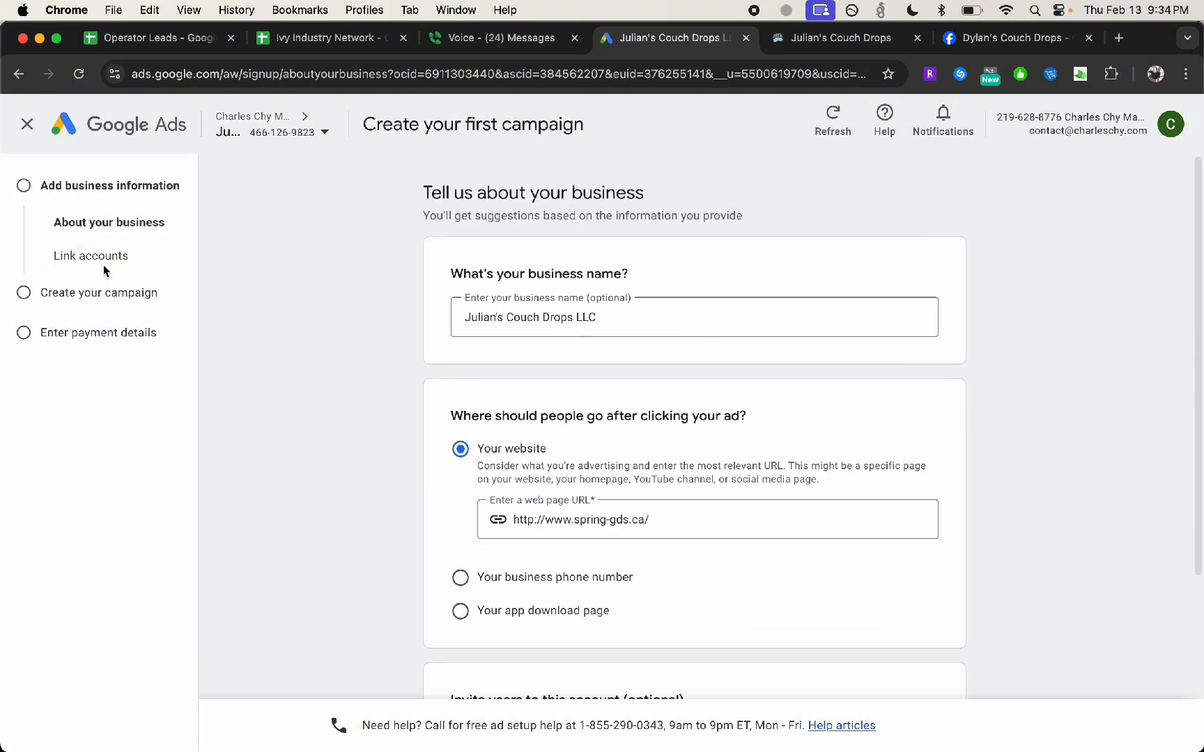
pyautogui.click(27, 124)
# Look at the manager's list of sub-accounts, and start switching to a different Google account
pyautogui.click(514, 136)
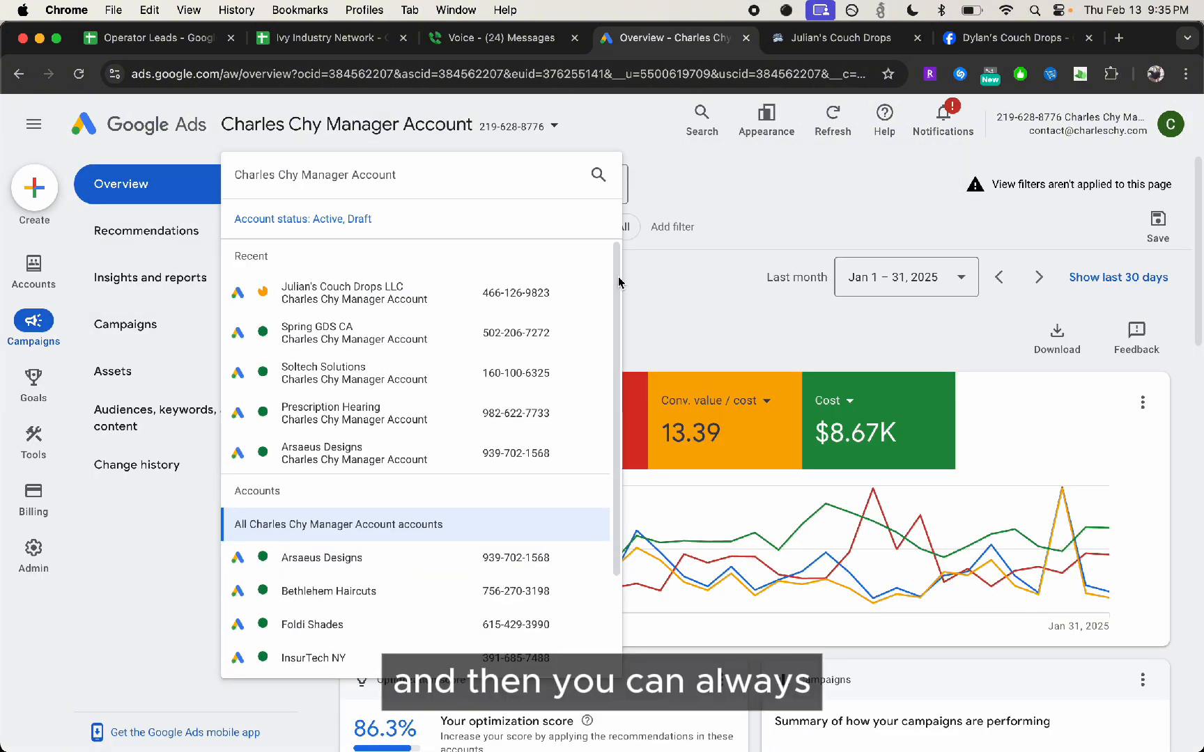
pyautogui.click(714, 290)
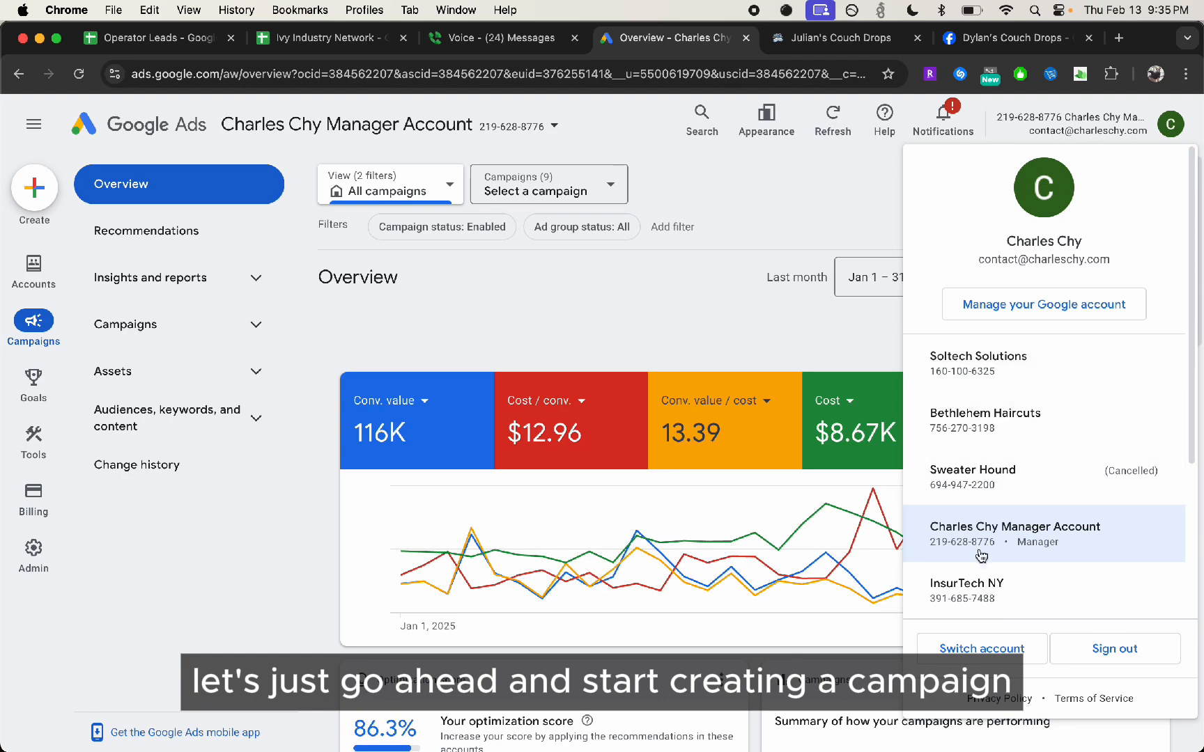
pyautogui.click(1000, 647)
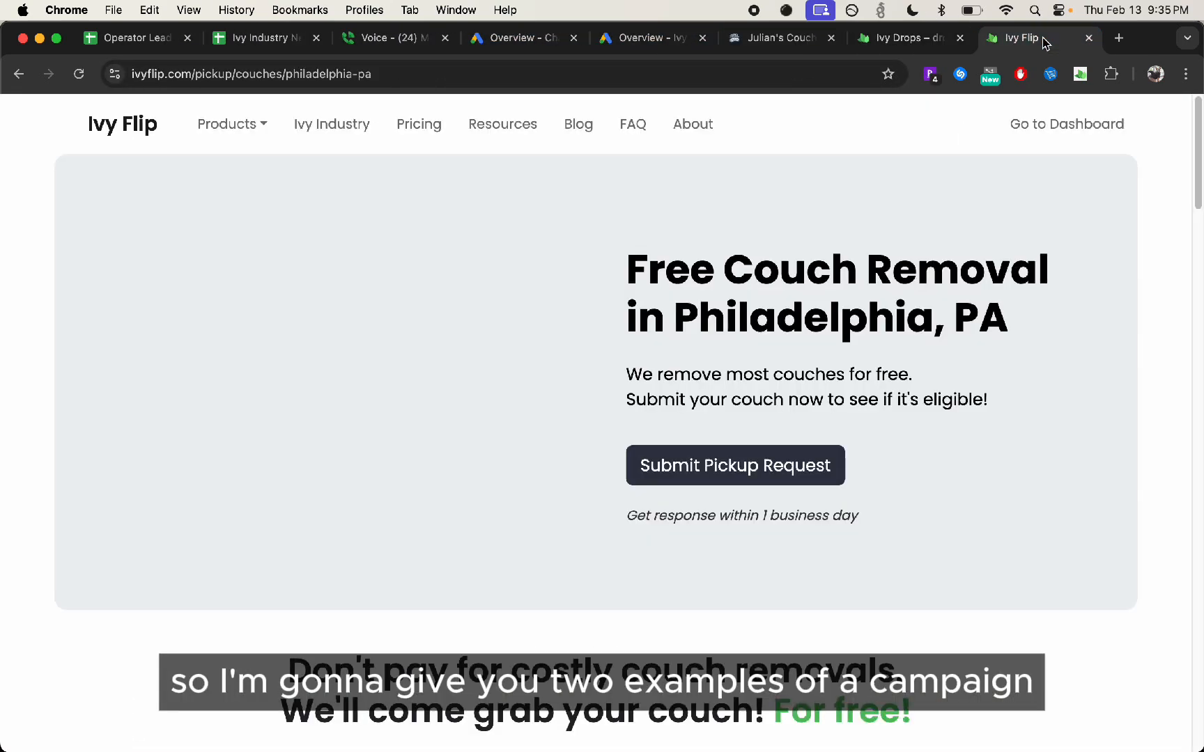
# Look at Ivy Flip's free couch removal landing page for Philadelphia, and view the Ivy Flip Google Ads overview
pyautogui.scroll(-15, 411, 455)
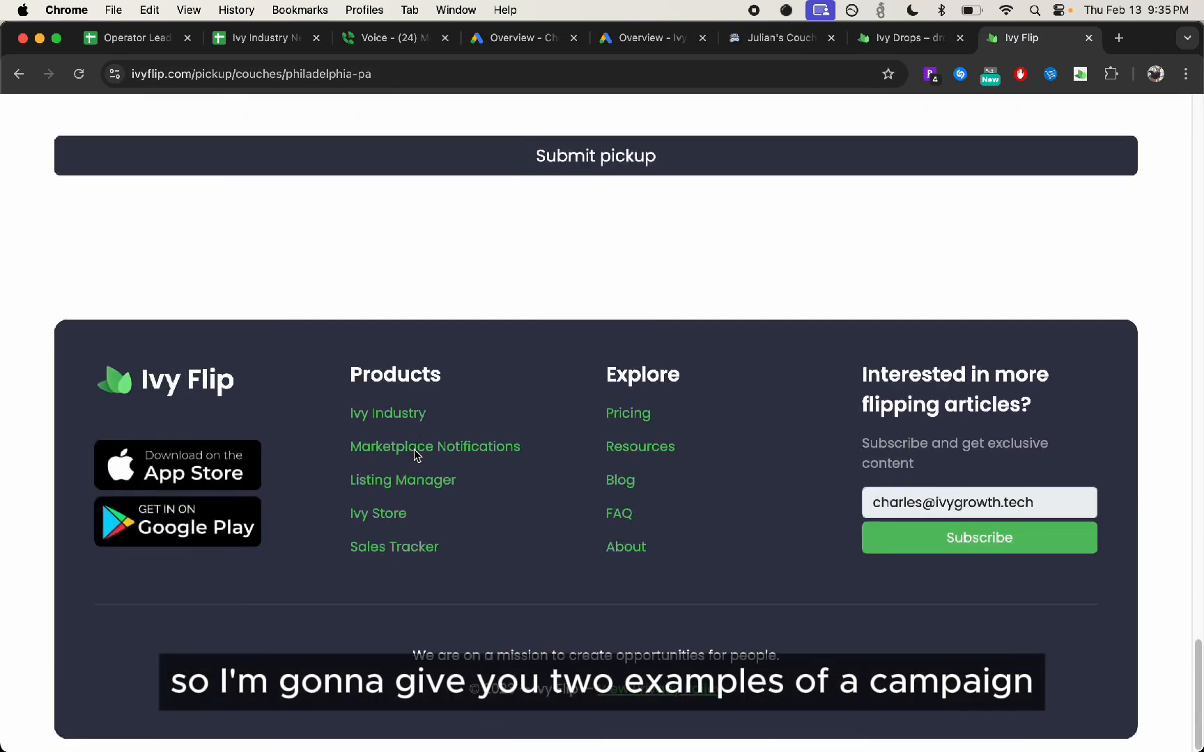
pyautogui.scroll(5, 415, 456)
pyautogui.scroll(15, 414, 456)
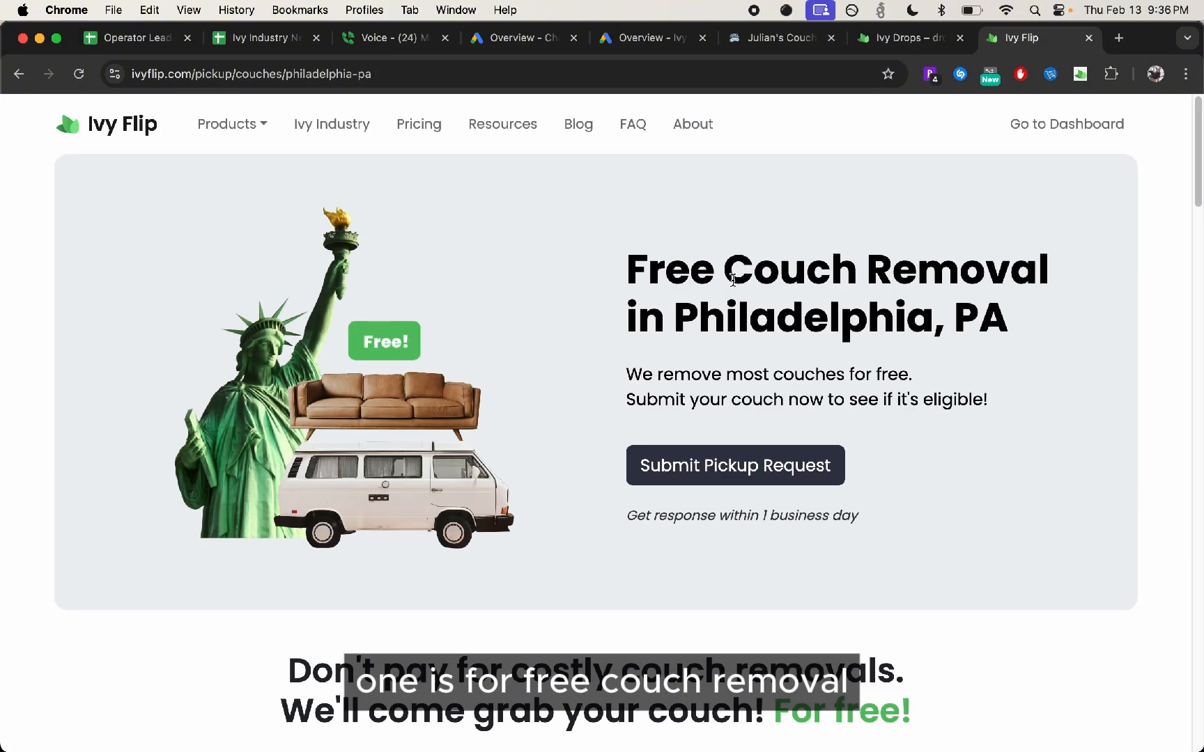
pyautogui.click(814, 259)
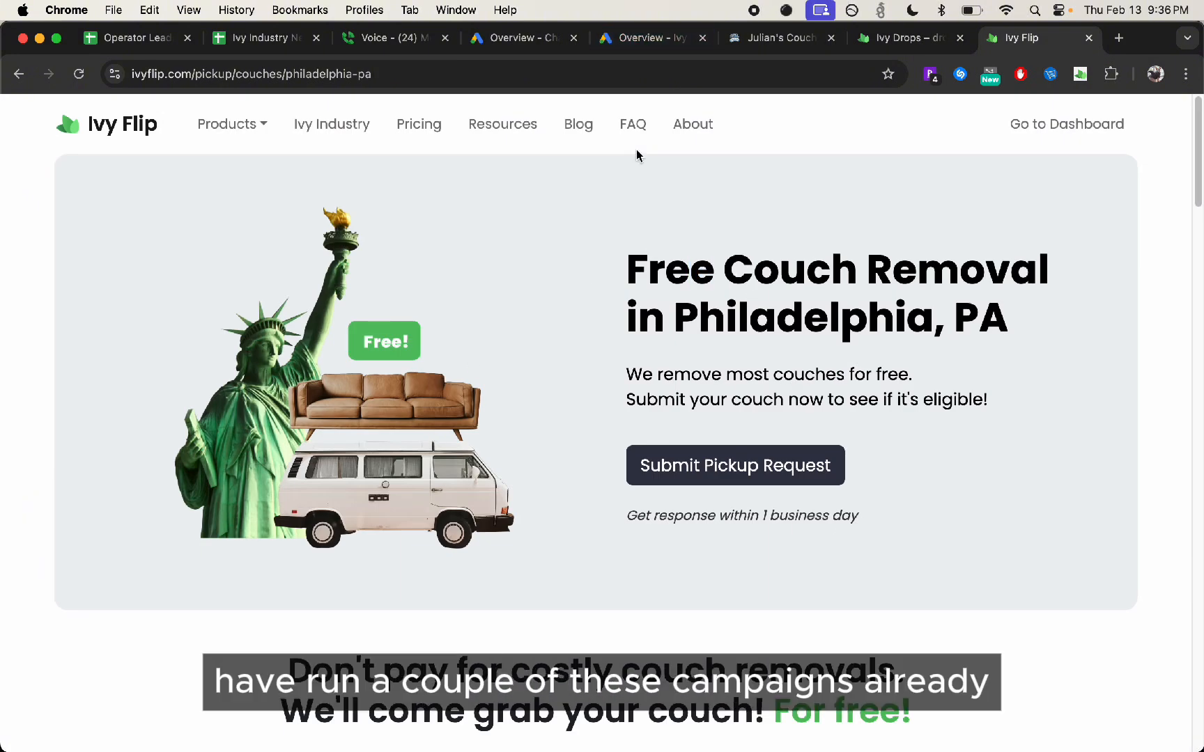
pyautogui.click(638, 43)
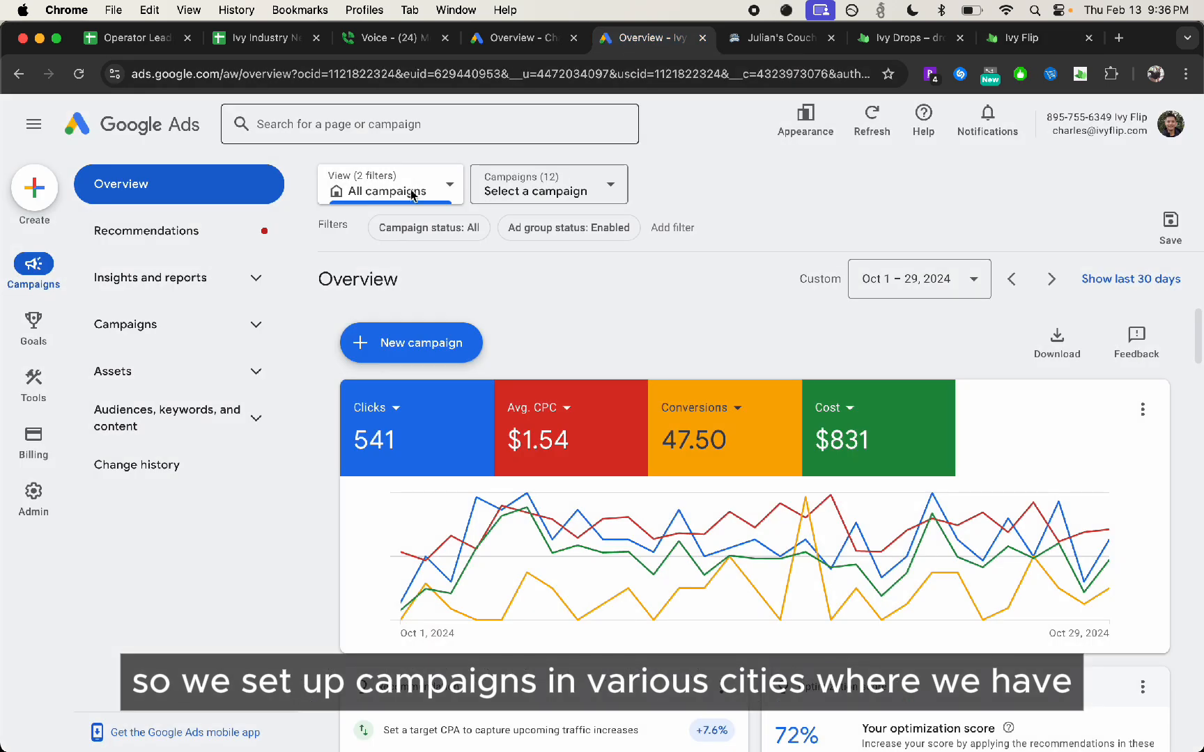
# Open Ivy Flip's pickup feed for the Philadelphia region in a new browser tab
pyautogui.click(1119, 39)
pyautogui.write('ivyf')
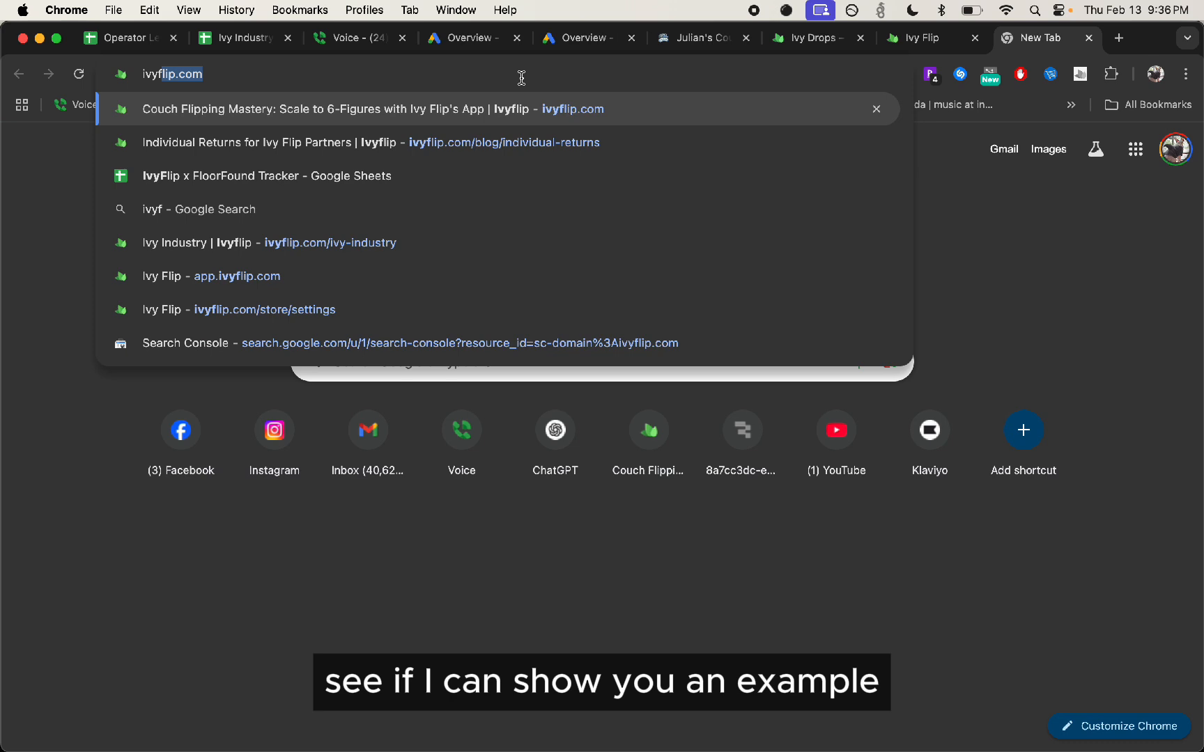
pyautogui.write('lip.com/pick')
pyautogui.press('Down')
pyautogui.press('Return')
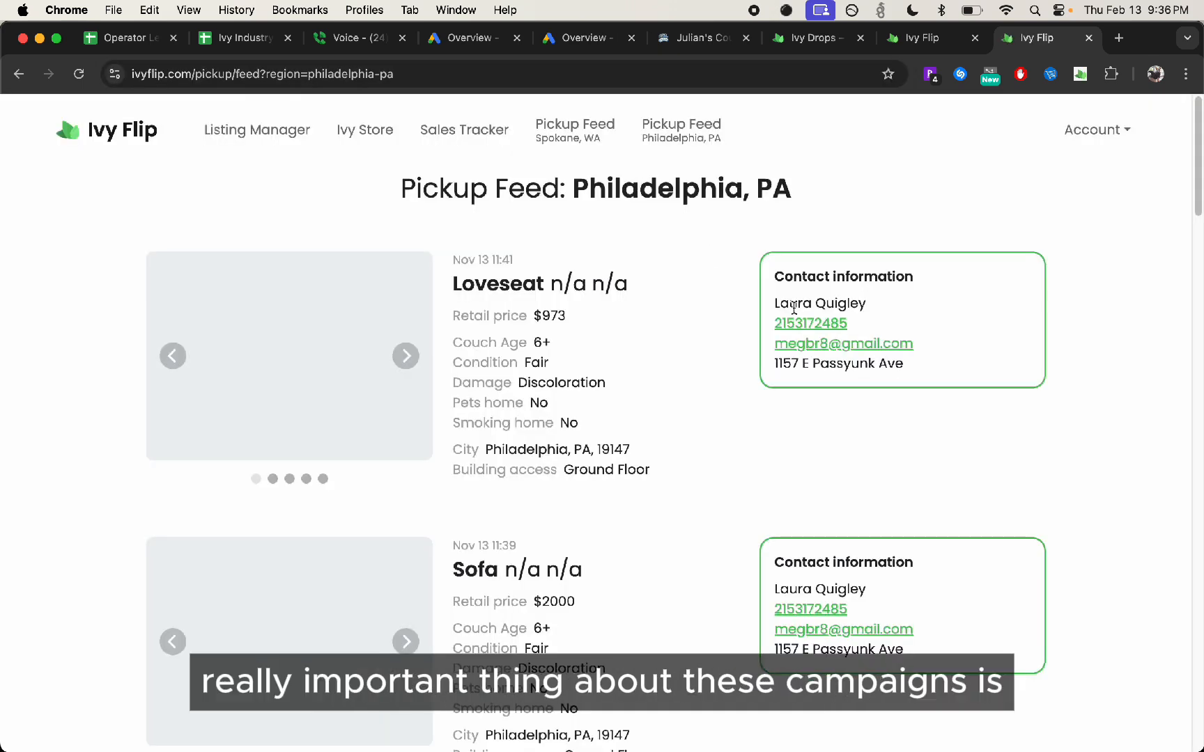
# Review the headline and benefits sections of the Philadelphia couch removal landing page
pyautogui.click(927, 39)
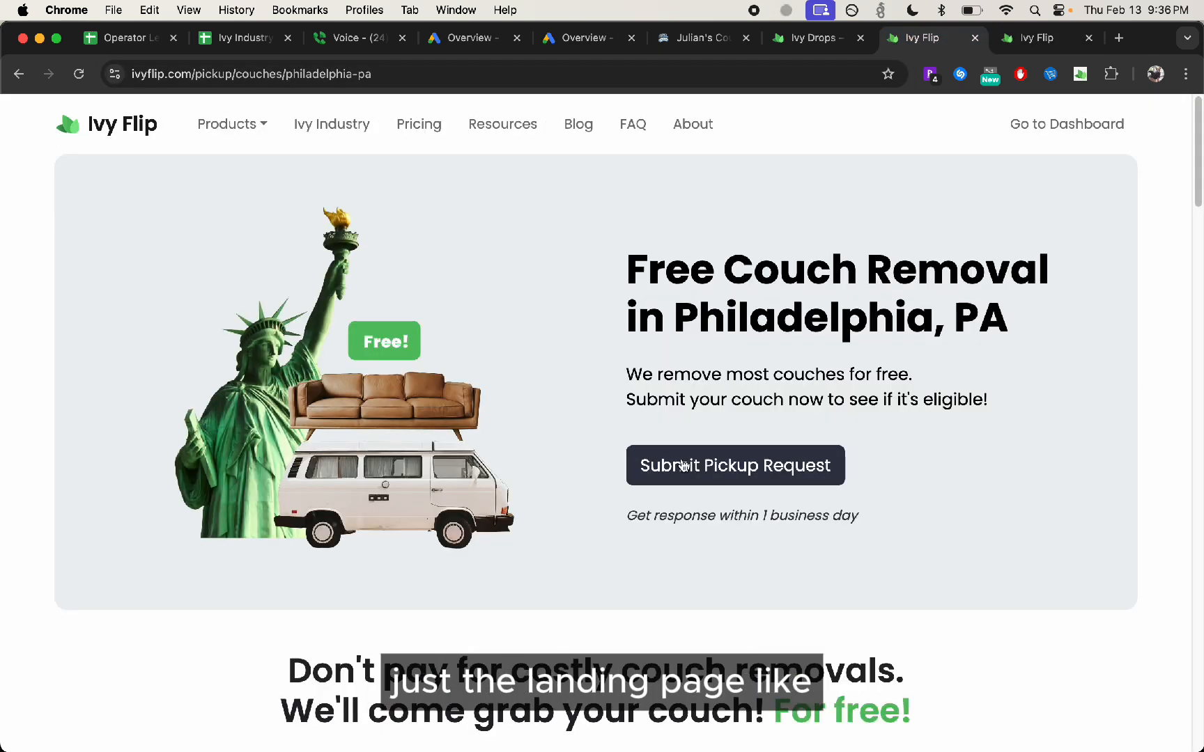
pyautogui.scroll(-3, 729, 306)
pyautogui.scroll(-3, 730, 307)
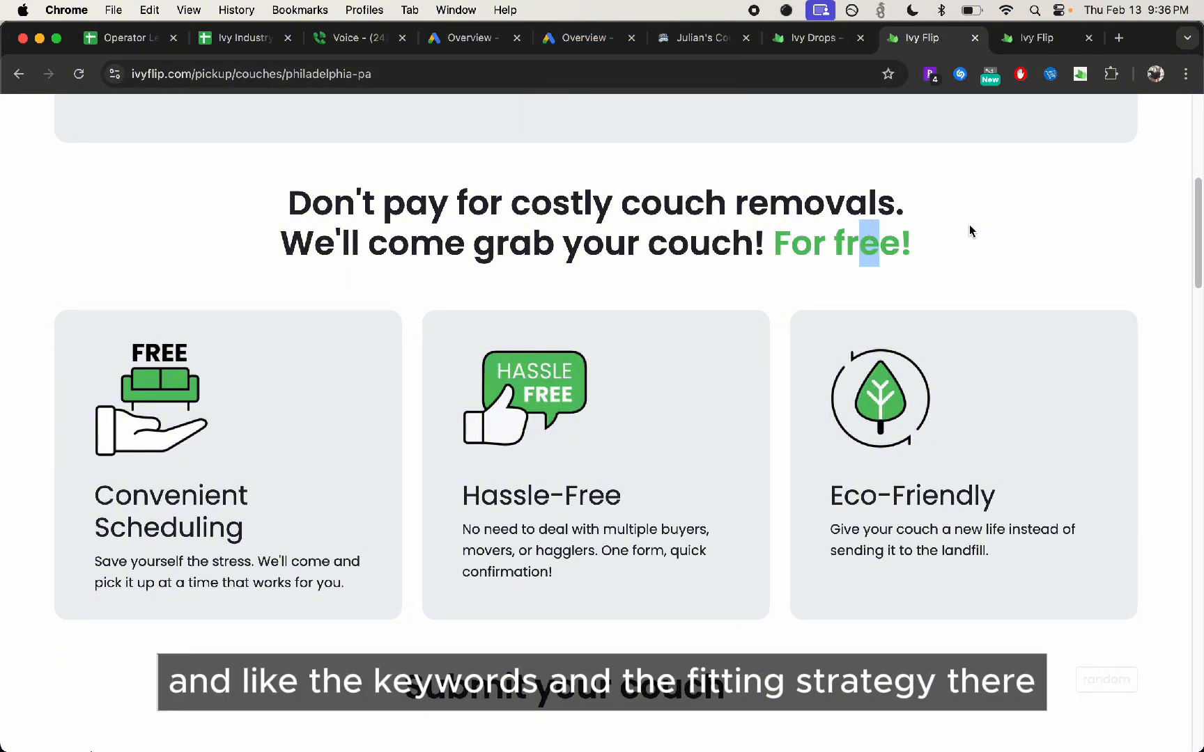
pyautogui.press('XF86MonBrightnessUp')
pyautogui.press('XF86AudioRaiseVolume')
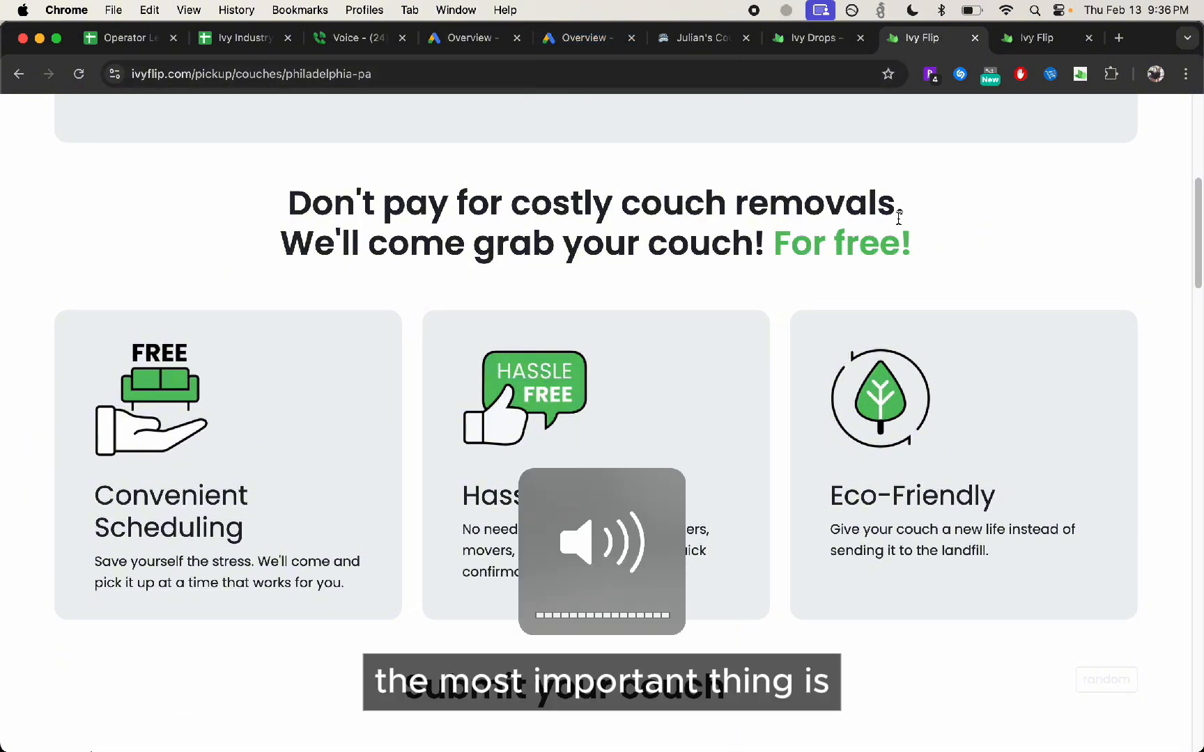
pyautogui.scroll(6, 898, 218)
# Narrow the browser window to inspect the landing page and its submission form in mobile layout, and restore the full width
pyautogui.moveTo(1200, 329); pyautogui.dragTo(278, 388)
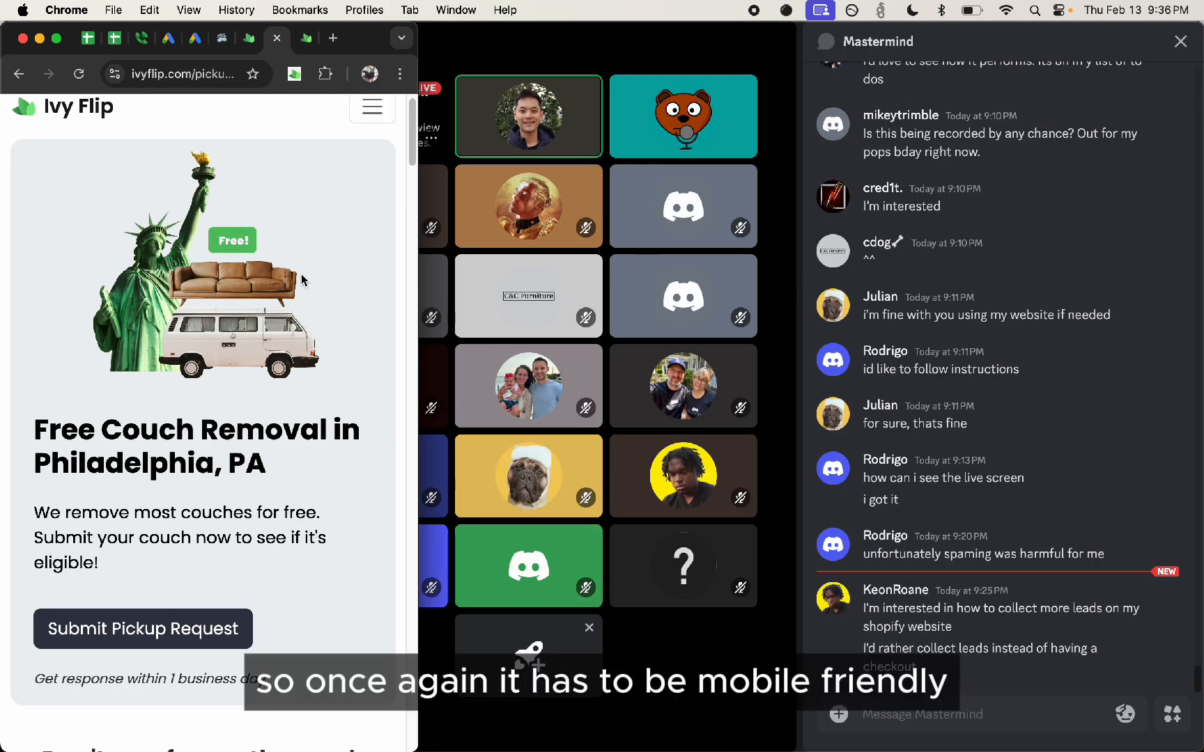
pyautogui.scroll(-20, 301, 279)
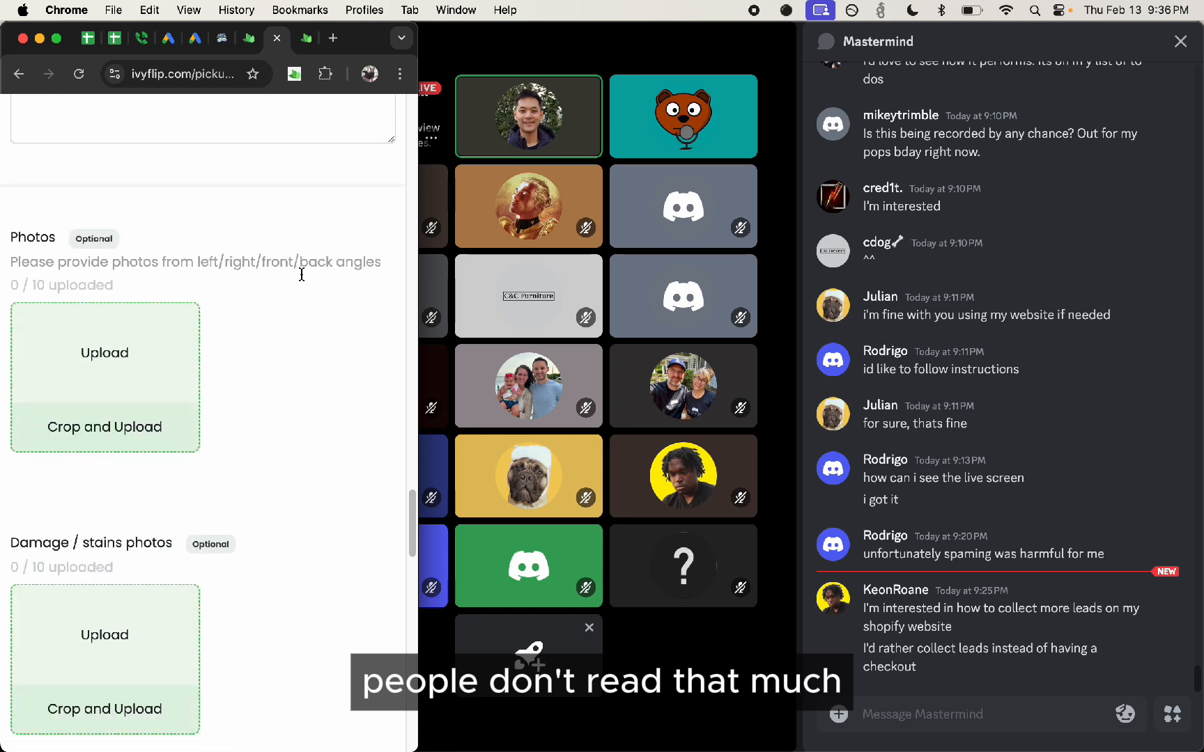
pyautogui.scroll(-10, 301, 274)
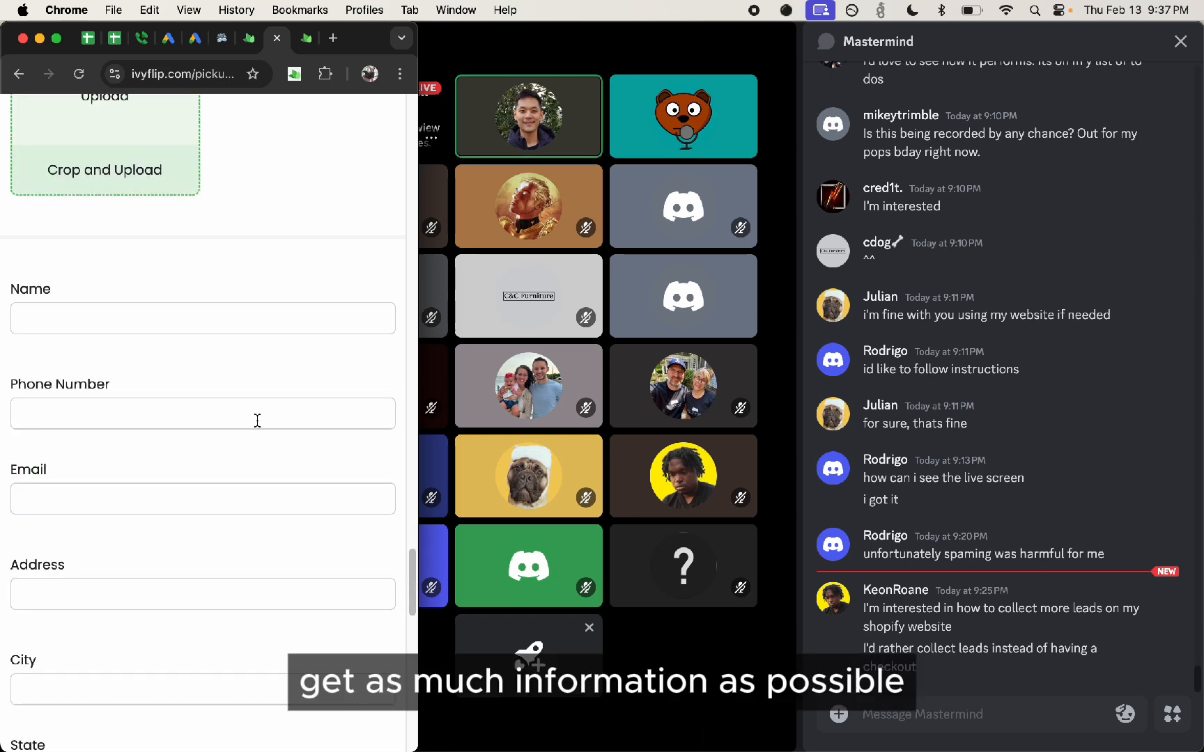
pyautogui.scroll(-5, 295, 425)
pyautogui.doubleClick(418, 480)
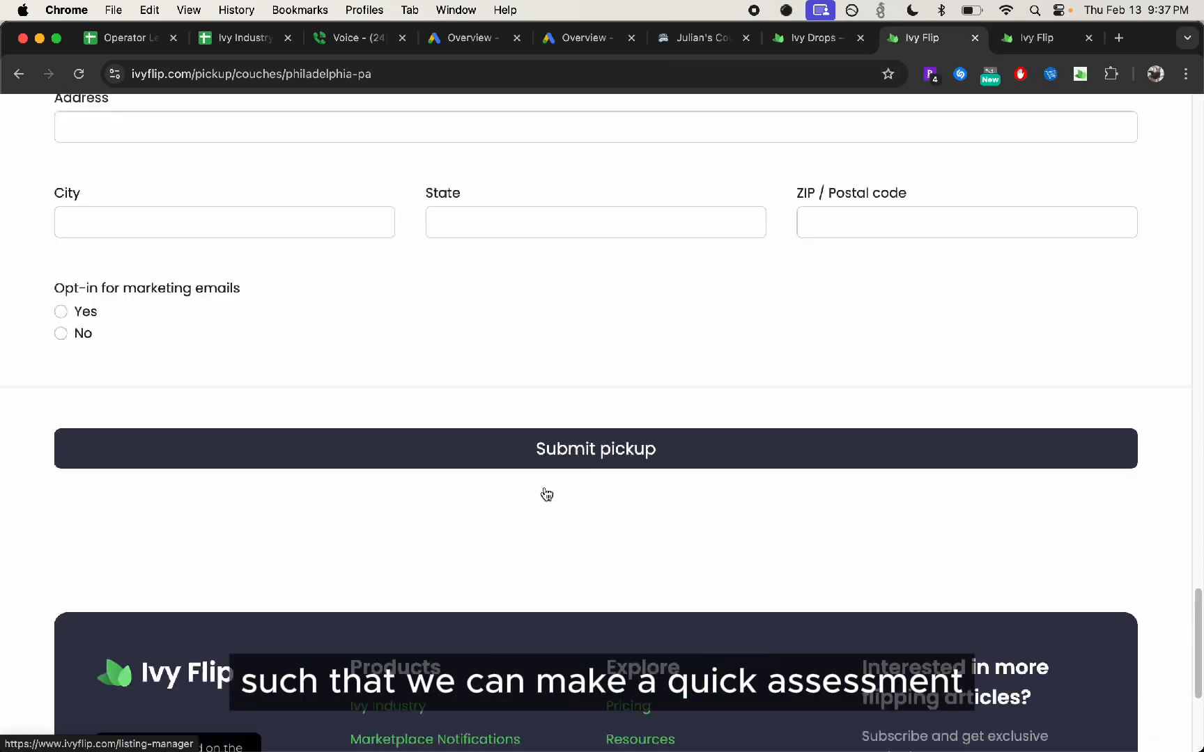
# Examine the landing page's free couch removal headline, highlighting parts of its offer and city wording
pyautogui.scroll(20, 547, 495)
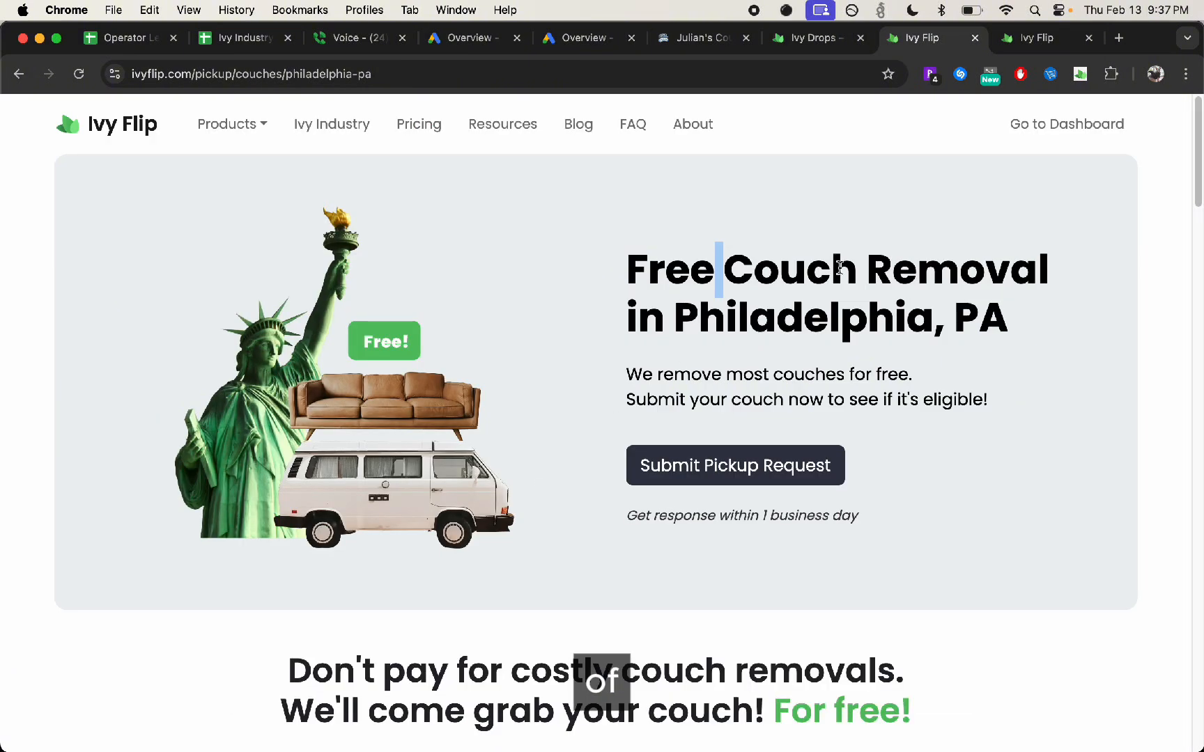
pyautogui.moveTo(953, 325); pyautogui.dragTo(961, 325)
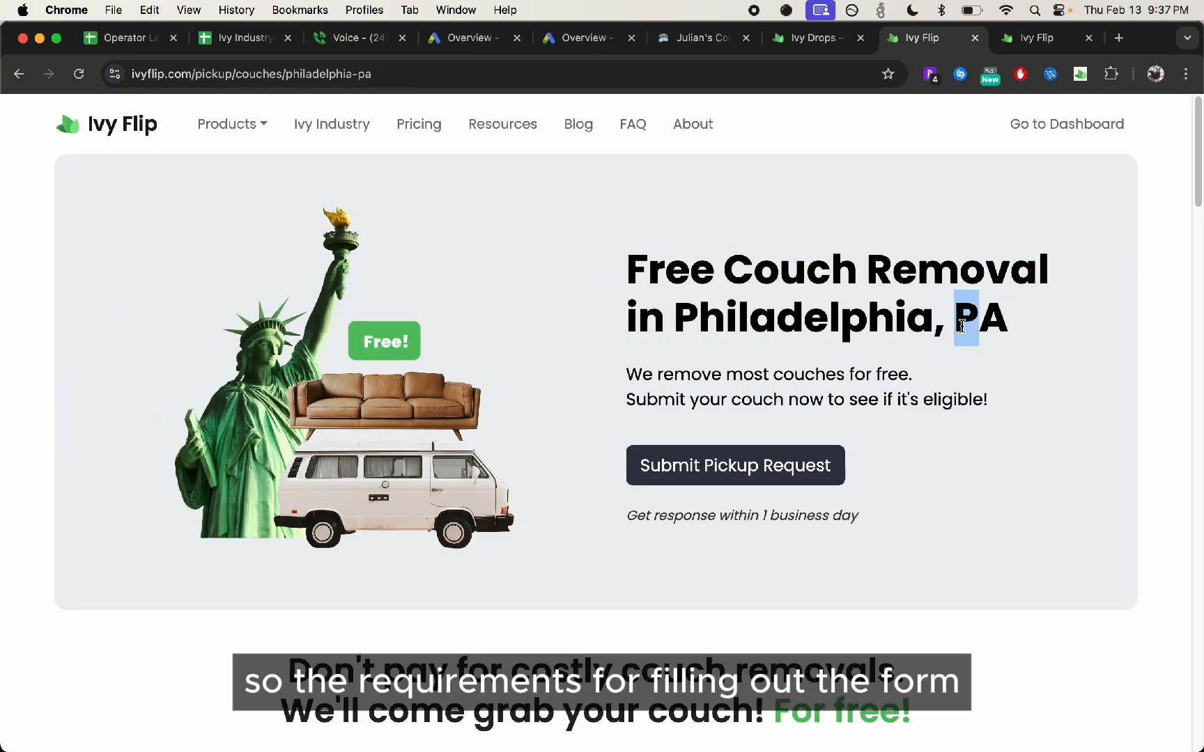
pyautogui.scroll(-12, 912, 348)
pyautogui.scroll(12, 908, 345)
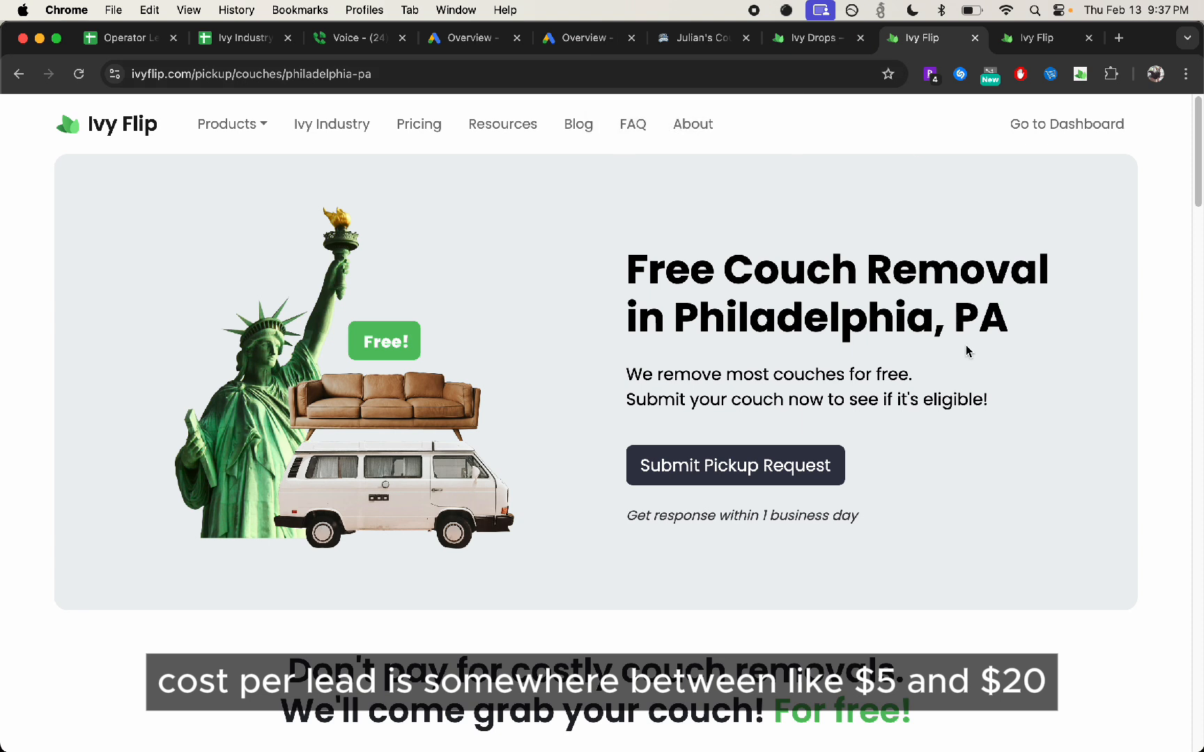
pyautogui.moveTo(892, 279); pyautogui.dragTo(874, 281)
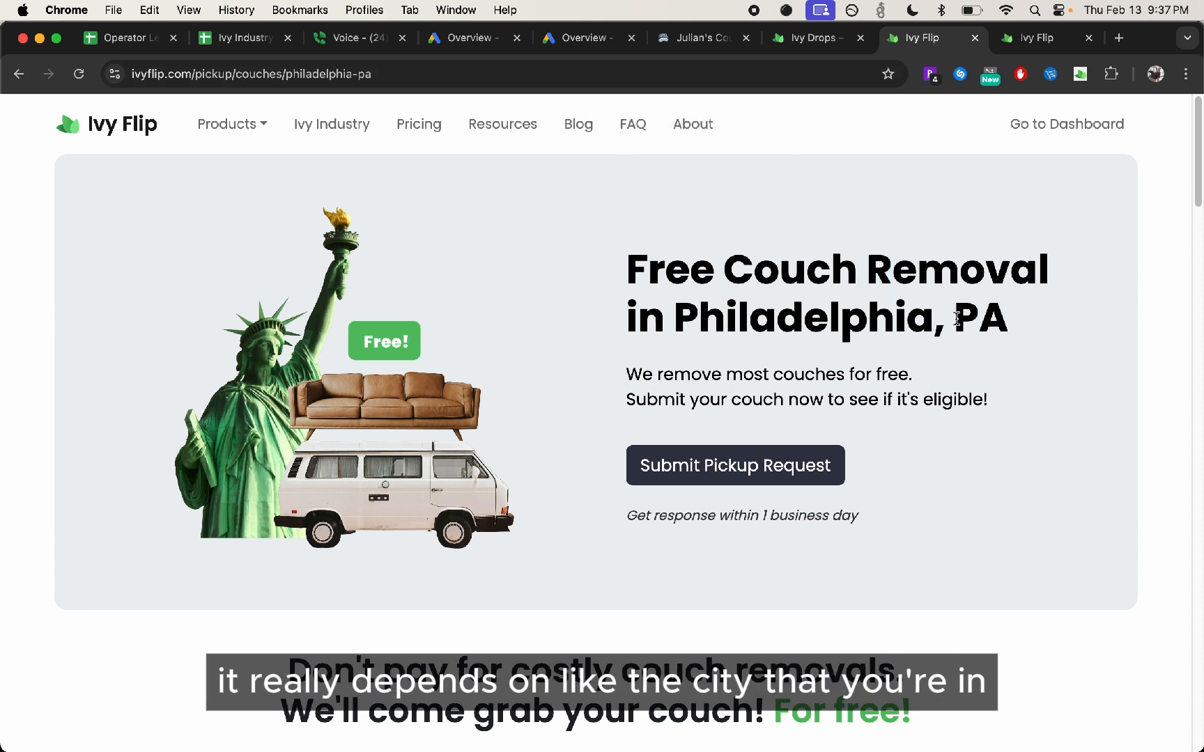
# Try to load the pickup feed for the New York City region by replacing the region in the feed's address
pyautogui.click(1041, 37)
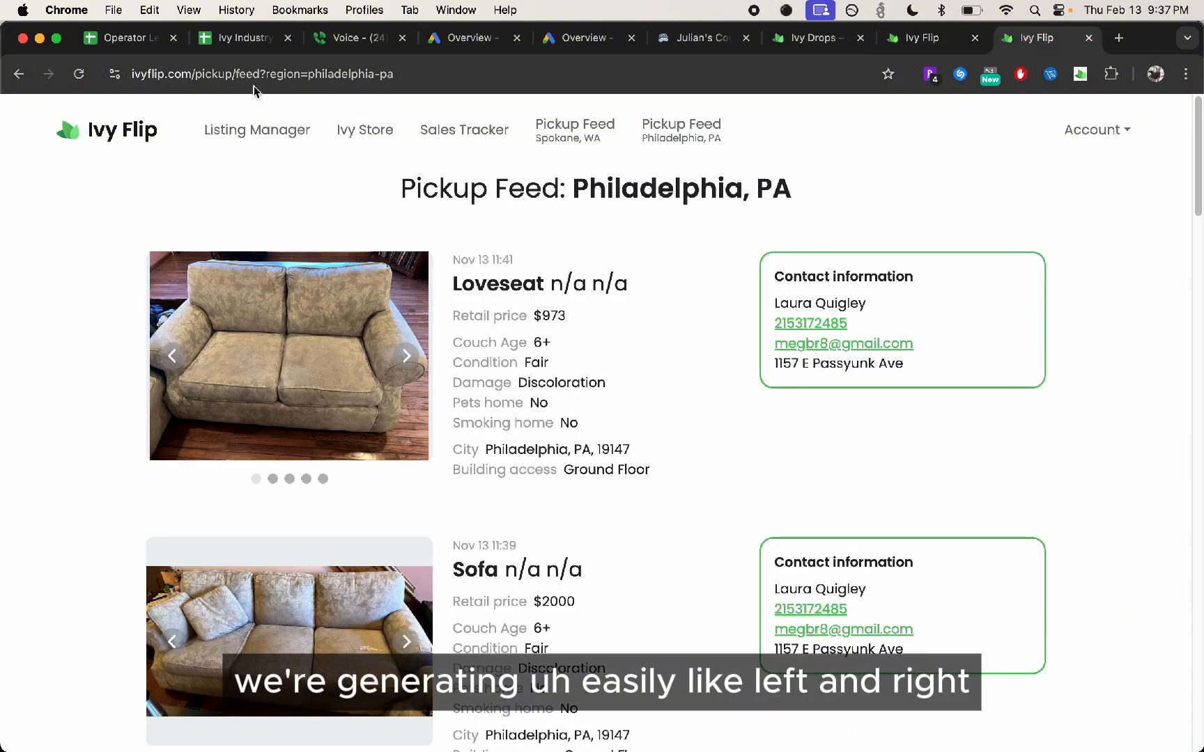
pyautogui.moveTo(308, 74); pyautogui.dragTo(395, 73)
pyautogui.write('new')
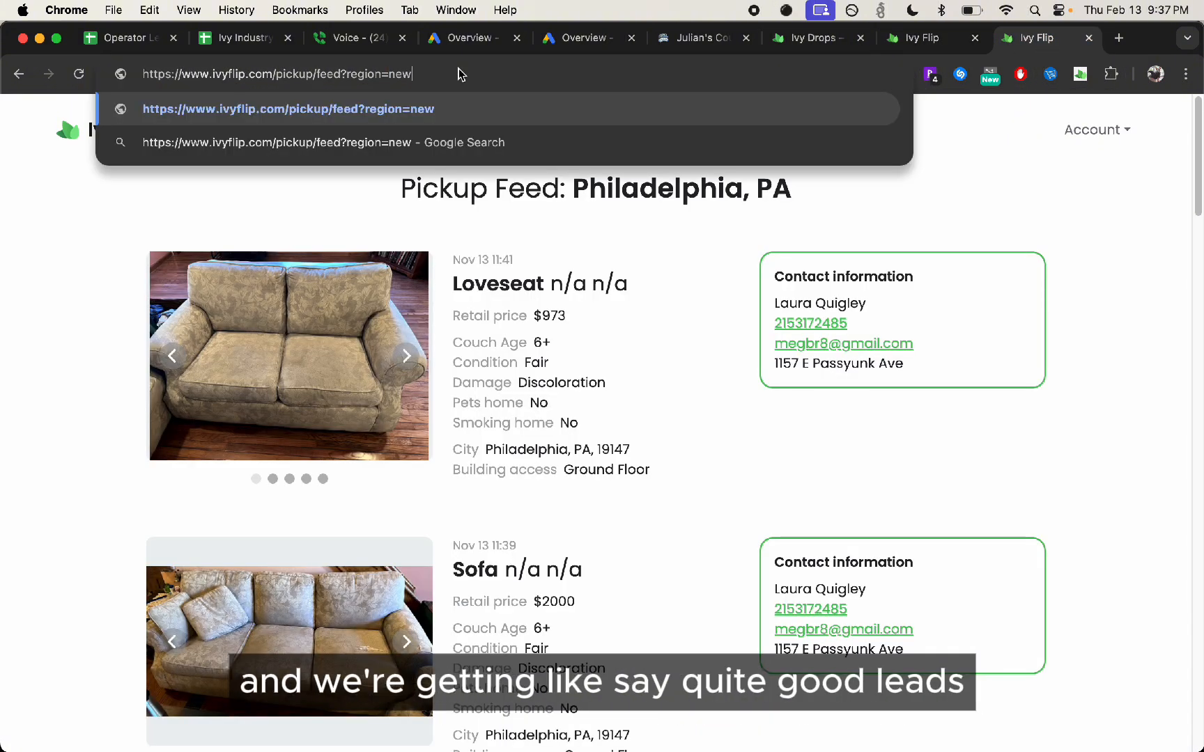
pyautogui.write('yorkcity')
pyautogui.press('Return')
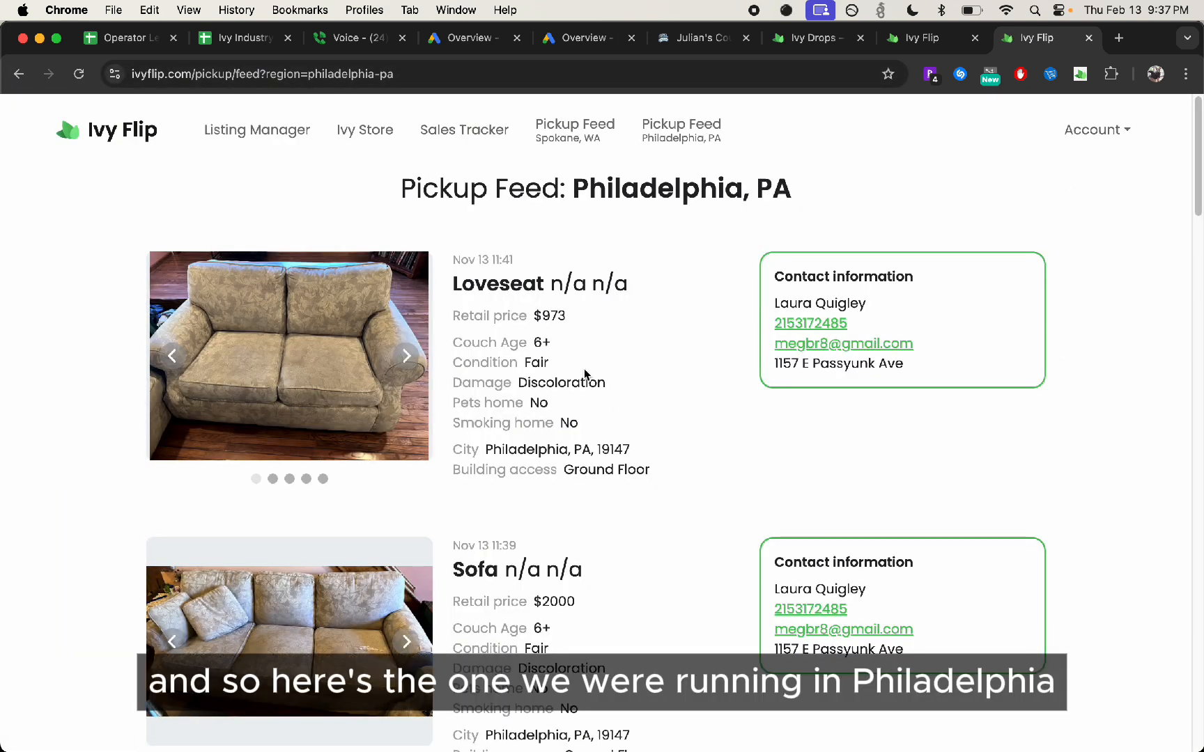
# Browse the Philadelphia pickup feed's couch leads, and compare their details with the fields of the landing page's submission form
pyautogui.scroll(-12, 583, 374)
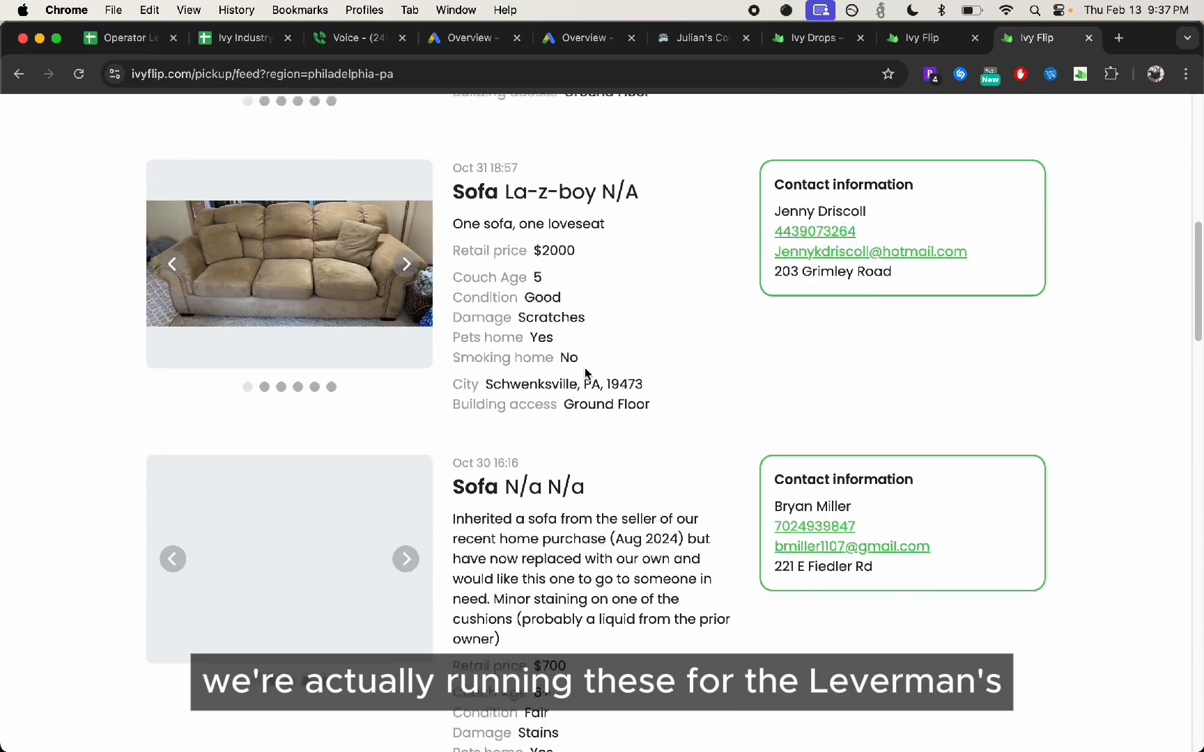
pyautogui.scroll(7, 577, 389)
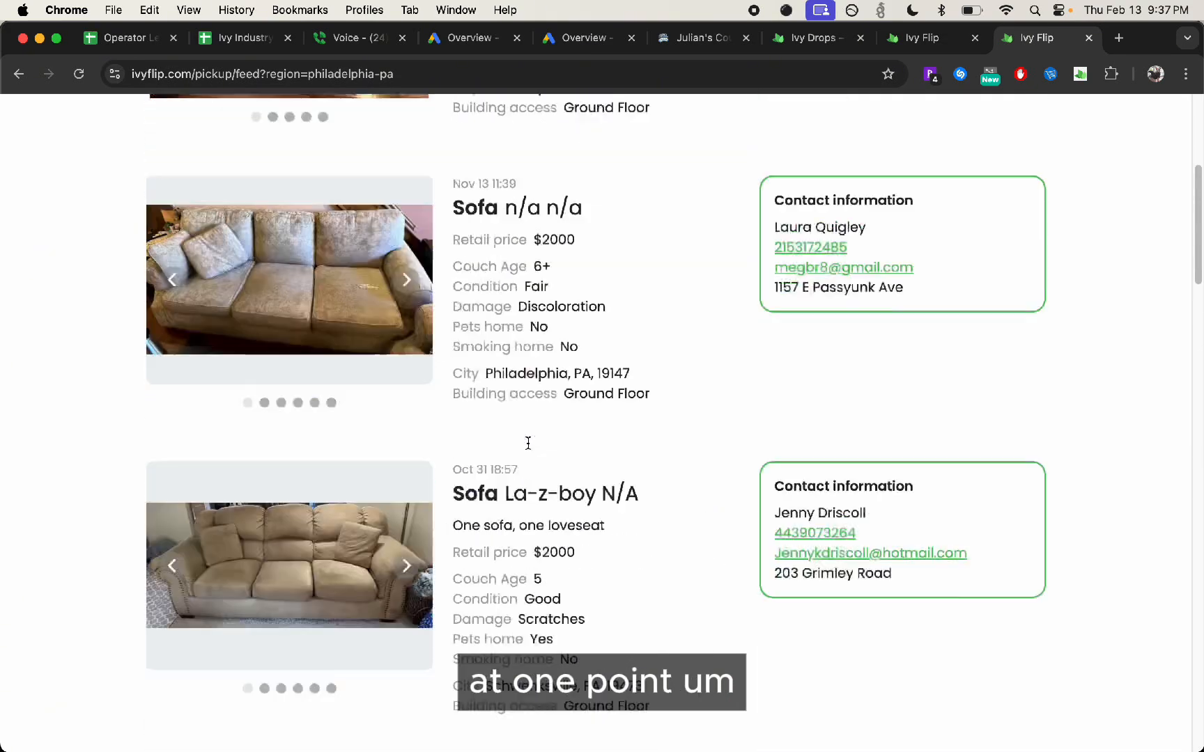
pyautogui.click(936, 45)
pyautogui.scroll(-15, 578, 307)
pyautogui.scroll(6, 795, 398)
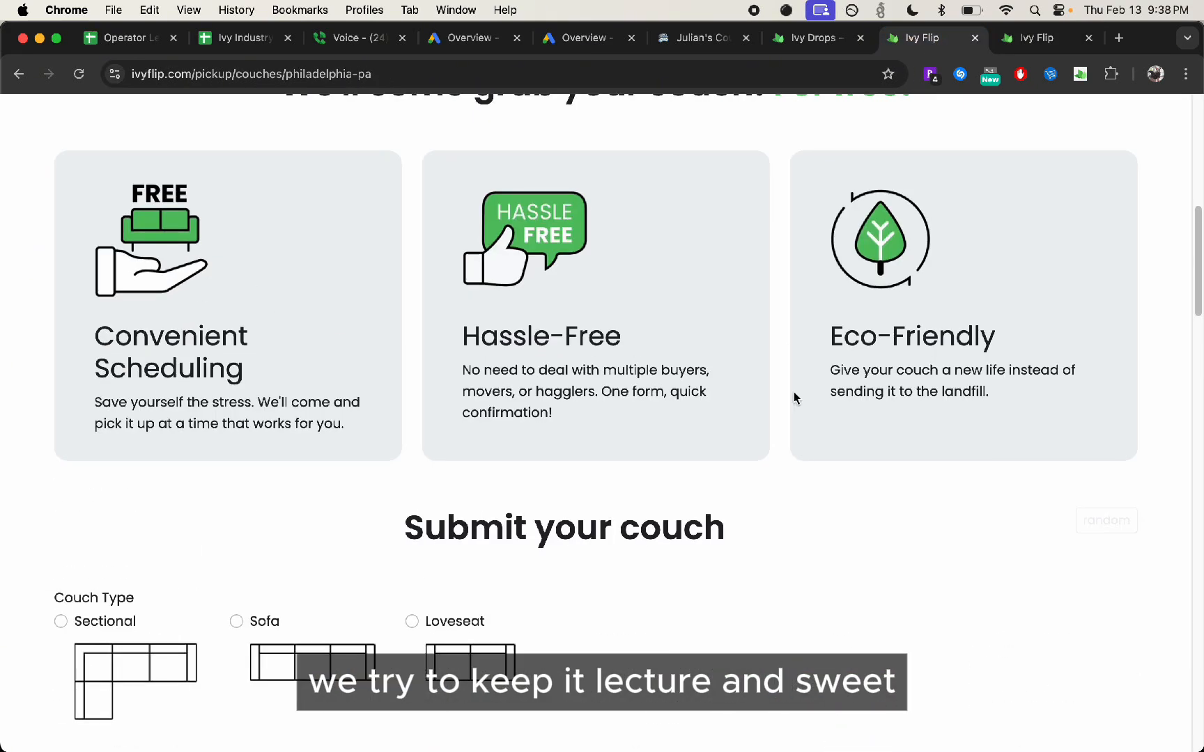
pyautogui.scroll(-3, 408, 449)
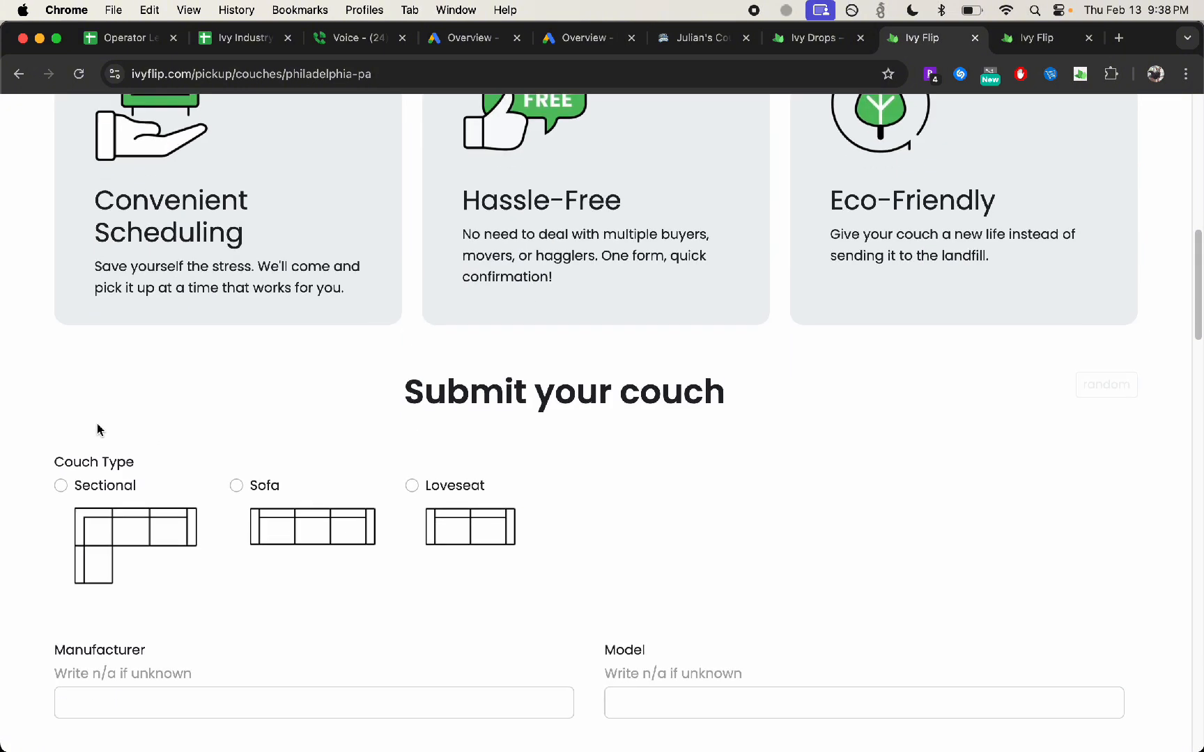
pyautogui.scroll(-5, 285, 416)
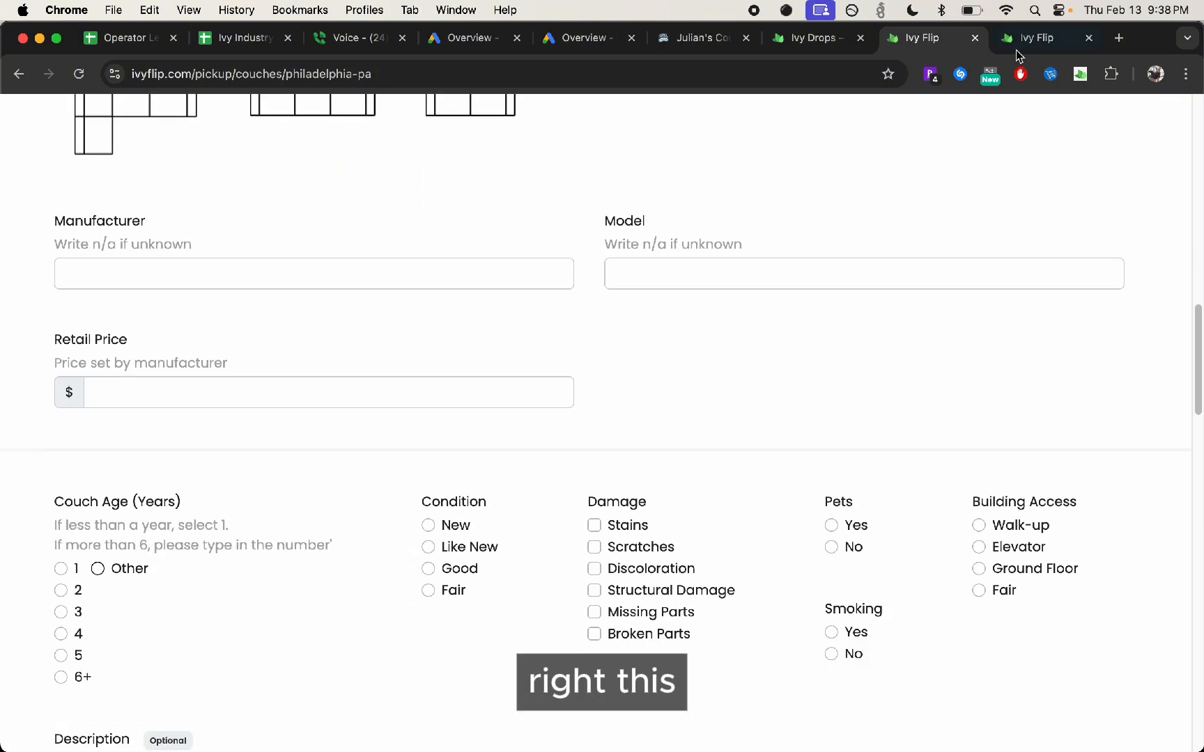
pyautogui.hotkey('ctrl', 'Tab')
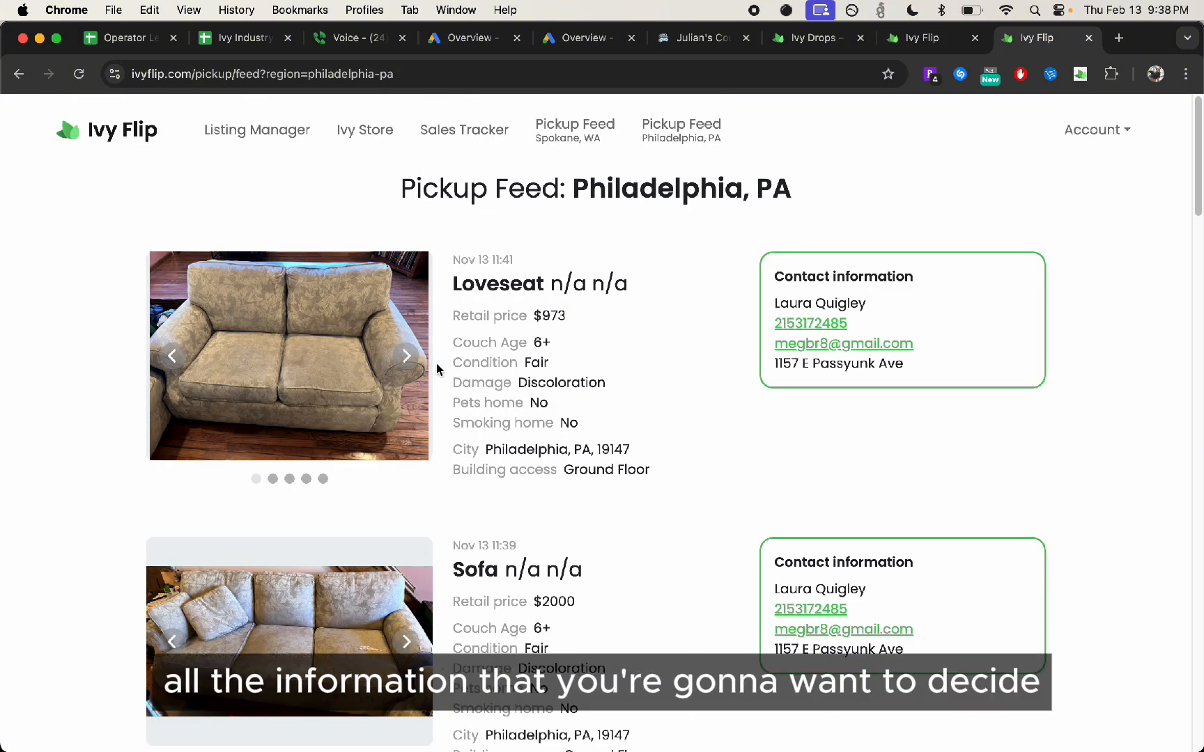
# Page through the loveseat lead's photos in the Philadelphia pickup feed and close the incognito window showing the sign-in page
pyautogui.click(406, 356)
pyautogui.click(407, 355)
pyautogui.click(406, 356)
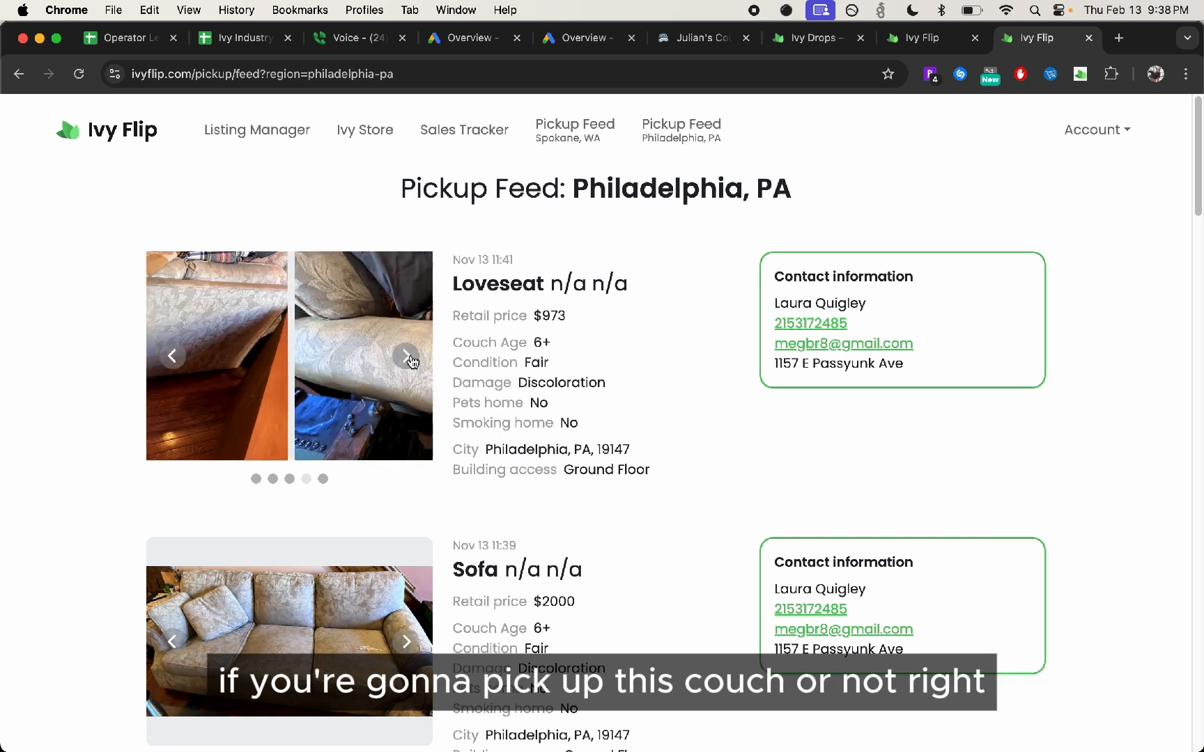
pyautogui.click(406, 356)
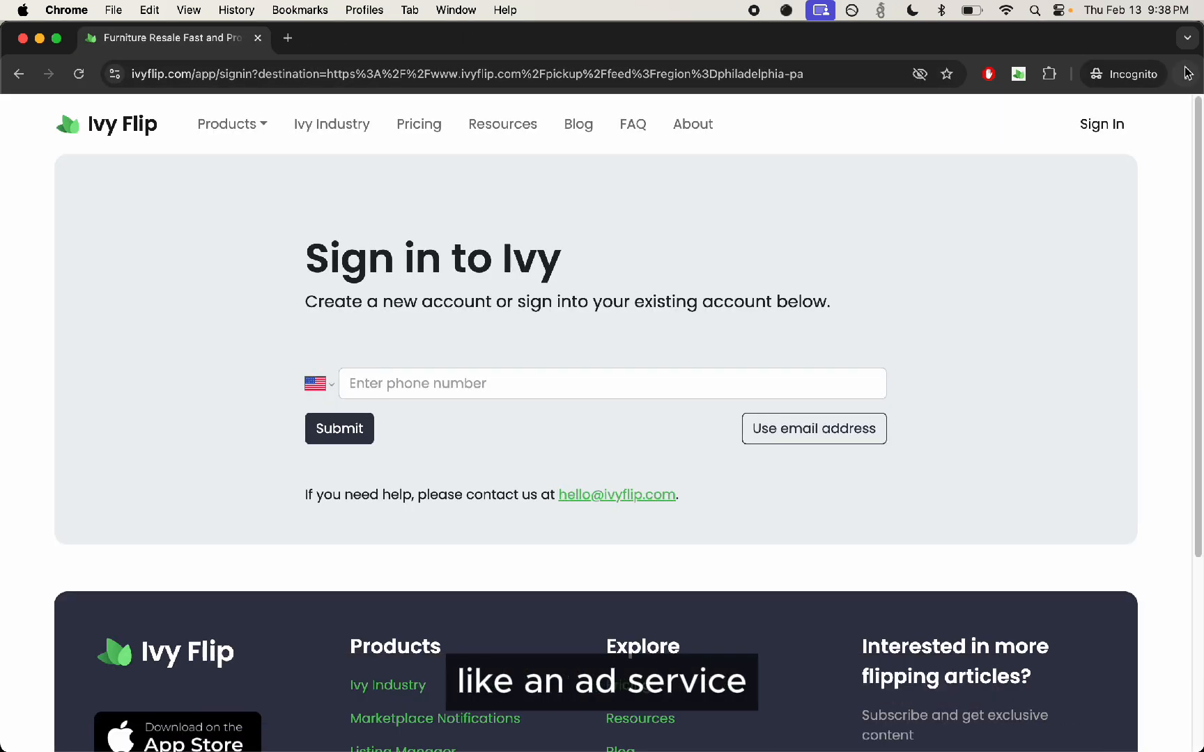
pyautogui.click(22, 38)
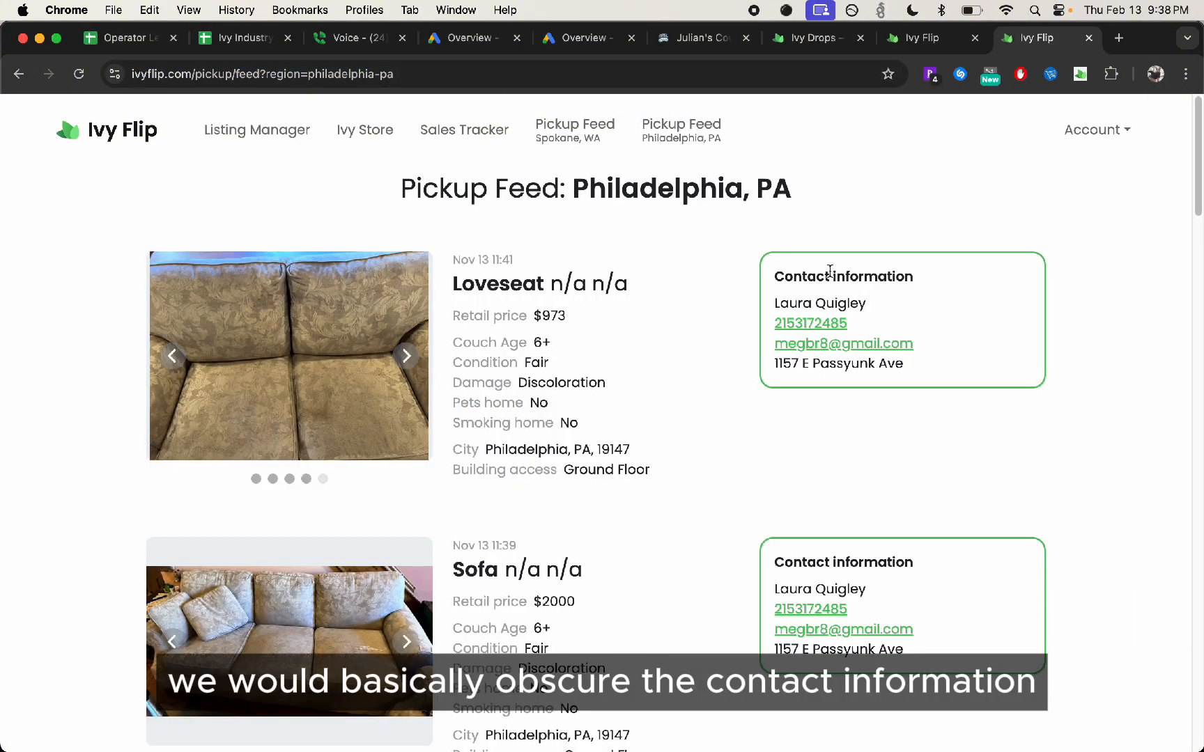
pyautogui.click(408, 372)
pyautogui.click(406, 370)
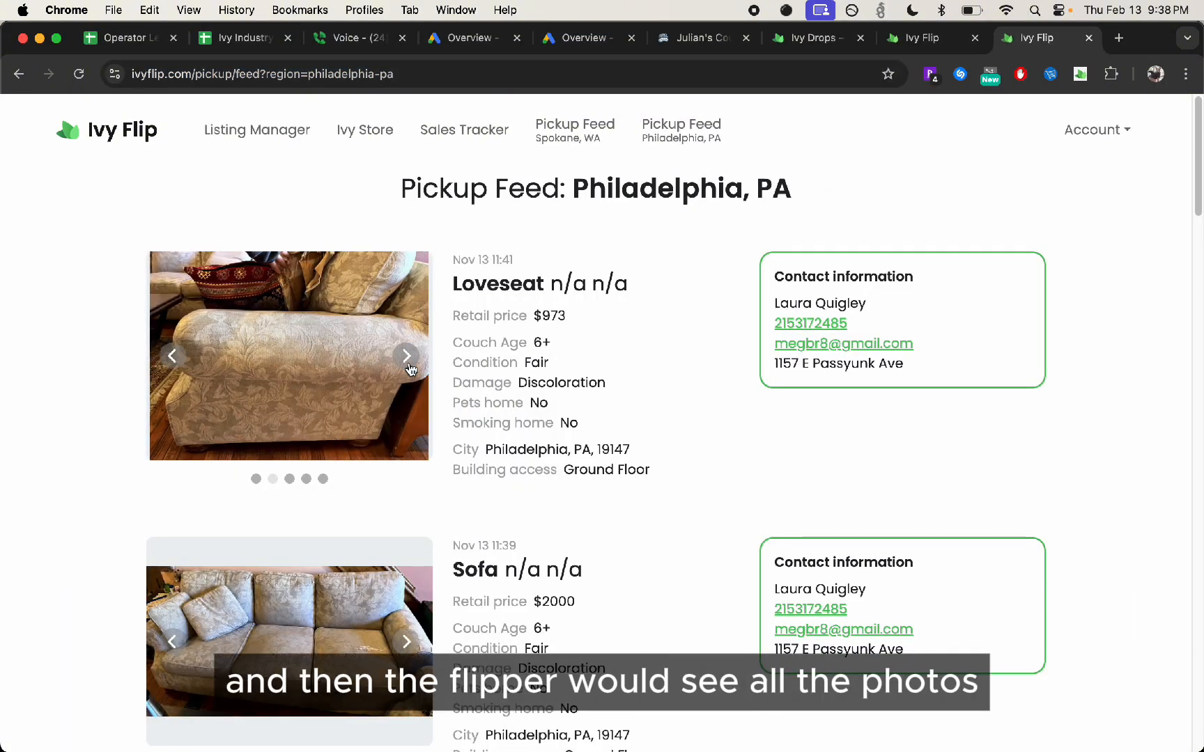
pyautogui.click(405, 368)
pyautogui.click(403, 364)
pyautogui.click(404, 364)
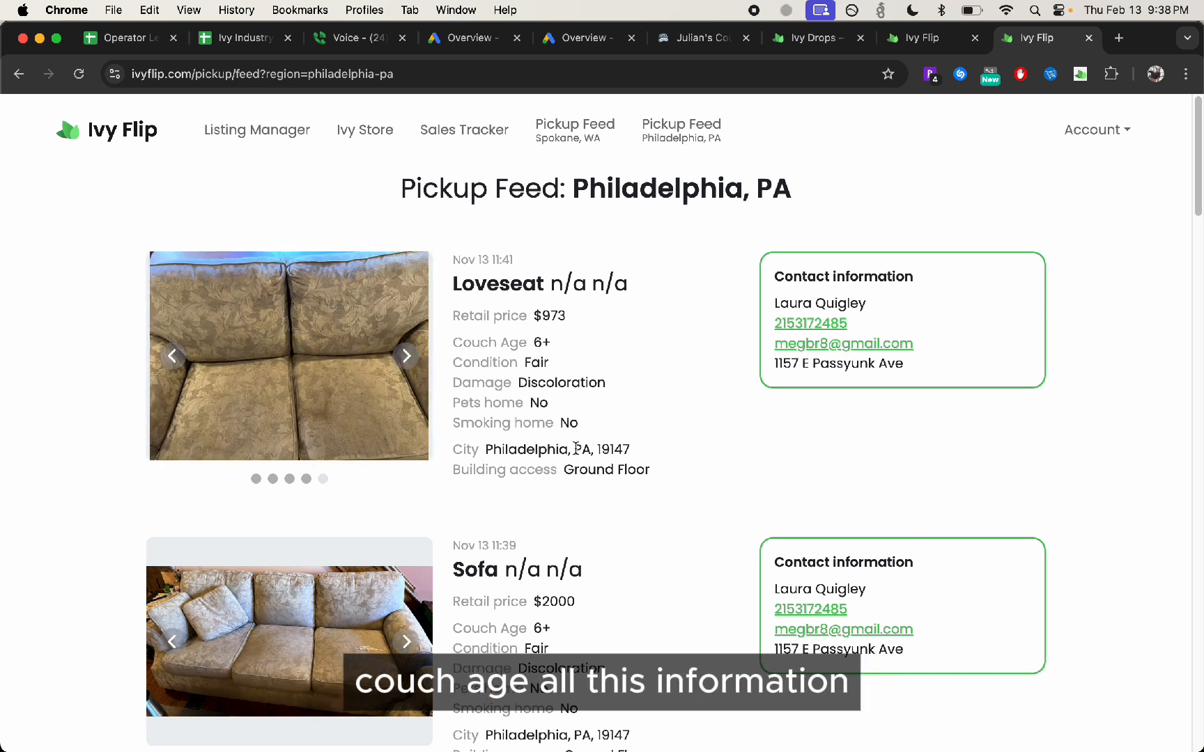
pyautogui.click(407, 356)
# Compare the Philadelphia pickup feed with the landing page's submission form, reviewing its couch detail, description and photo upload fields
pyautogui.click(899, 34)
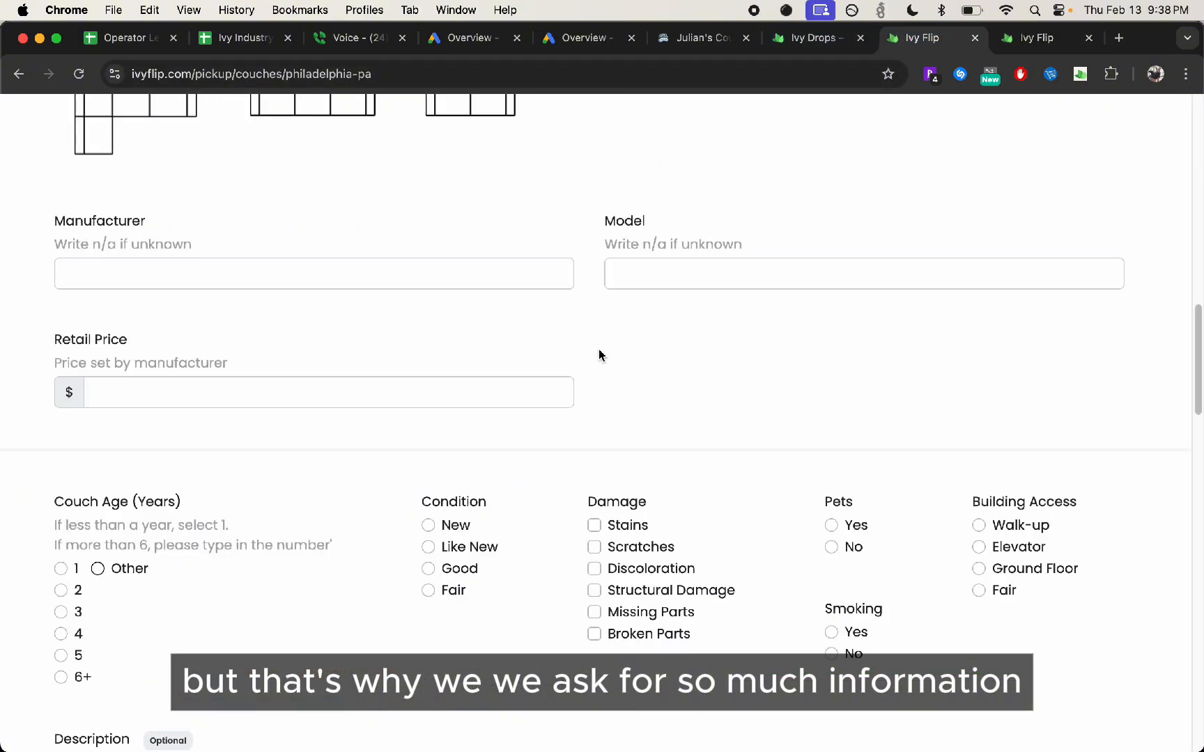
pyautogui.click(1039, 37)
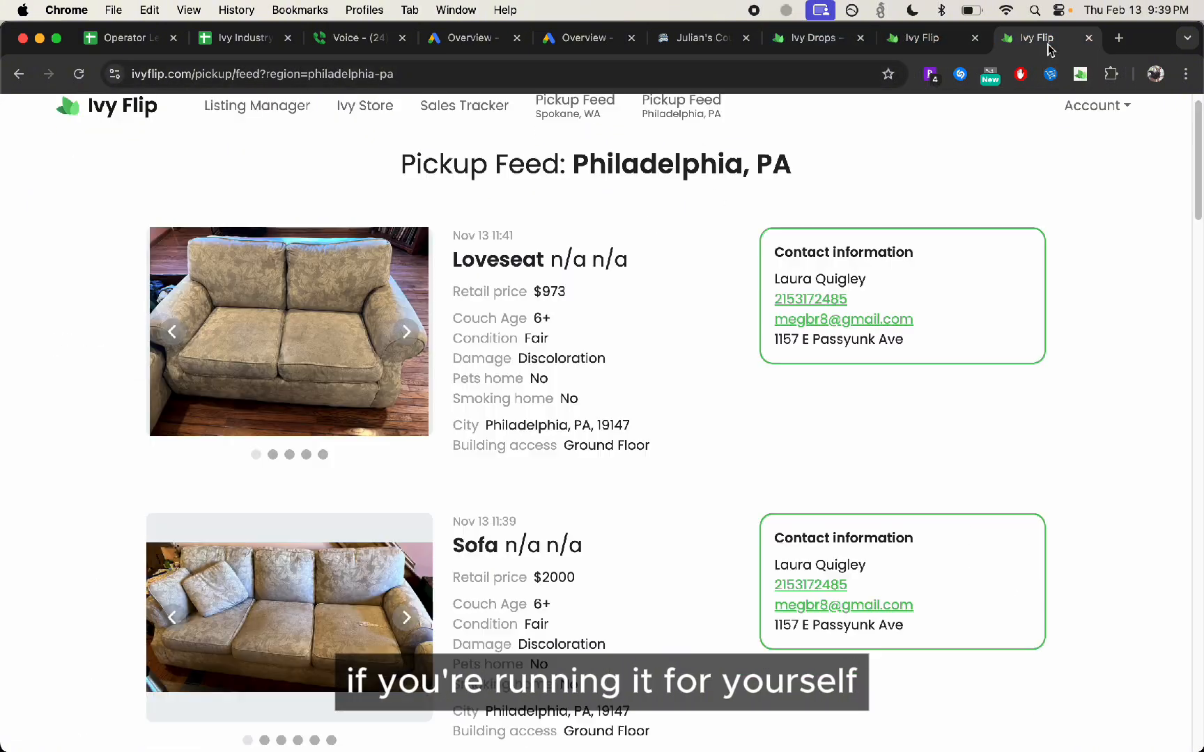
pyautogui.click(918, 36)
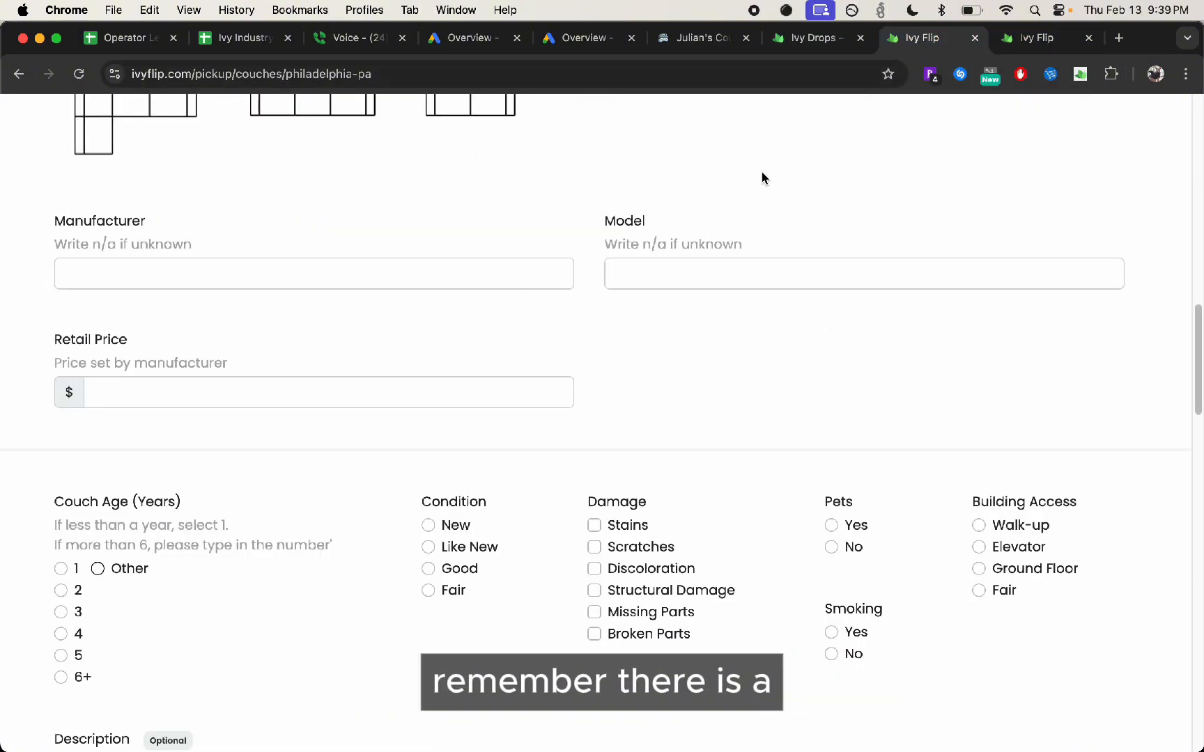
pyautogui.scroll(-6, 588, 265)
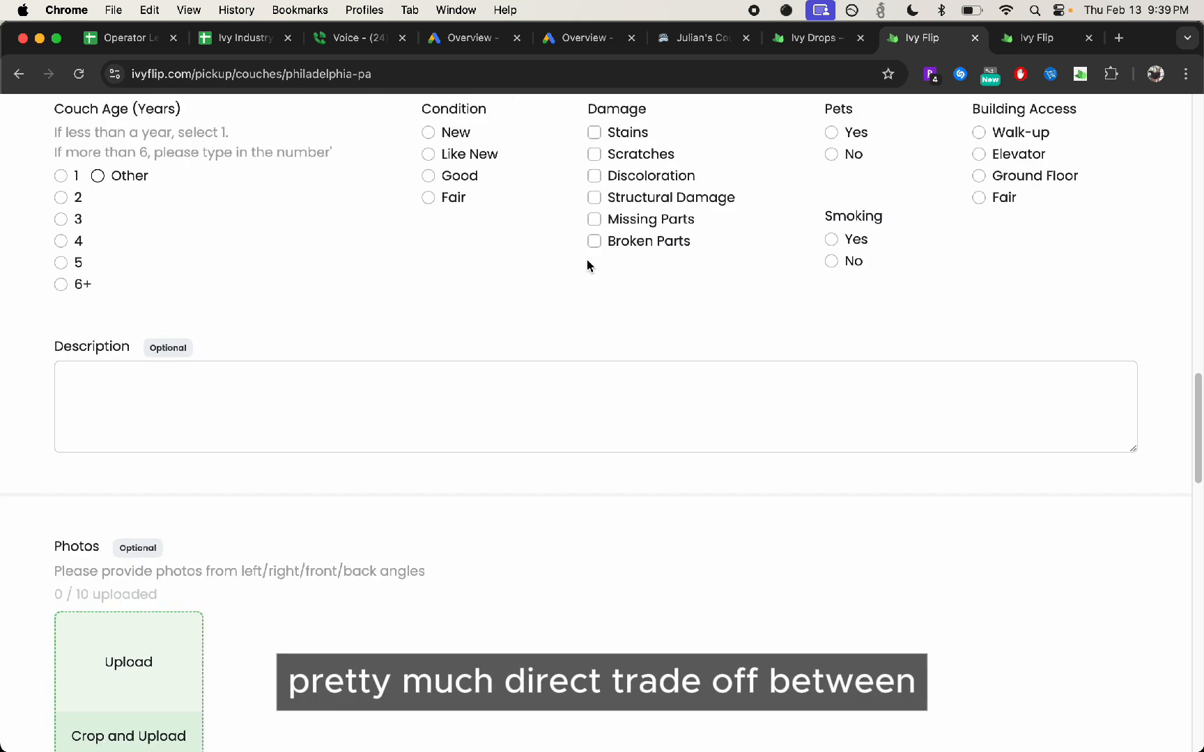
pyautogui.scroll(-3, 587, 266)
pyautogui.scroll(-3, 587, 265)
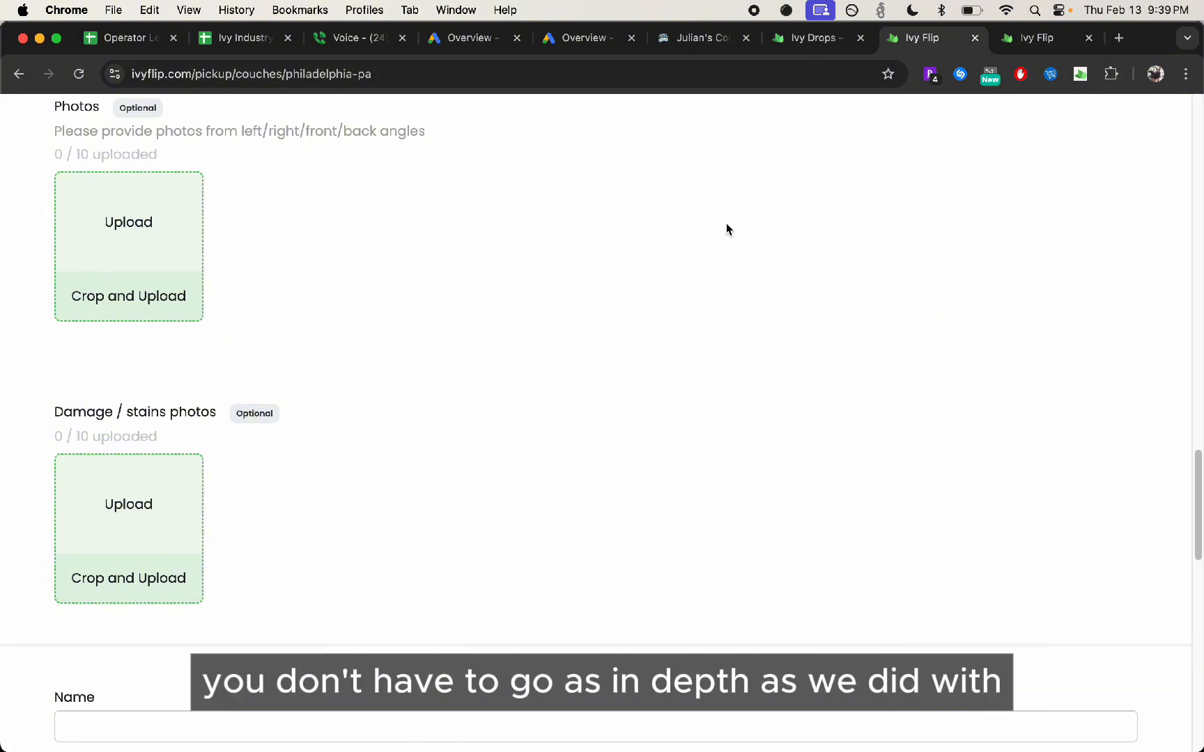
pyautogui.scroll(-4, 568, 409)
pyautogui.scroll(-12, 519, 374)
pyautogui.scroll(16, 411, 314)
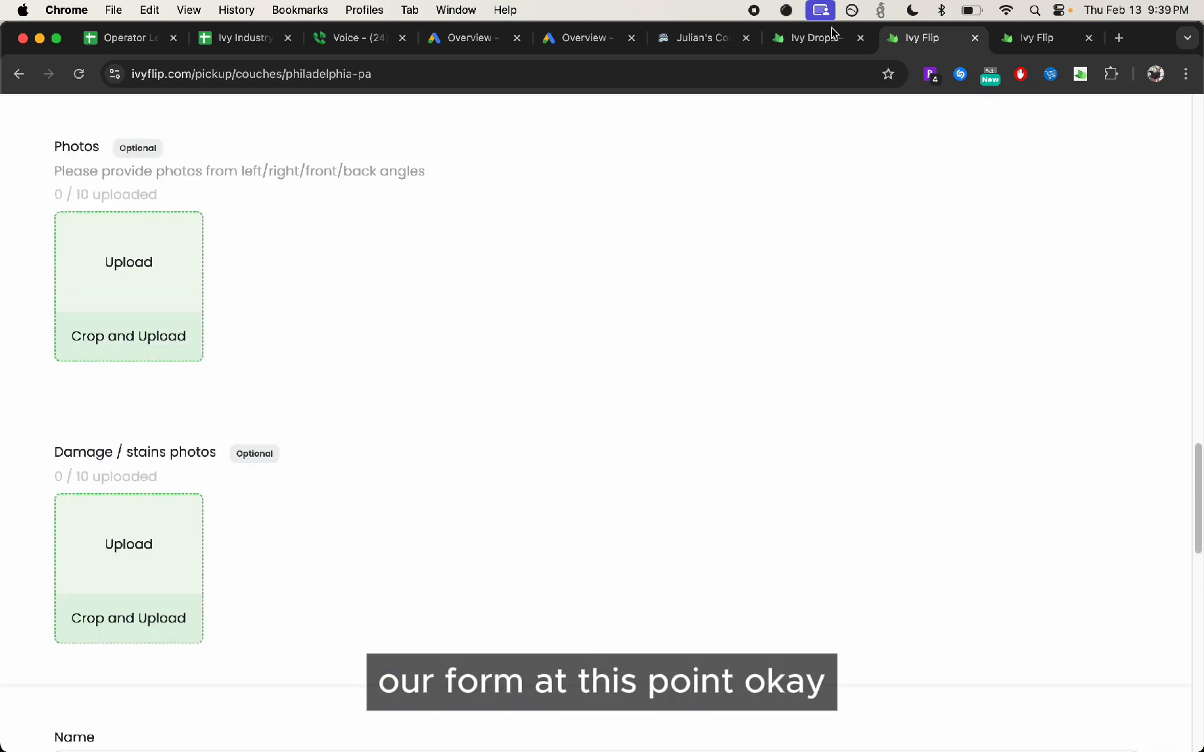
# Switch to the Google Ads campaign list and examine the all-time performance of the 08/23/24 Search Couch Pickups Philadelphia campaign
pyautogui.click(565, 42)
pyautogui.click(220, 387)
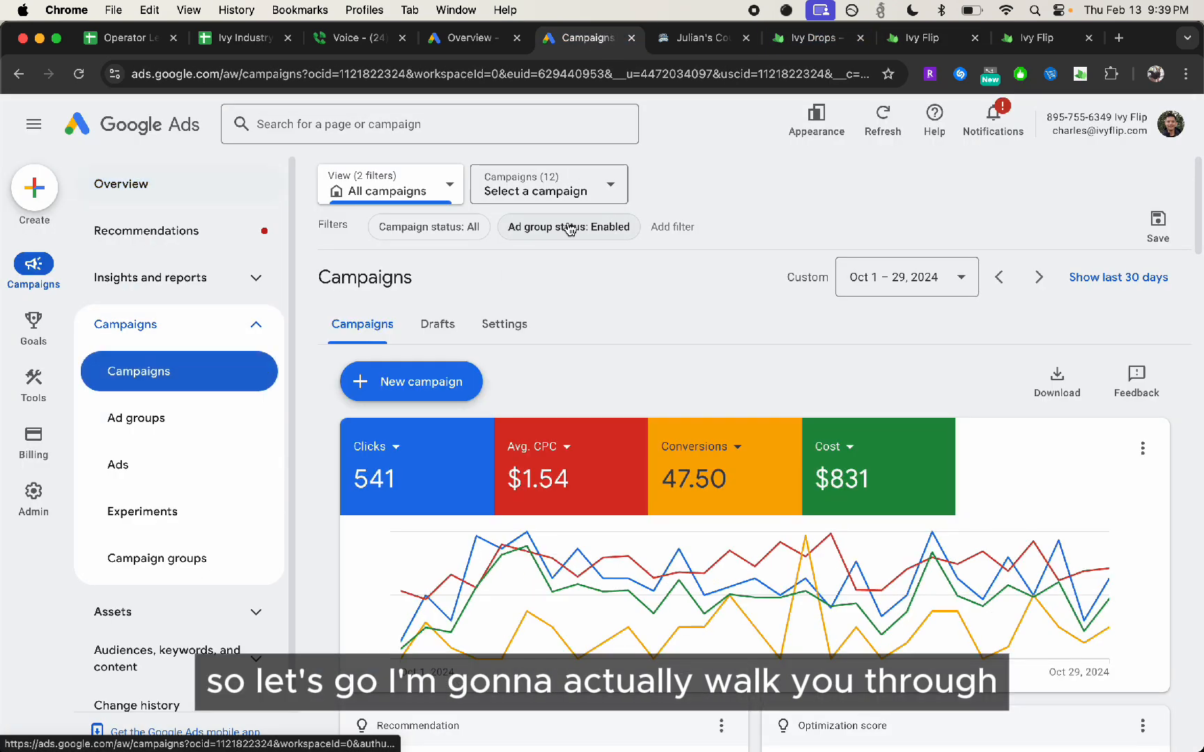
pyautogui.scroll(-10, 382, 410)
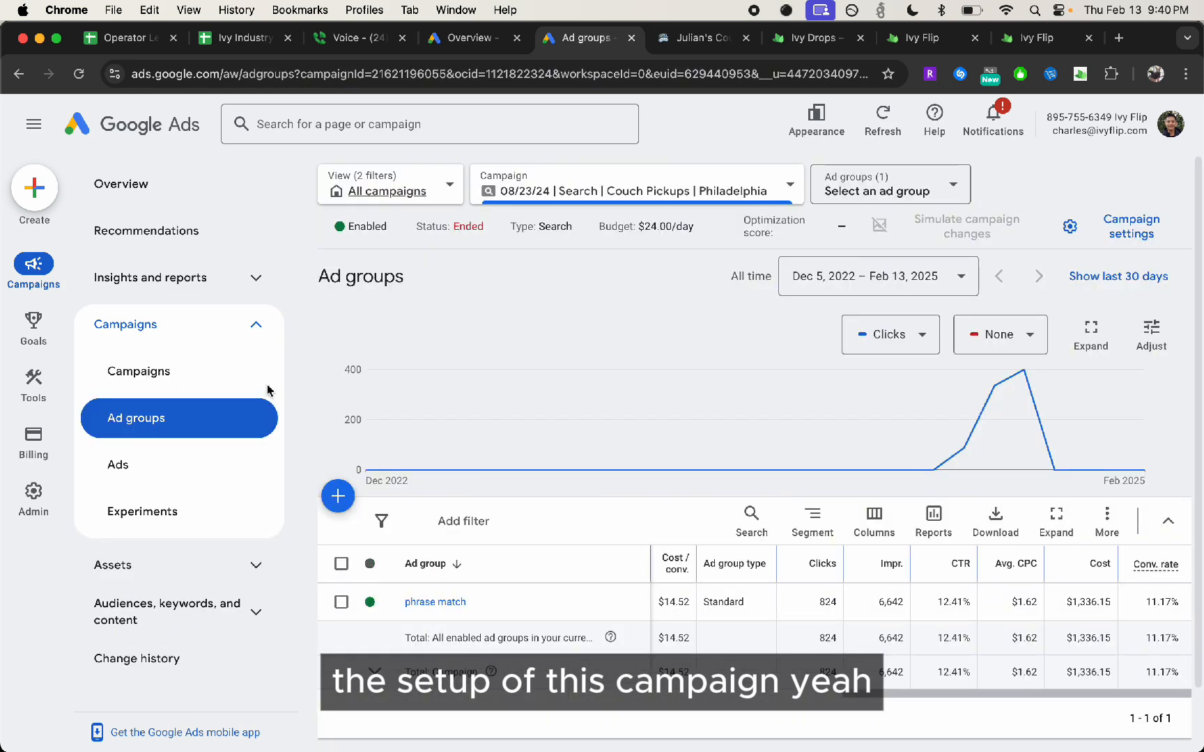
pyautogui.click(202, 376)
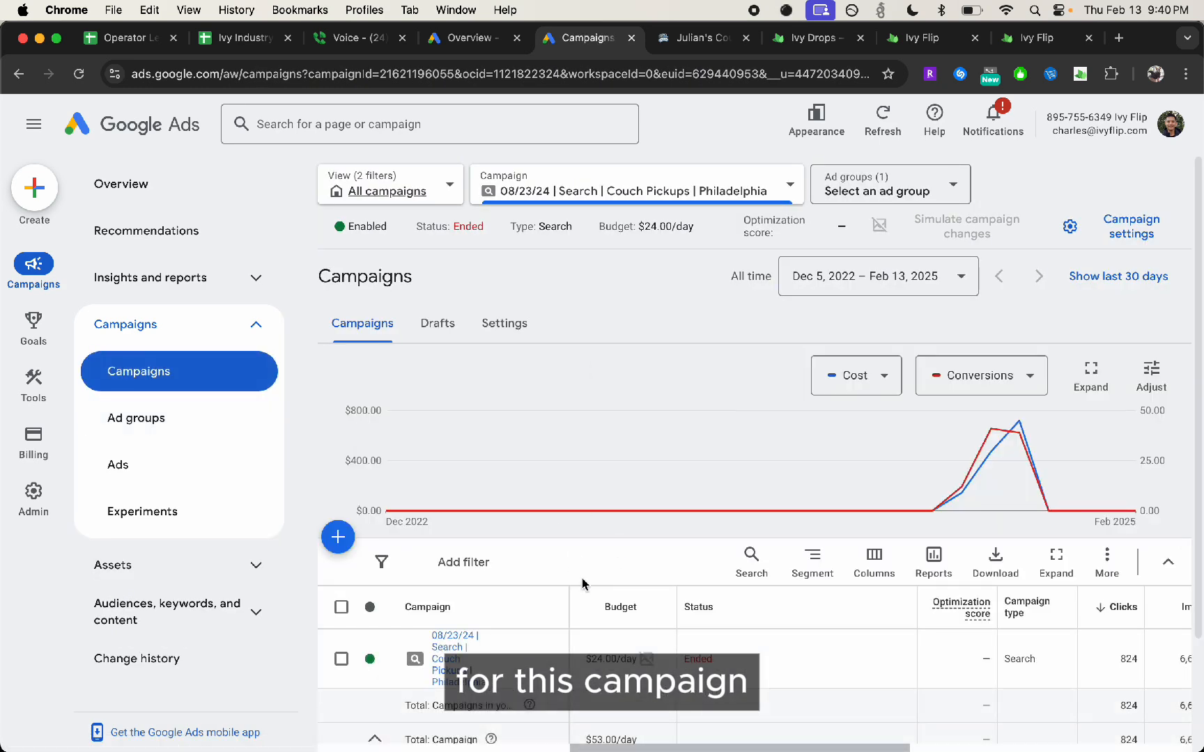
pyautogui.scroll(-2, 583, 583)
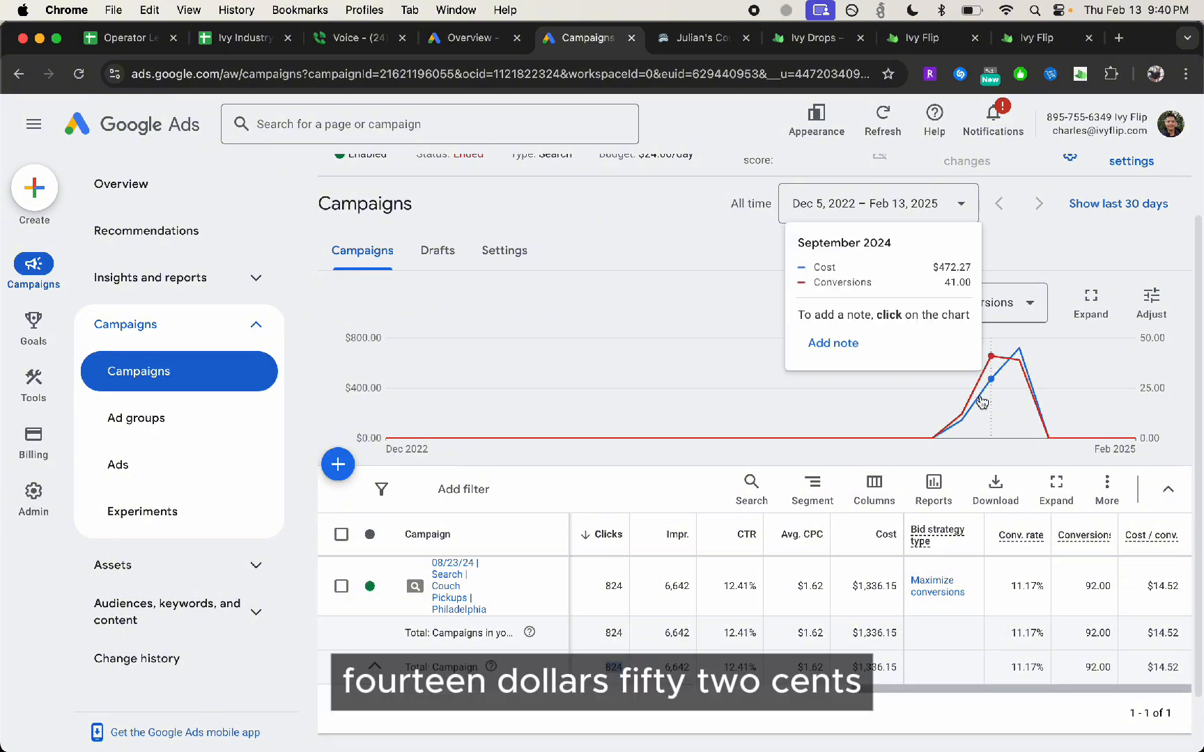
# Show the Philadelphia campaign's performance for Oct 1 – 31, 2024
pyautogui.click(910, 216)
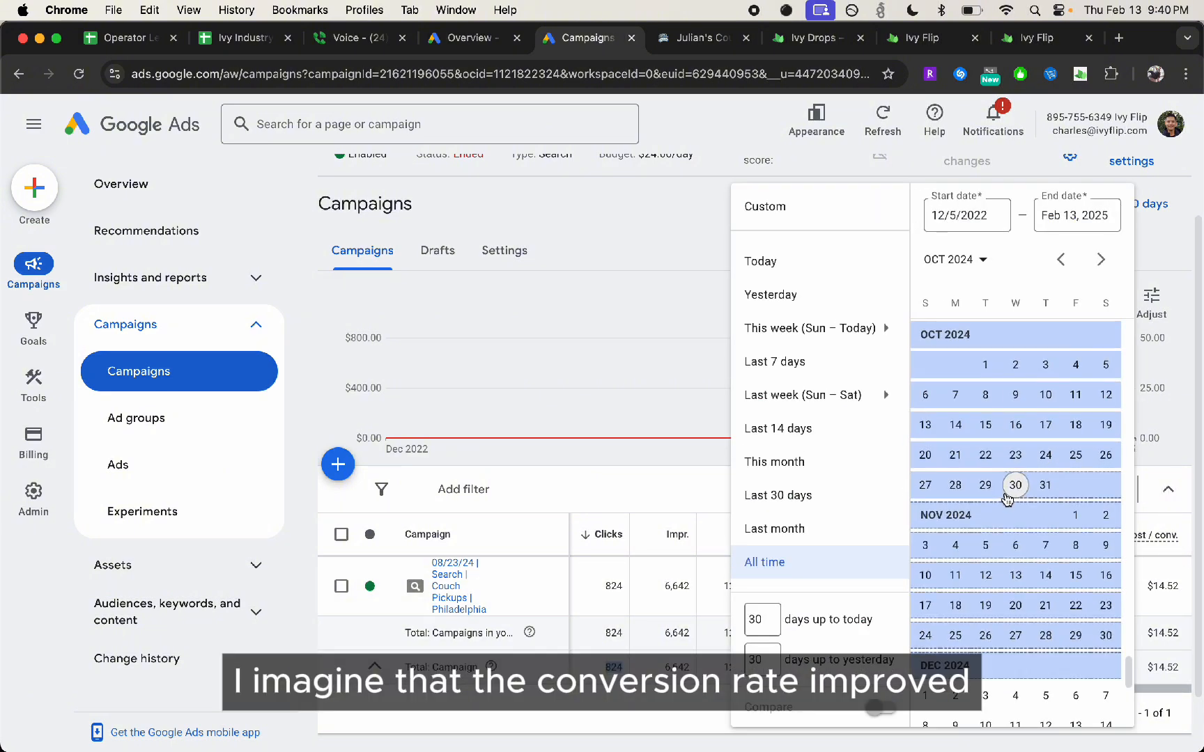
pyautogui.scroll(2, 1024, 550)
pyautogui.click(985, 421)
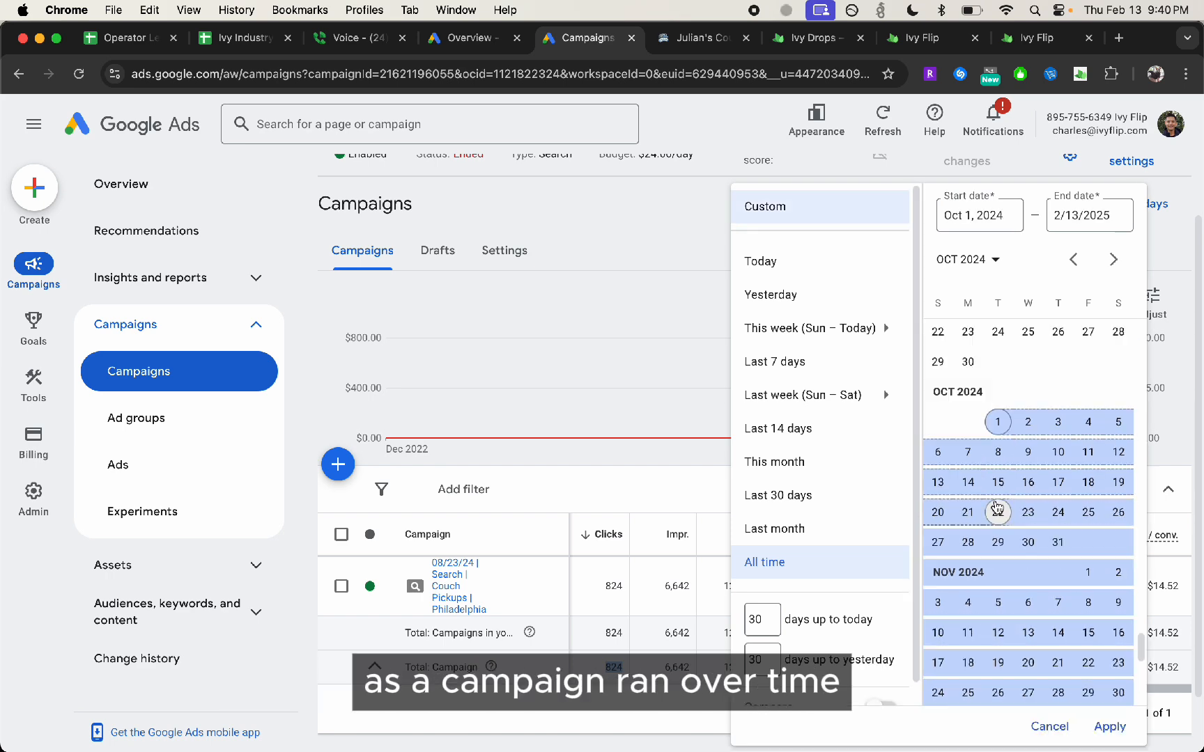
pyautogui.click(1045, 541)
pyautogui.click(1106, 725)
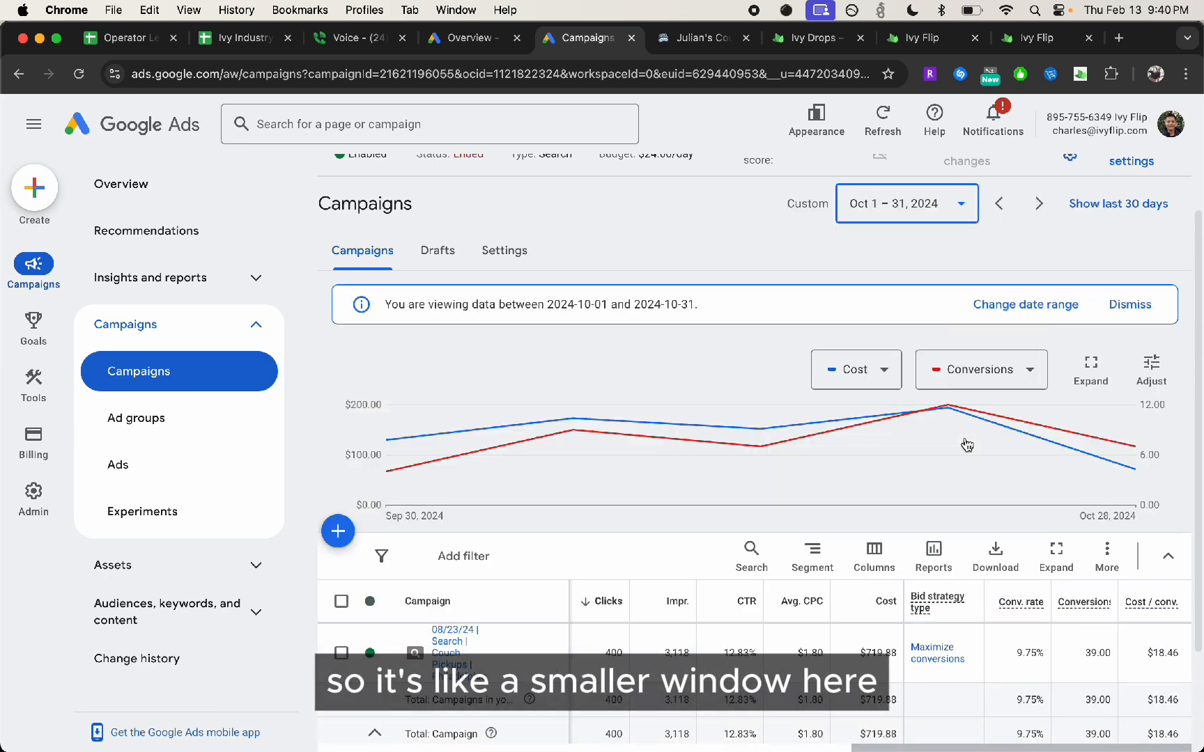
# Change the Philadelphia campaign's reporting period to Nov 1 – 30, 2024
pyautogui.click(921, 209)
pyautogui.click(1142, 456)
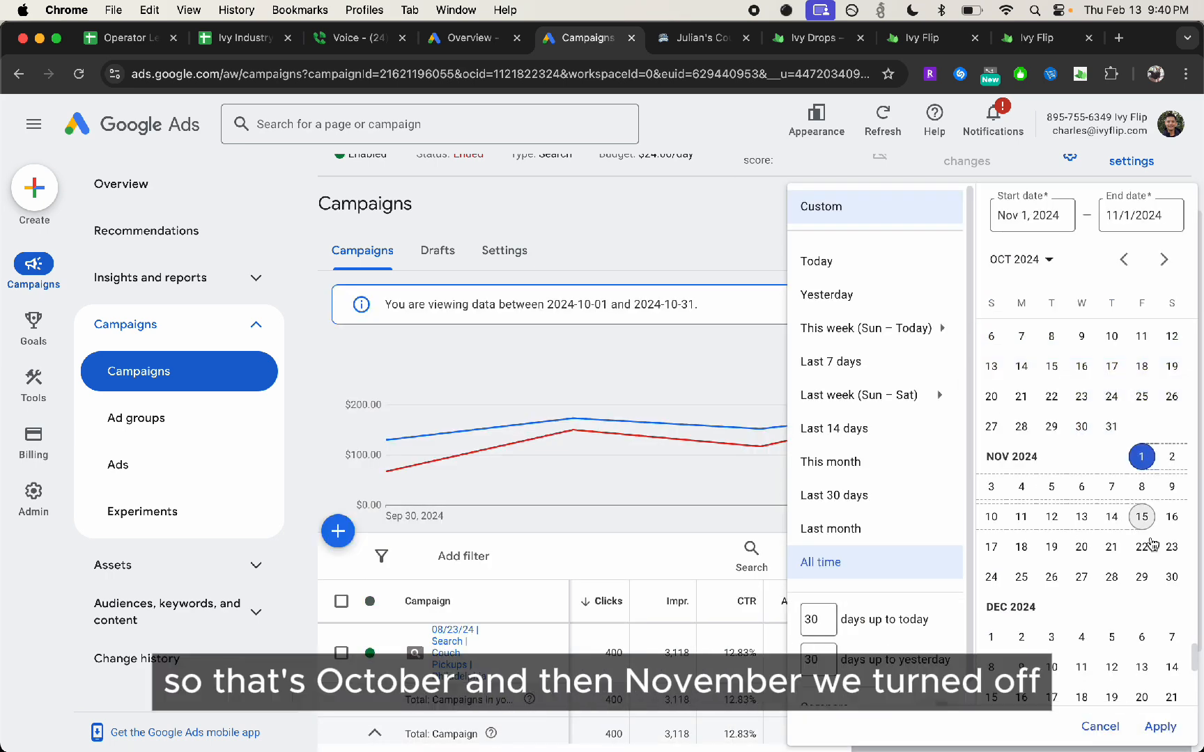
pyautogui.click(1172, 576)
pyautogui.click(1160, 725)
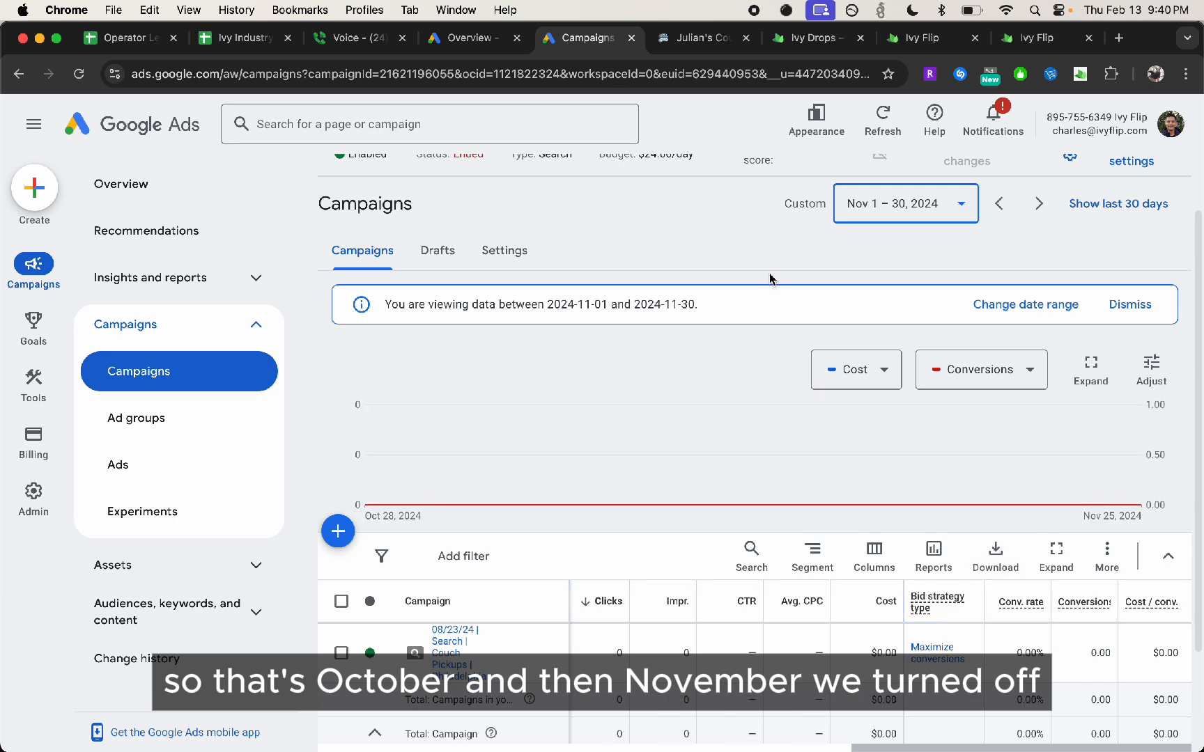
# Set the Philadelphia campaign's date range to Sep 1 – 30, 2024 to view that month's cost per conversion
pyautogui.click(937, 209)
pyautogui.scroll(3, 1021, 457)
pyautogui.click(1048, 422)
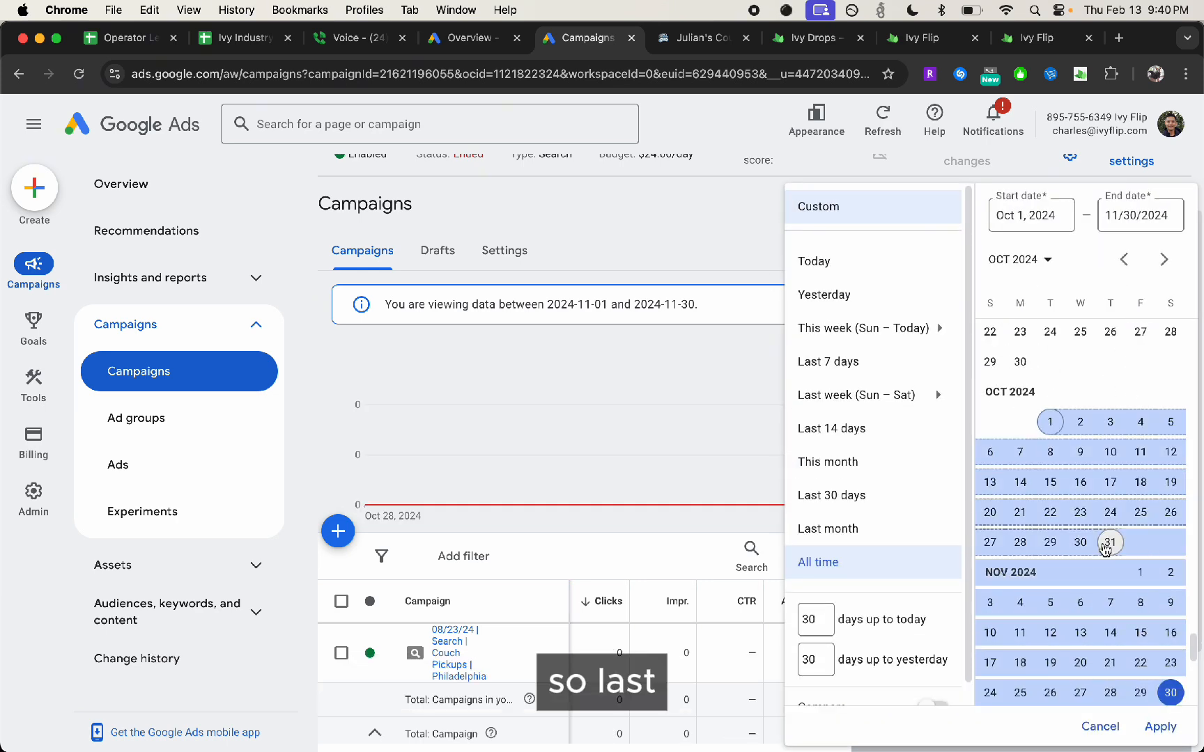
pyautogui.scroll(5, 1050, 449)
pyautogui.click(1019, 454)
pyautogui.click(989, 363)
pyautogui.click(1020, 483)
pyautogui.click(1160, 726)
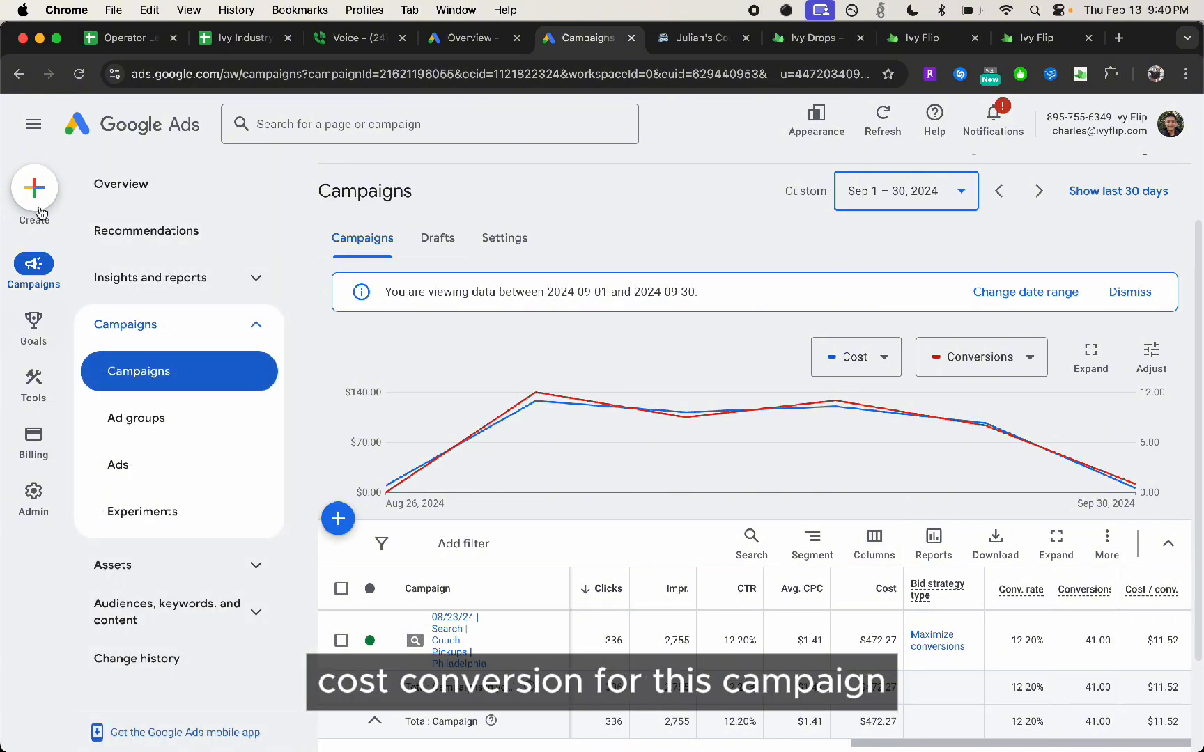
# Examine the all-time metrics of the 11/02/23 and 11/30/23 Couch Pickups NYC campaigns, including their cost per conversion
pyautogui.click(452, 623)
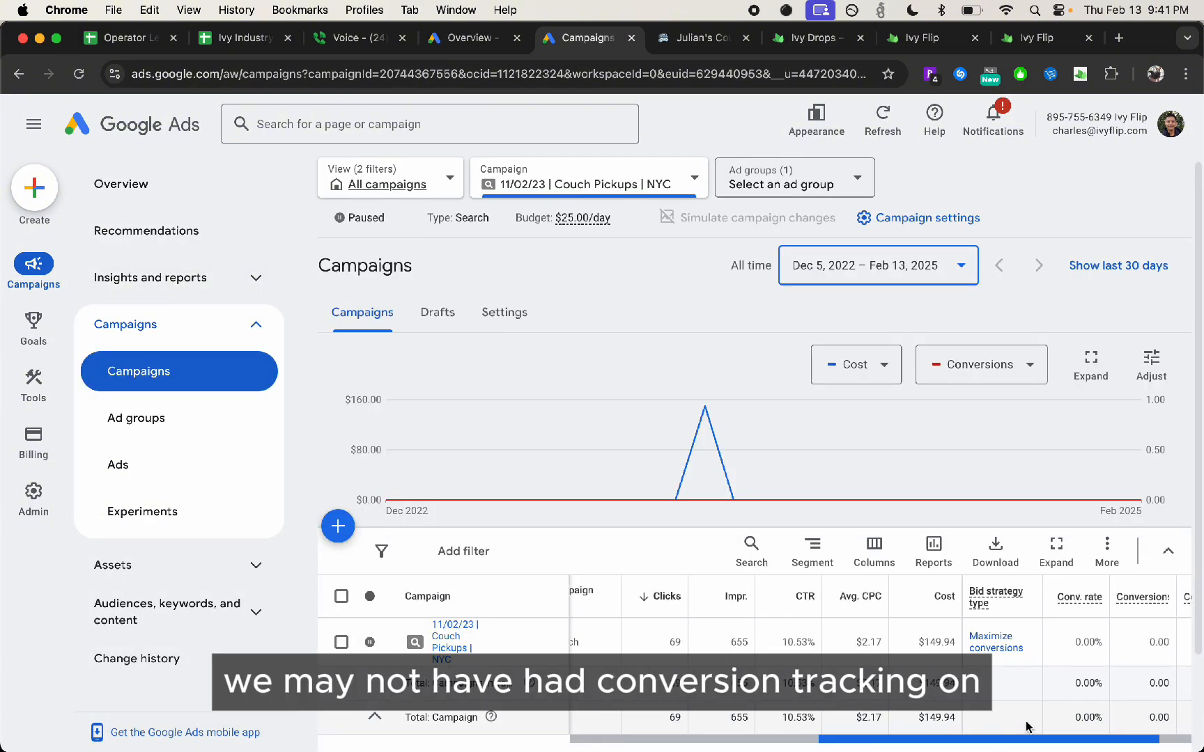
pyautogui.hscroll(2, 1027, 726)
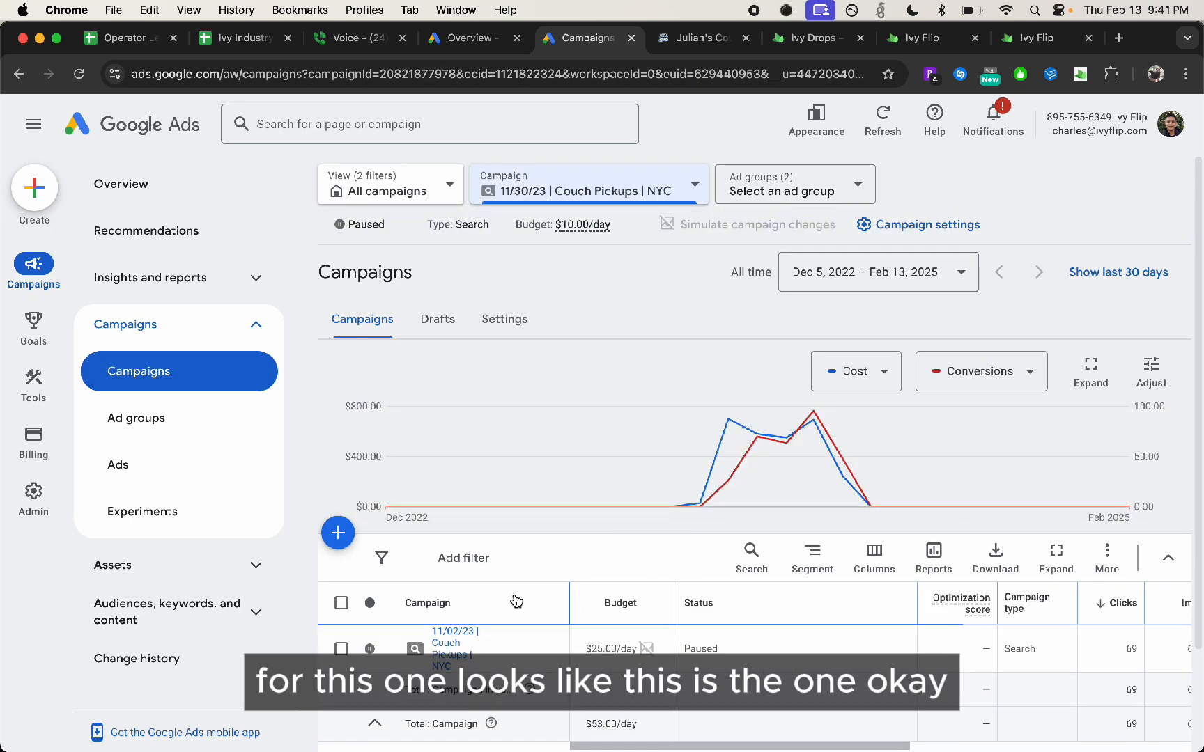
pyautogui.scroll(-1, 766, 720)
pyautogui.moveTo(764, 682); pyautogui.dragTo(935, 680)
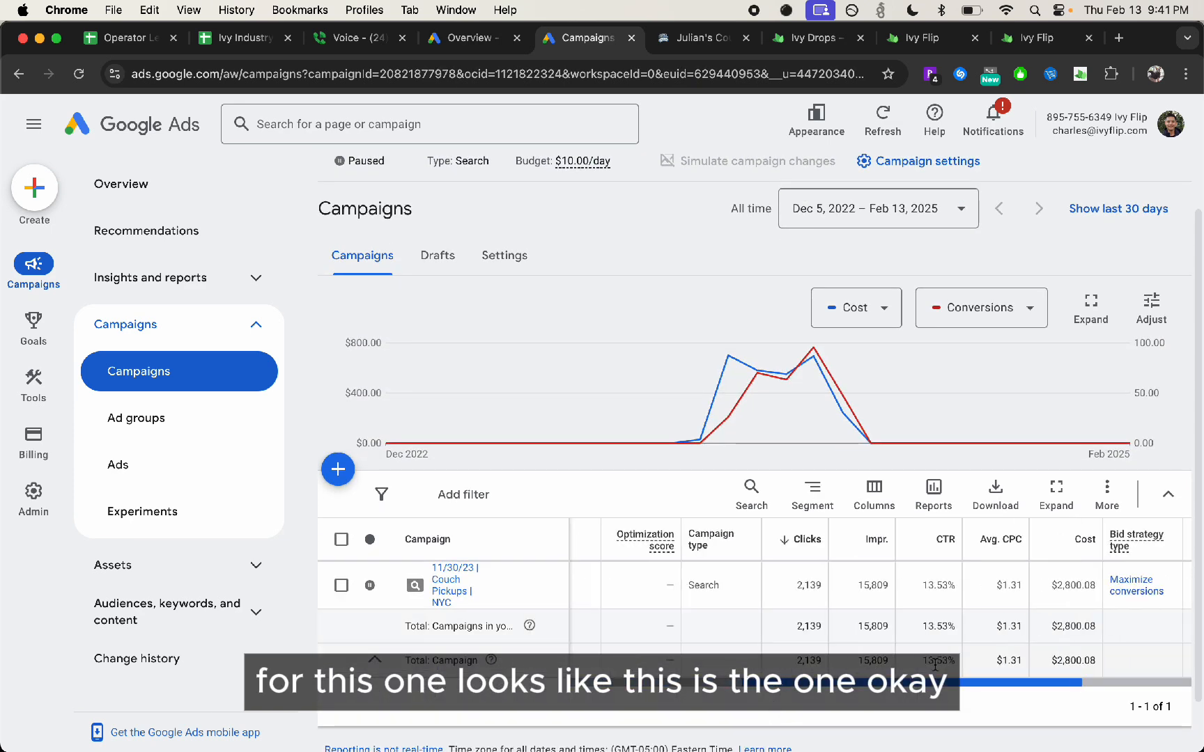
pyautogui.hscroll(3, 936, 665)
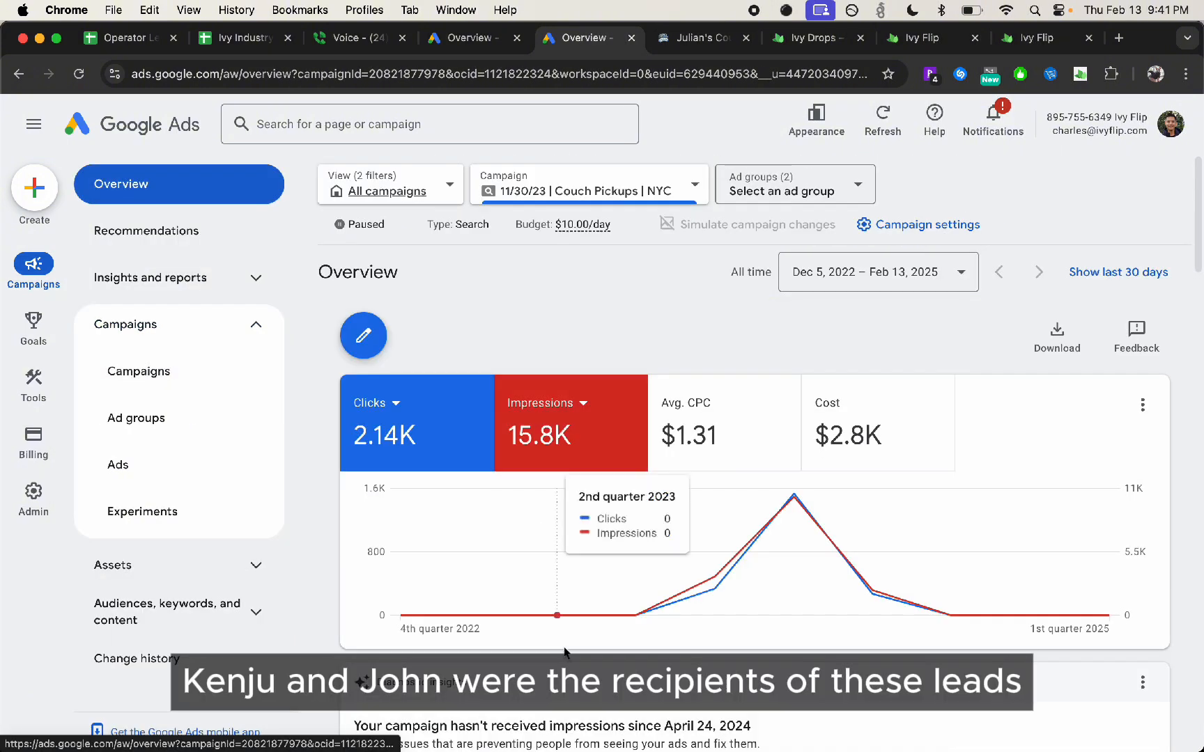
pyautogui.moveTo(560, 742)
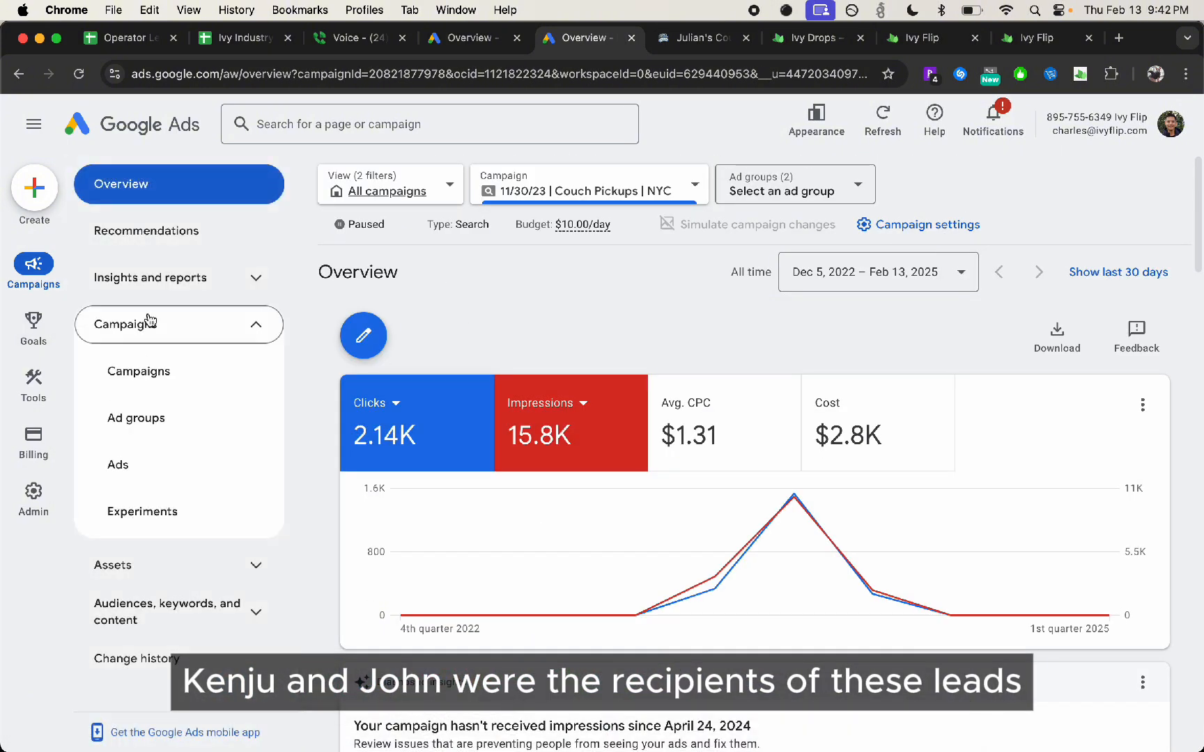
pyautogui.click(171, 385)
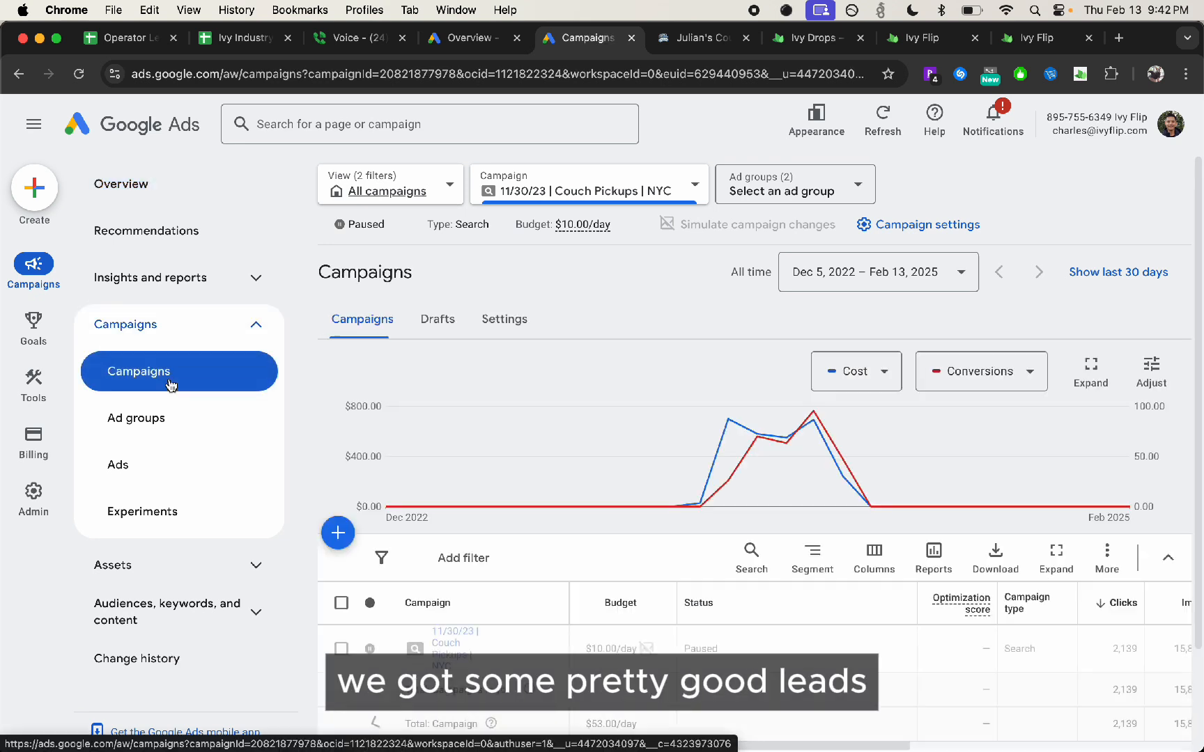
pyautogui.click(174, 184)
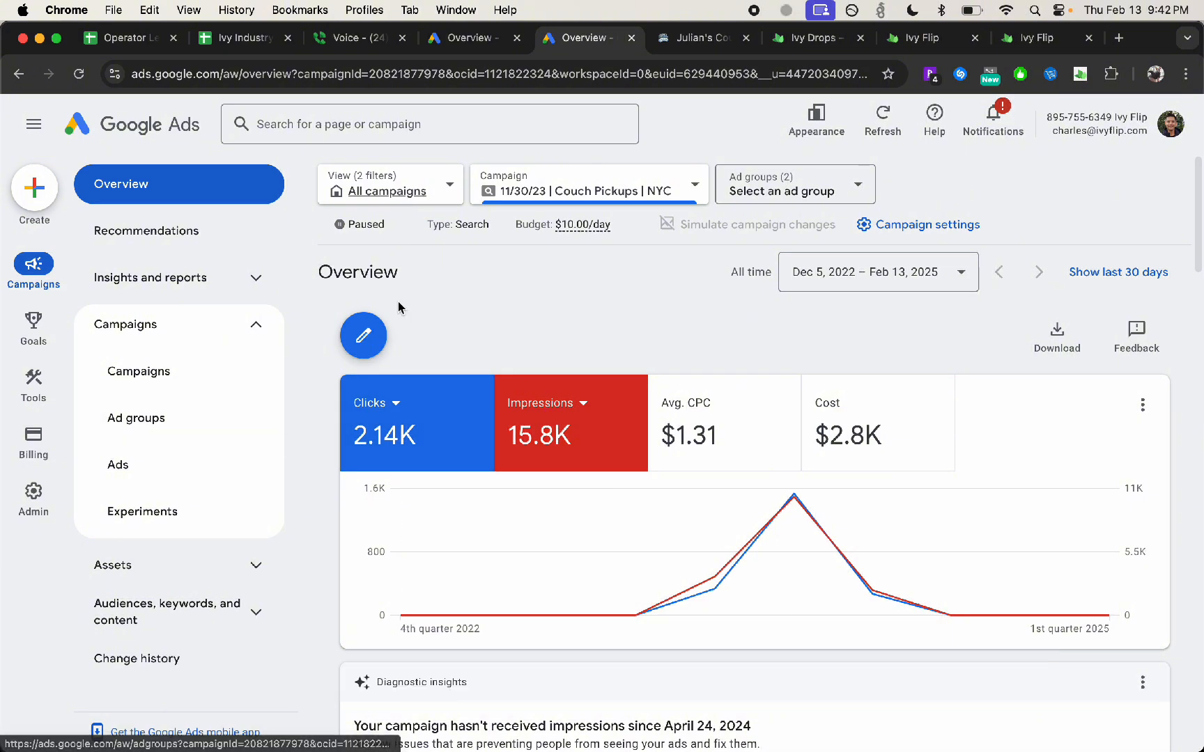
pyautogui.click(128, 362)
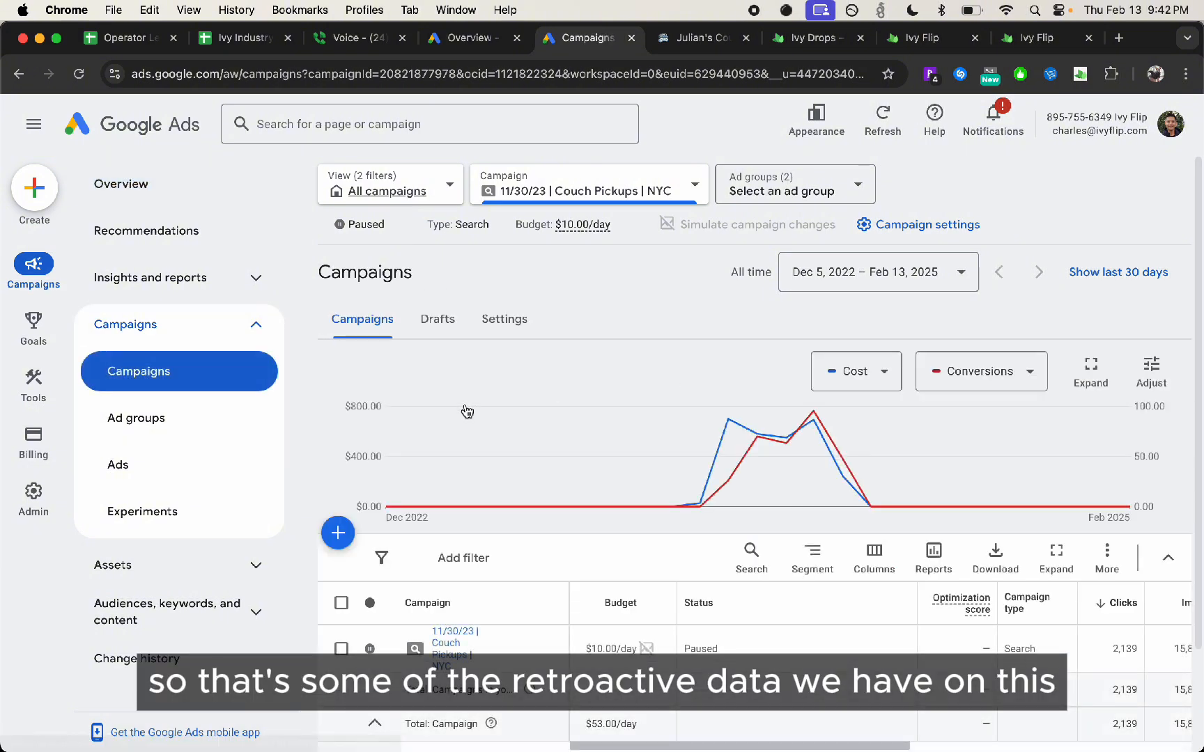
pyautogui.click(397, 189)
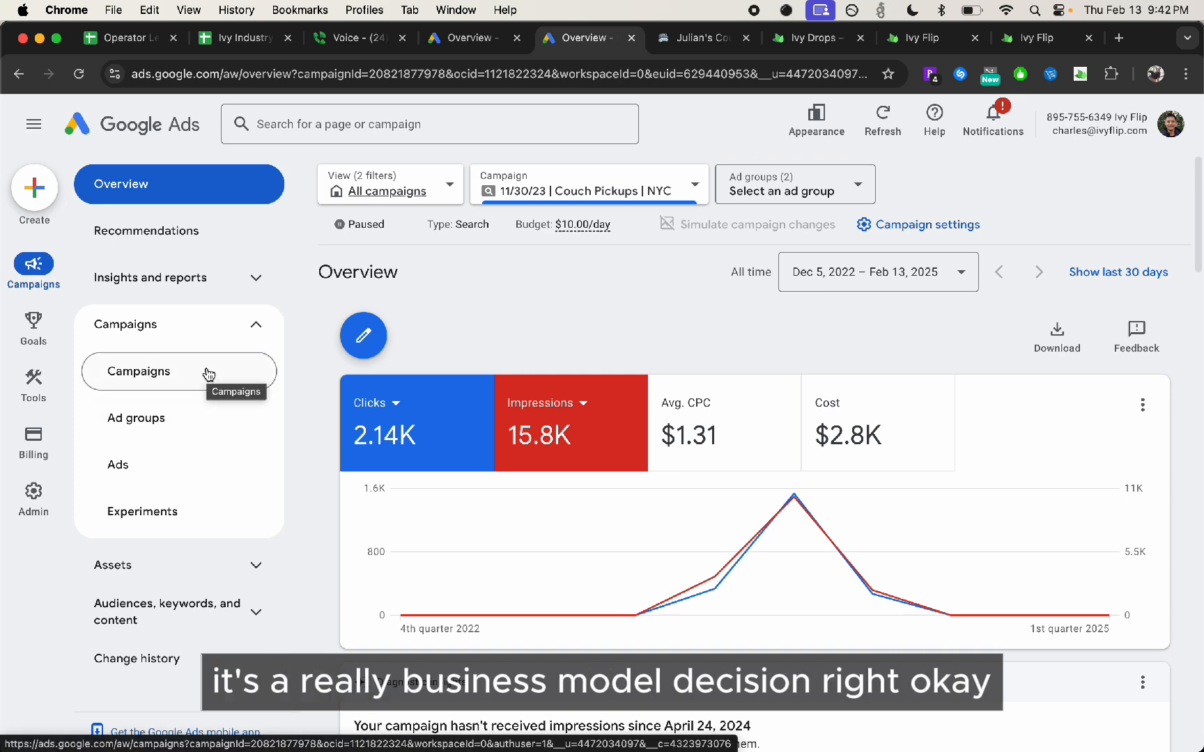
# Start a new campaign from the campaigns page, choose Leads as its objective, and review the listed conversion goals
pyautogui.click(171, 372)
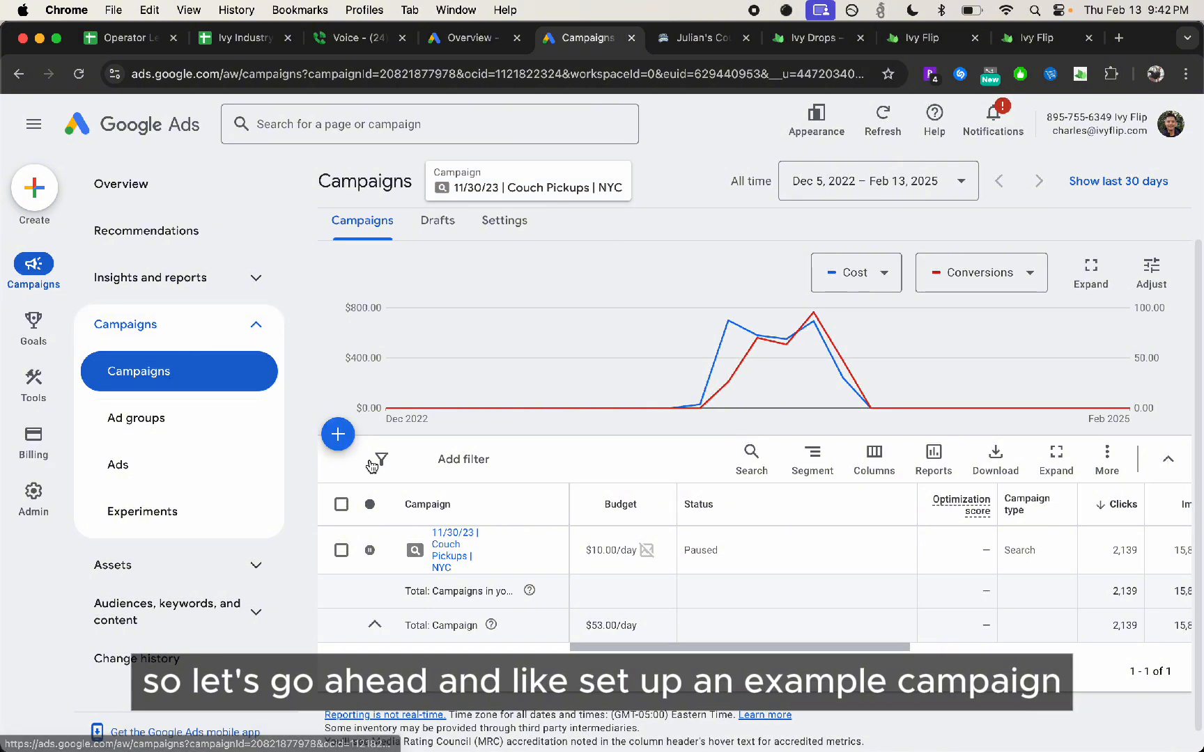
pyautogui.click(337, 434)
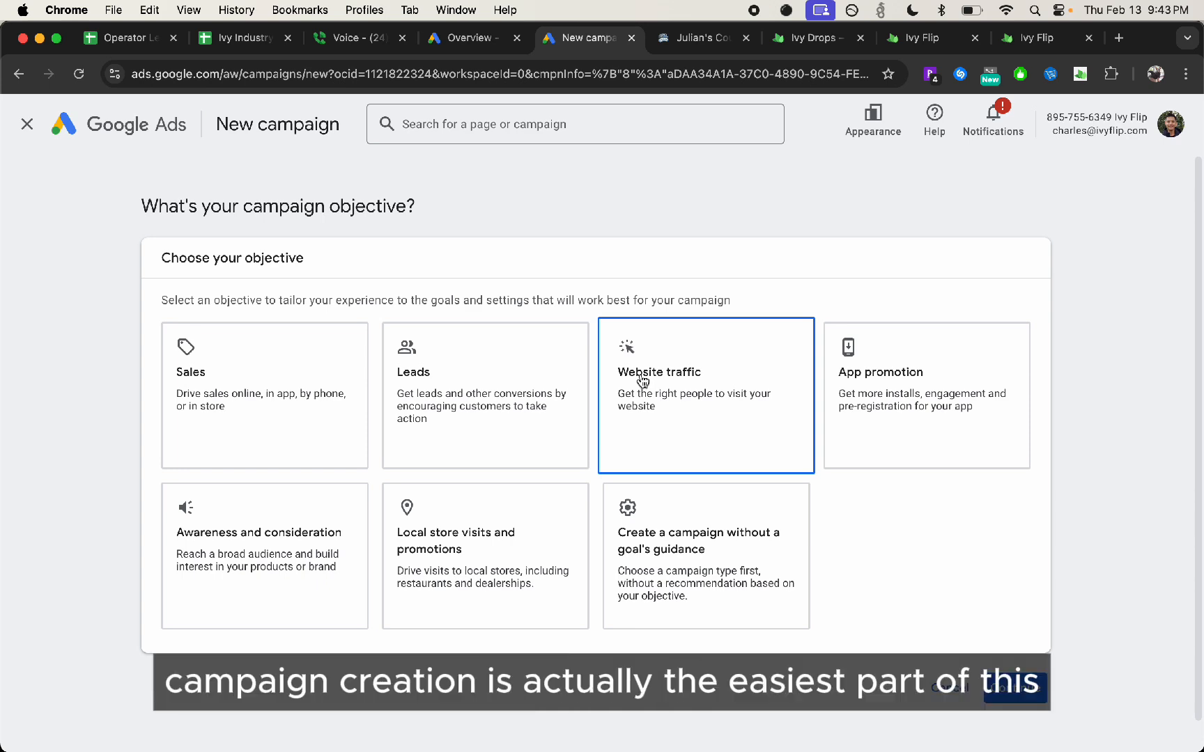
pyautogui.click(550, 400)
pyautogui.scroll(-7, 348, 502)
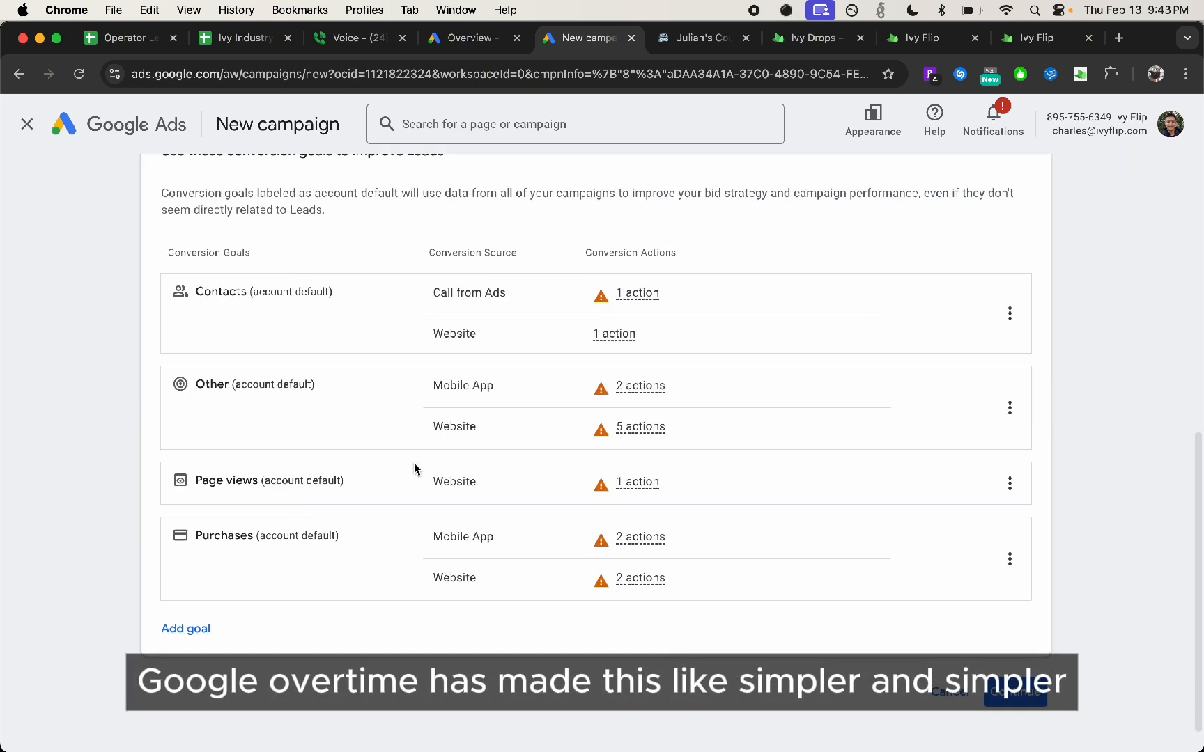
pyautogui.scroll(7, 414, 469)
pyautogui.scroll(-5, 631, 537)
pyautogui.moveTo(635, 540)
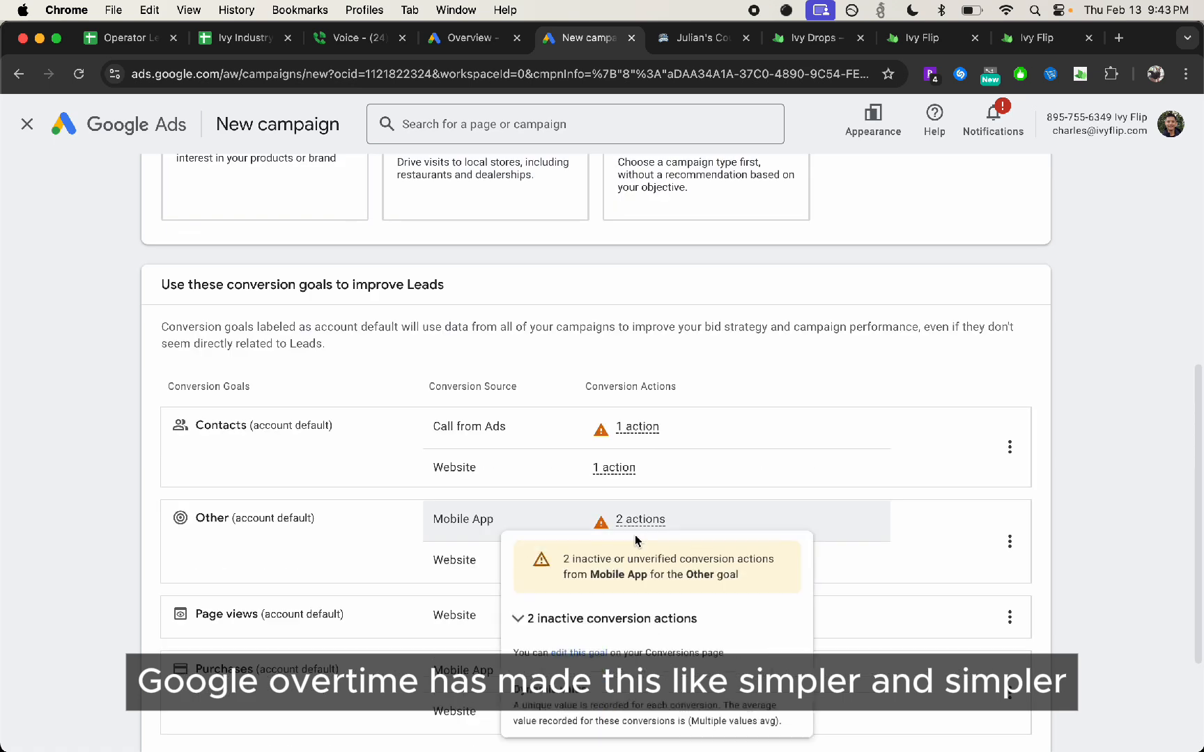
pyautogui.scroll(-3, 1023, 454)
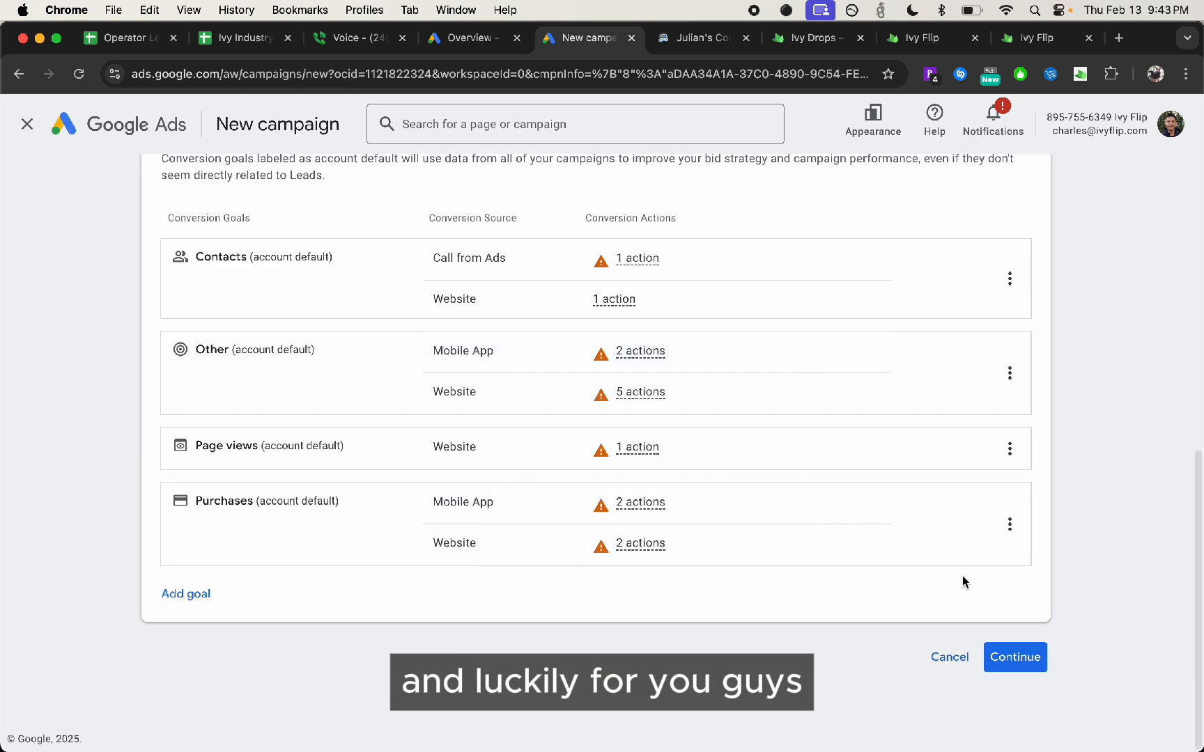
# Examine the campaign objective choices and the account-default conversion goals listed for improving Leads
pyautogui.scroll(6, 443, 487)
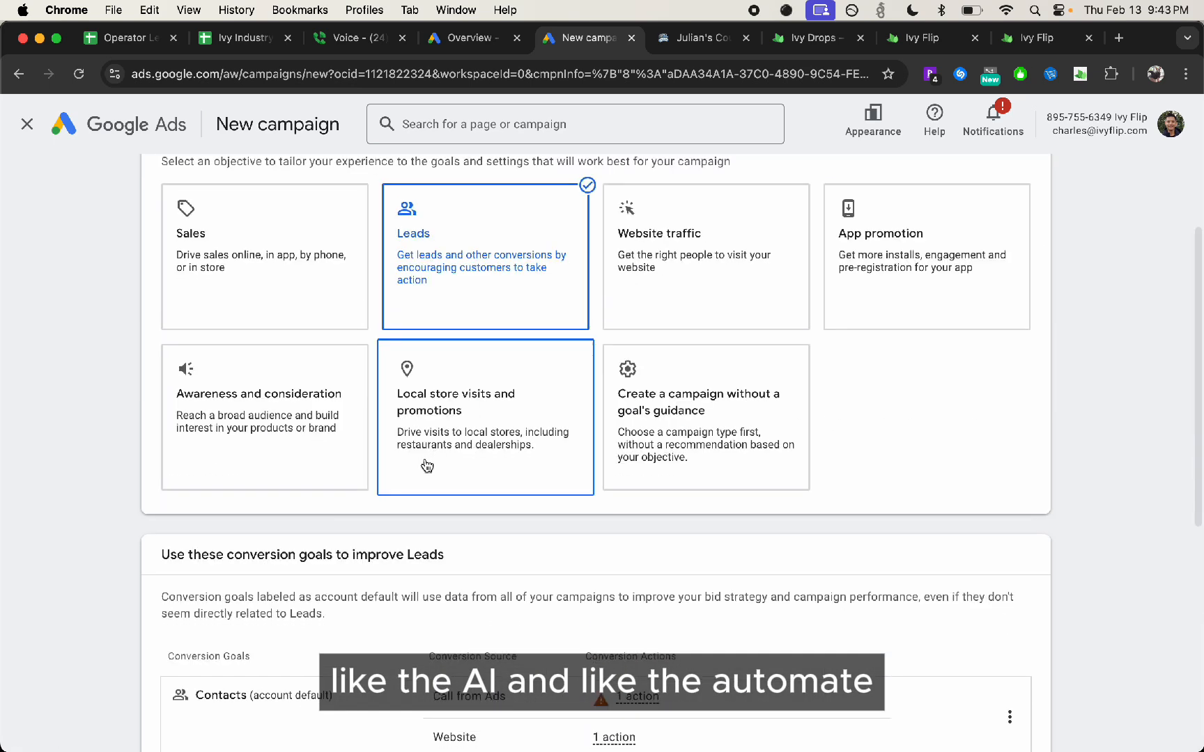
pyautogui.scroll(2, 372, 511)
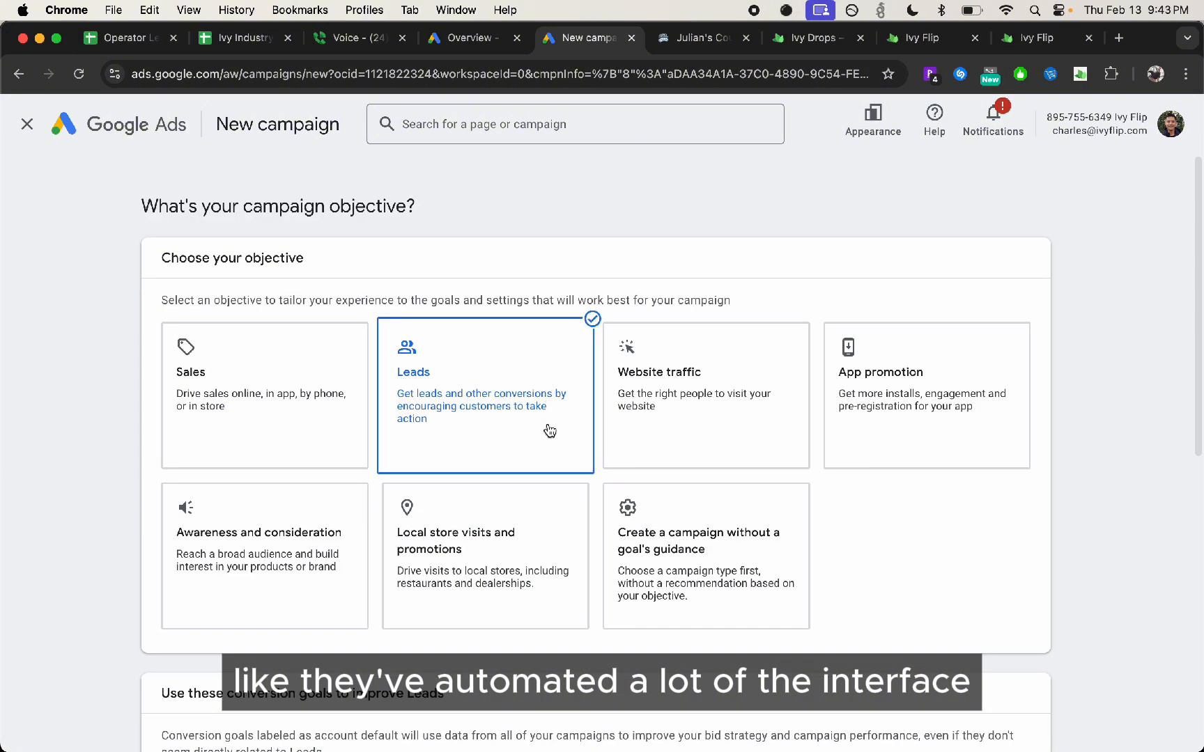
pyautogui.scroll(-1, 566, 456)
pyautogui.scroll(-3, 570, 474)
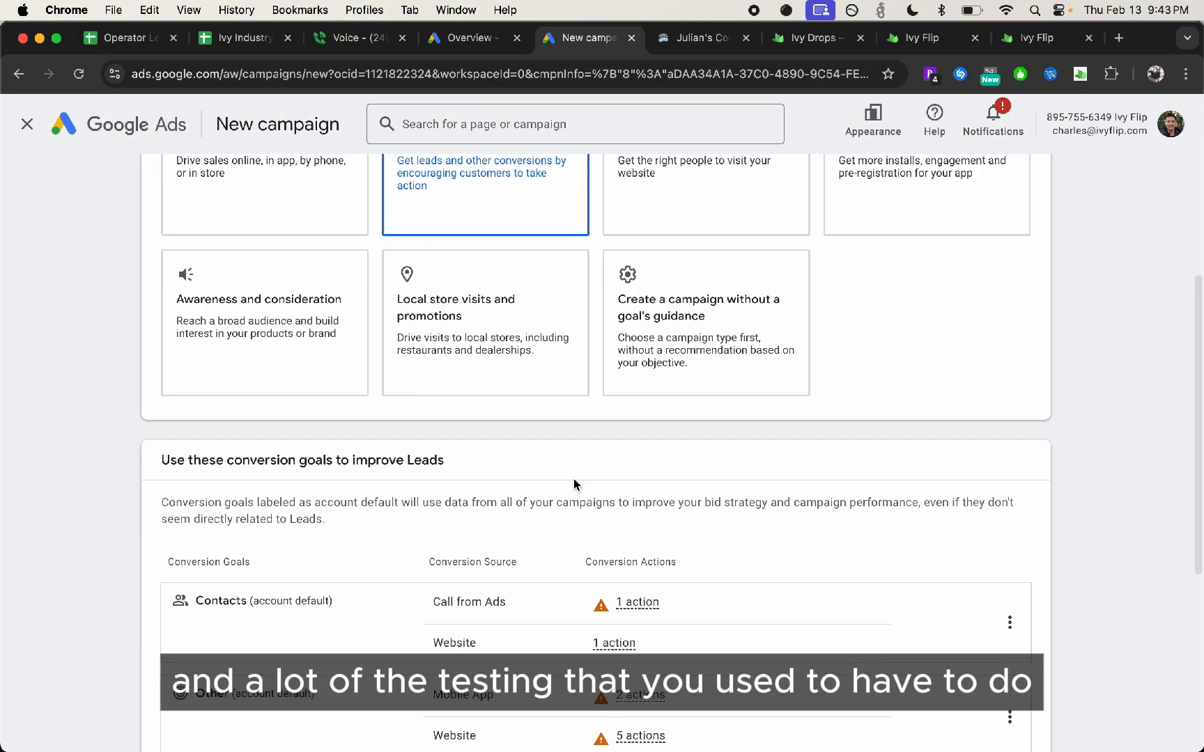
pyautogui.scroll(-5, 877, 461)
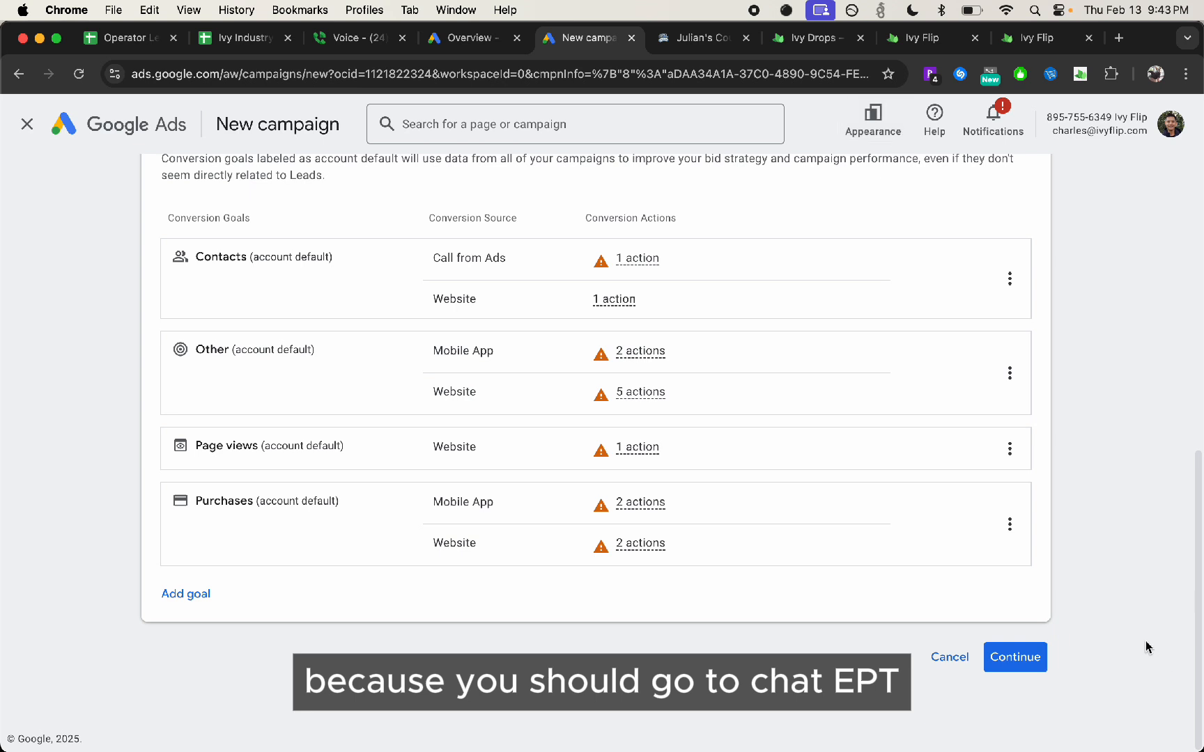
pyautogui.scroll(1, 968, 427)
pyautogui.scroll(5, 968, 427)
pyautogui.scroll(6, 1107, 425)
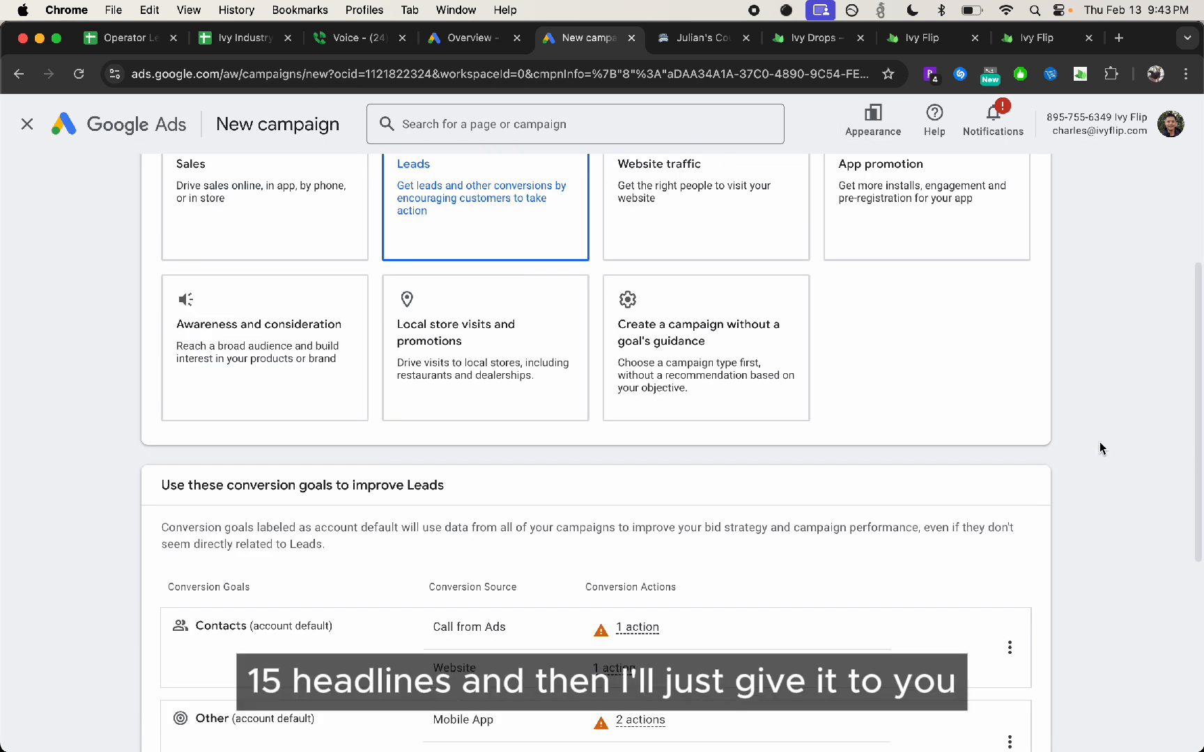
pyautogui.scroll(-10, 1103, 437)
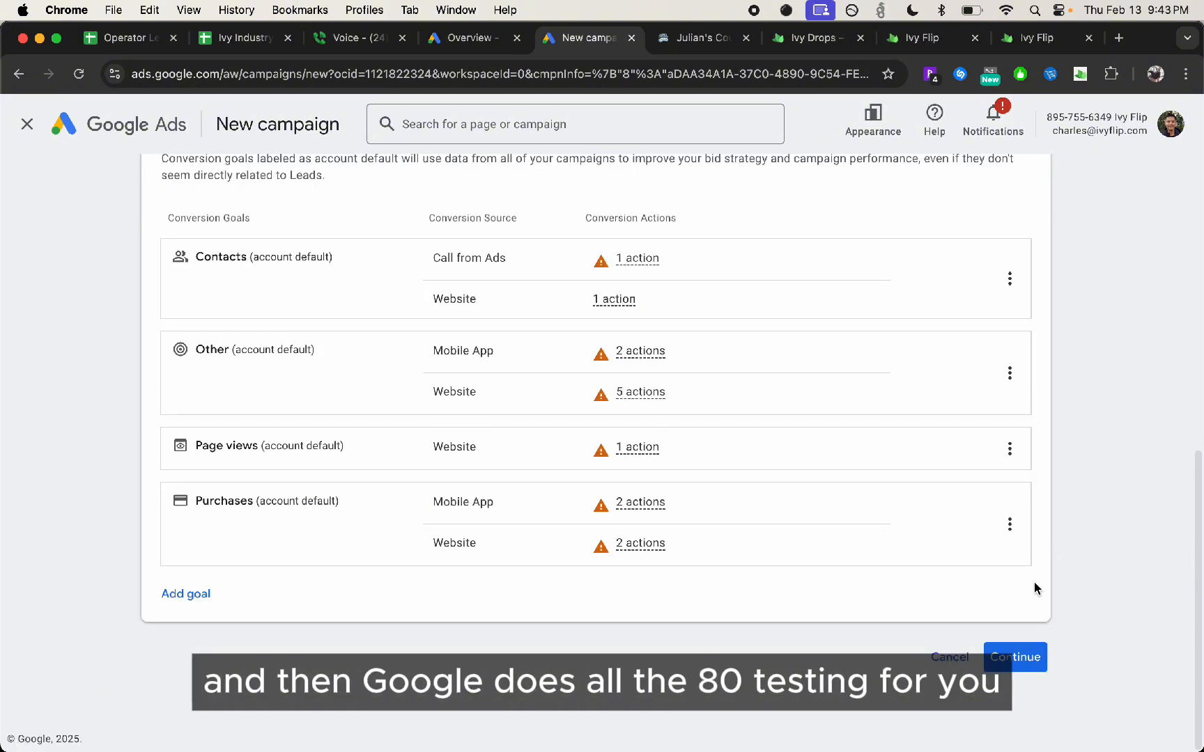
pyautogui.scroll(15, 1037, 580)
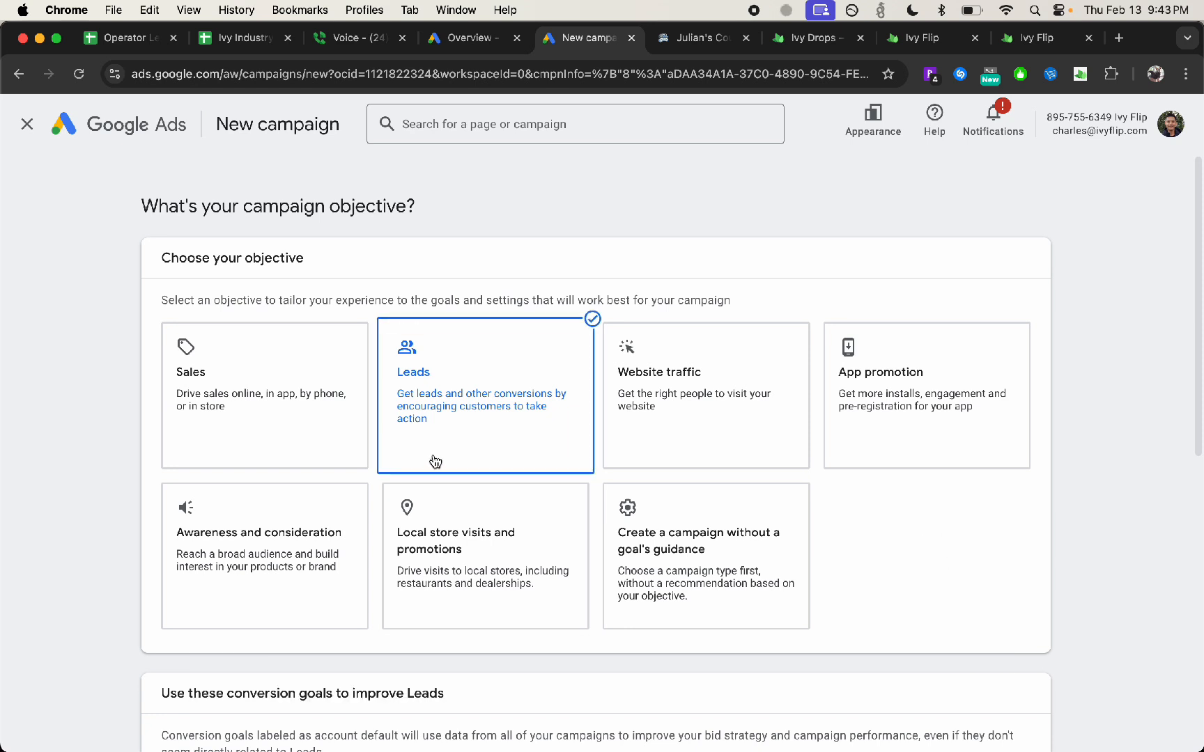
pyautogui.scroll(-15, 922, 640)
pyautogui.scroll(3, 922, 640)
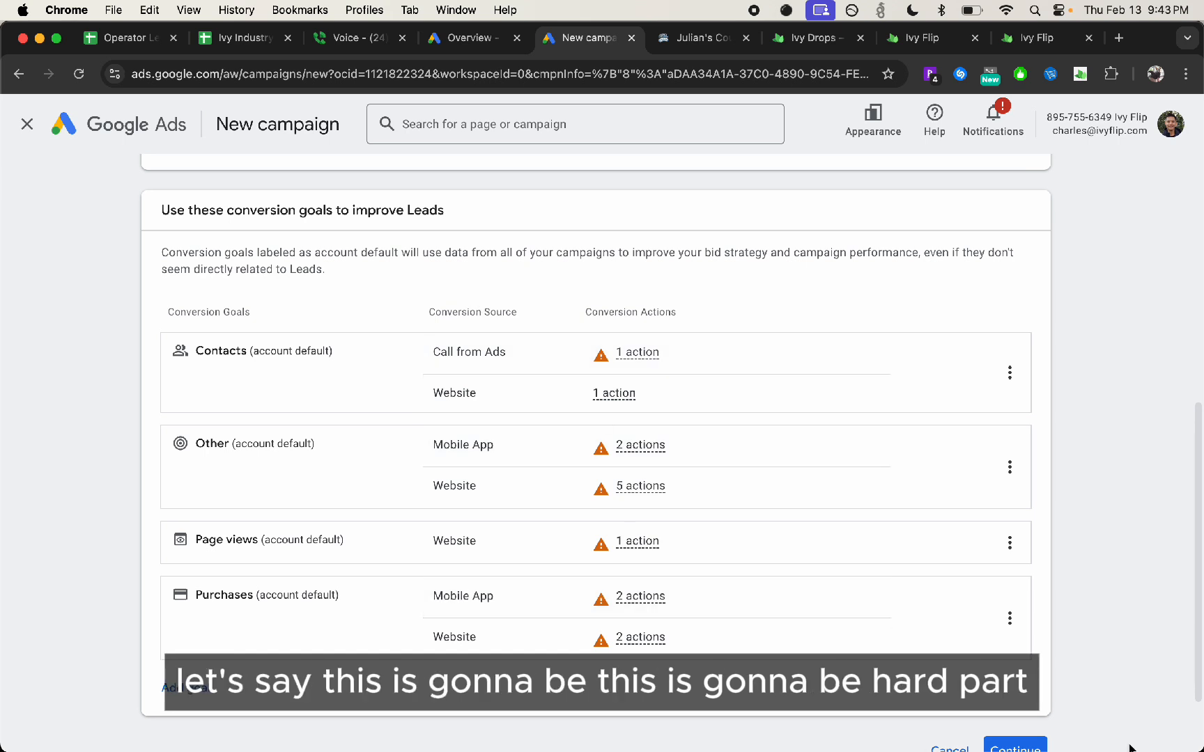
pyautogui.scroll(1, 553, 328)
pyautogui.moveTo(164, 224); pyautogui.dragTo(386, 268)
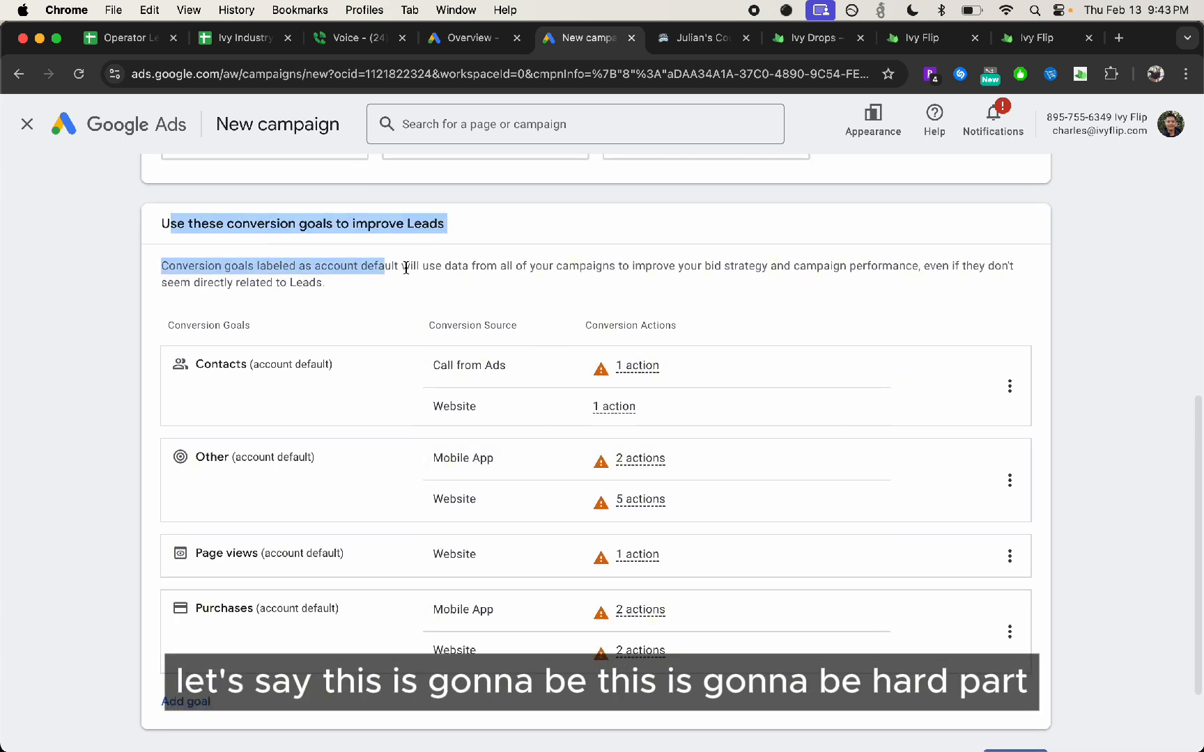
pyautogui.click(348, 281)
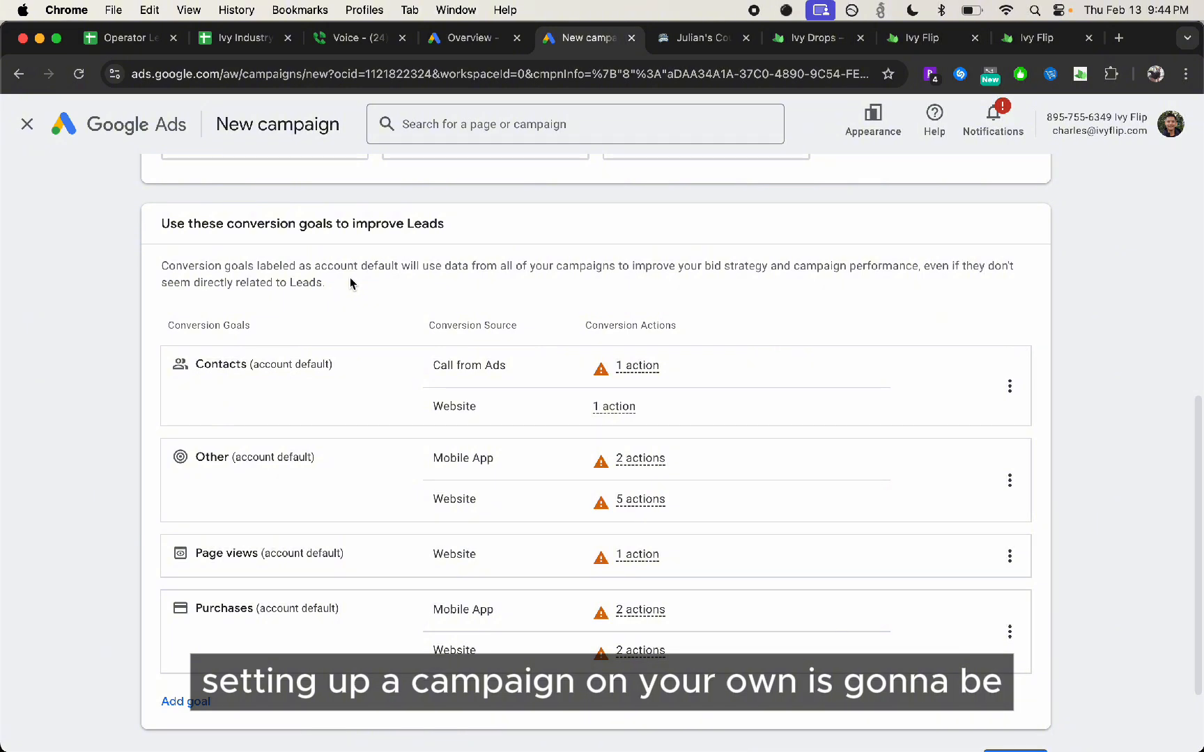
pyautogui.scroll(-3, 1027, 404)
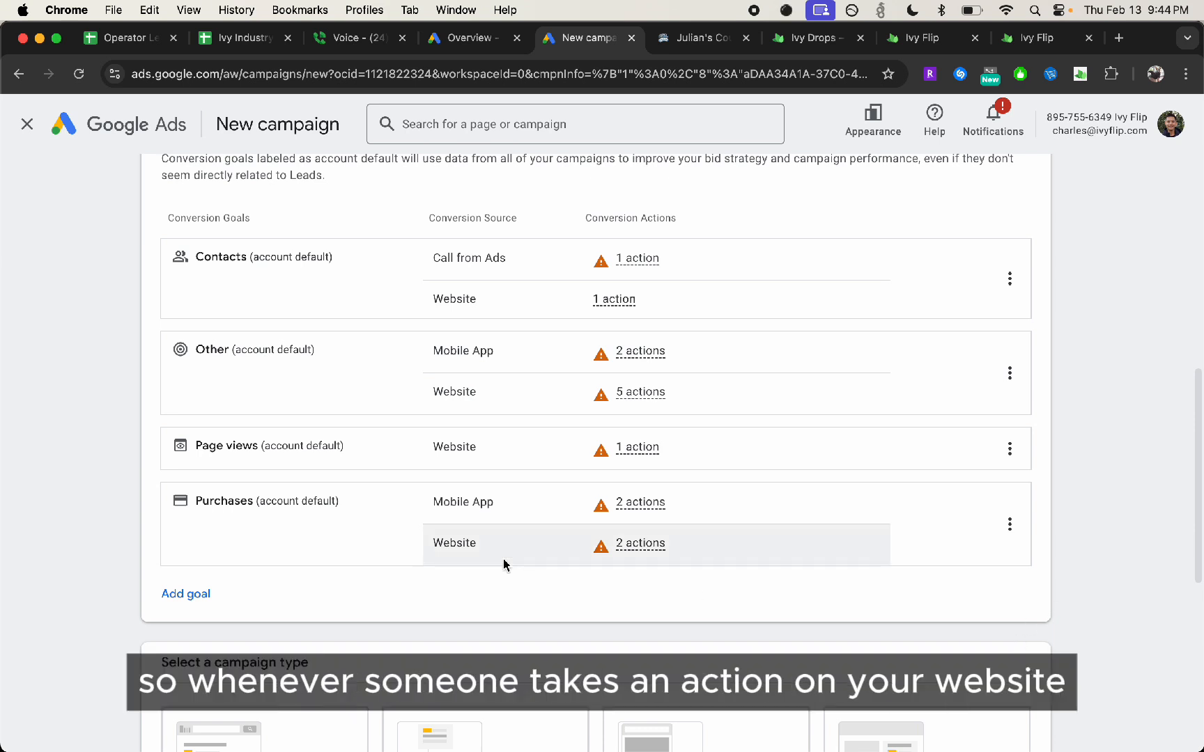
pyautogui.moveTo(505, 565)
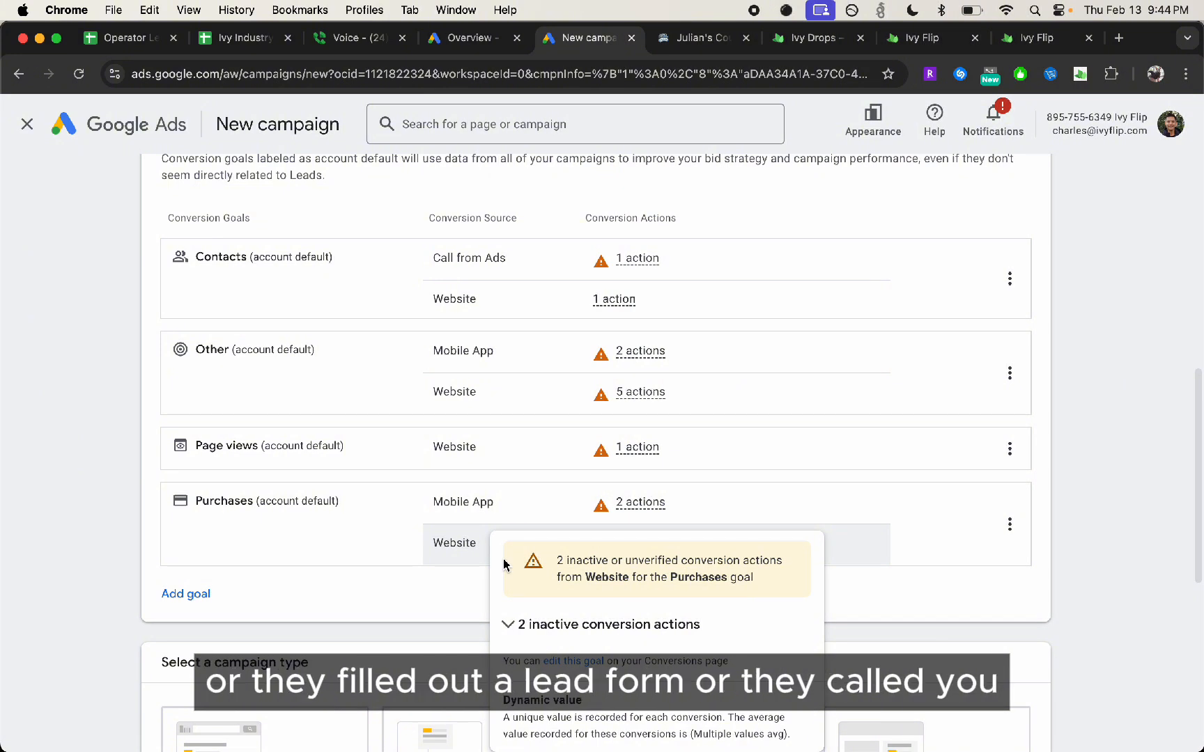
pyautogui.scroll(-5, 1003, 521)
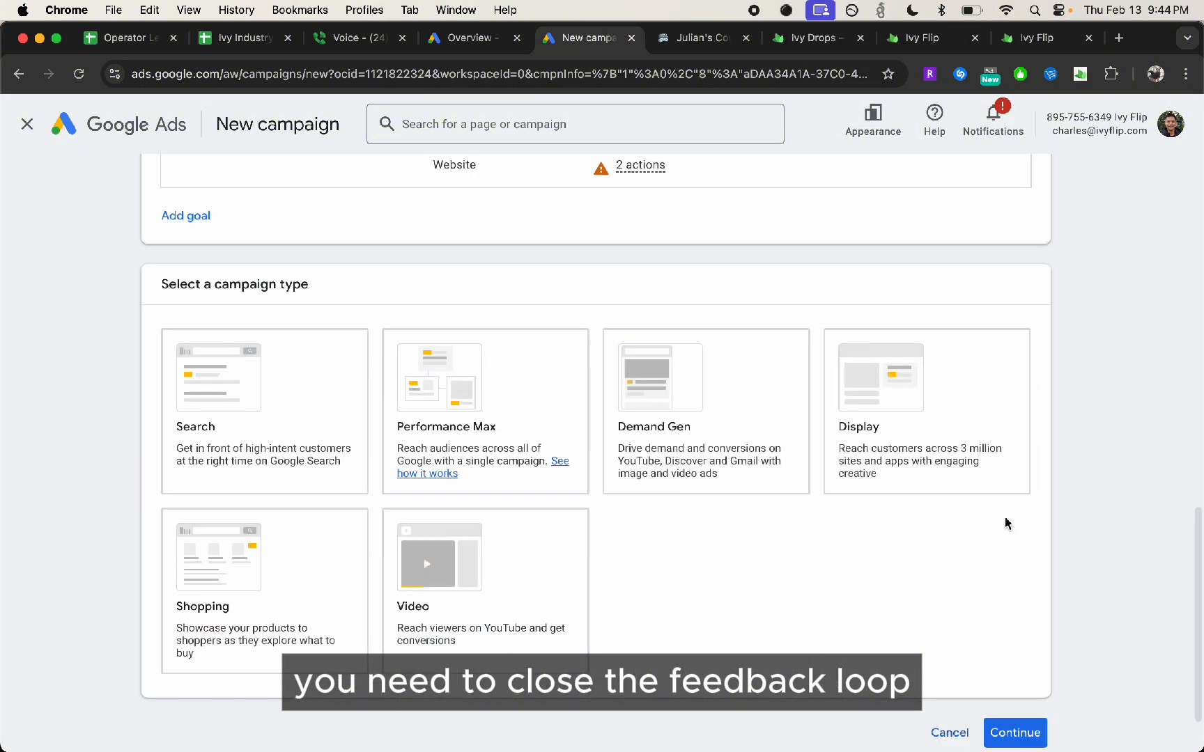
pyautogui.click(293, 460)
pyautogui.scroll(-2, 932, 583)
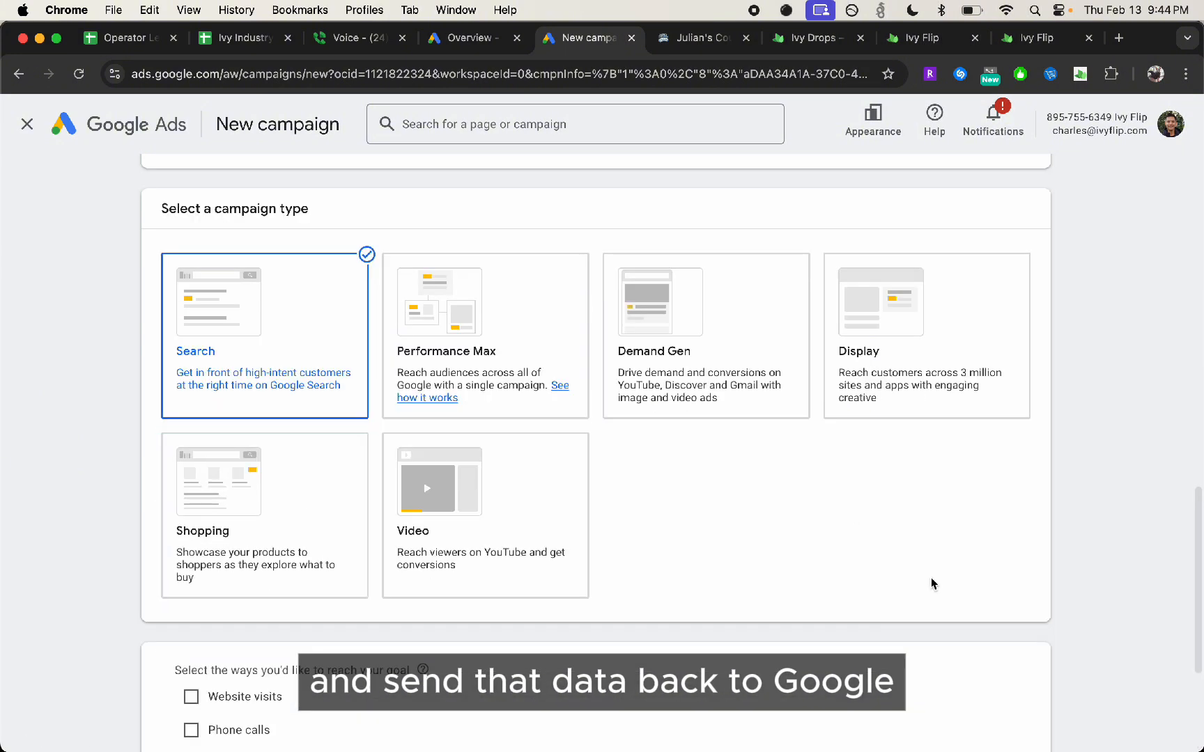
pyautogui.scroll(-5, 883, 585)
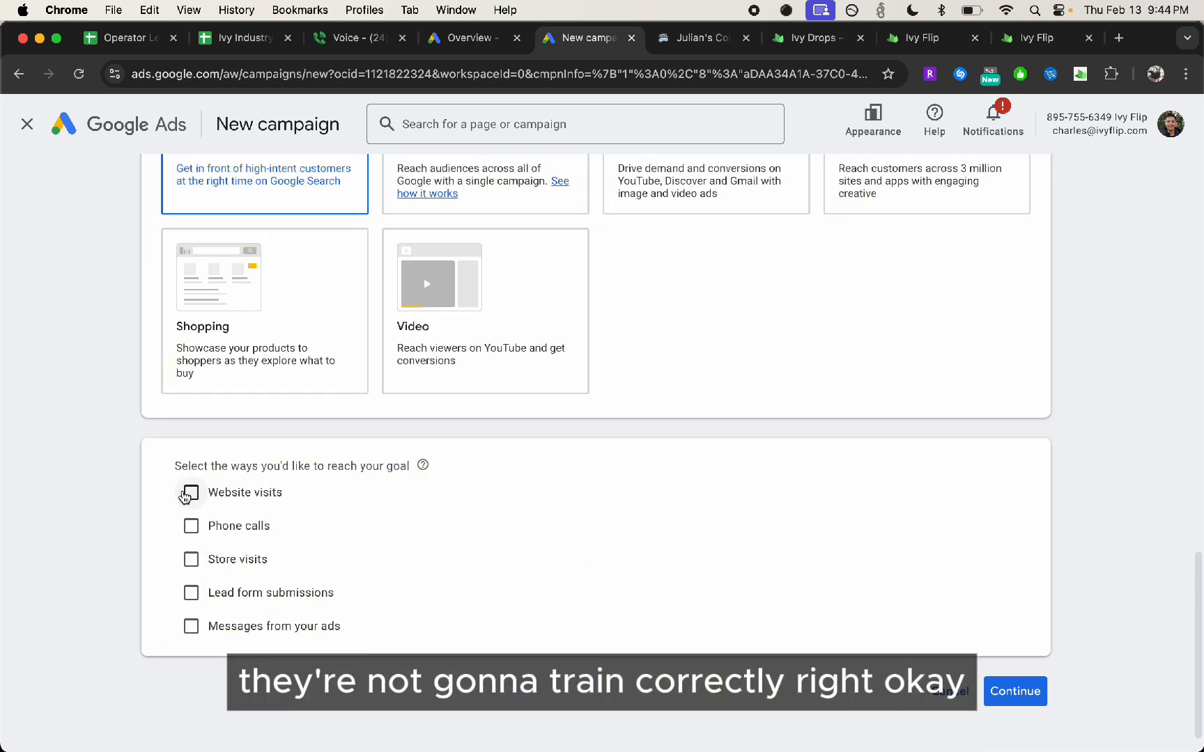
pyautogui.click(186, 493)
# Name the campaign "Fuquay-Varina | NC | Pick-up Ads"
pyautogui.scroll(-5, 268, 582)
pyautogui.click(273, 564)
pyautogui.tripleClick(281, 557)
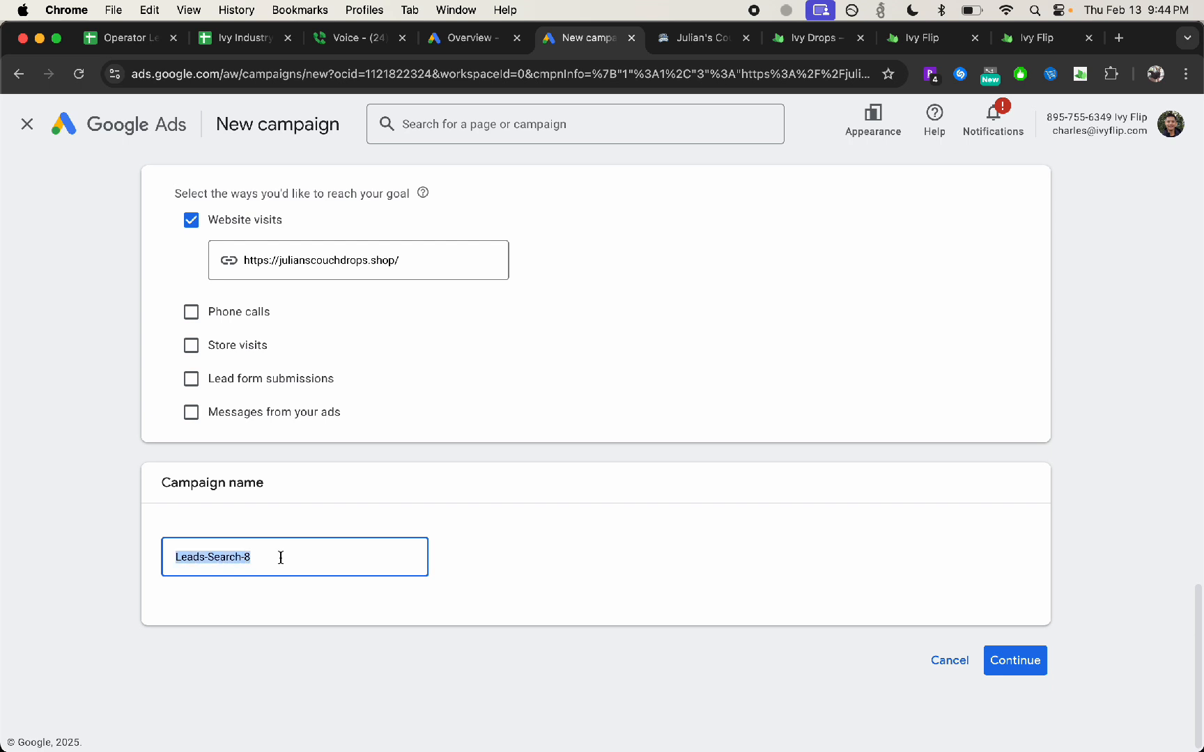
pyautogui.press('BackSpace')
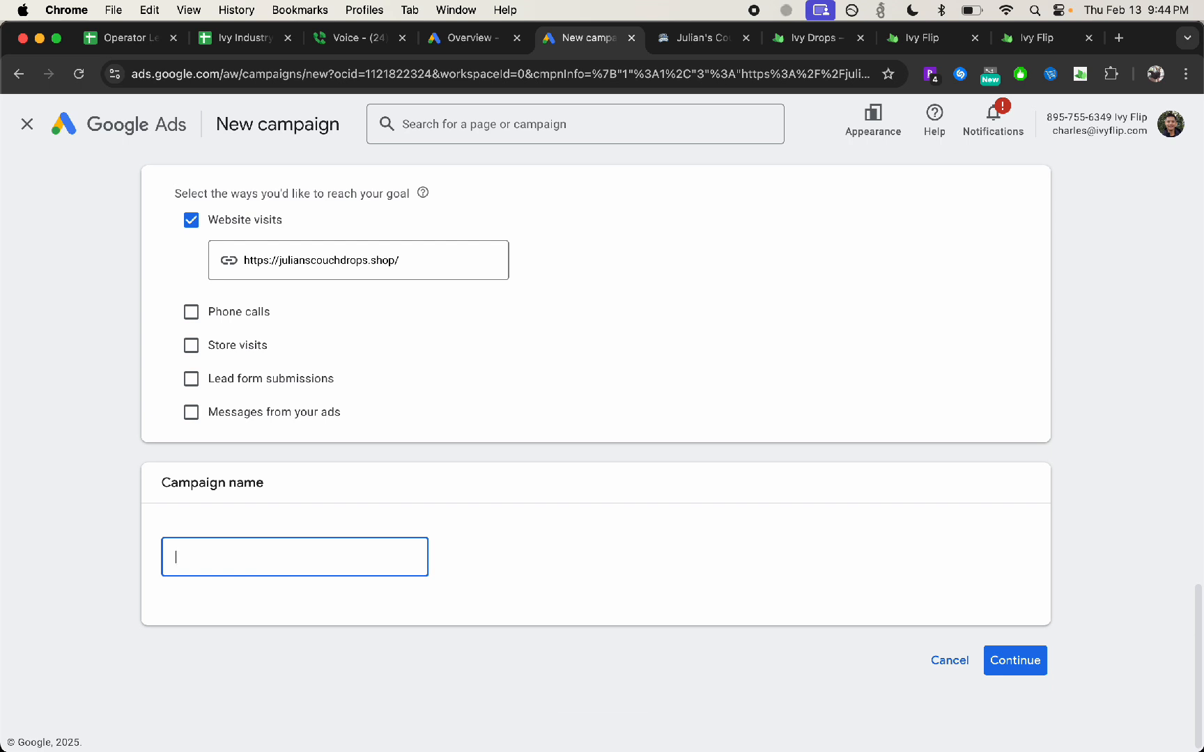
pyautogui.write('NO')
pyautogui.write('r')
pyautogui.press('BackSpace')
pyautogui.press('BackSpace')
pyautogui.write('ort')
pyautogui.hotkey('ctrl', 'a')
pyautogui.write('Fuquay-Varina')
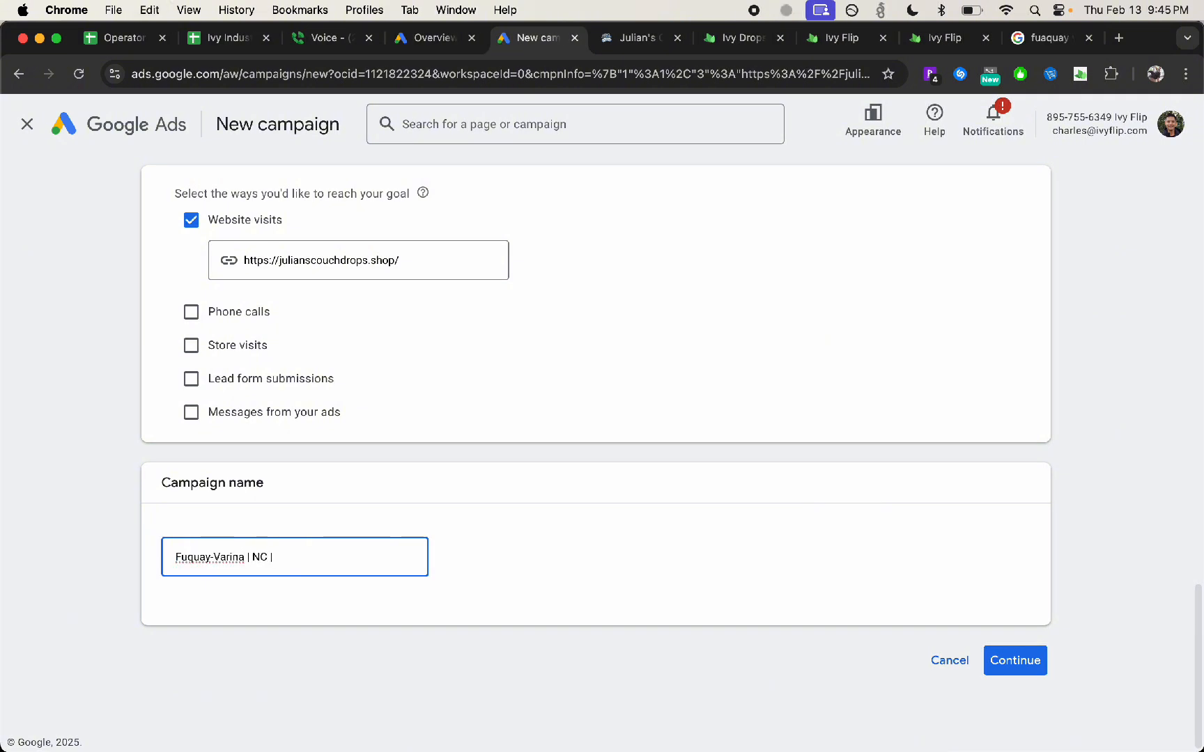
pyautogui.write(' | NC | Pick-up Ads')
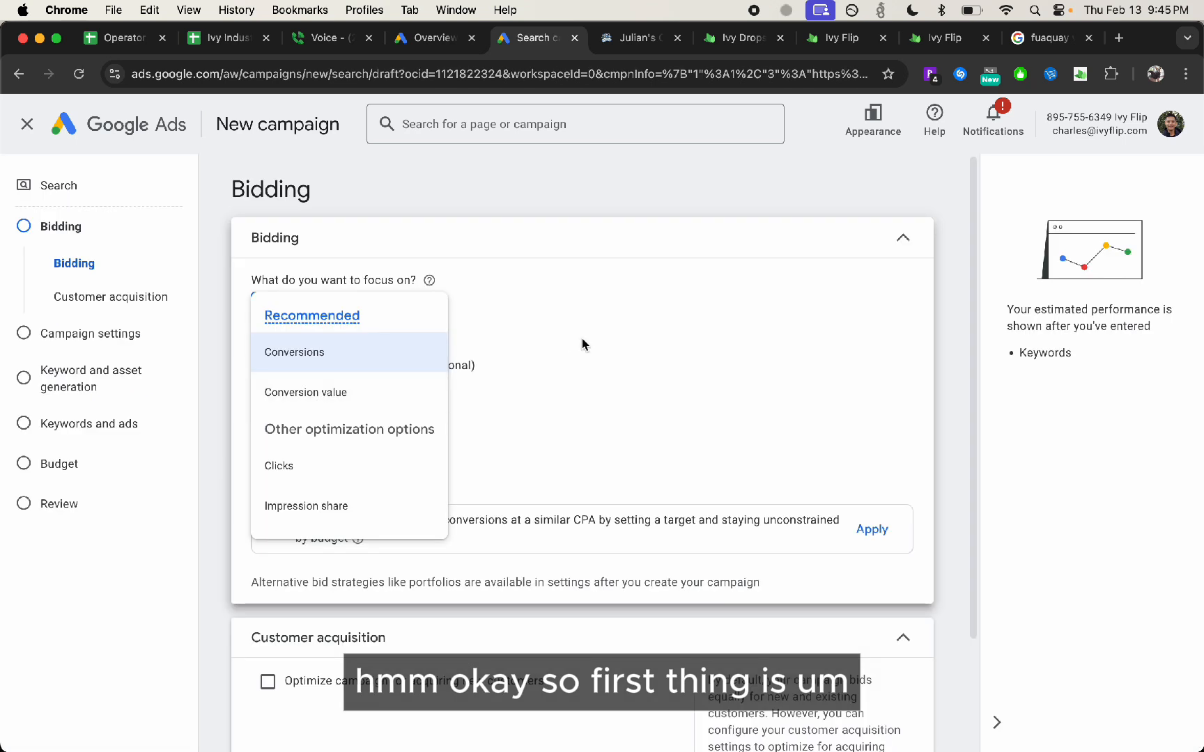
# Continue to the bidding settings and select Conversions as the bidding focus
pyautogui.click(257, 358)
pyautogui.click(296, 311)
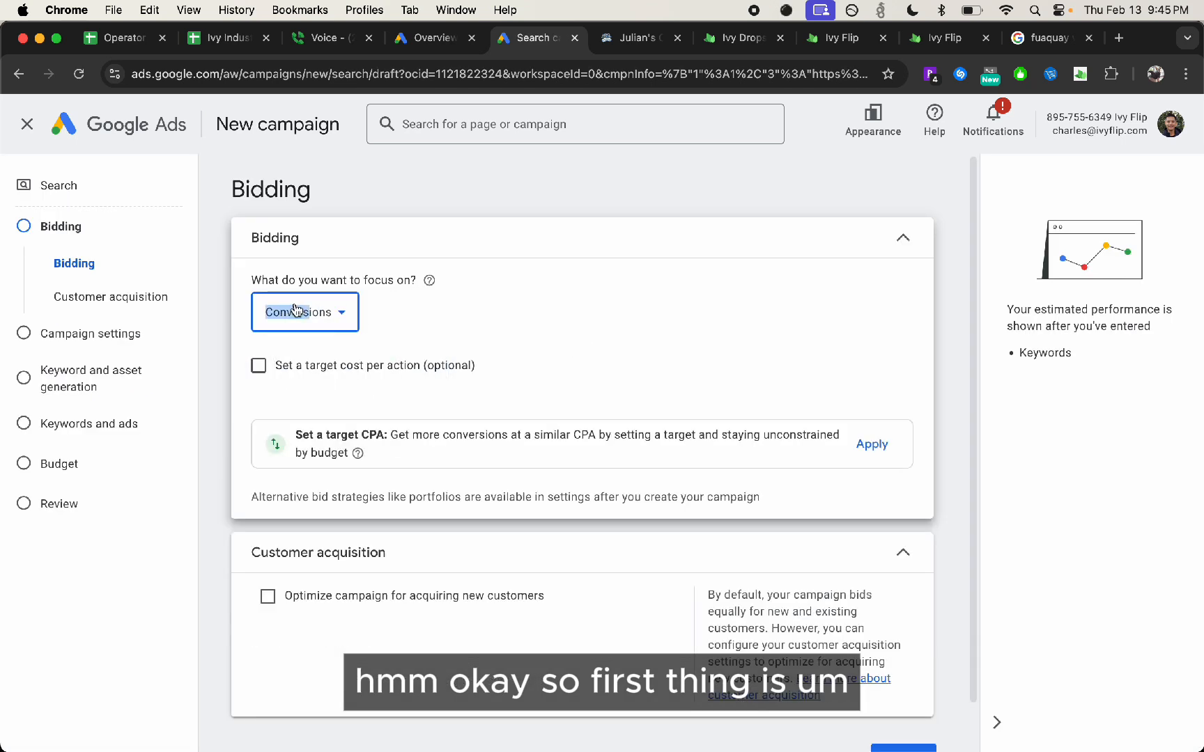
pyautogui.click(385, 343)
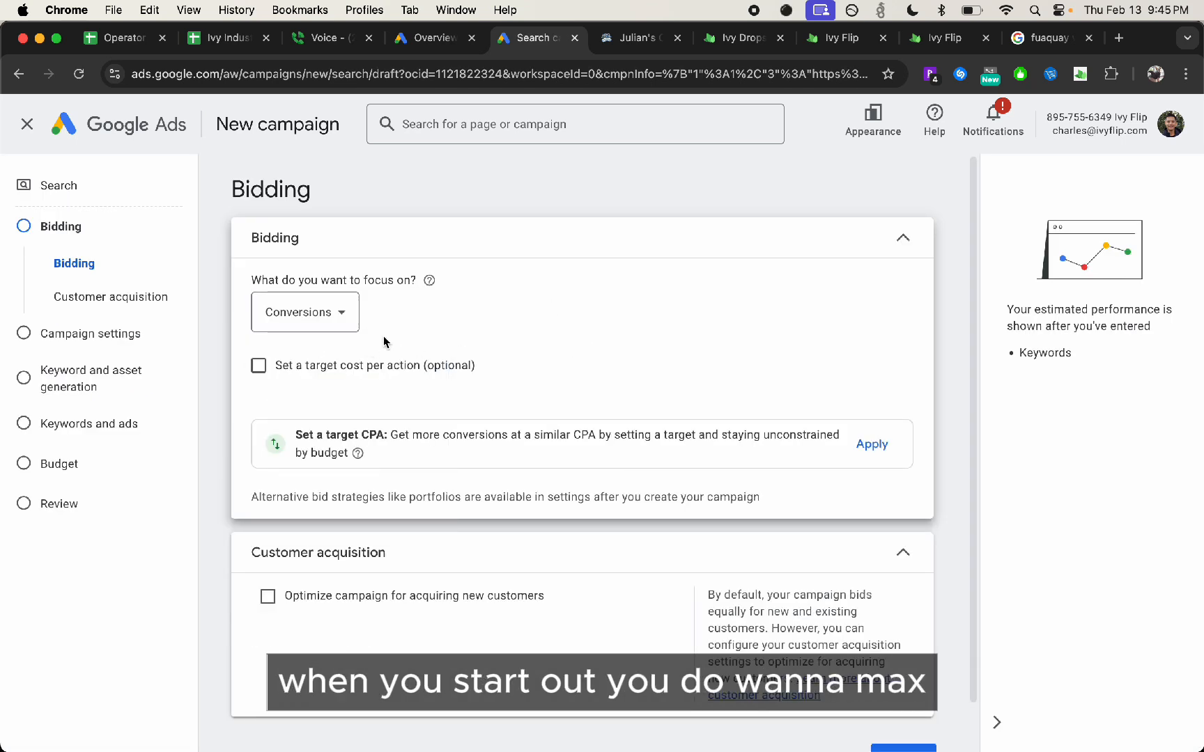
pyautogui.click(314, 327)
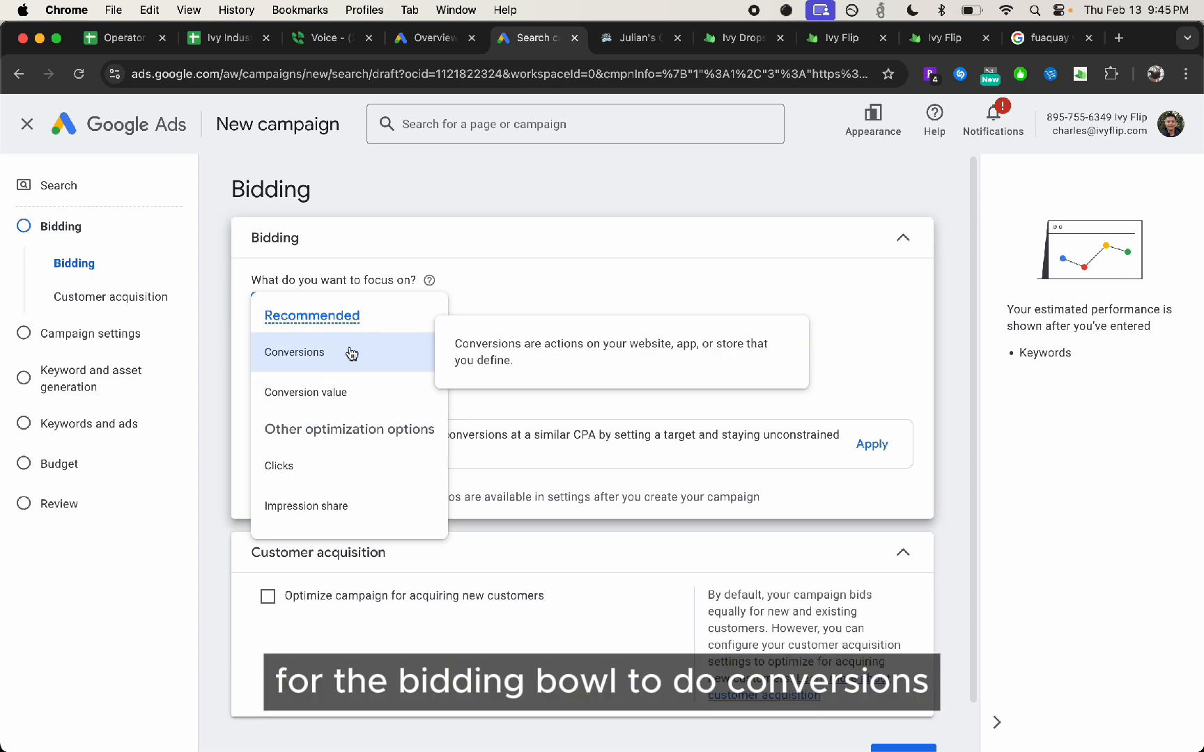
pyautogui.click(306, 359)
pyautogui.click(407, 248)
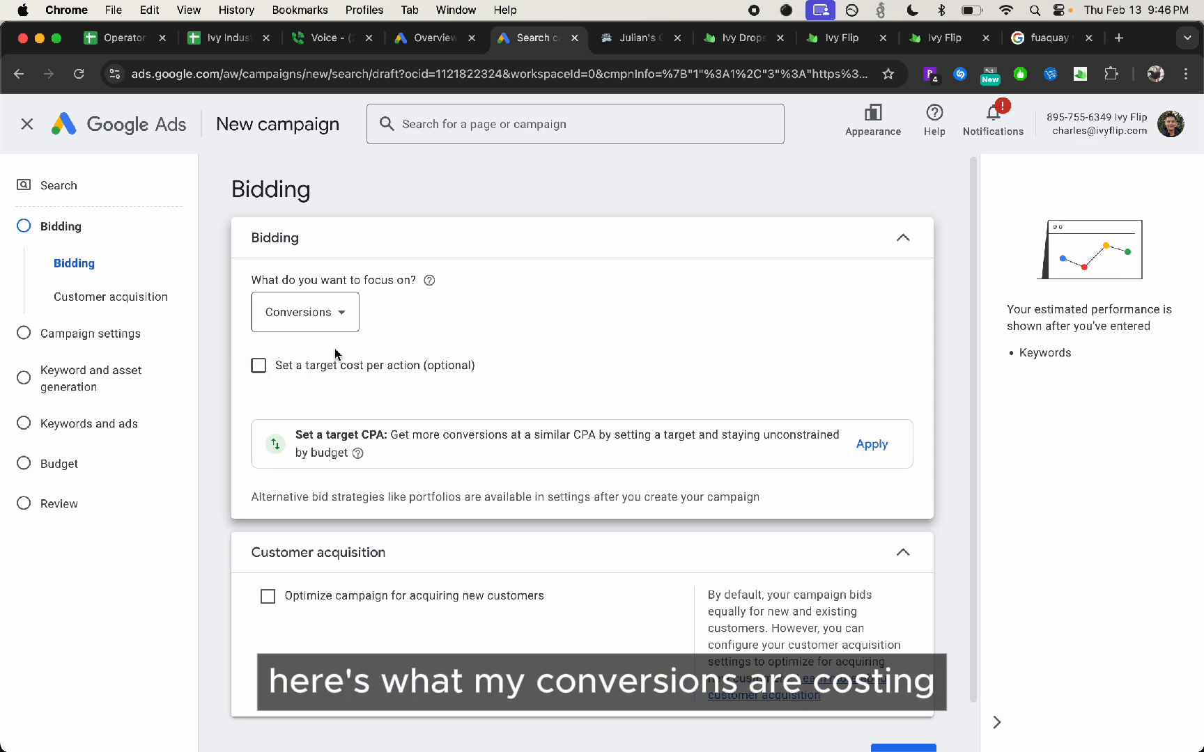
# Enable a target cost per action, toggle the new-customer optimization option, and proceed to the campaign settings
pyautogui.click(314, 373)
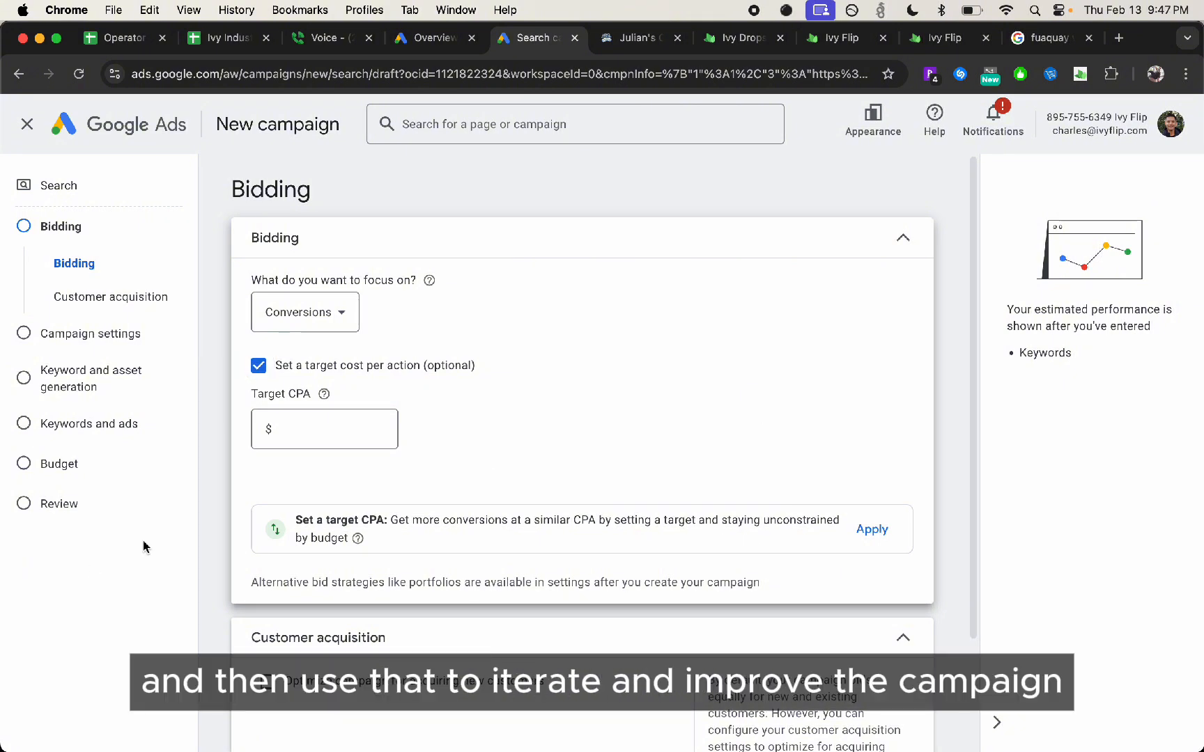
pyautogui.scroll(-2, 658, 607)
pyautogui.click(472, 550)
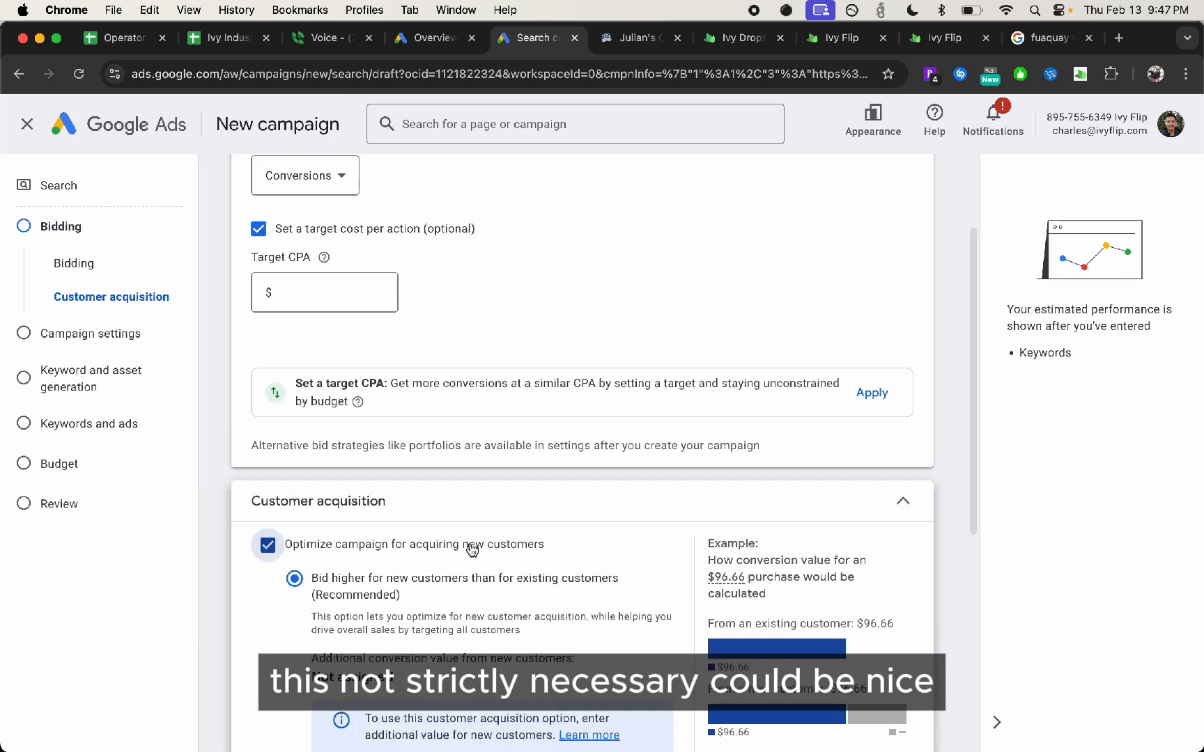
pyautogui.click(528, 551)
pyautogui.click(910, 714)
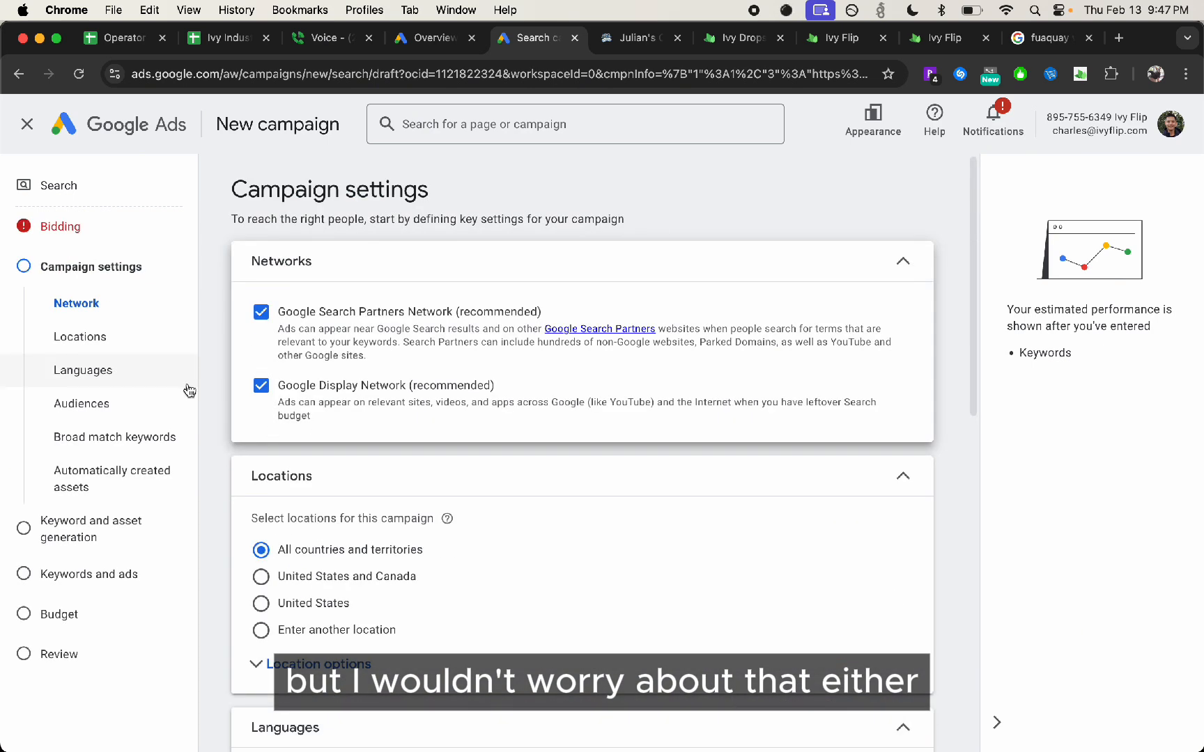
# Exclude the Google Search Partners Network and the Google Display Network from the campaign
pyautogui.click(346, 318)
pyautogui.click(322, 386)
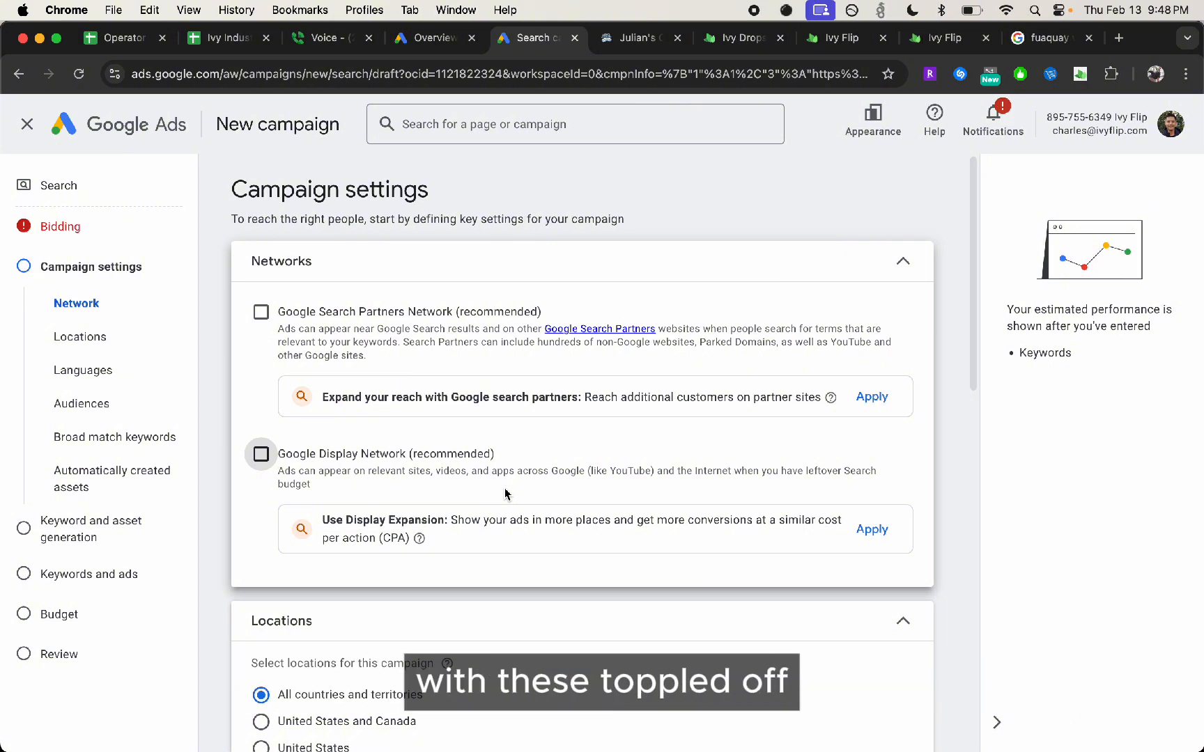
# Target a custom location and include the city of Fuquay-Varina, North Carolina, United States
pyautogui.scroll(-4, 431, 470)
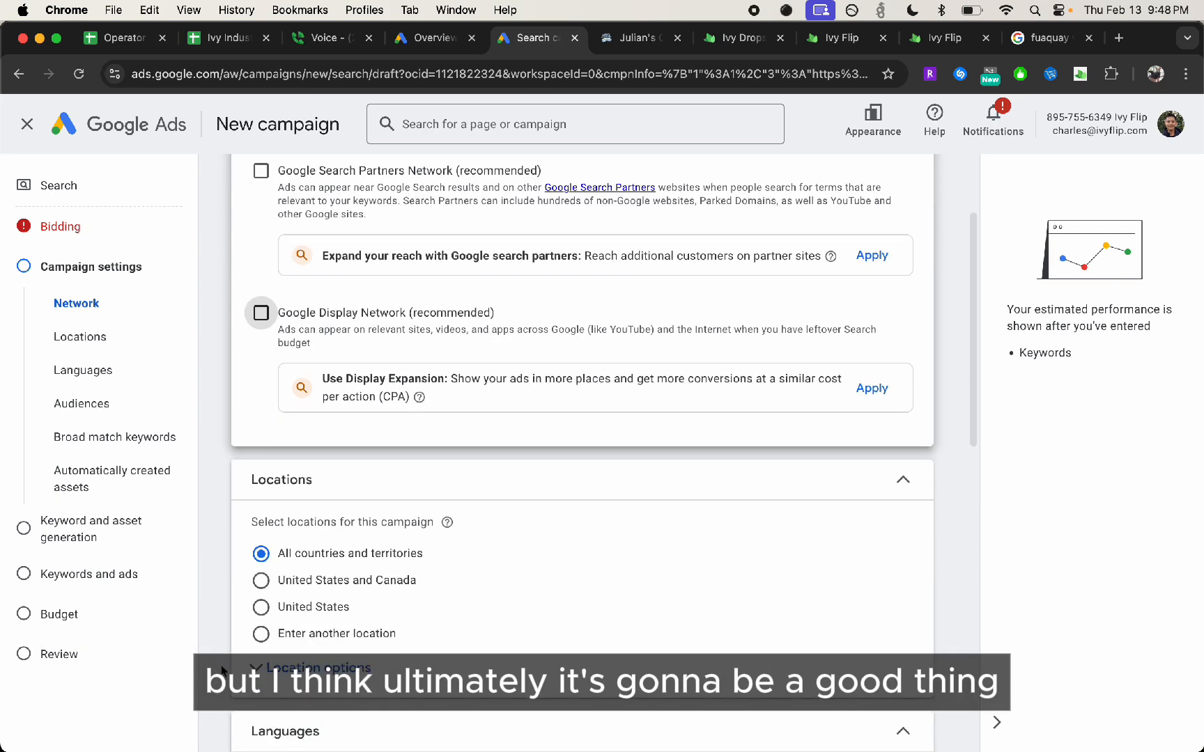
pyautogui.click(327, 525)
pyautogui.click(420, 578)
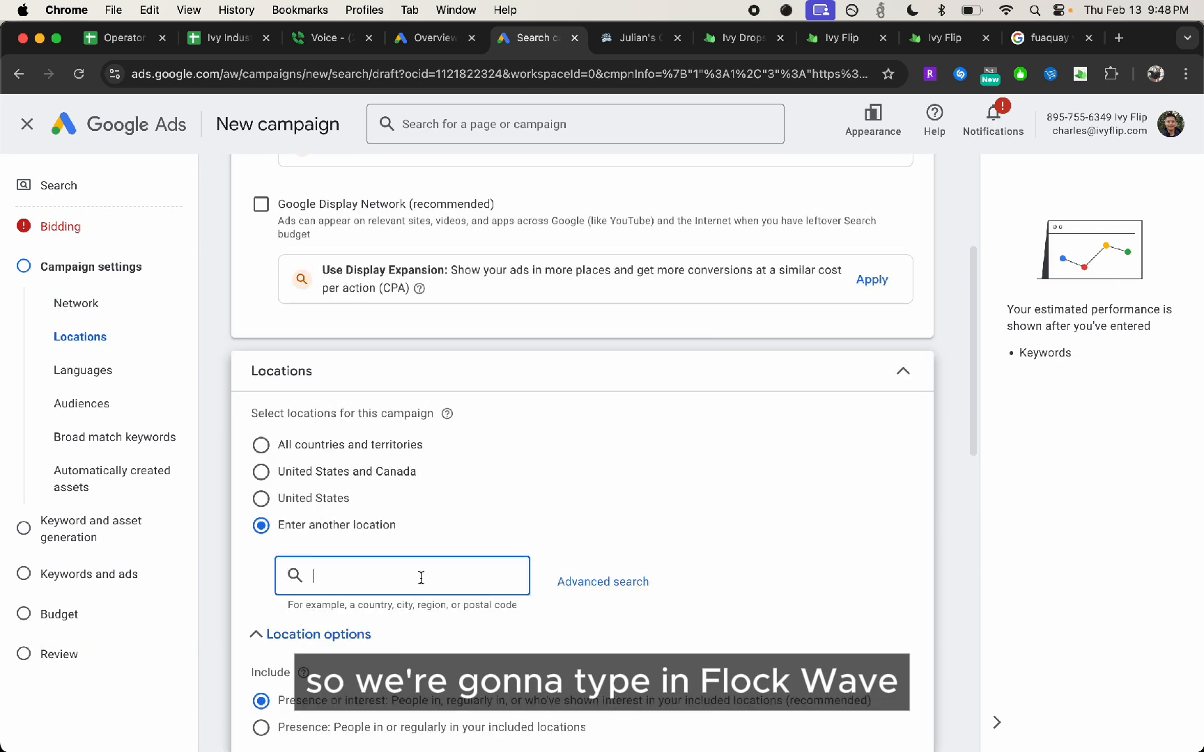
pyautogui.write('Fuquay-Varina')
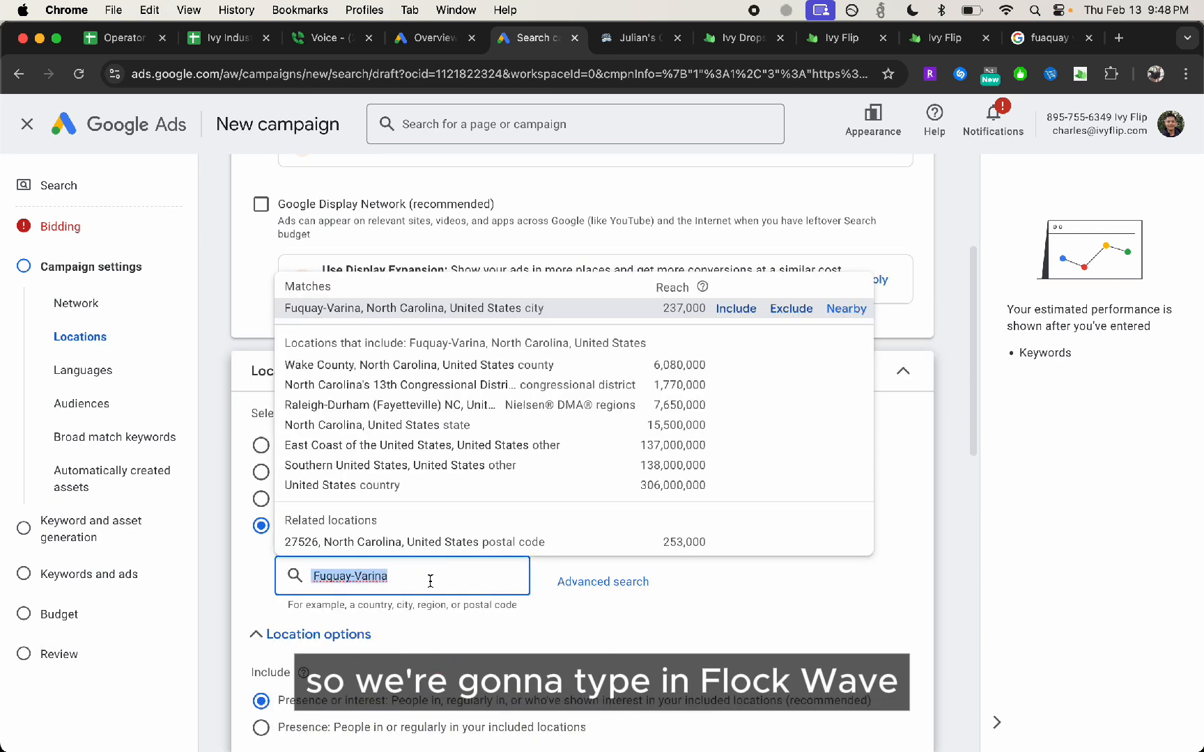
pyautogui.click(731, 310)
# Set the location option to Presence, limiting ads to people in or regularly in the included locations
pyautogui.scroll(-1, 427, 525)
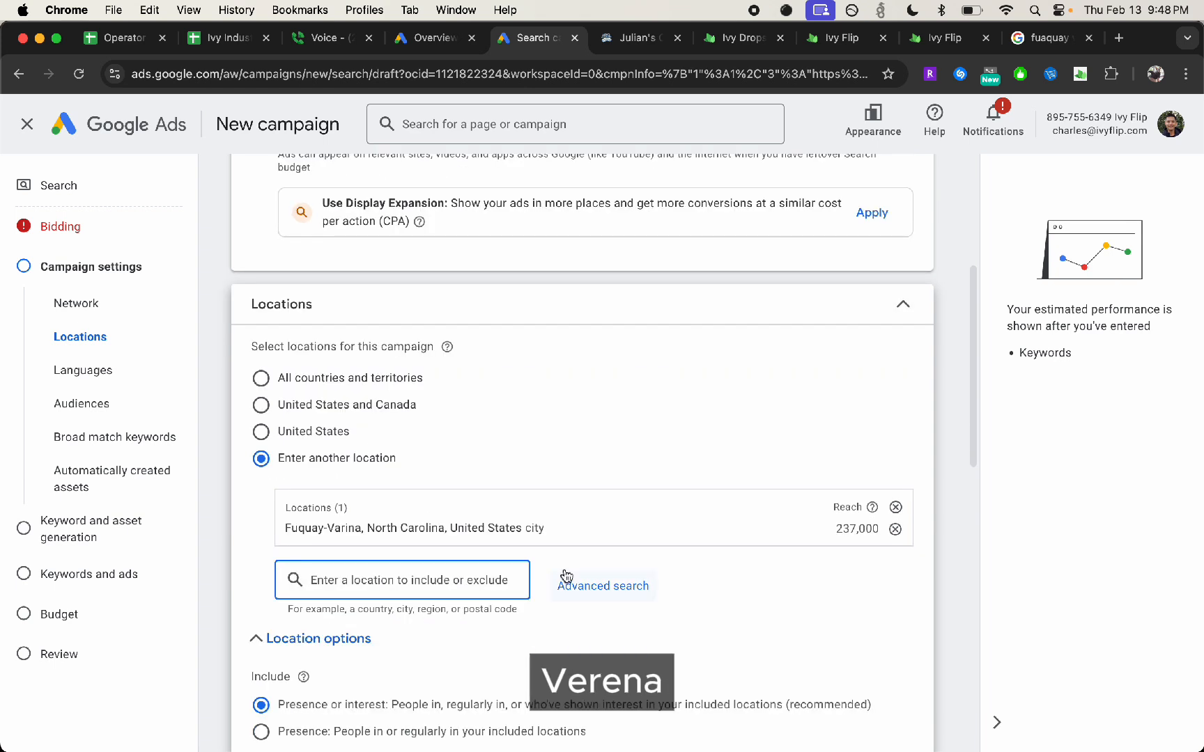
pyautogui.press('XF86AudioRaiseVolume')
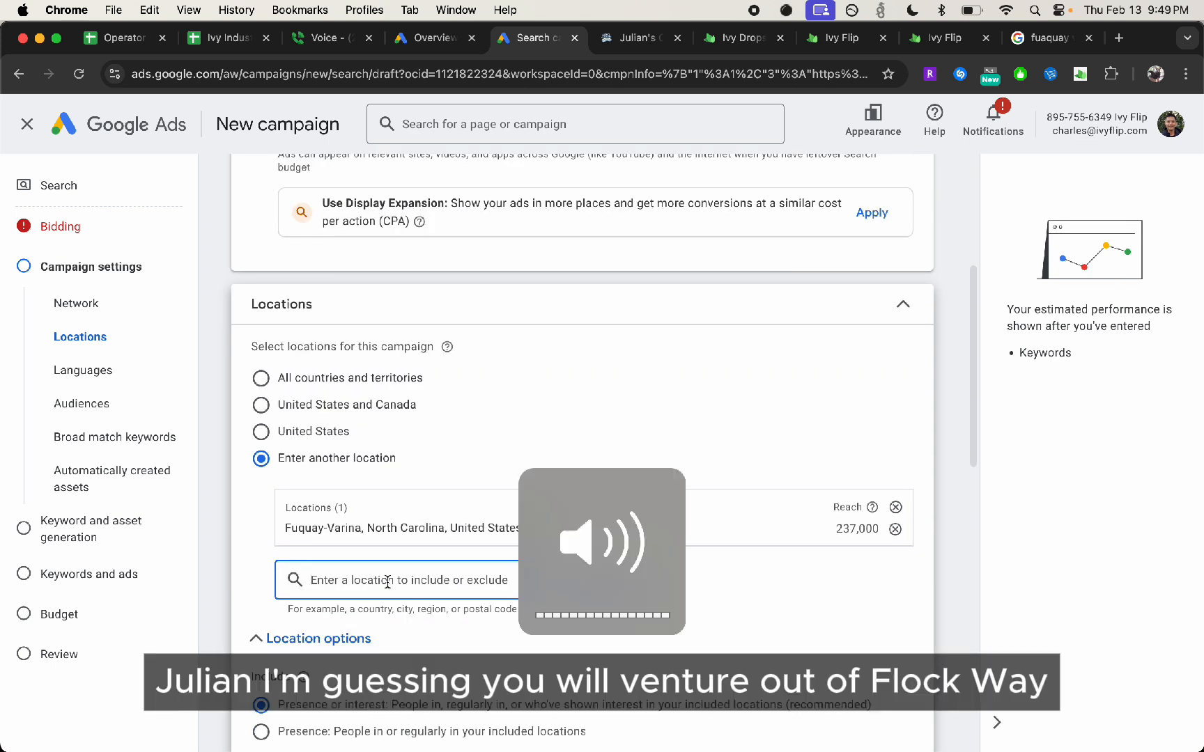
pyautogui.click(262, 732)
pyautogui.click(363, 583)
pyautogui.click(995, 615)
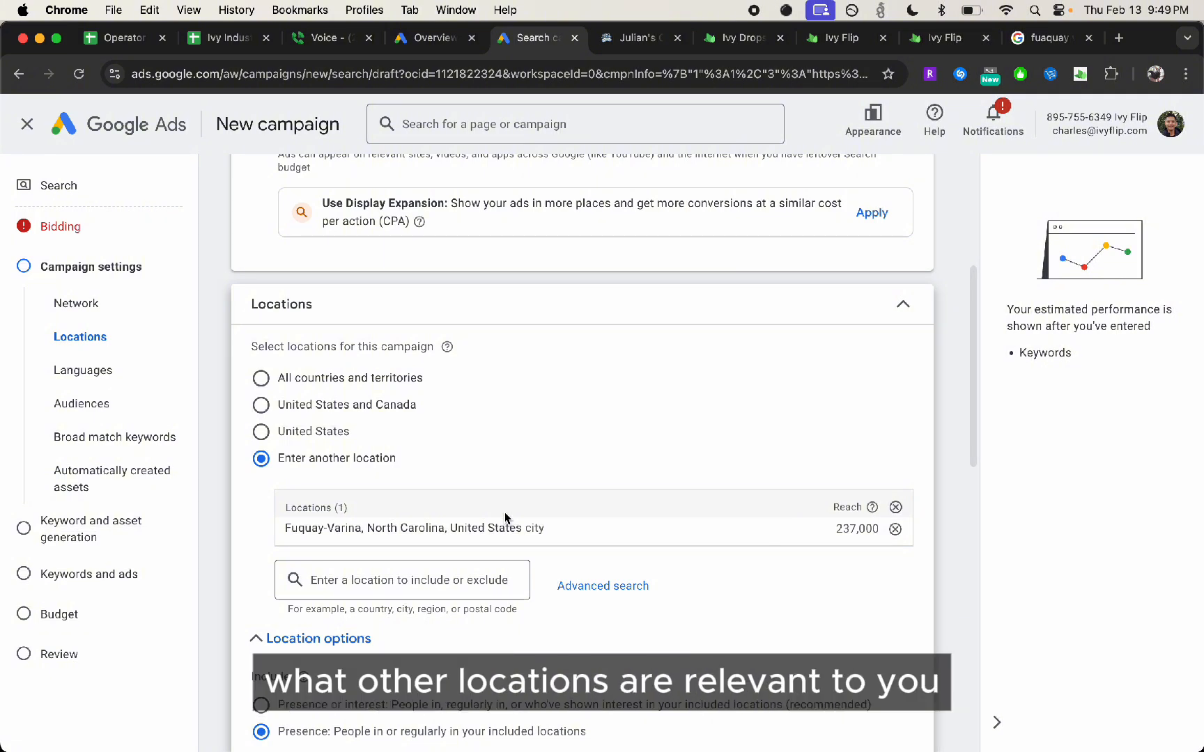
# Search the locations for "raleigh" and add the Raleigh-Durham (Fayetteville) NC Nielsen DMA region to the targeted locations
pyautogui.scroll(-1, 383, 536)
pyautogui.click(360, 549)
pyautogui.write('r')
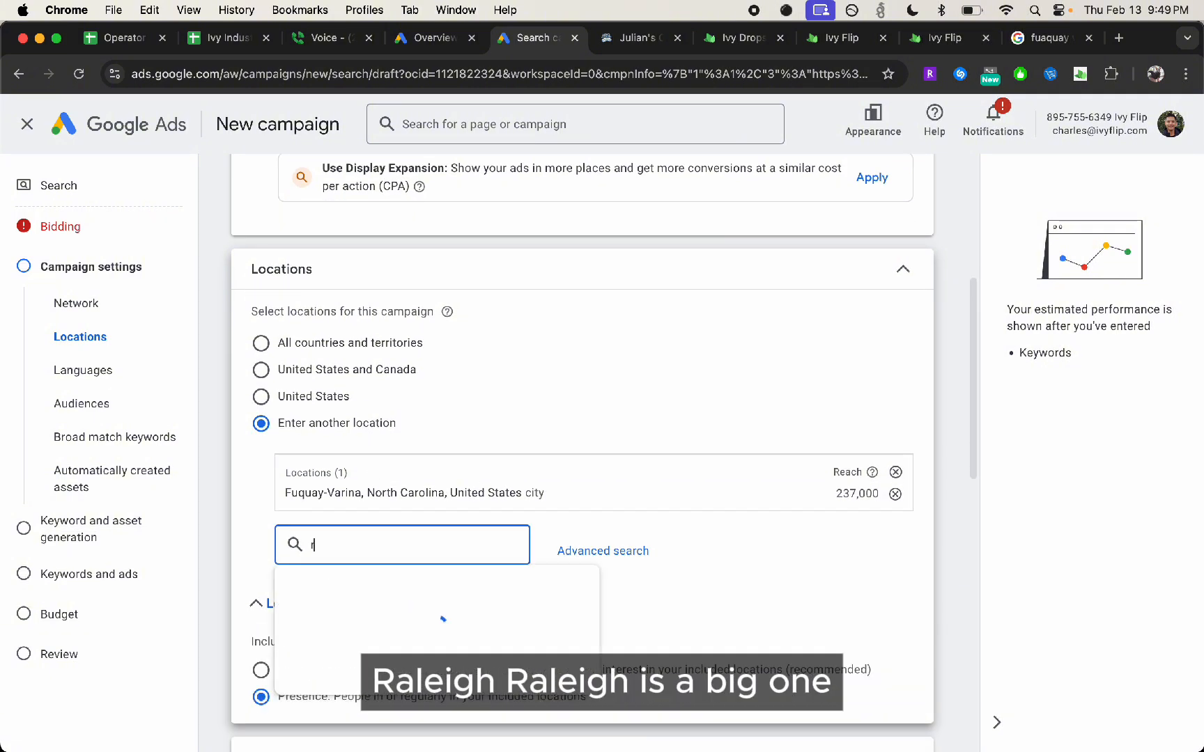
pyautogui.write('aleigh')
pyautogui.press('Return')
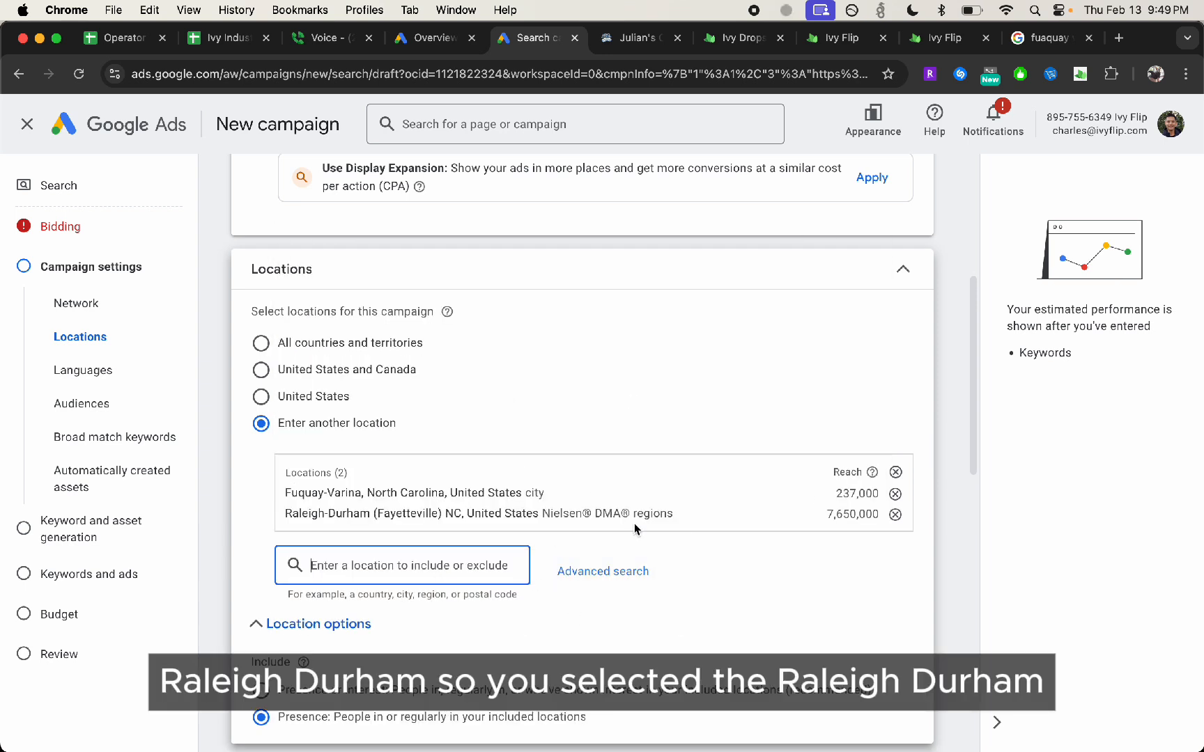
pyautogui.press('XF86AudioRaiseVolume')
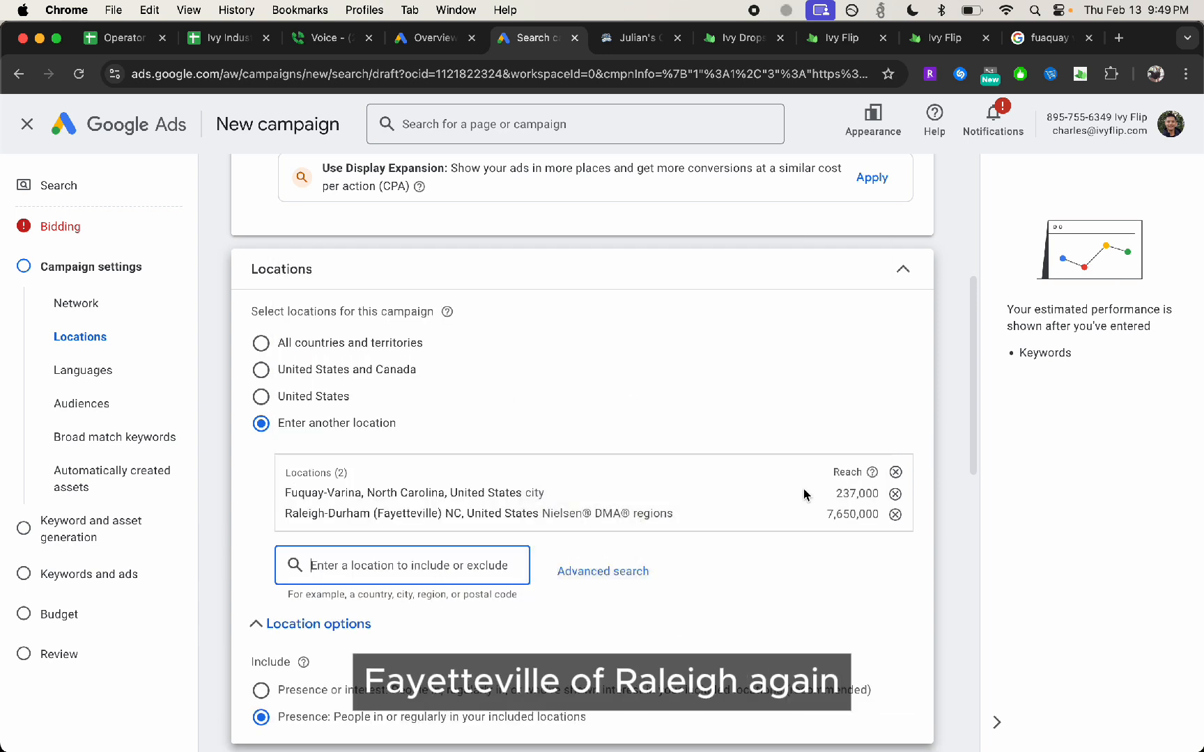
# Search the locations for "raleigh" and include the city of Raleigh, North Carolina, United States
pyautogui.write('raleigh')
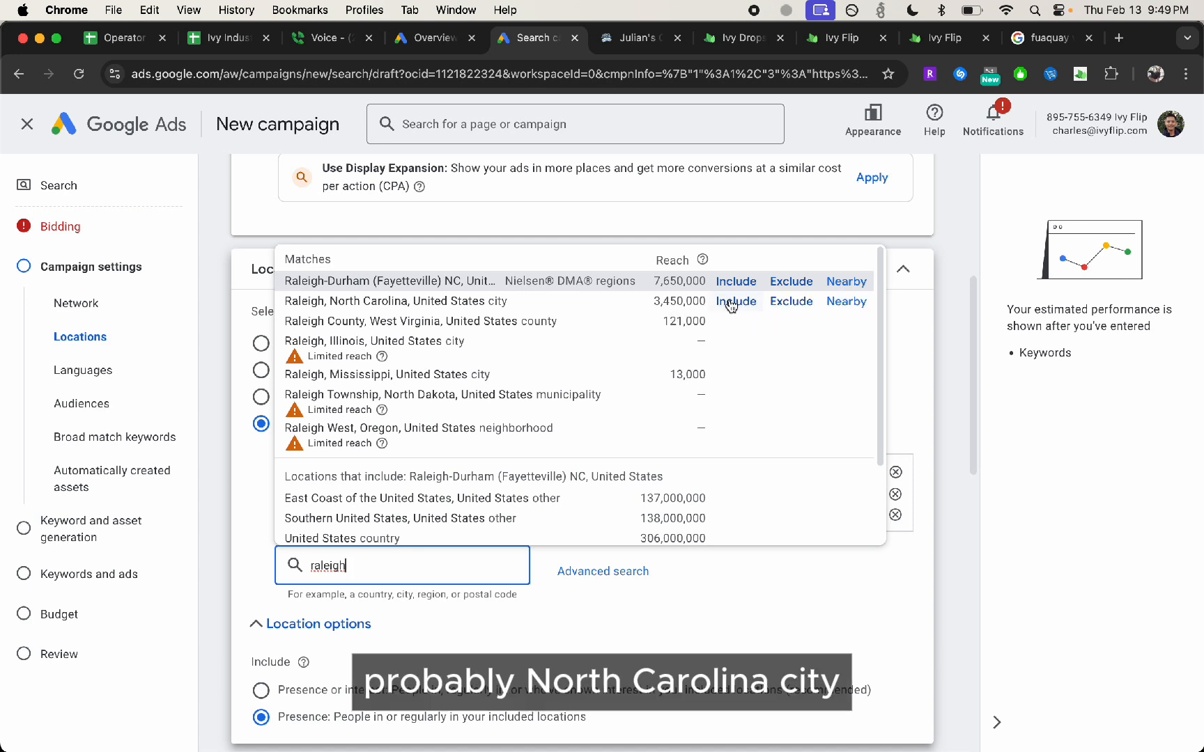
pyautogui.click(732, 301)
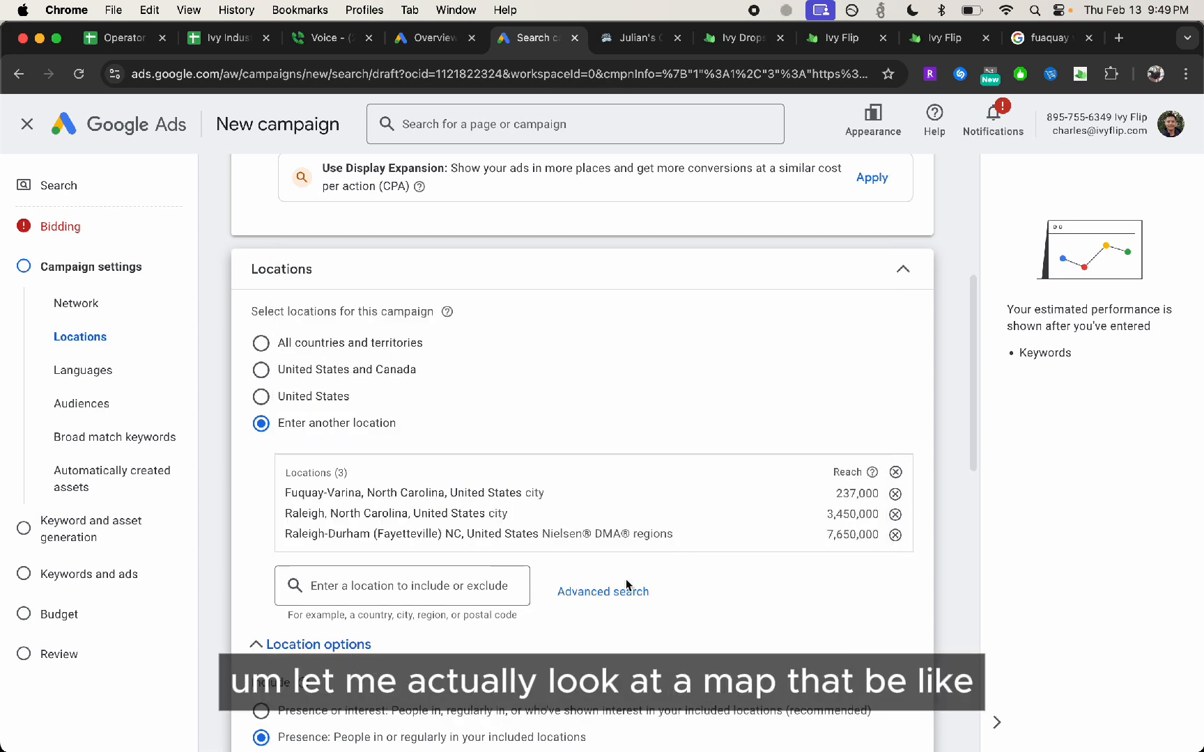
pyautogui.scroll(-2, 390, 501)
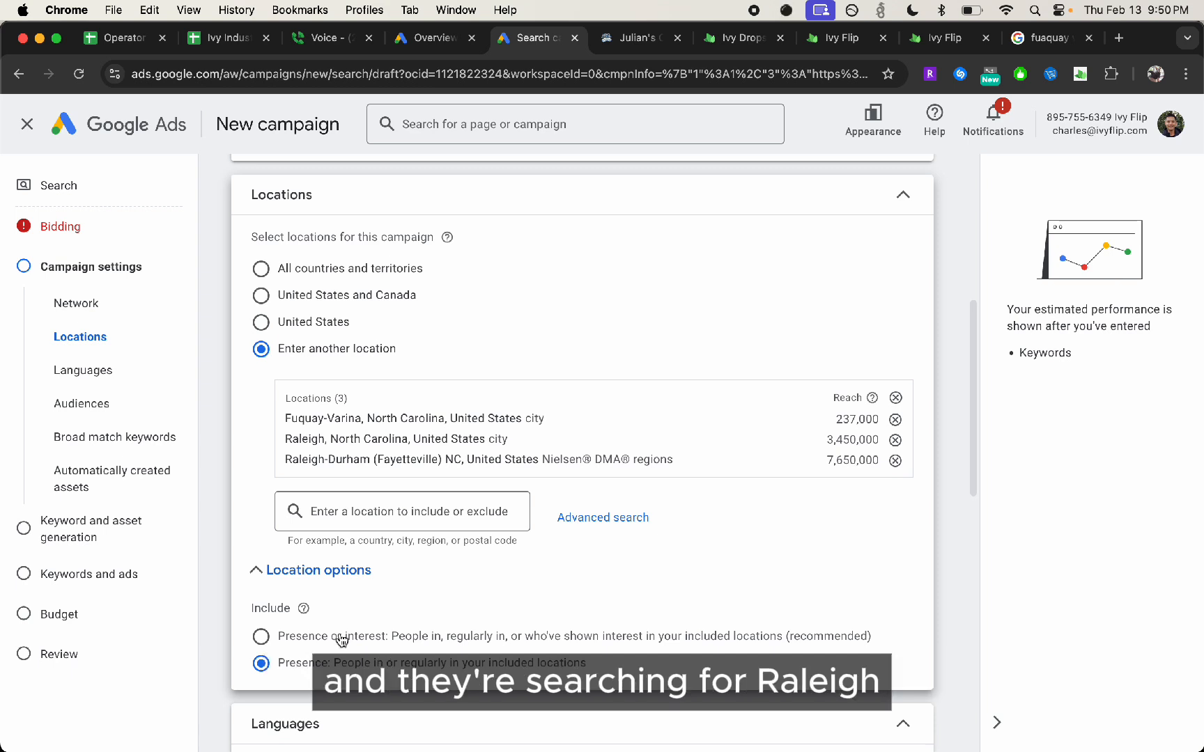
pyautogui.scroll(-1, 333, 627)
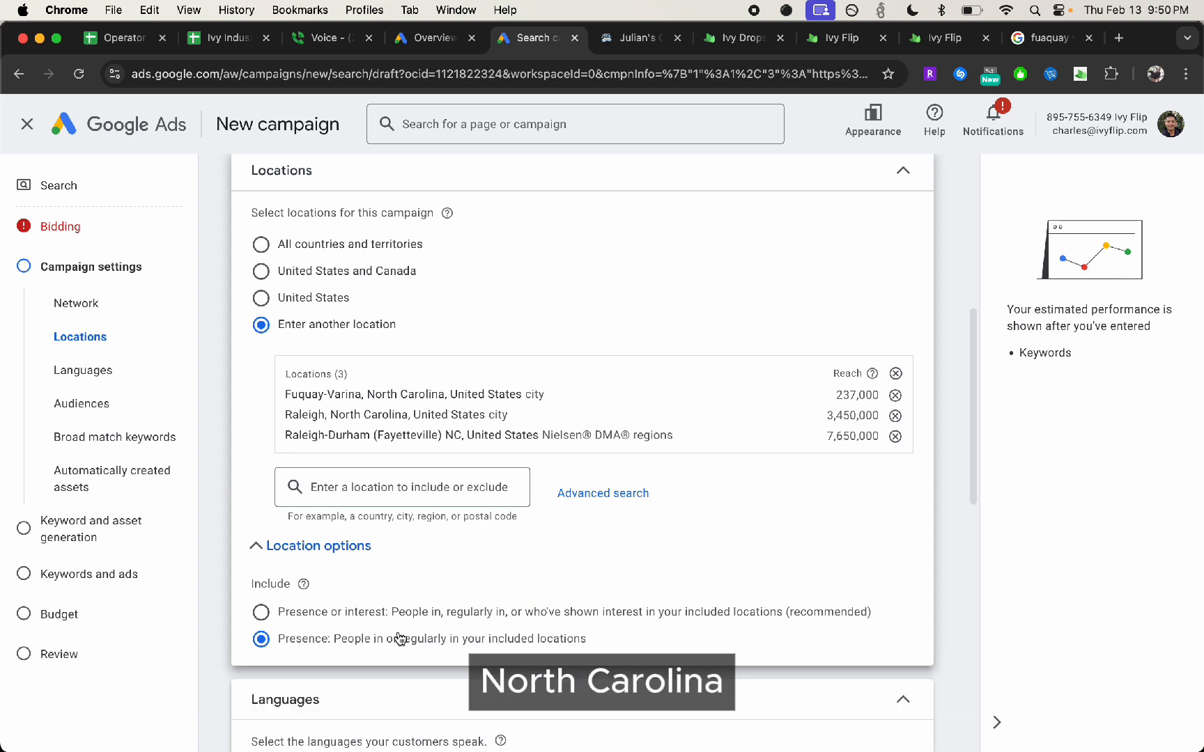
# Add all audience segments suggested under Recent and ideas to the campaign
pyautogui.scroll(-10, 399, 639)
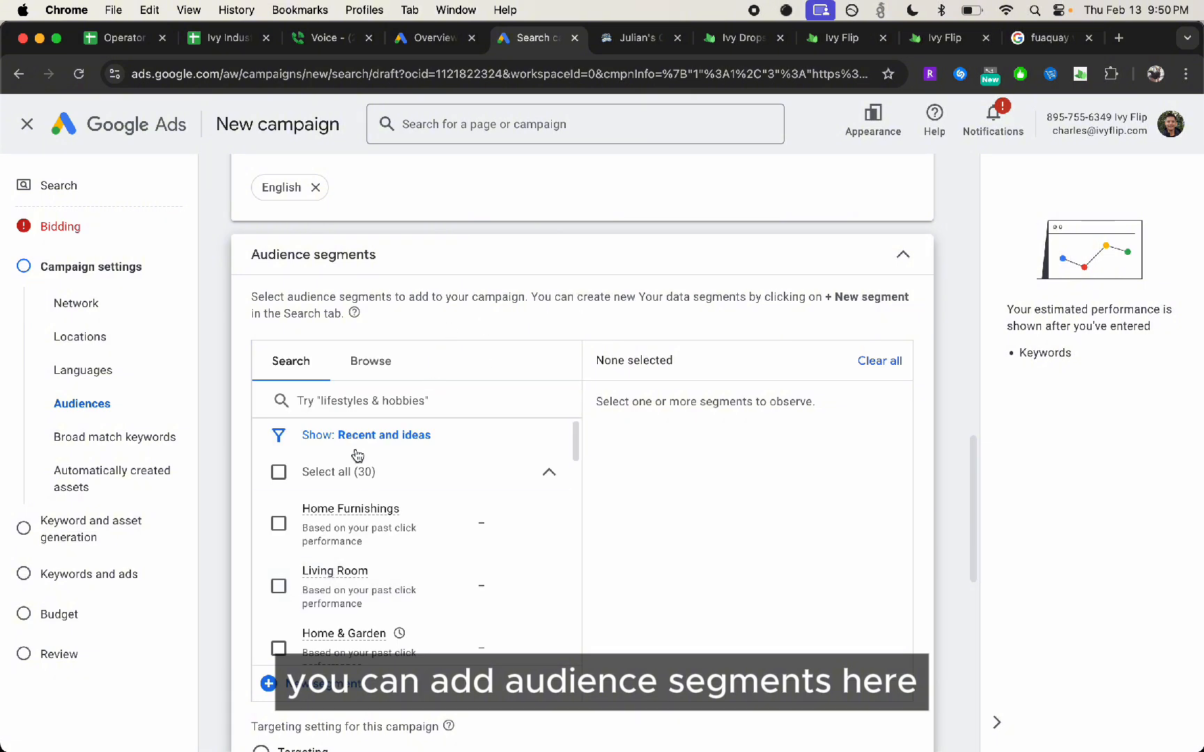
pyautogui.scroll(-3, 416, 447)
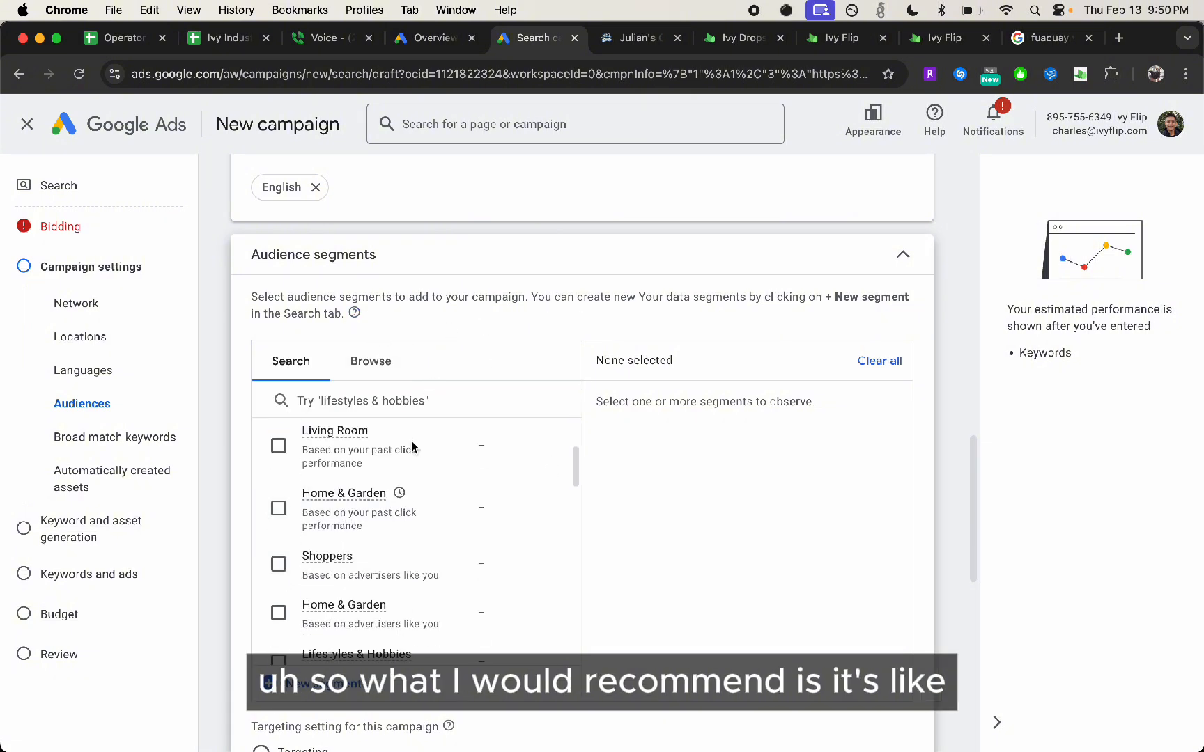
pyautogui.scroll(-5, 416, 447)
pyautogui.scroll(10, 417, 448)
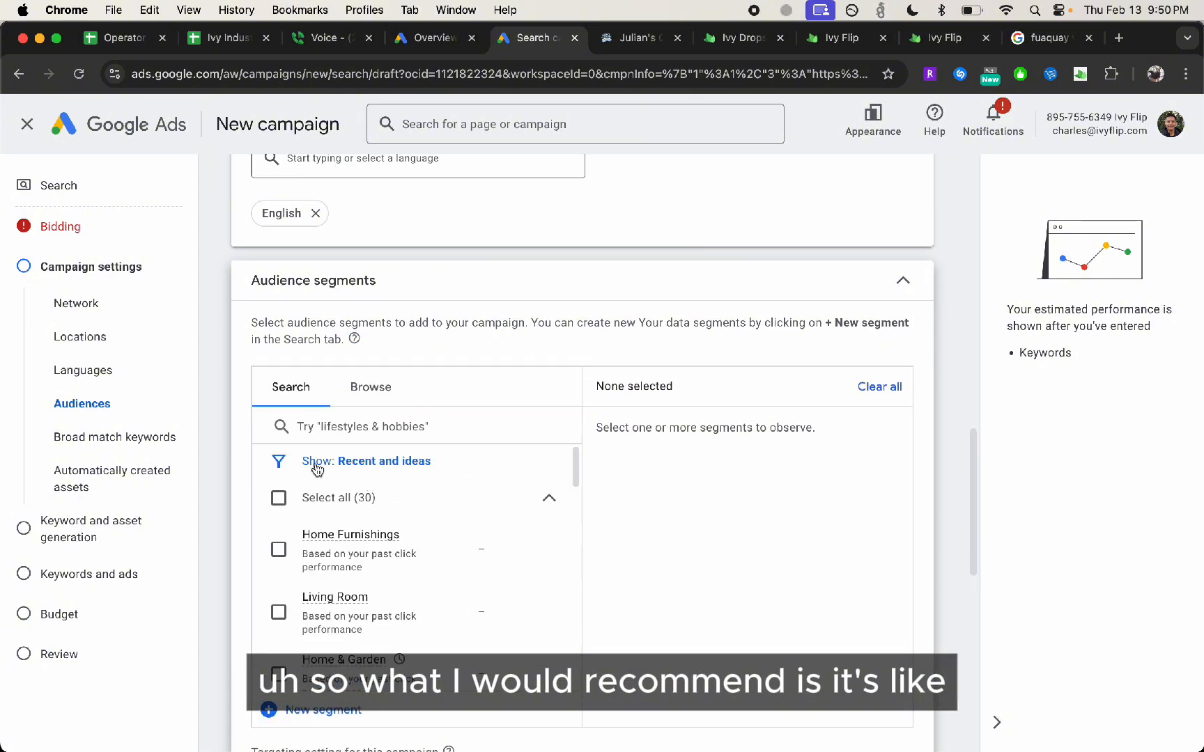
pyautogui.click(279, 497)
pyautogui.scroll(-3, 453, 348)
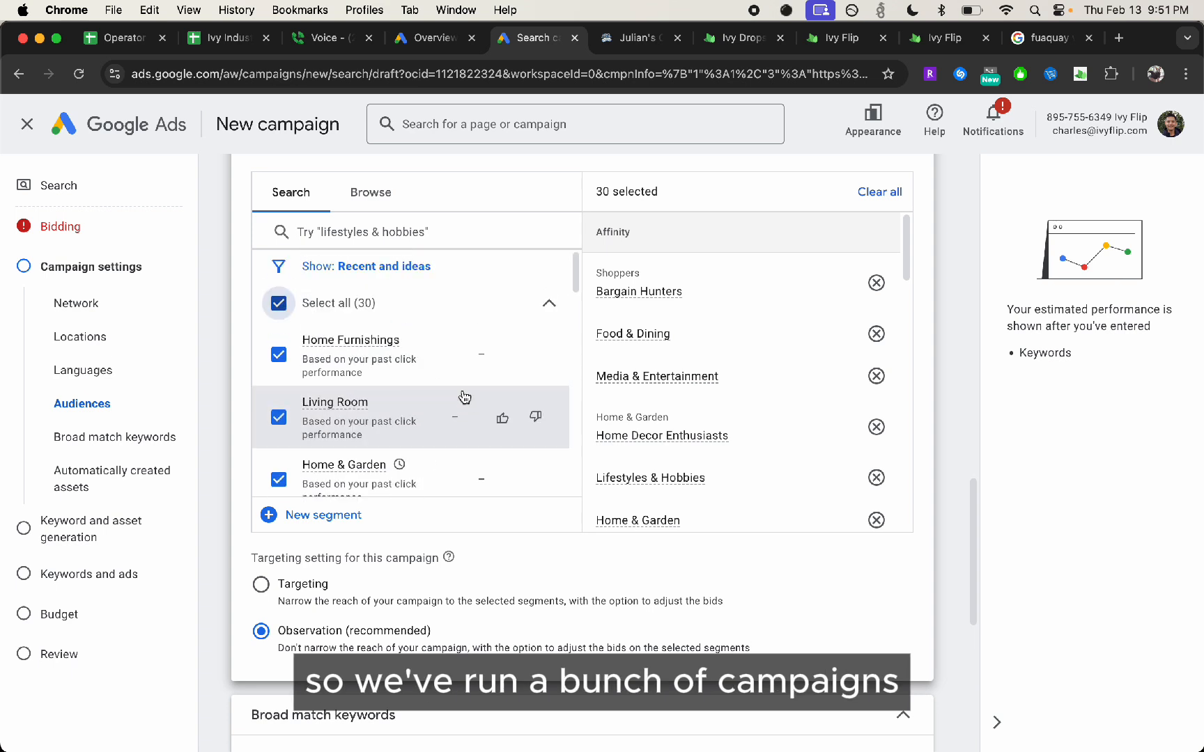
# Look through the suggested audience segments, from Home Furnishings and Living Room down to Bargain Hunters and Travel
pyautogui.scroll(3, 481, 445)
pyautogui.scroll(-3, 567, 452)
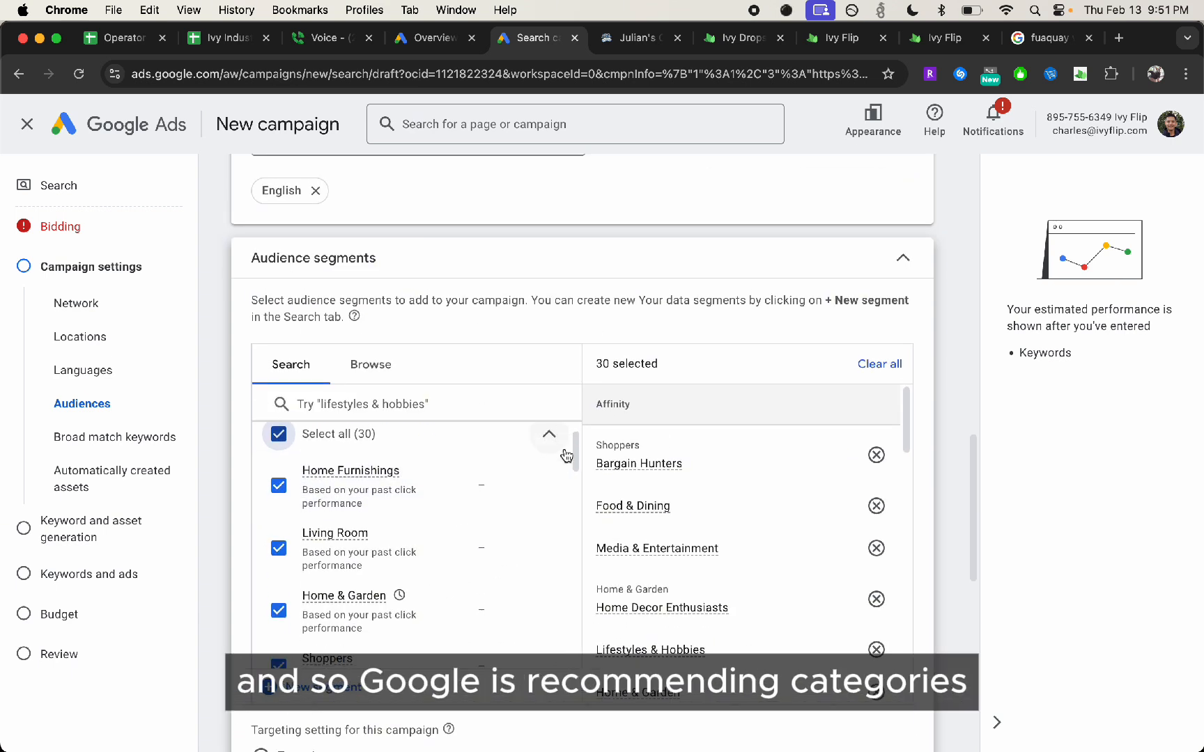
pyautogui.scroll(3, 390, 524)
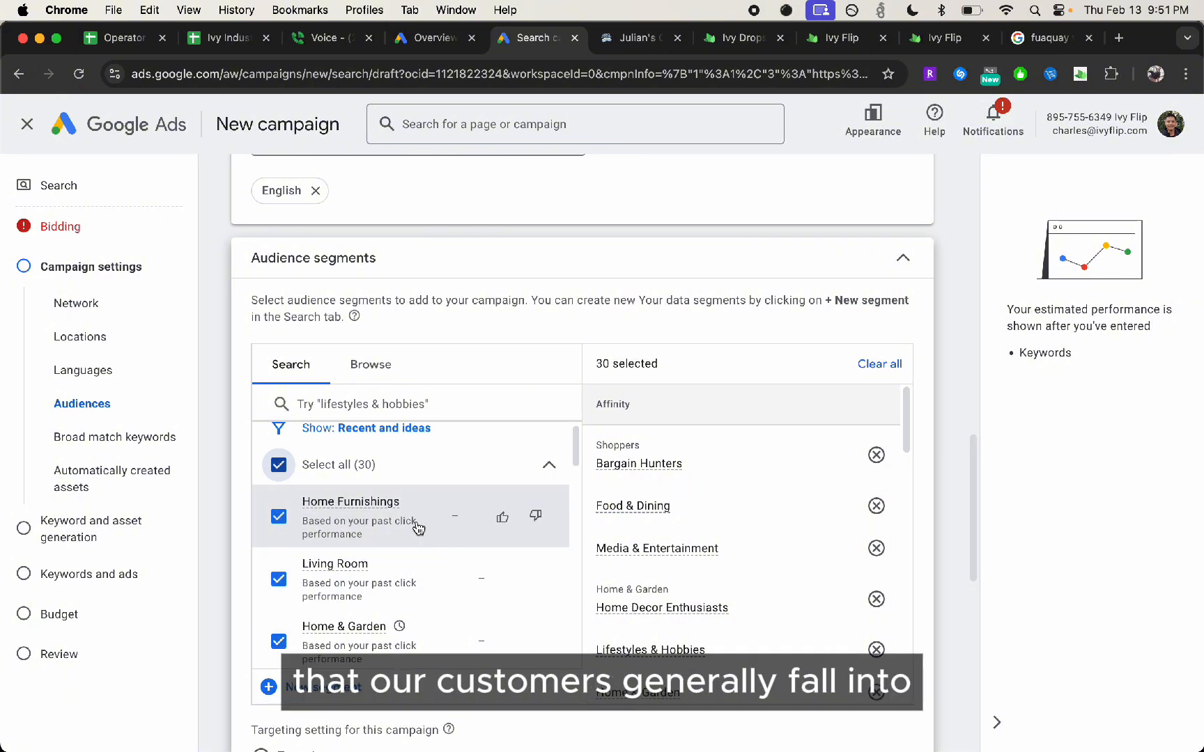
pyautogui.scroll(1, 418, 527)
pyautogui.scroll(-7, 418, 527)
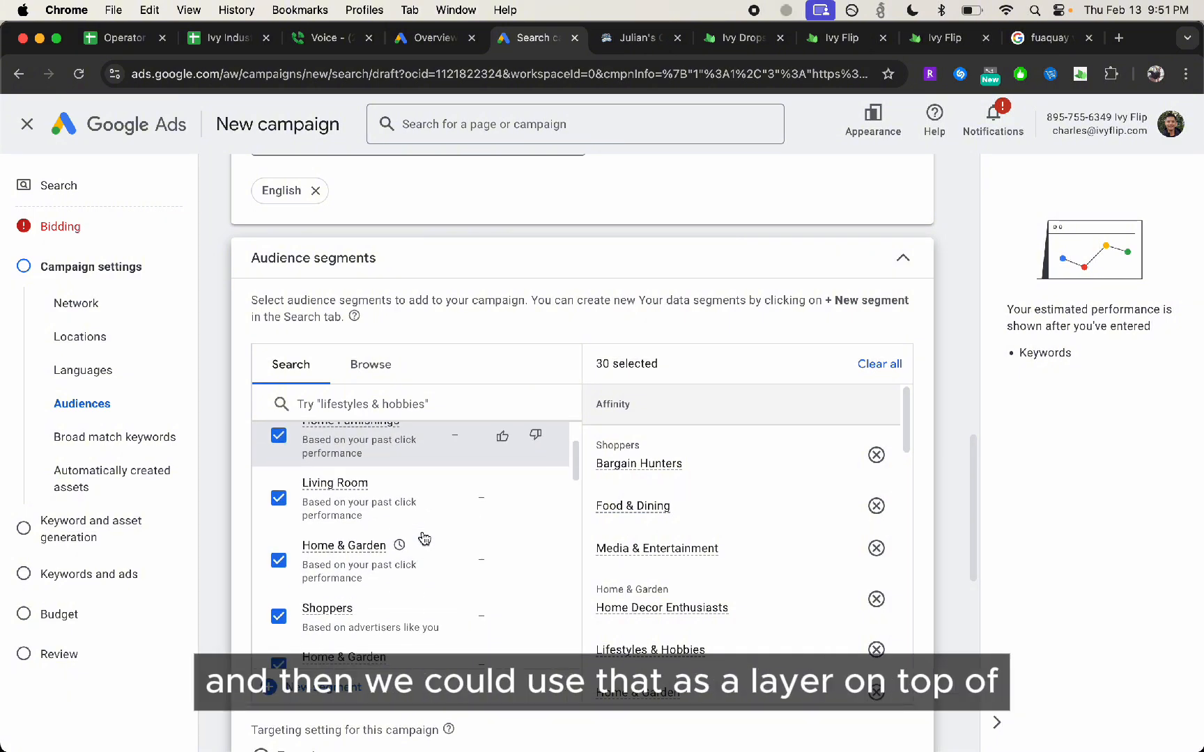
pyautogui.scroll(-2, 425, 538)
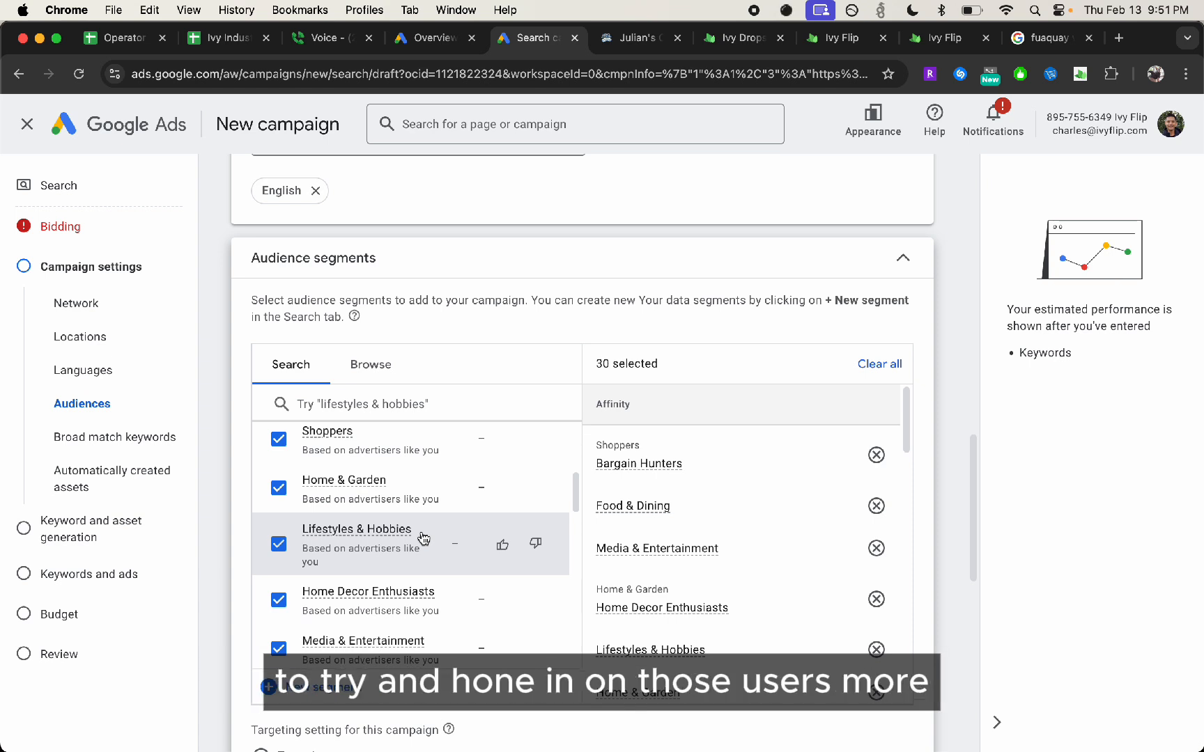
pyautogui.scroll(-2, 244, 497)
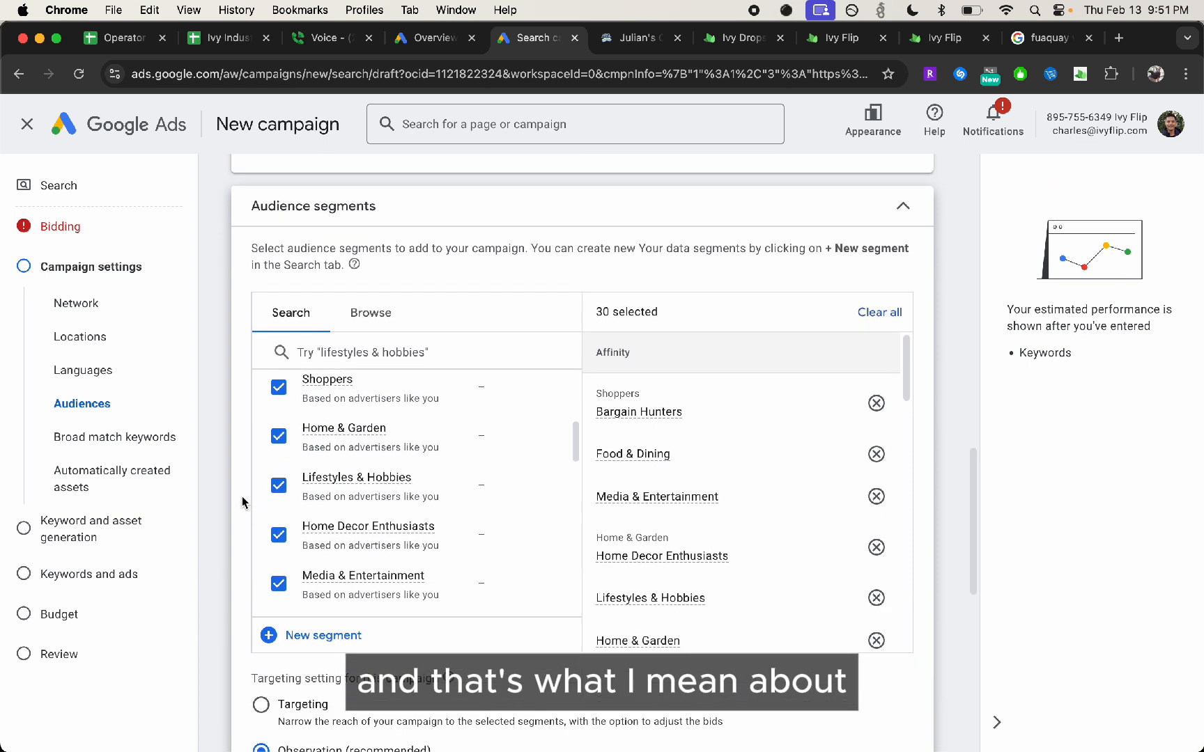
pyautogui.scroll(-2, 443, 509)
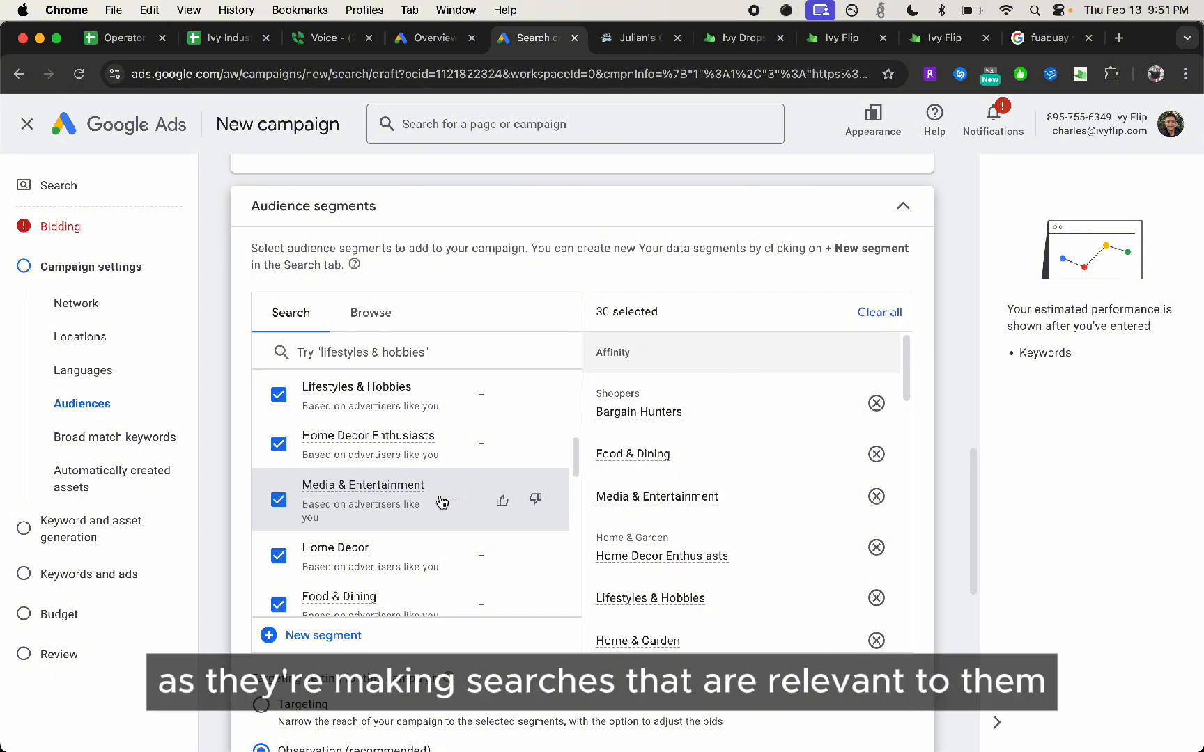
pyautogui.moveTo(575, 454); pyautogui.dragTo(561, 502)
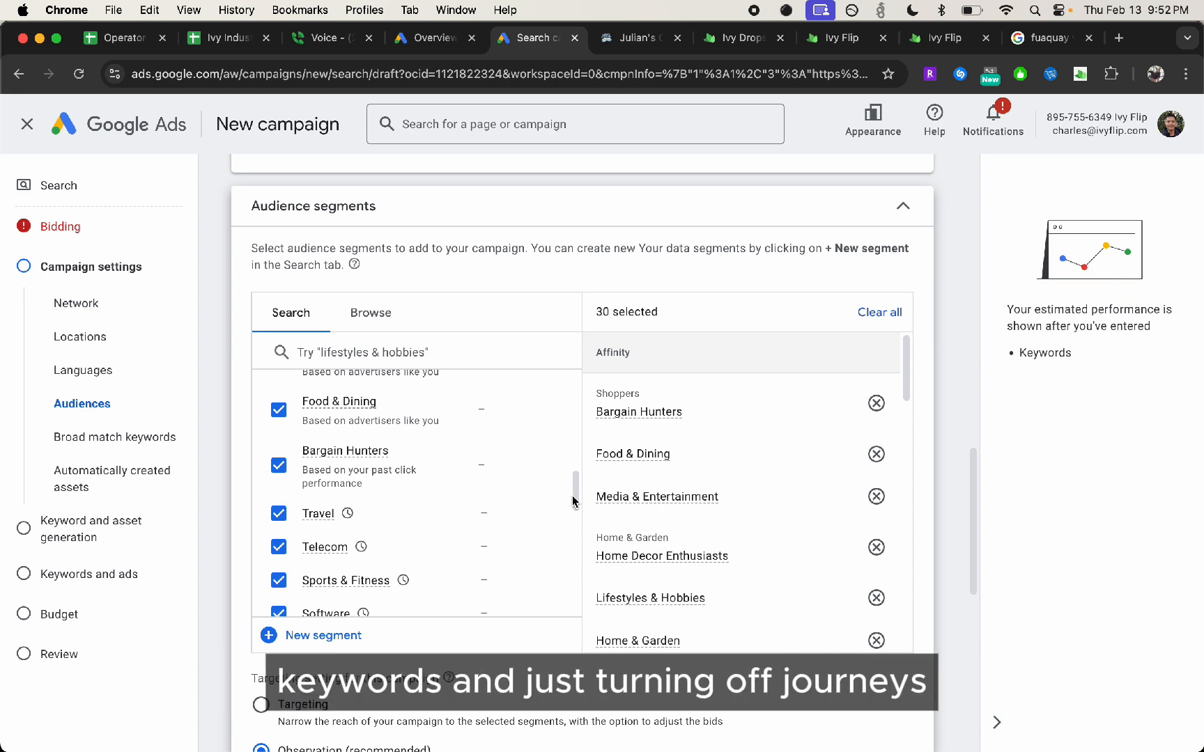
pyautogui.scroll(-2, 313, 488)
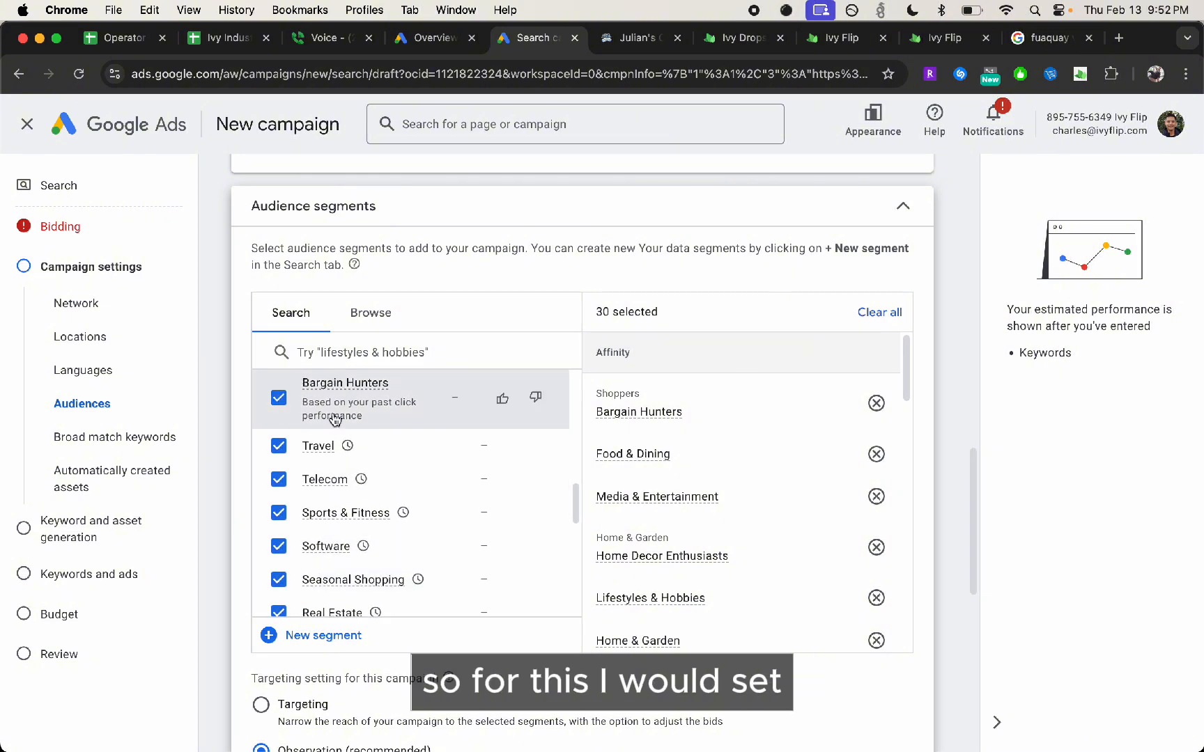
pyautogui.scroll(5, 376, 446)
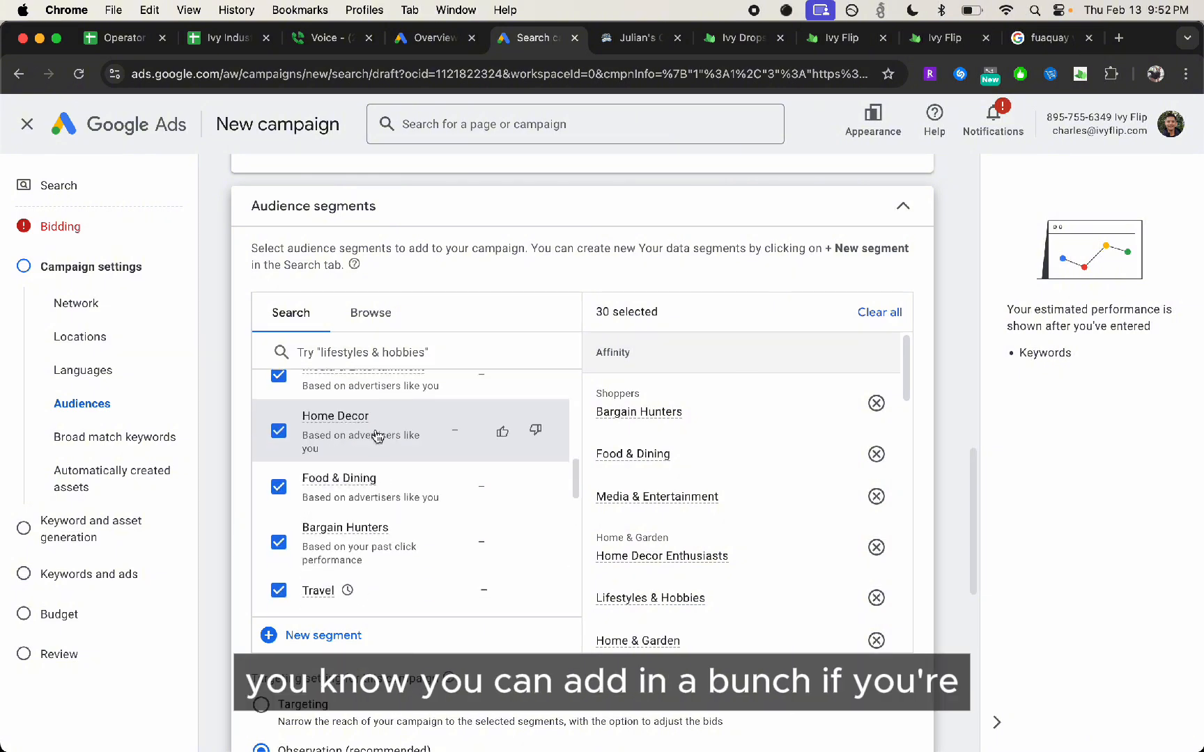
# Search the audience segments for "politics" and add News & Politics, Avid Political News Readers and Documentary & Nonfiction TV Fans
pyautogui.click(383, 350)
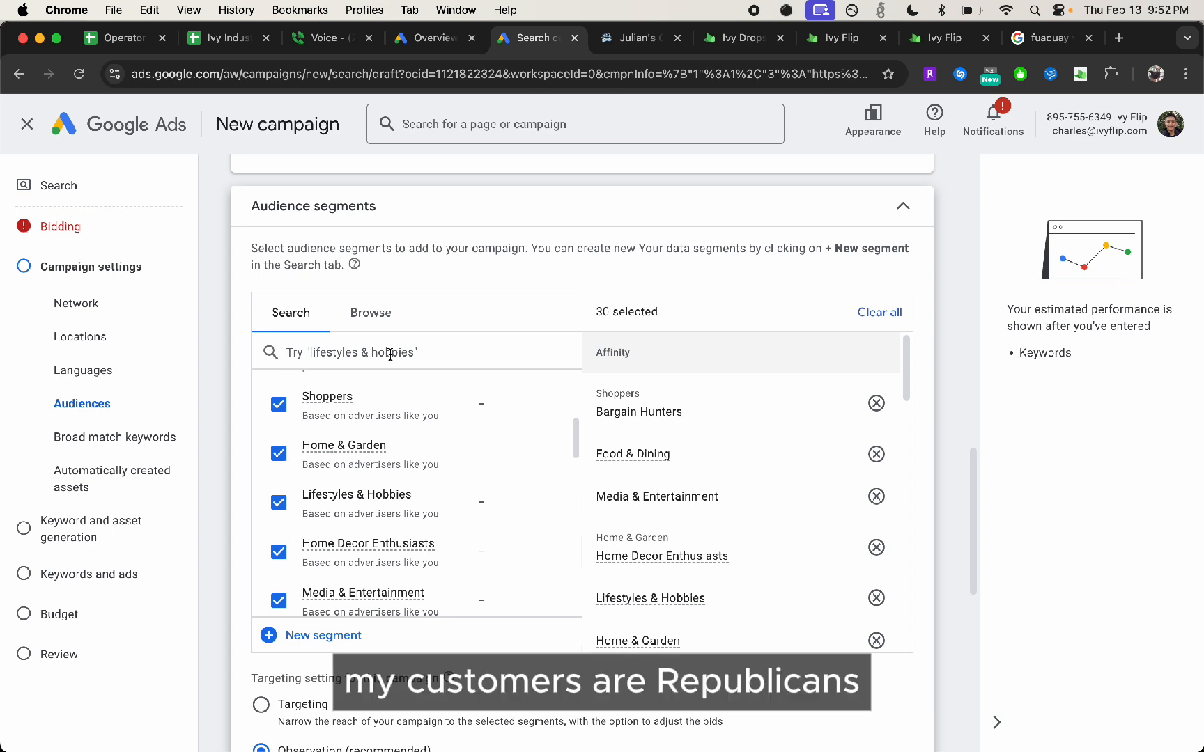
pyautogui.write('republi')
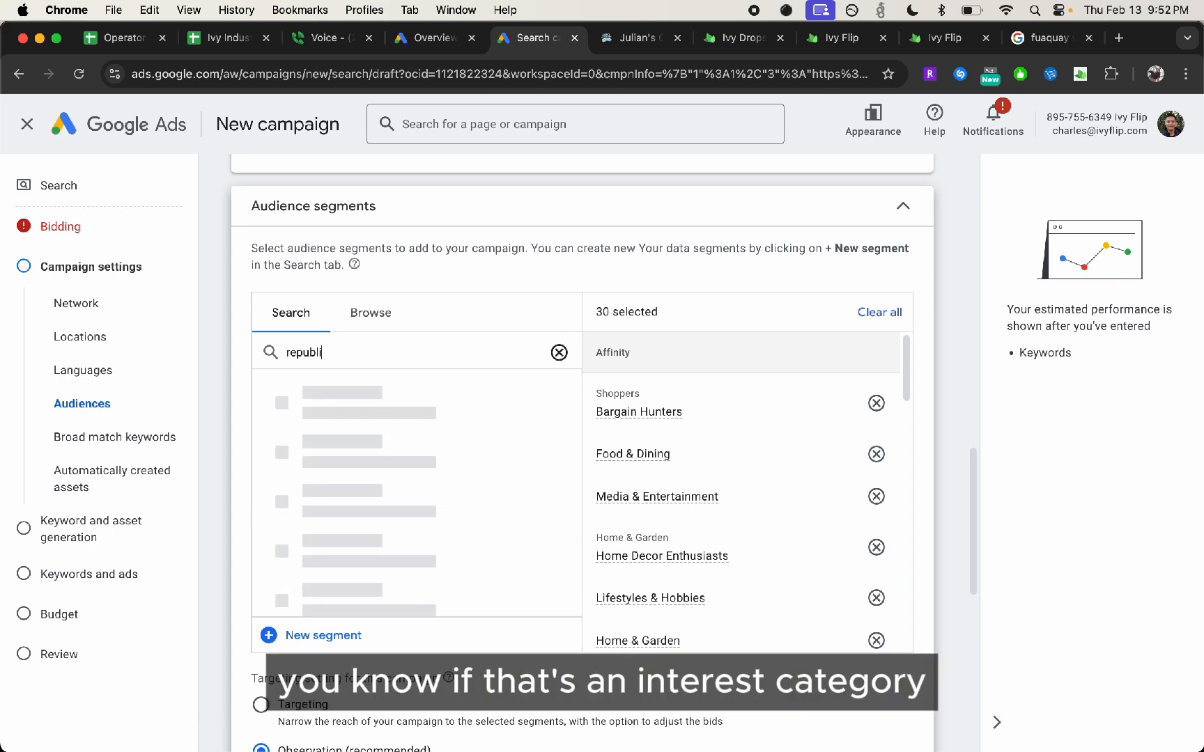
pyautogui.hotkey('alt', 'BackSpace')
pyautogui.write('oli')
pyautogui.hotkey('alt', 'BackSpace')
pyautogui.write('politc')
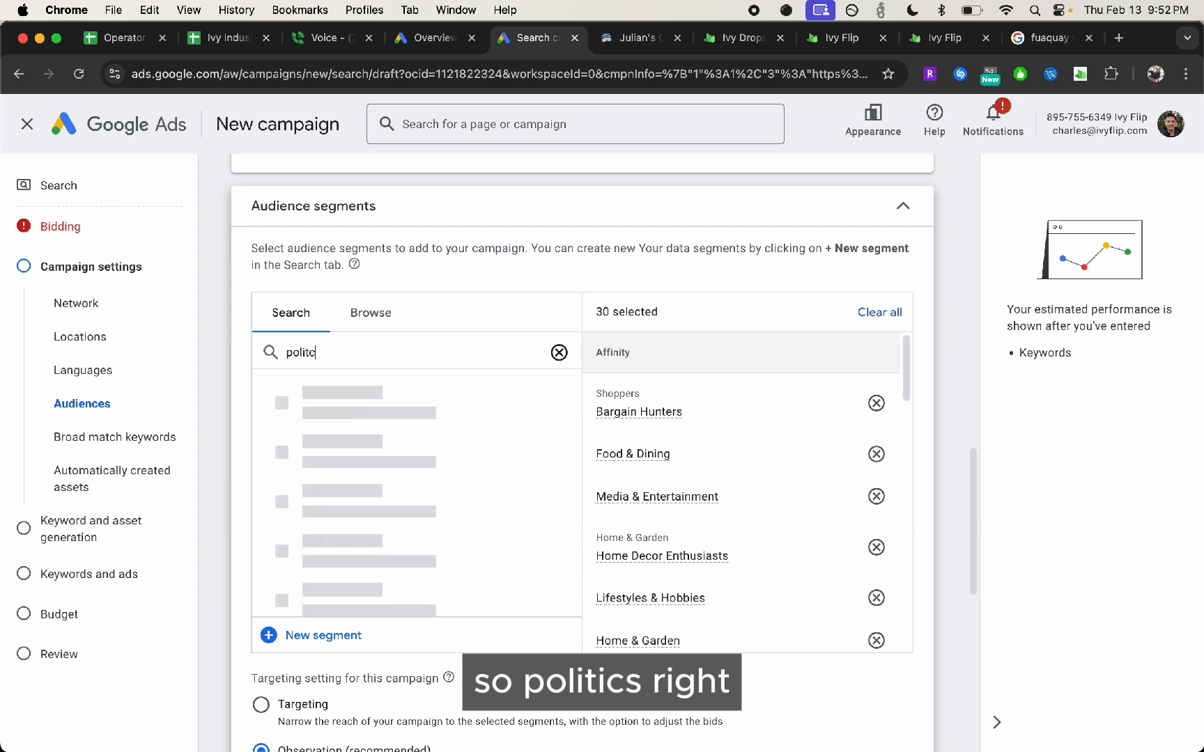
pyautogui.press('BackSpace')
pyautogui.write('ics')
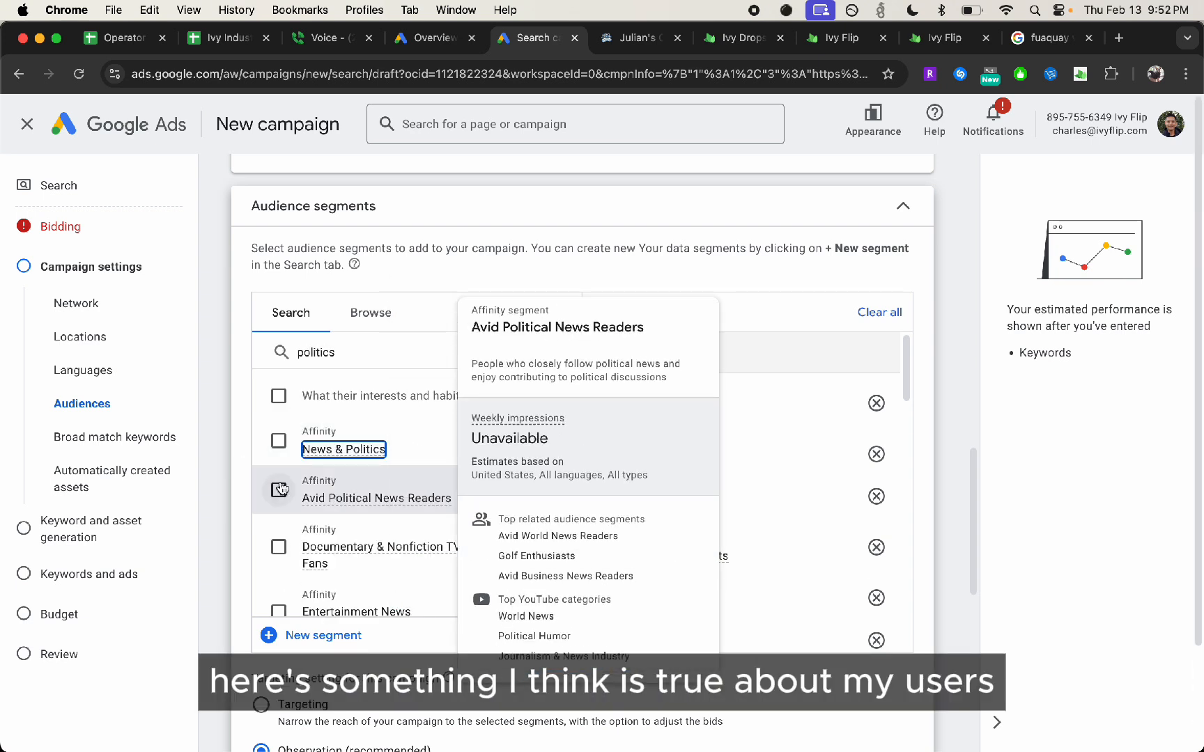
pyautogui.click(278, 440)
pyautogui.click(279, 490)
pyautogui.click(278, 546)
# Review the selected audience segments and the campaign's Targeting and Observation options
pyautogui.scroll(-5, 348, 529)
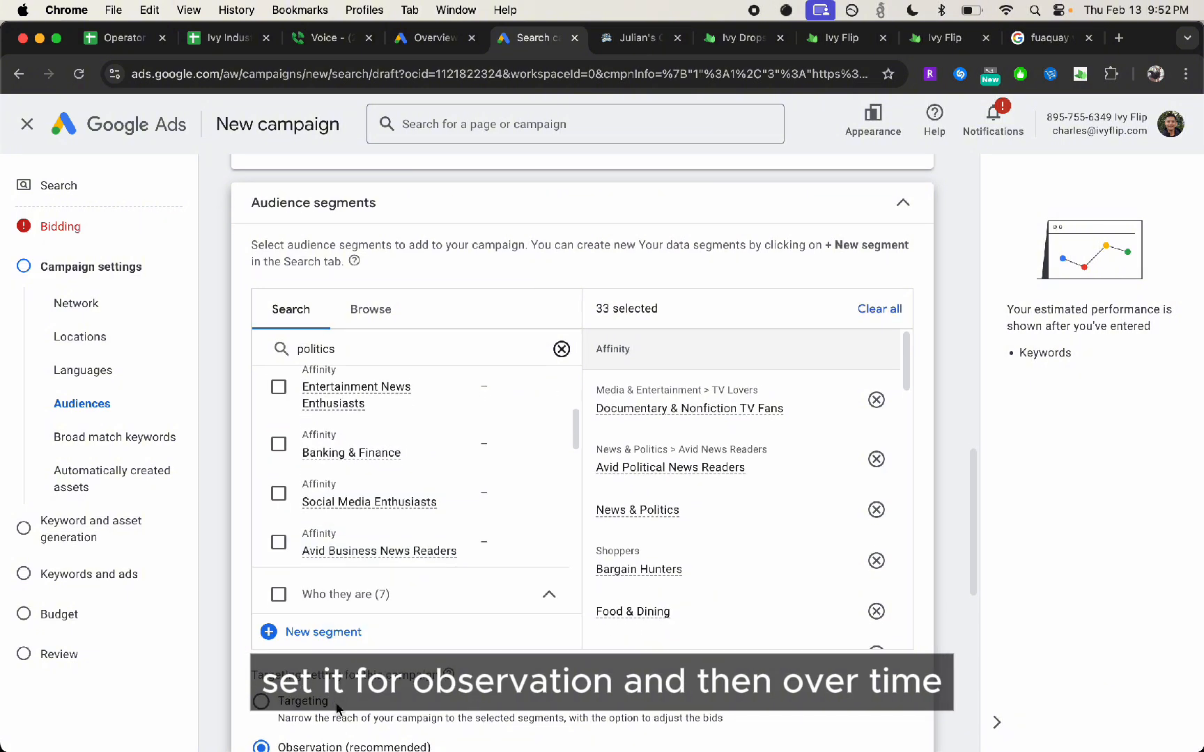
pyautogui.scroll(-1, 347, 691)
pyautogui.scroll(-3, 346, 689)
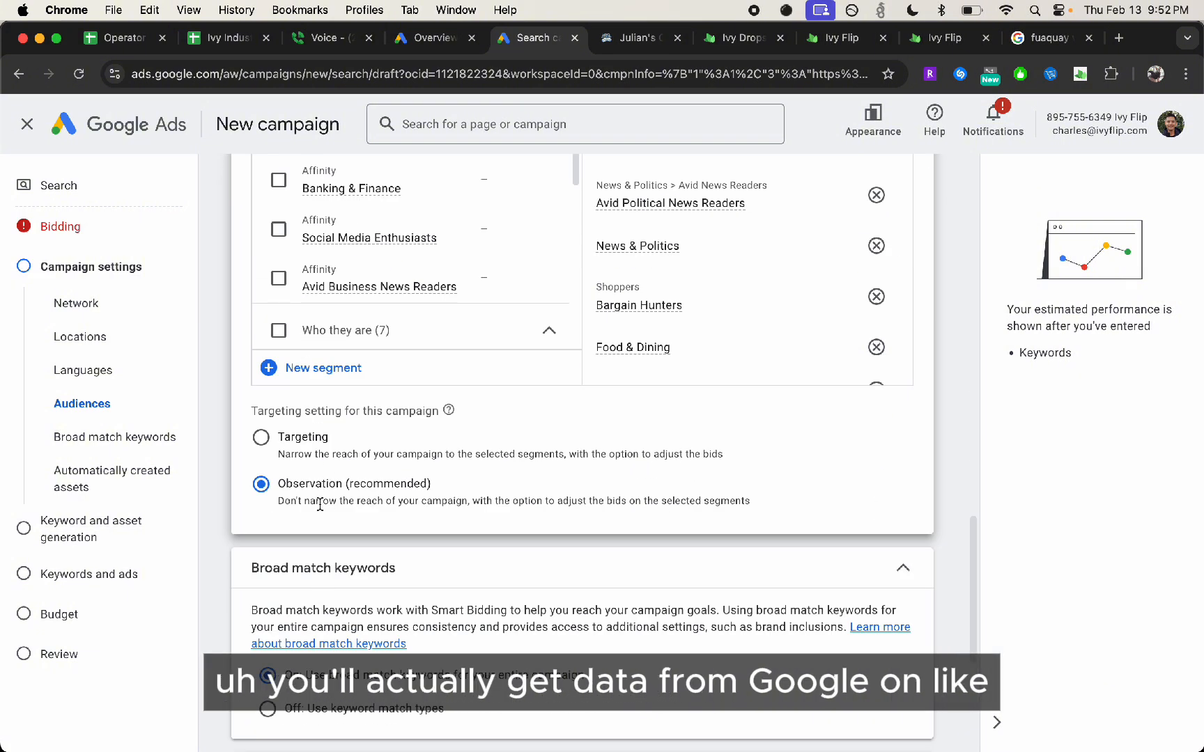
pyautogui.scroll(3, 331, 476)
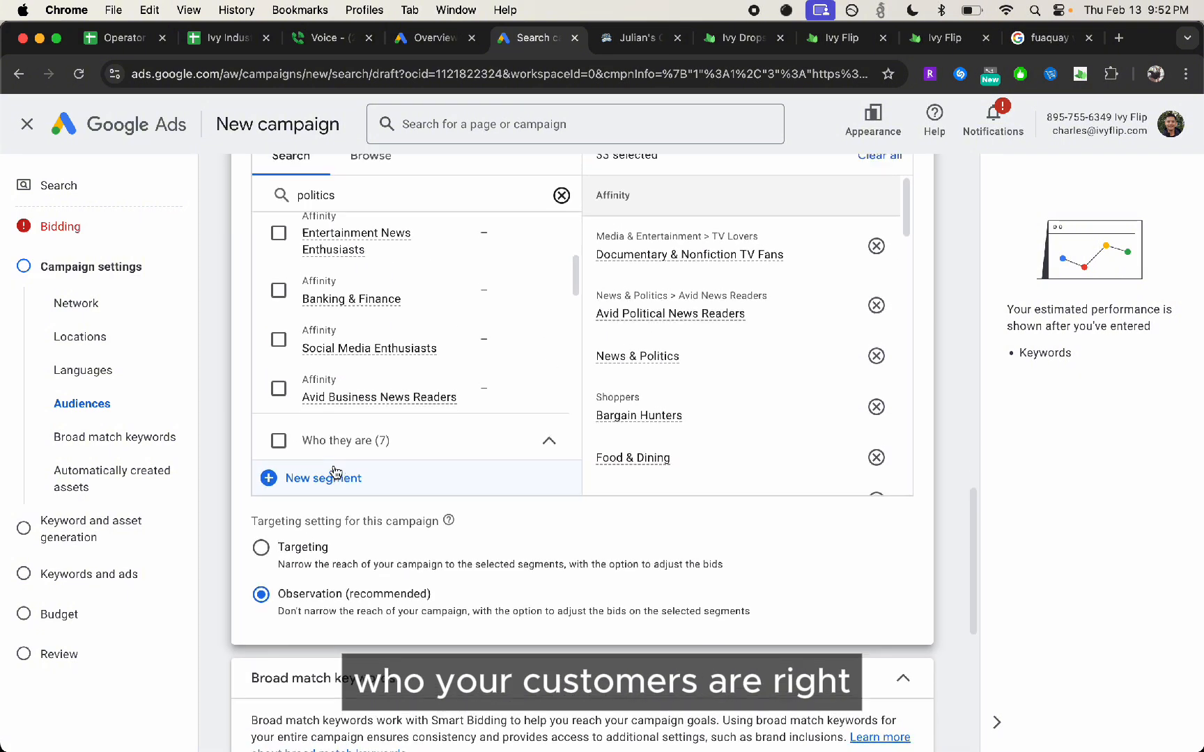
pyautogui.scroll(2, 577, 271)
pyautogui.scroll(-4, 529, 418)
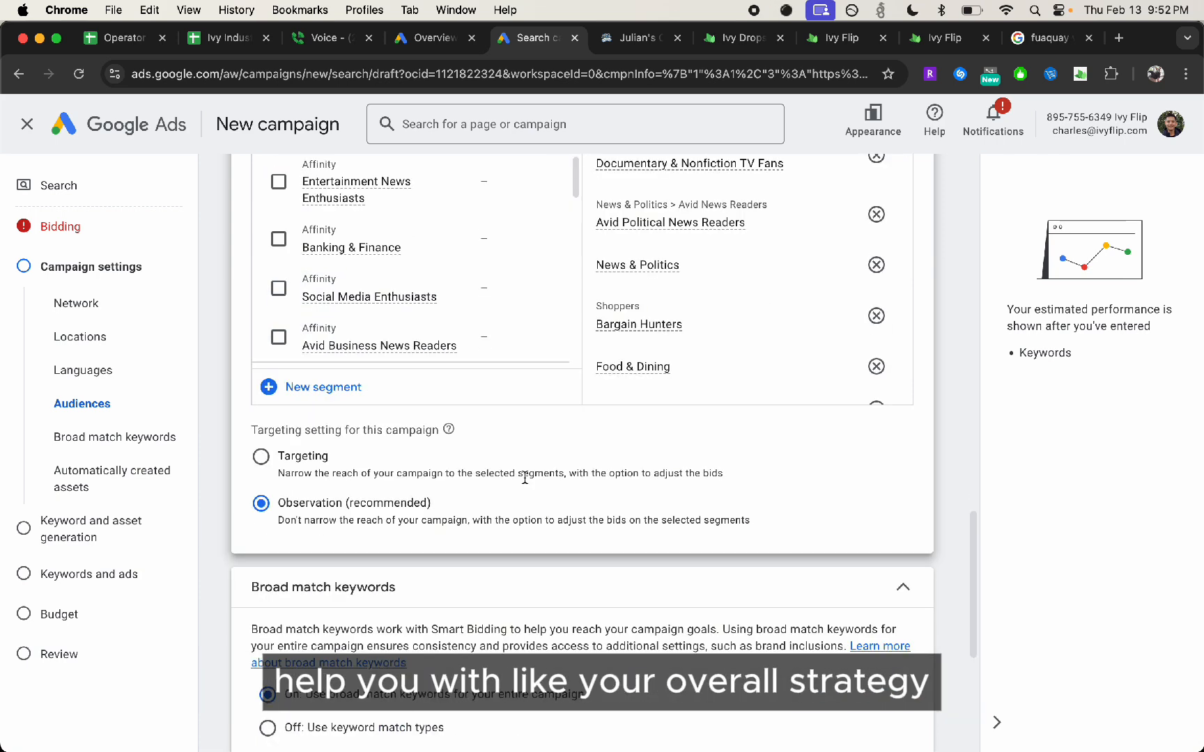
pyautogui.scroll(1, 524, 481)
pyautogui.scroll(-1, 523, 483)
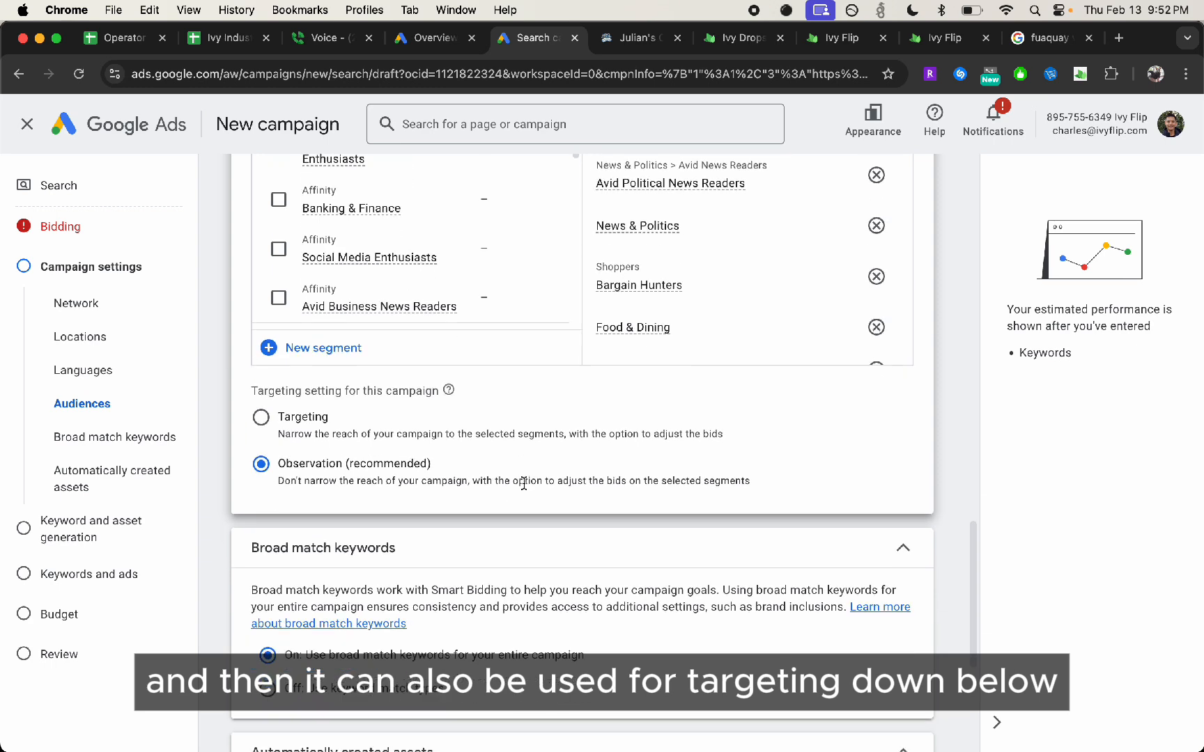
# Turn off broad match keywords for the entire campaign so that keyword match types are used
pyautogui.scroll(-3, 376, 565)
pyautogui.click(300, 538)
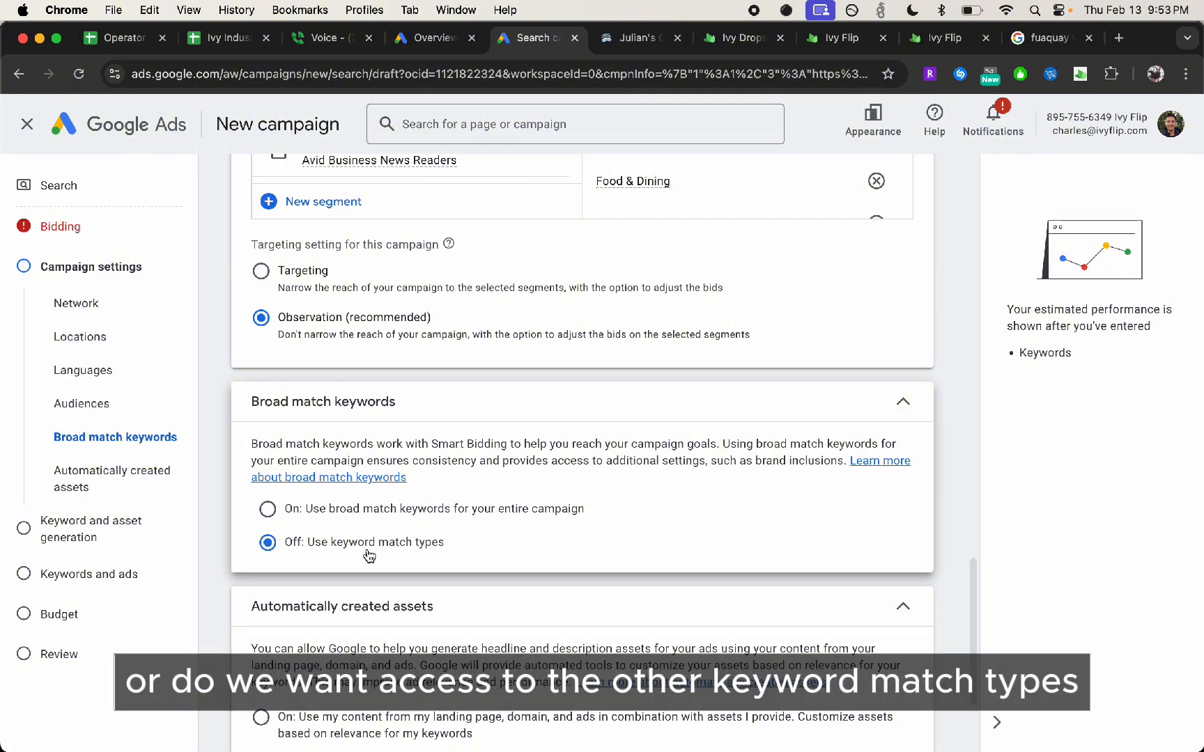
pyautogui.scroll(-2, 412, 557)
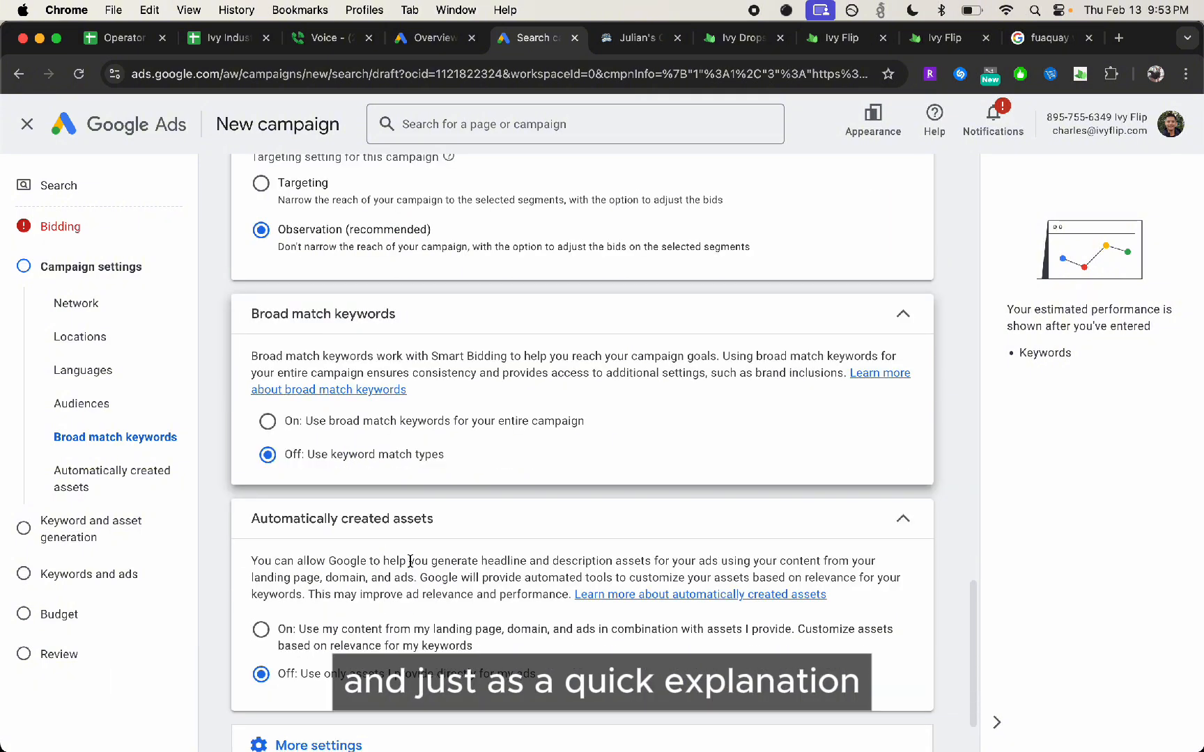
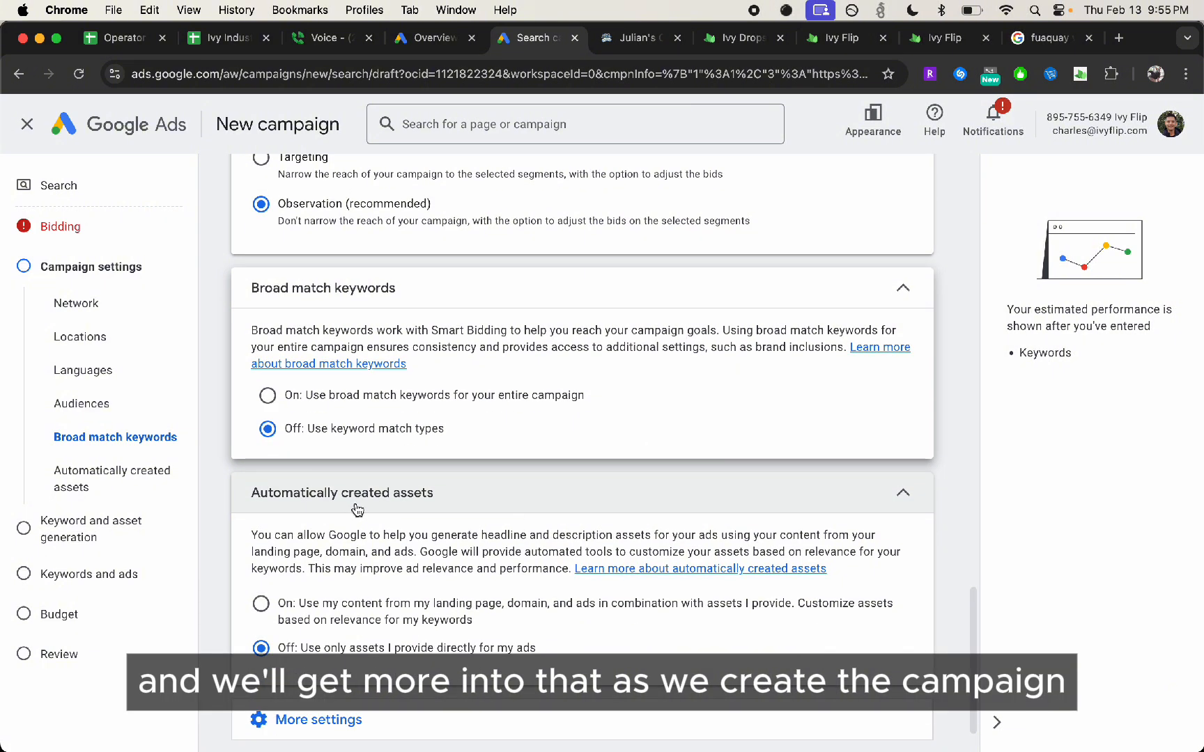
# Review the automatically created assets option, keep it off, and proceed to the Keywords and ads stage
pyautogui.scroll(-2, 362, 516)
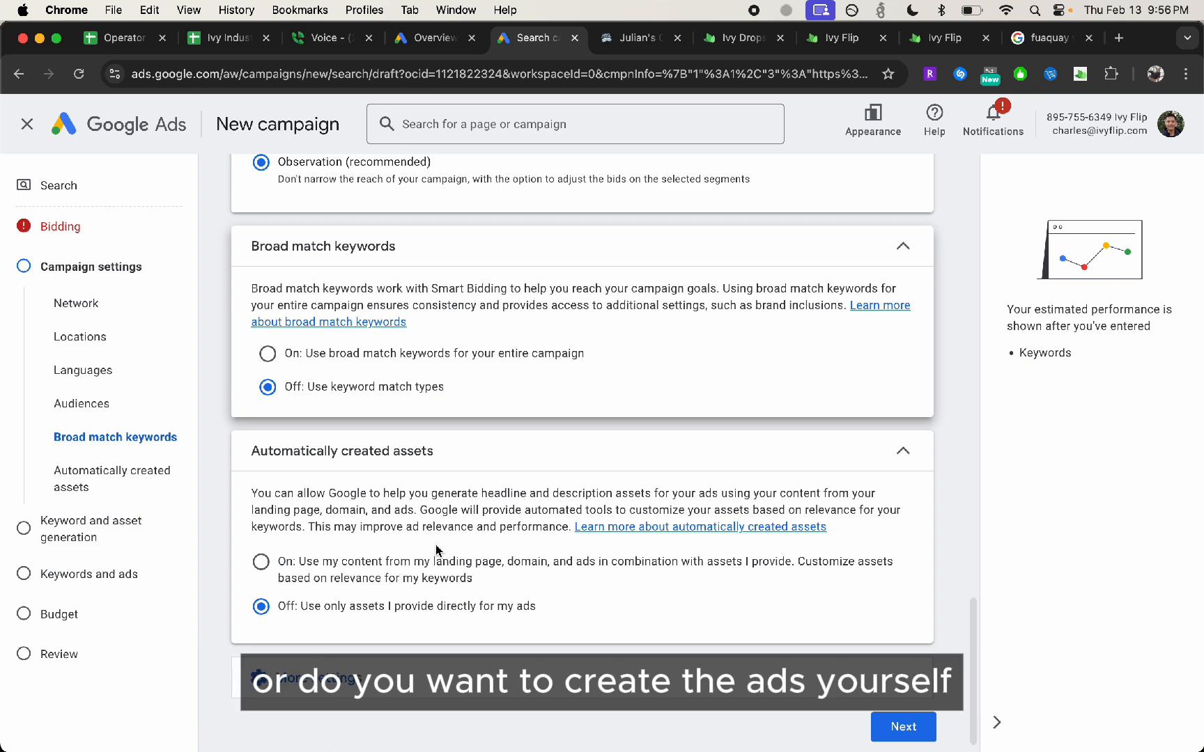
pyautogui.scroll(-3, 545, 396)
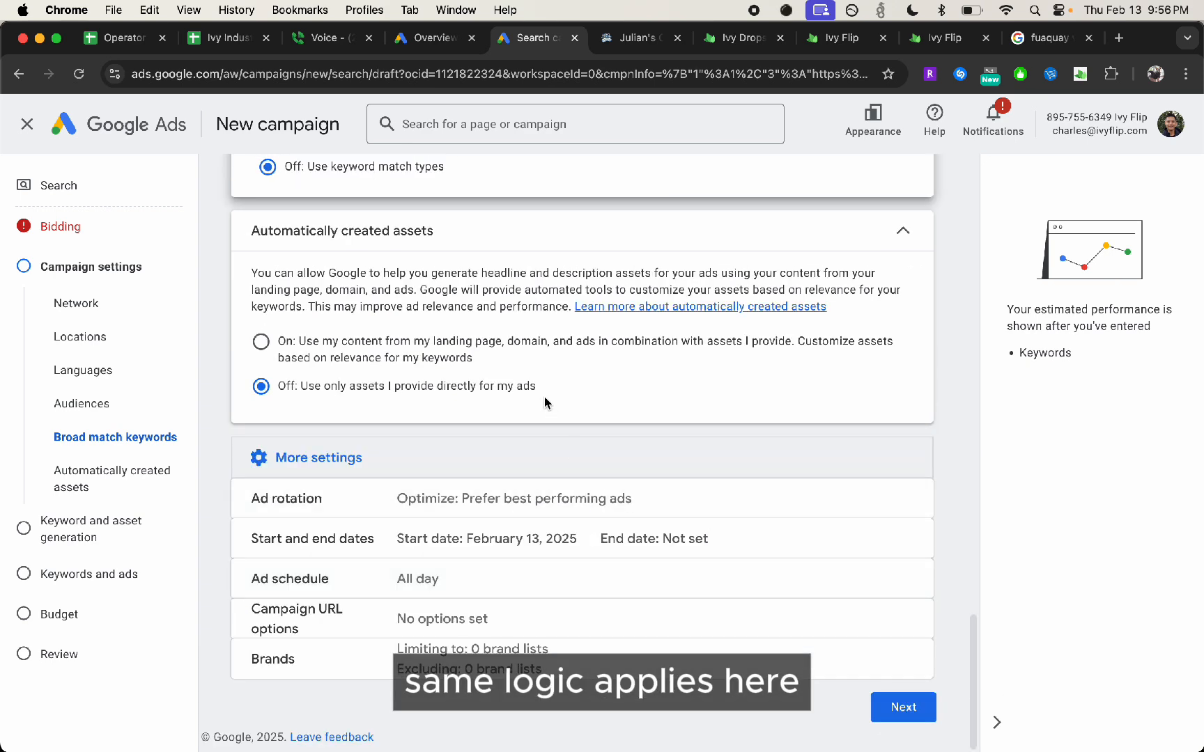
pyautogui.click(903, 709)
pyautogui.click(897, 714)
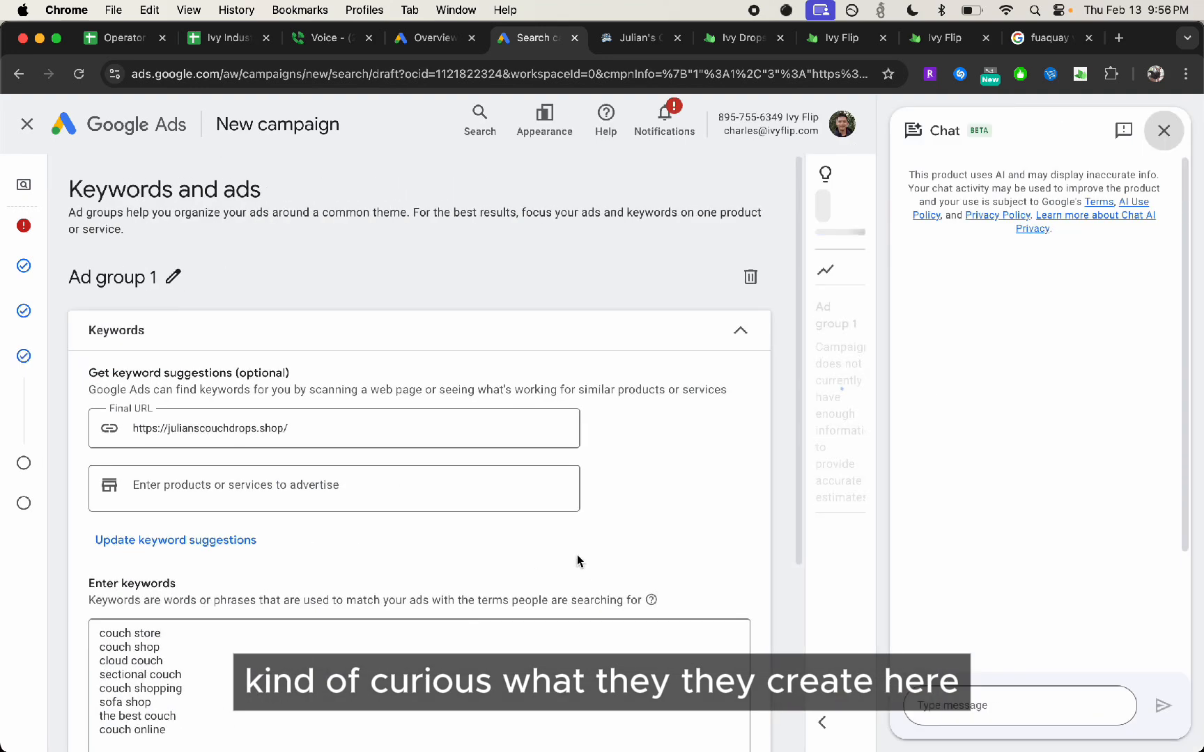
# Review Ad group 1's suggested keywords and remove "second hand couch" from the keyword list
pyautogui.scroll(-3, 348, 404)
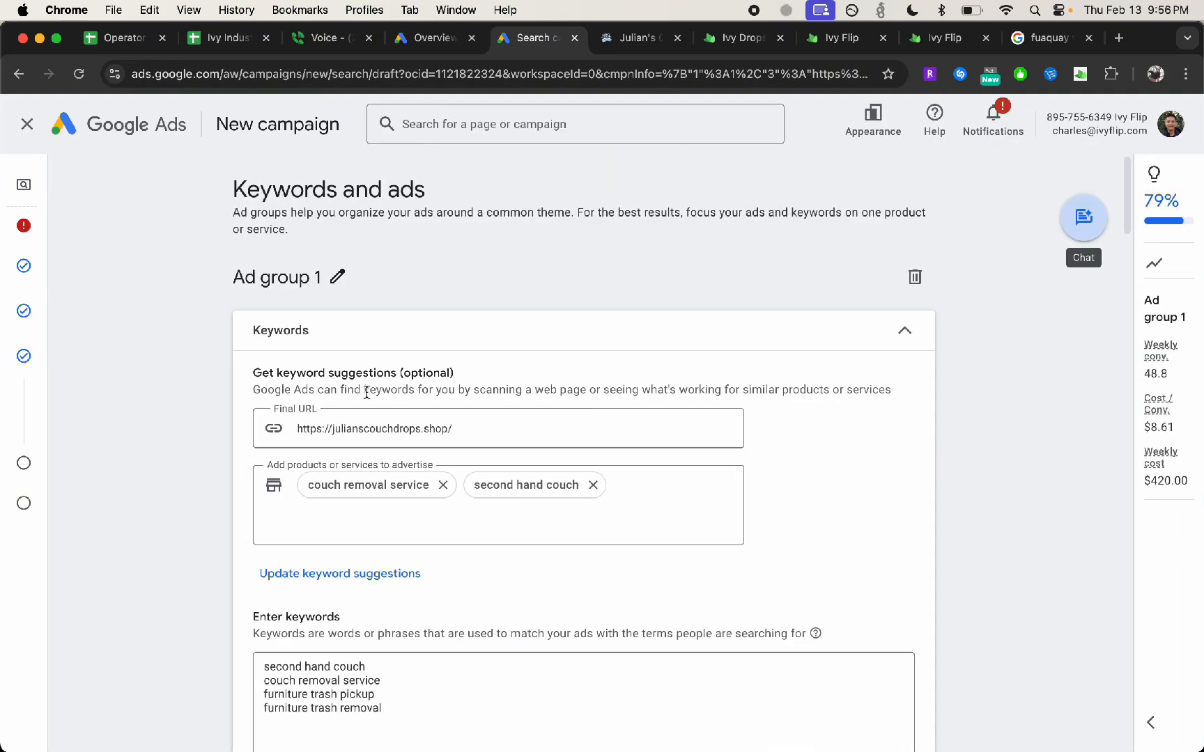
pyautogui.scroll(-3, 367, 392)
pyautogui.scroll(-10, 366, 393)
pyautogui.scroll(9, 368, 393)
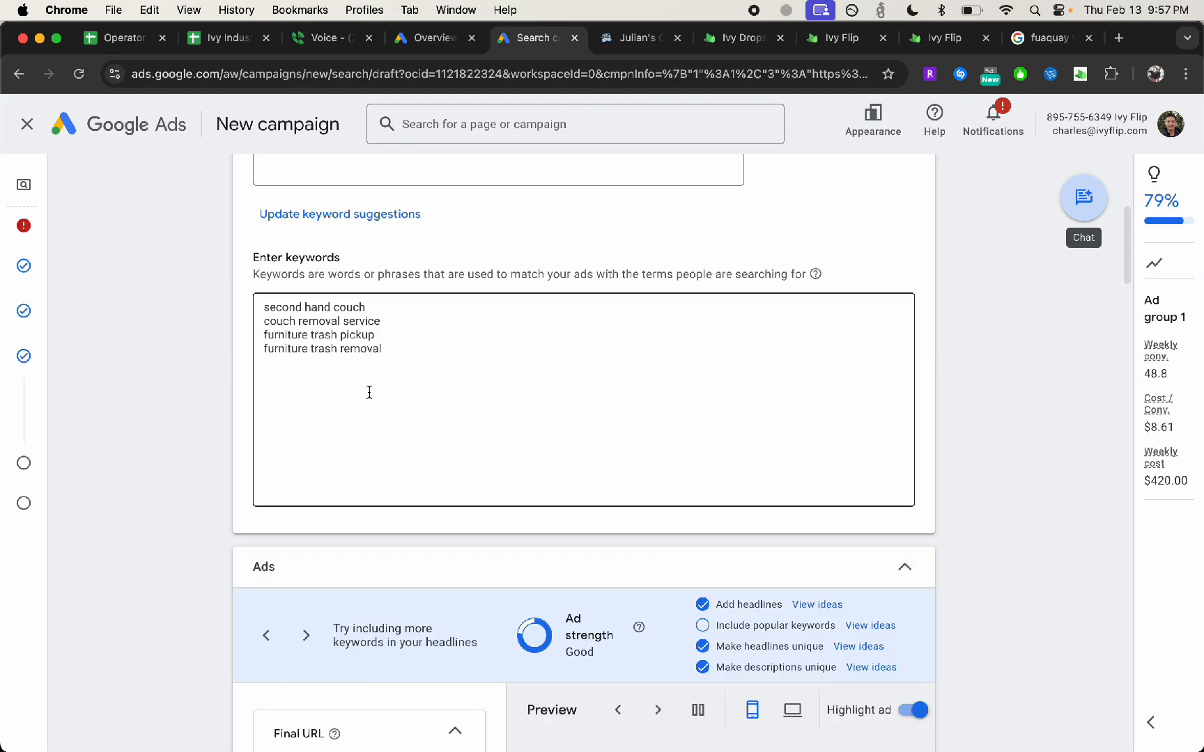
pyautogui.click(466, 356)
pyautogui.scroll(4, 466, 361)
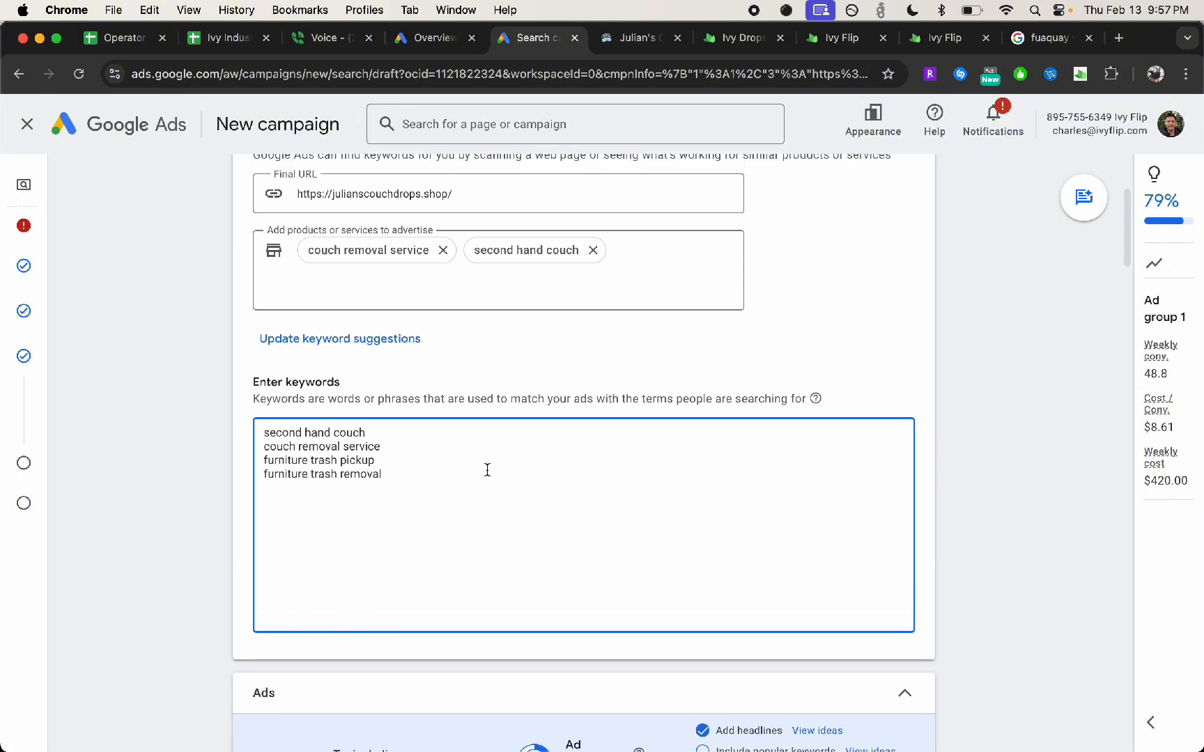
pyautogui.moveTo(367, 433); pyautogui.dragTo(199, 422)
pyautogui.press('BackSpace')
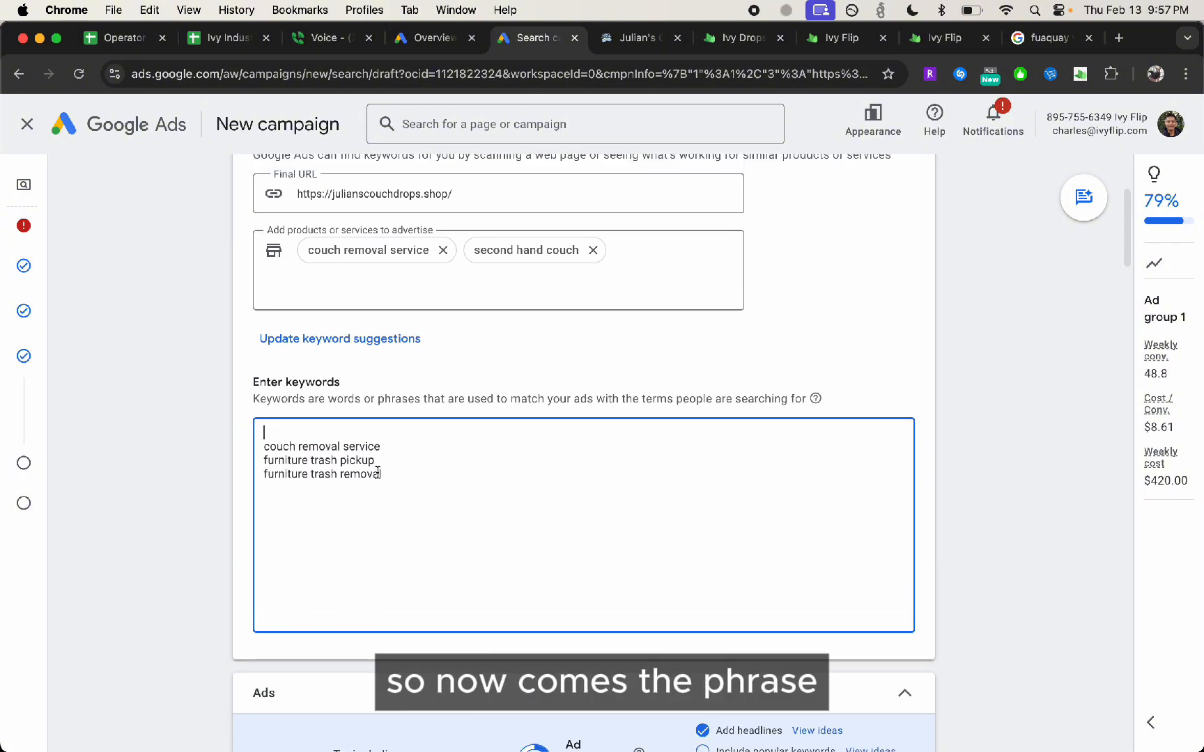
pyautogui.press('Delete')
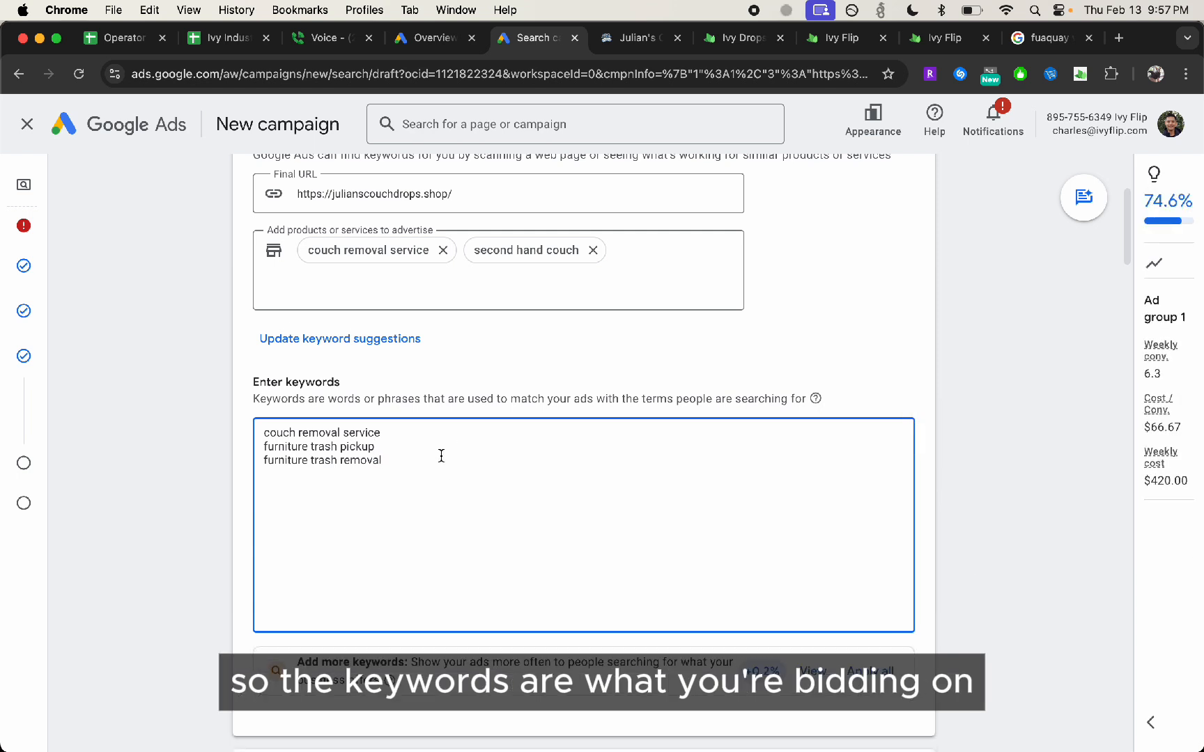
pyautogui.scroll(-4, 430, 476)
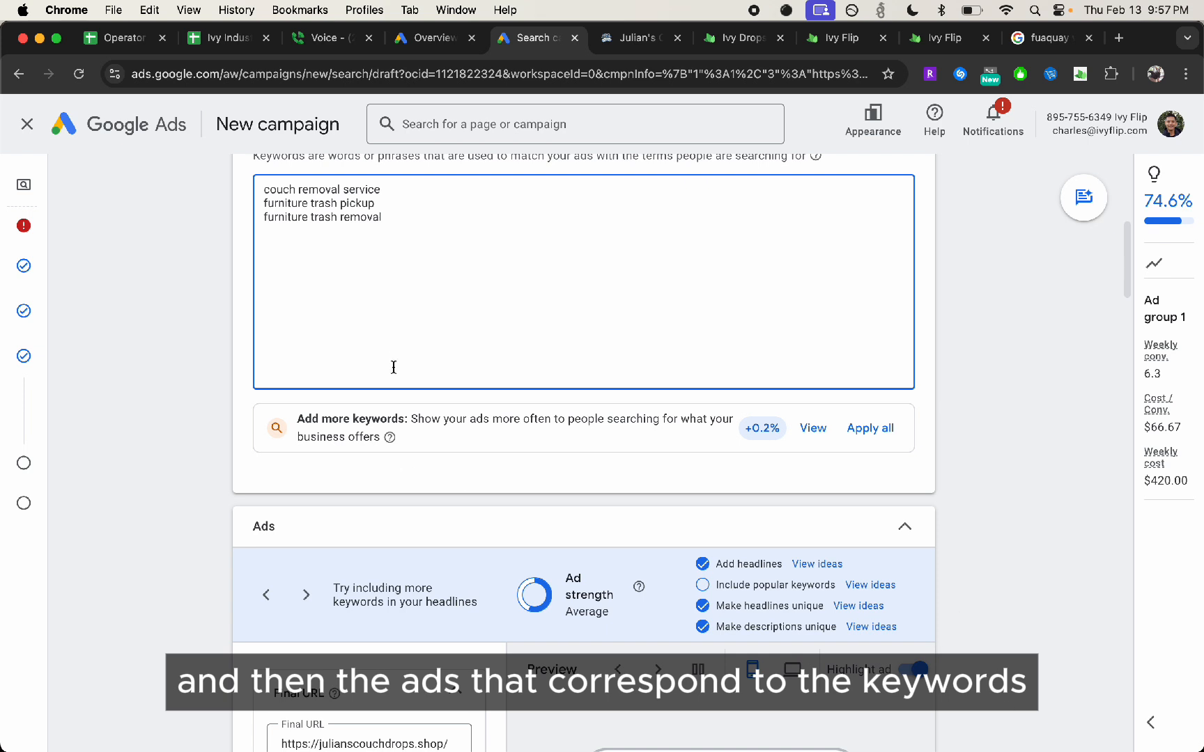
pyautogui.press('Return')
pyautogui.press('BackSpace')
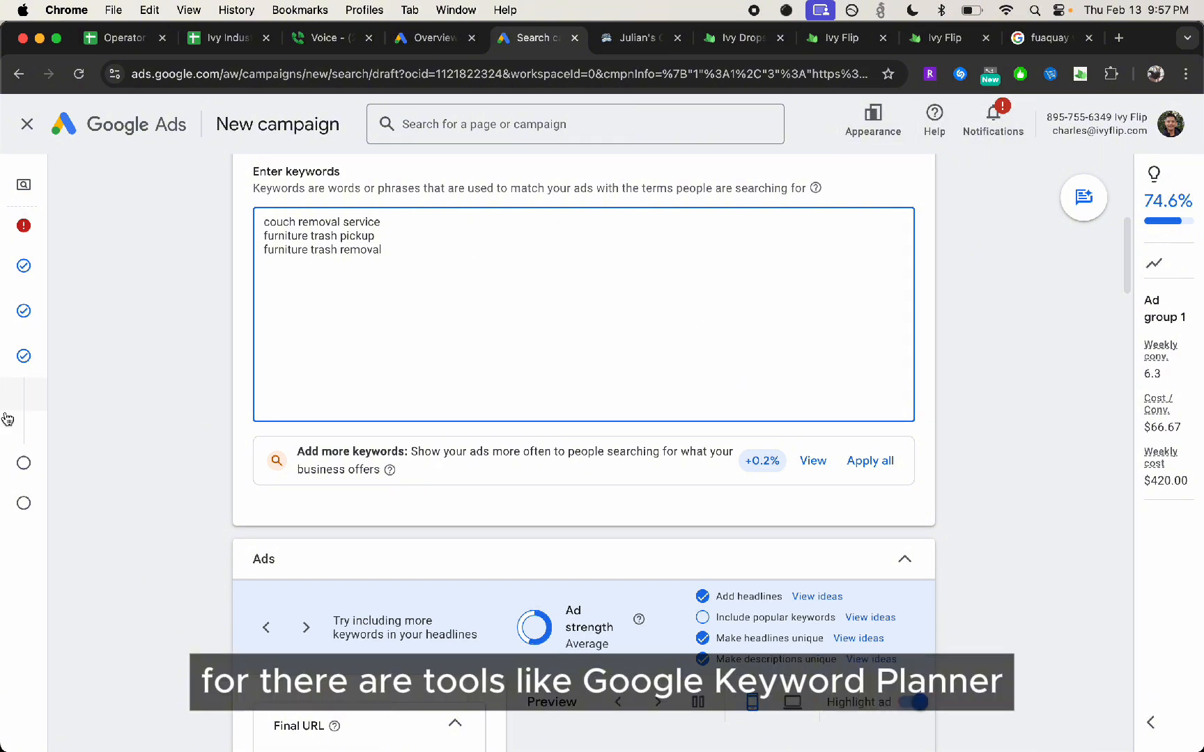
pyautogui.click(993, 118)
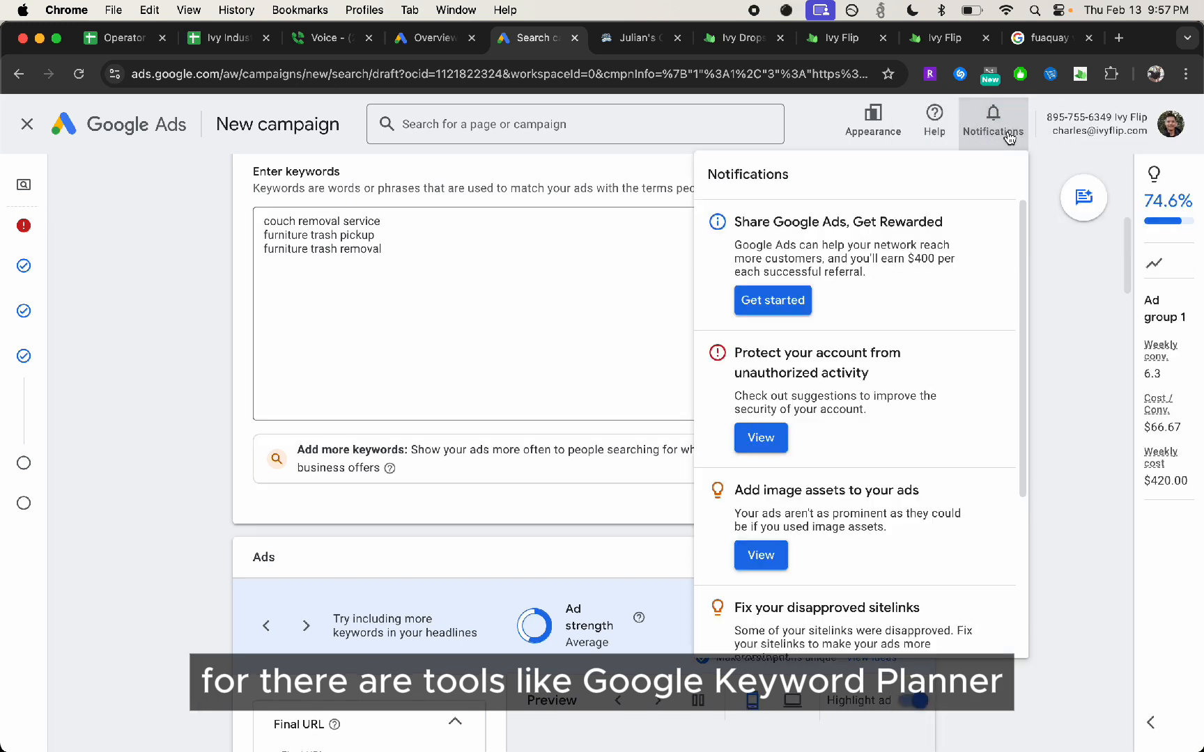
pyautogui.click(1076, 307)
# Add the keywords "free couch removal" and "furniture donation" on separate lines below "couch removal service"
pyautogui.click(429, 250)
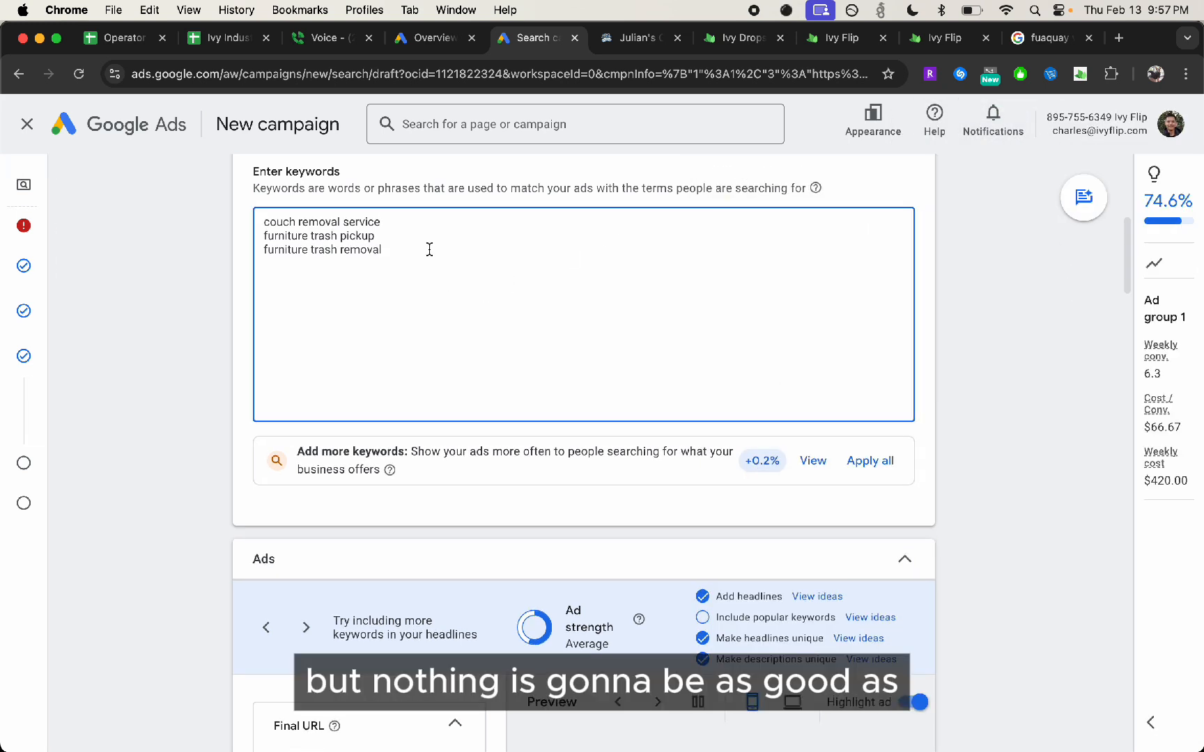
pyautogui.click(446, 220)
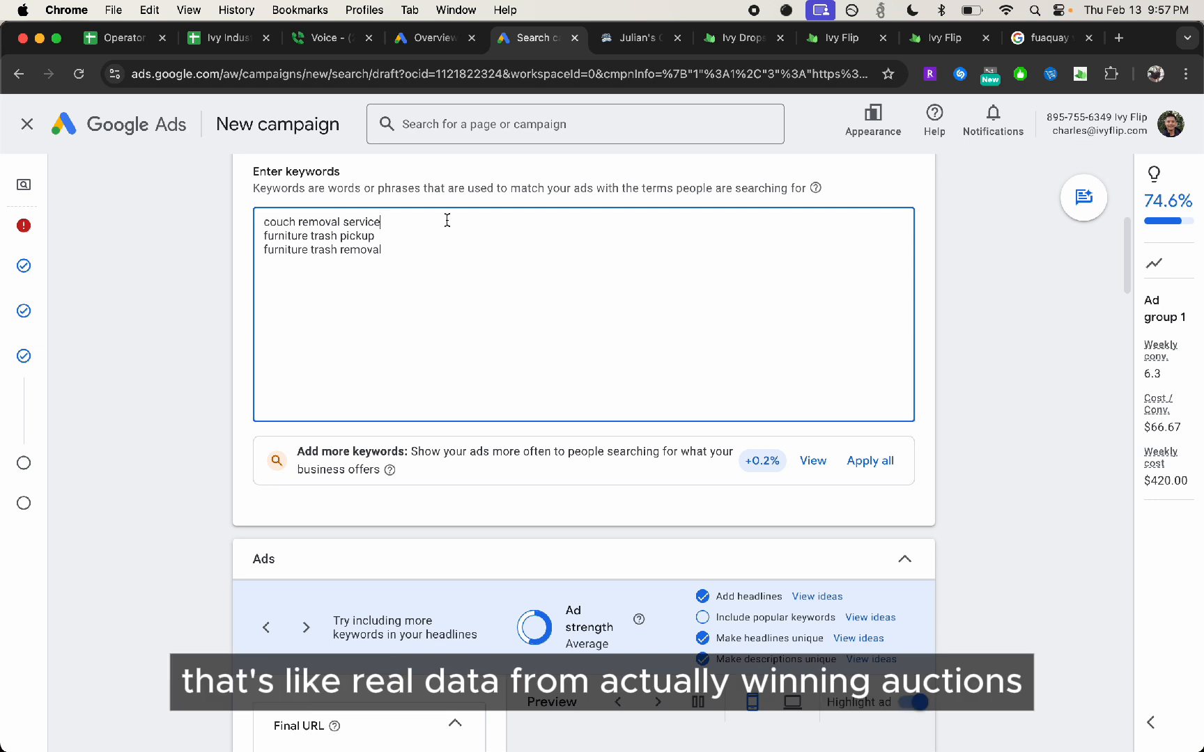
pyautogui.press('Return')
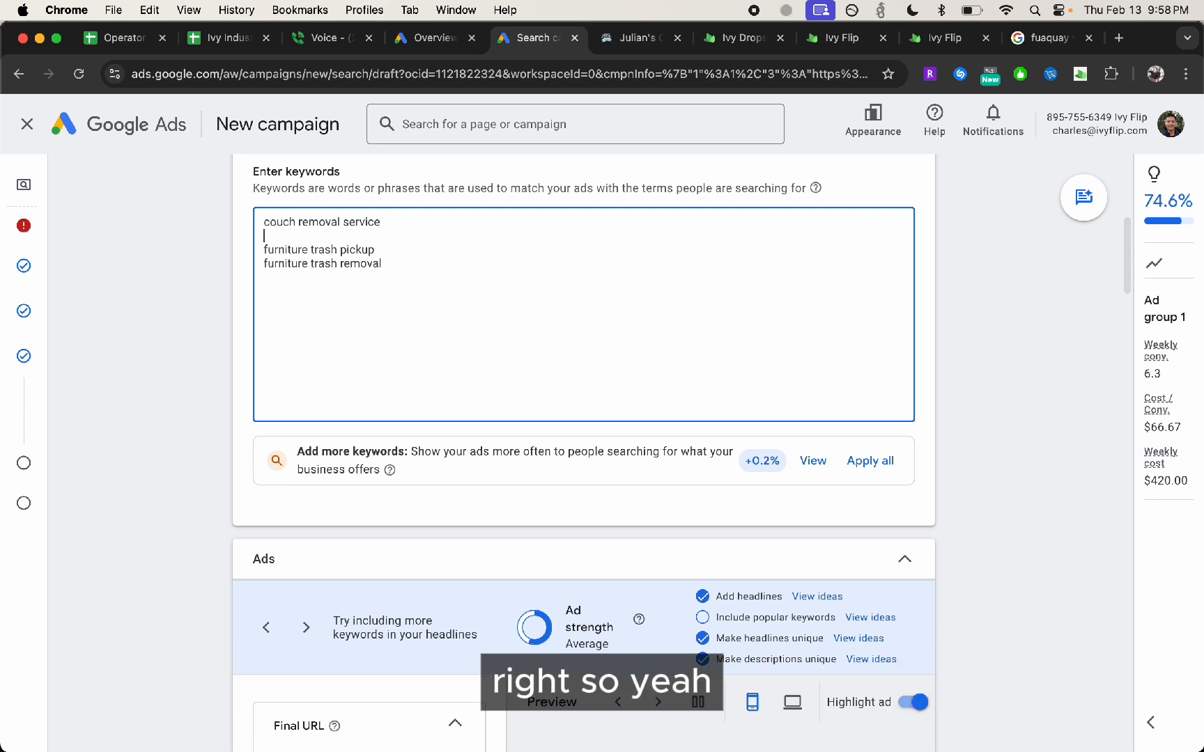
pyautogui.write('free couch removal')
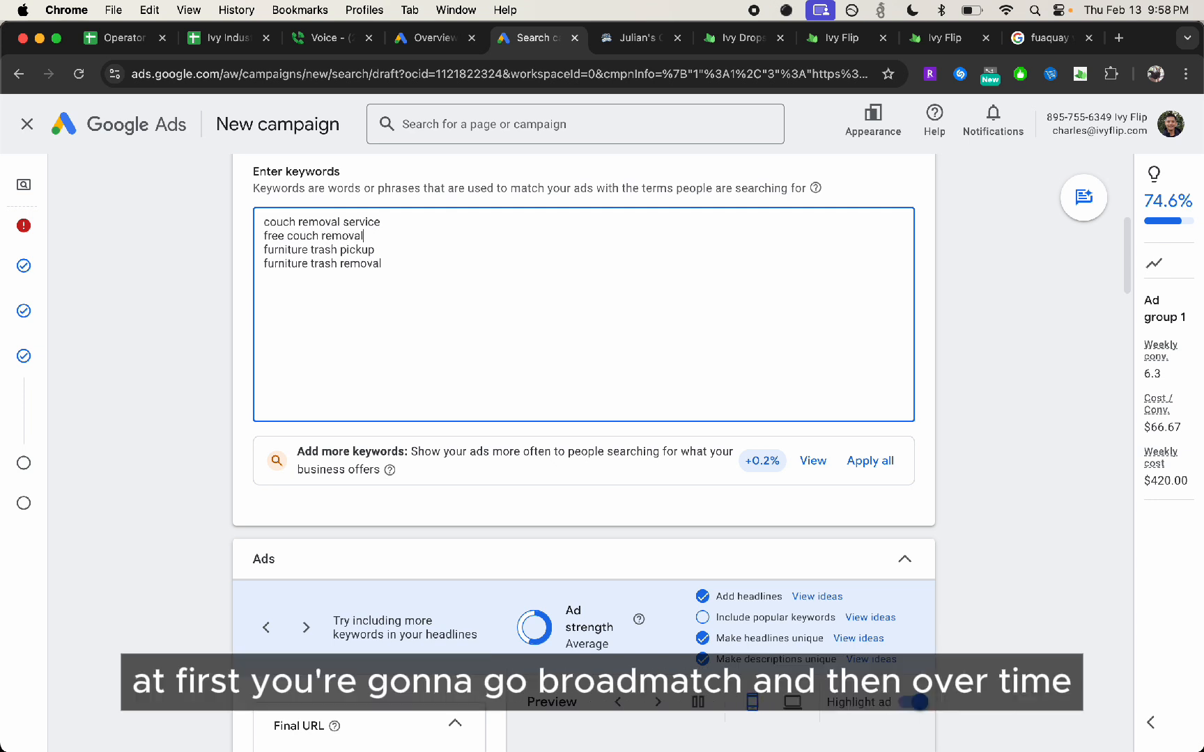
pyautogui.press('Return')
pyautogui.write('furniture donation')
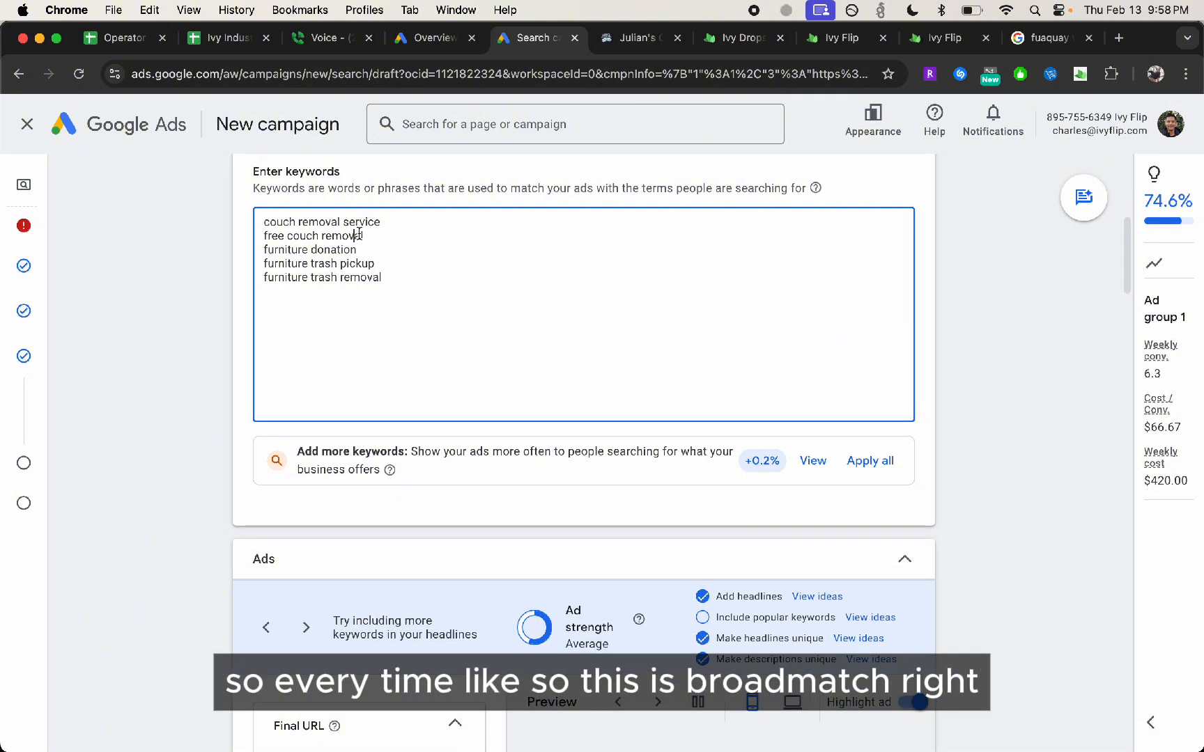
# Change the furniture donation keyword to phrase match by enclosing it in quotation marks
pyautogui.moveTo(358, 249); pyautogui.dragTo(234, 250)
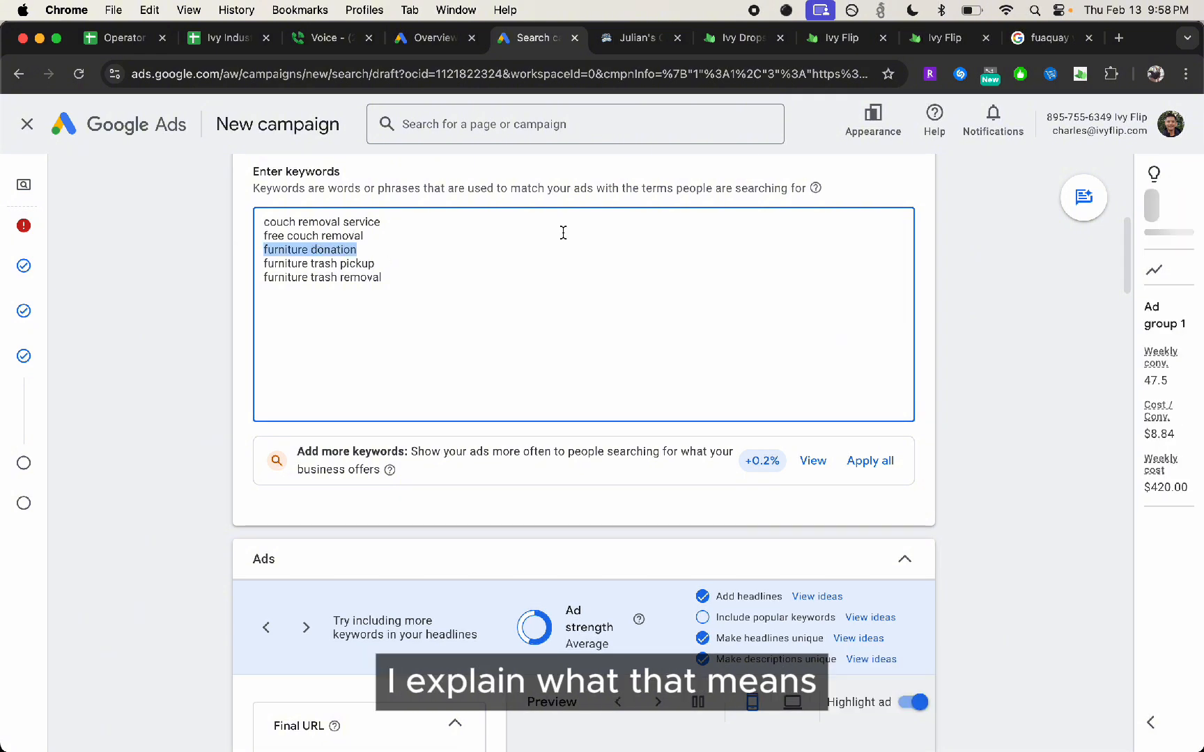
pyautogui.click(357, 249)
pyautogui.moveTo(357, 249); pyautogui.dragTo(161, 255)
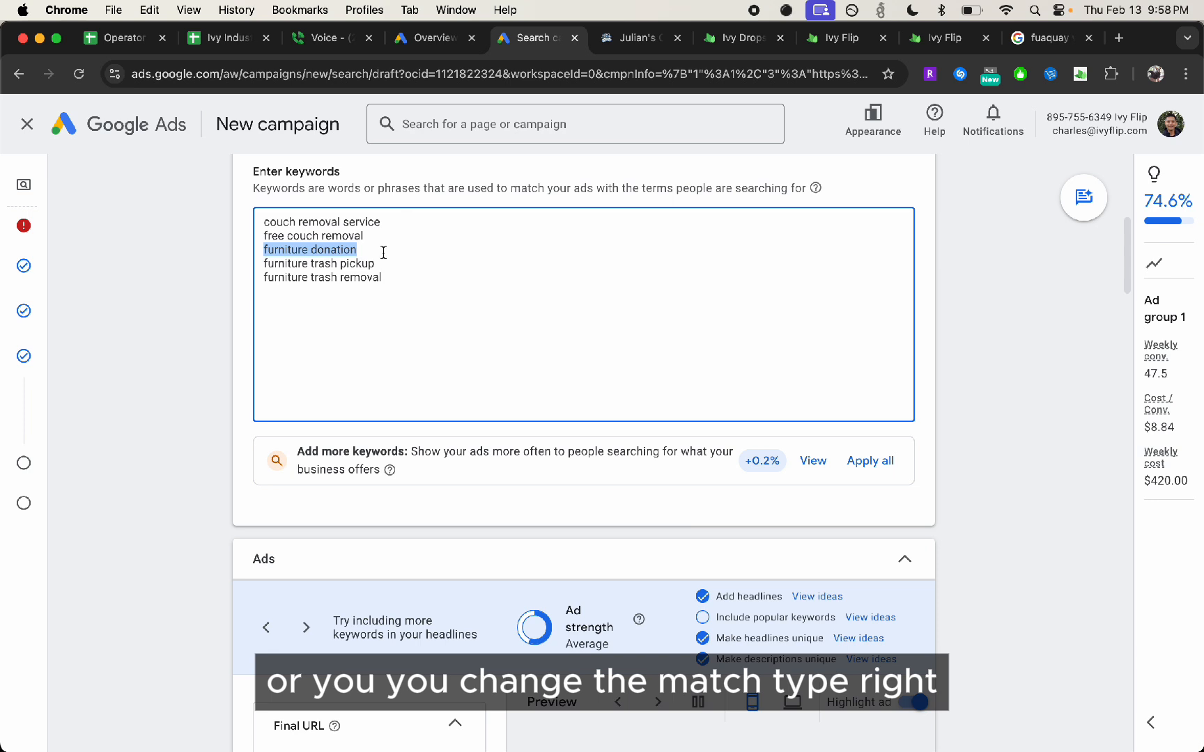
pyautogui.moveTo(377, 255); pyautogui.dragTo(169, 247)
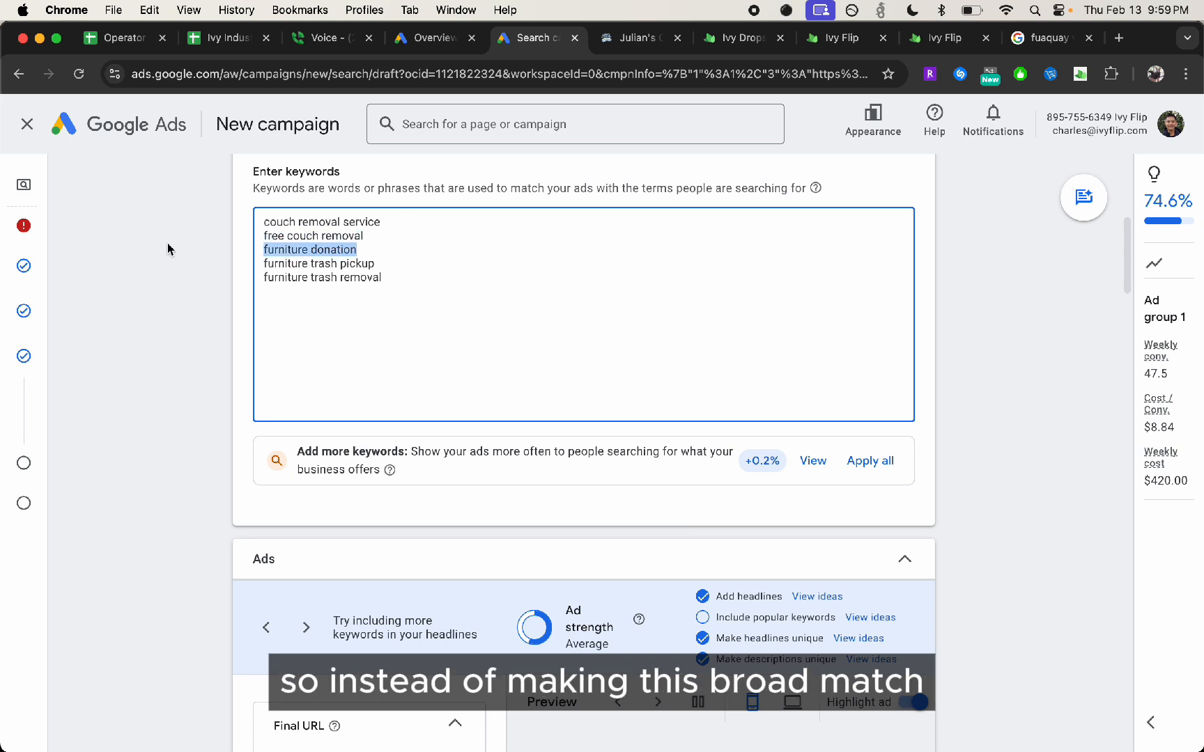
pyautogui.click(462, 253)
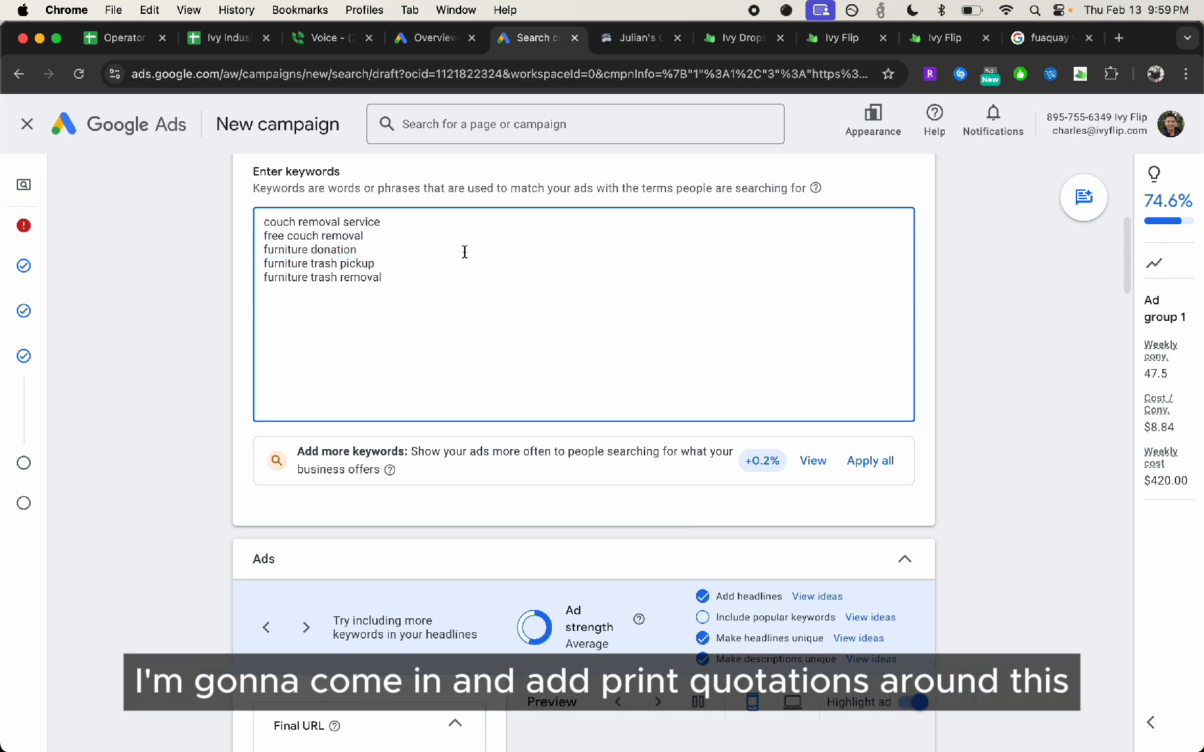
pyautogui.write('"')
pyautogui.write('"')
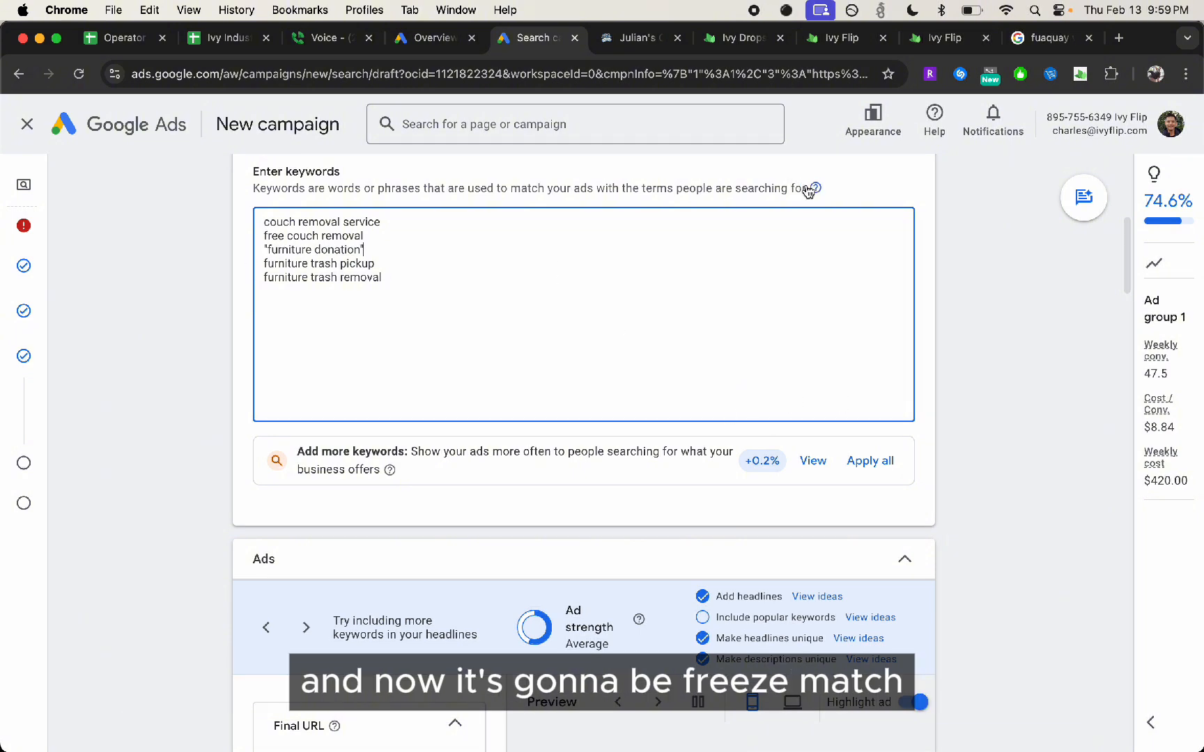
pyautogui.moveTo(813, 189)
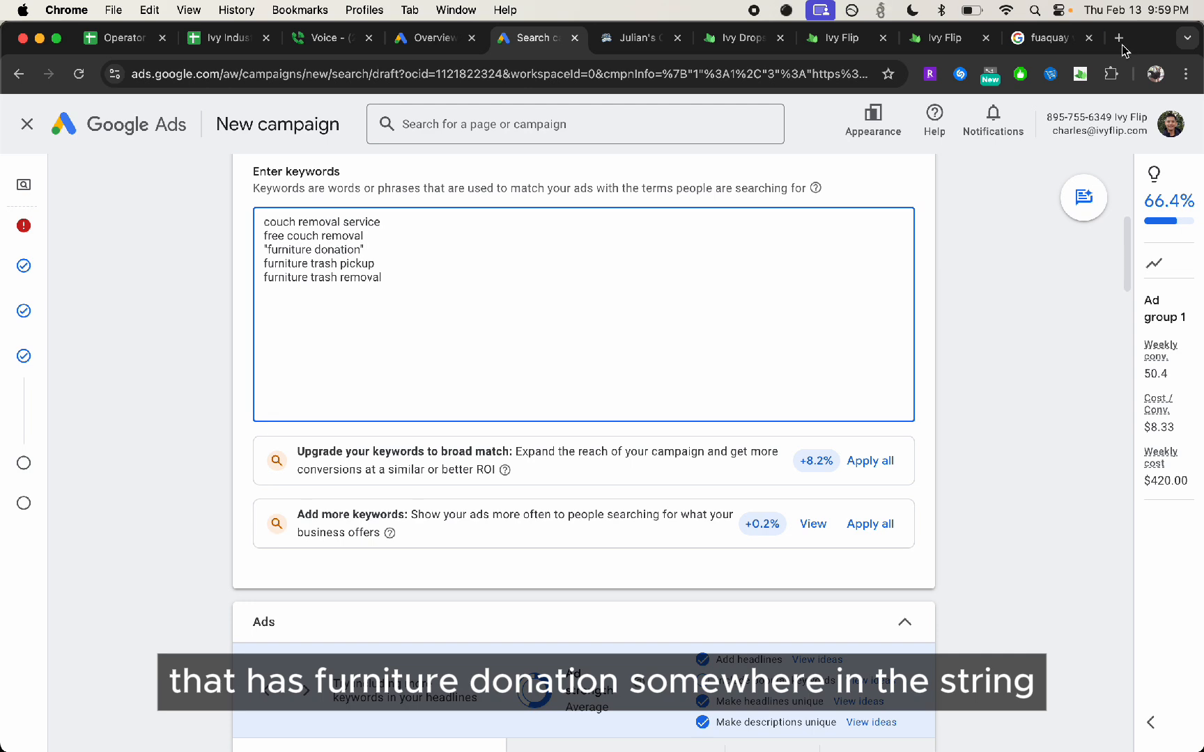
# Draft the example search "furniture donation" locations near me in a new browser tab, with only furniture donation in quotation marks
pyautogui.press('super+t')
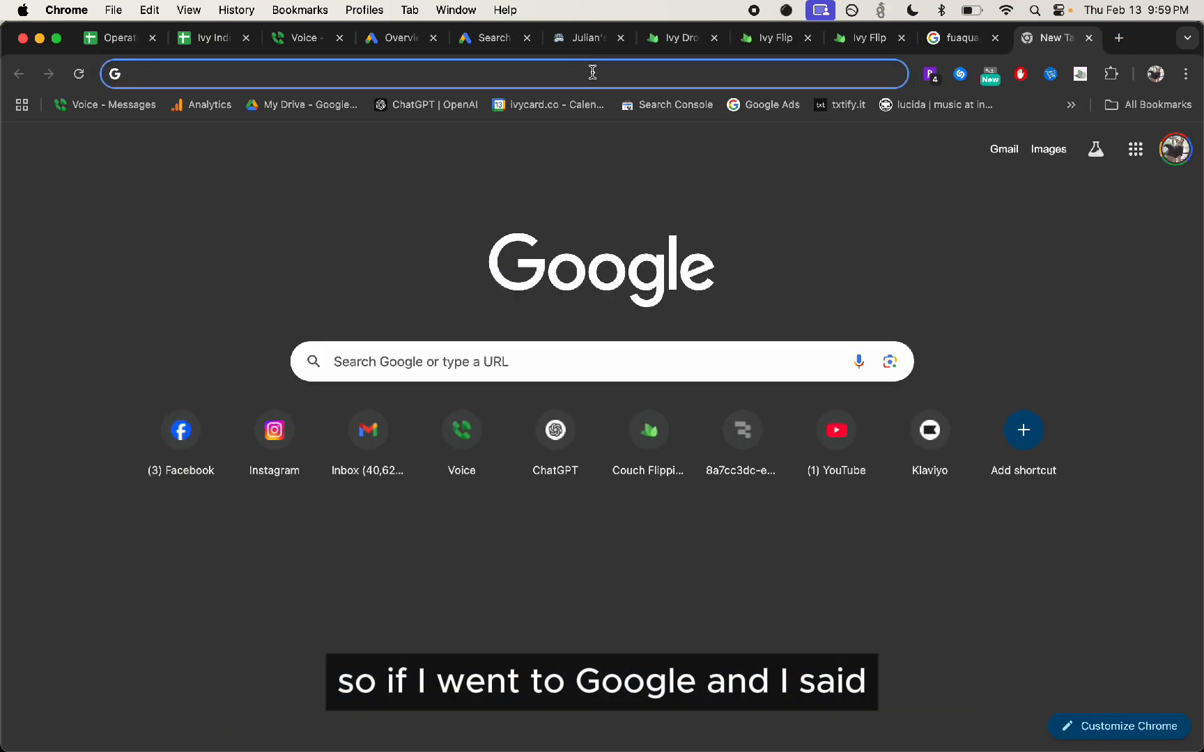
pyautogui.write('furniture donation')
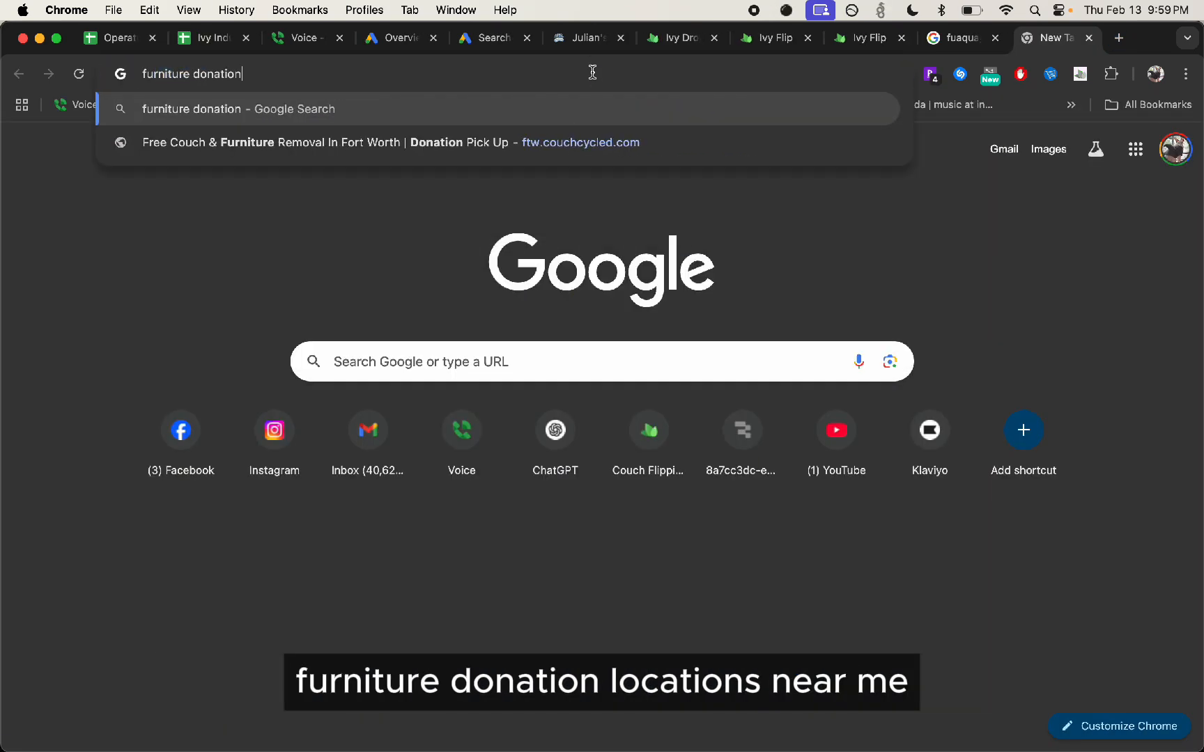
pyautogui.write(' locations near me')
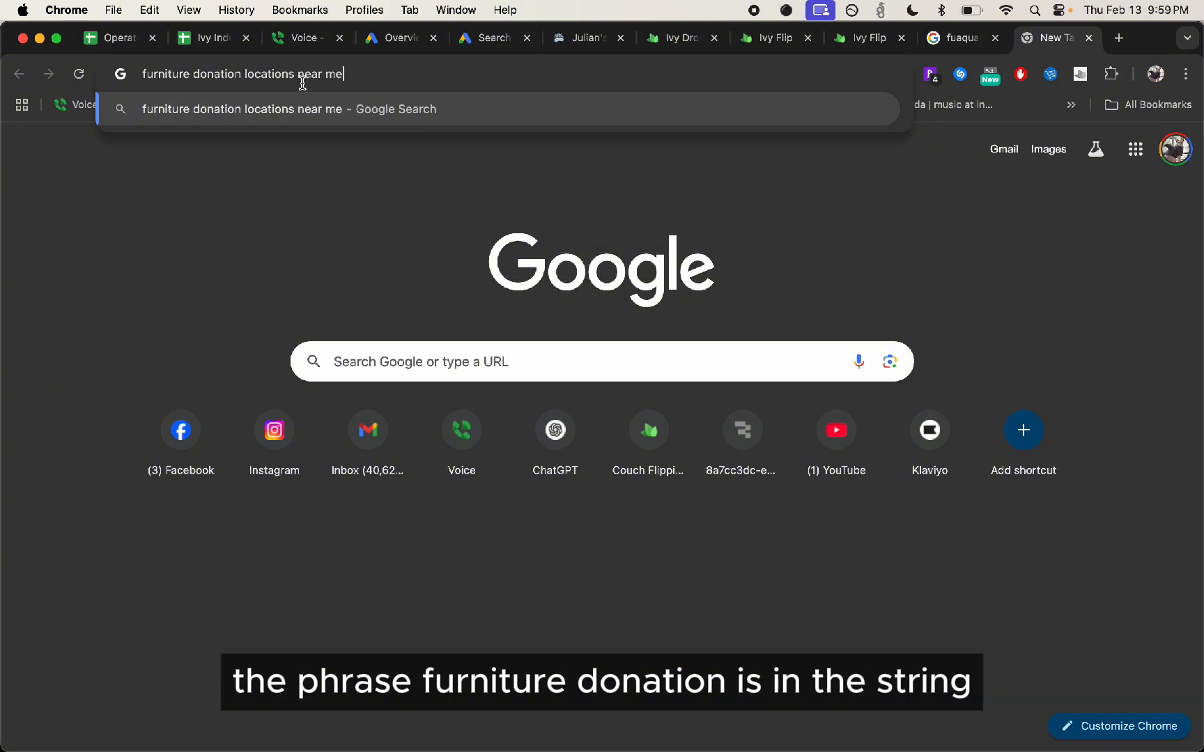
pyautogui.write('"')
pyautogui.press('super+Left')
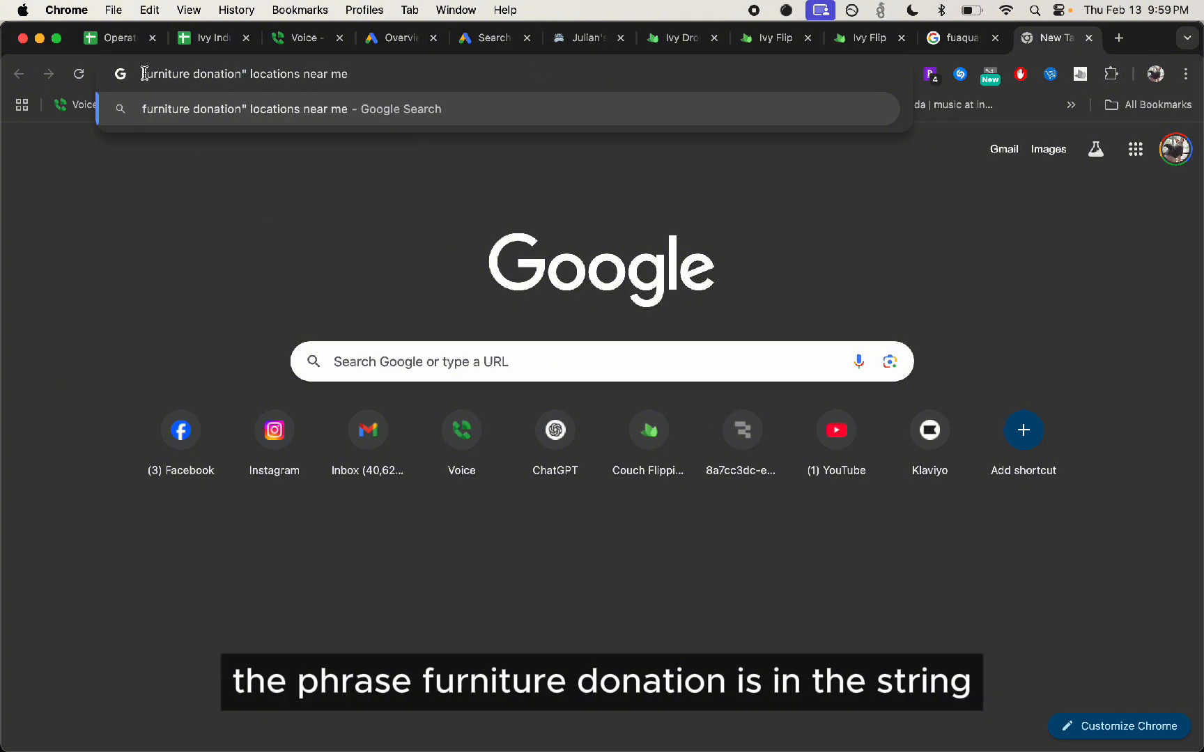
pyautogui.write('"')
pyautogui.click(380, 73)
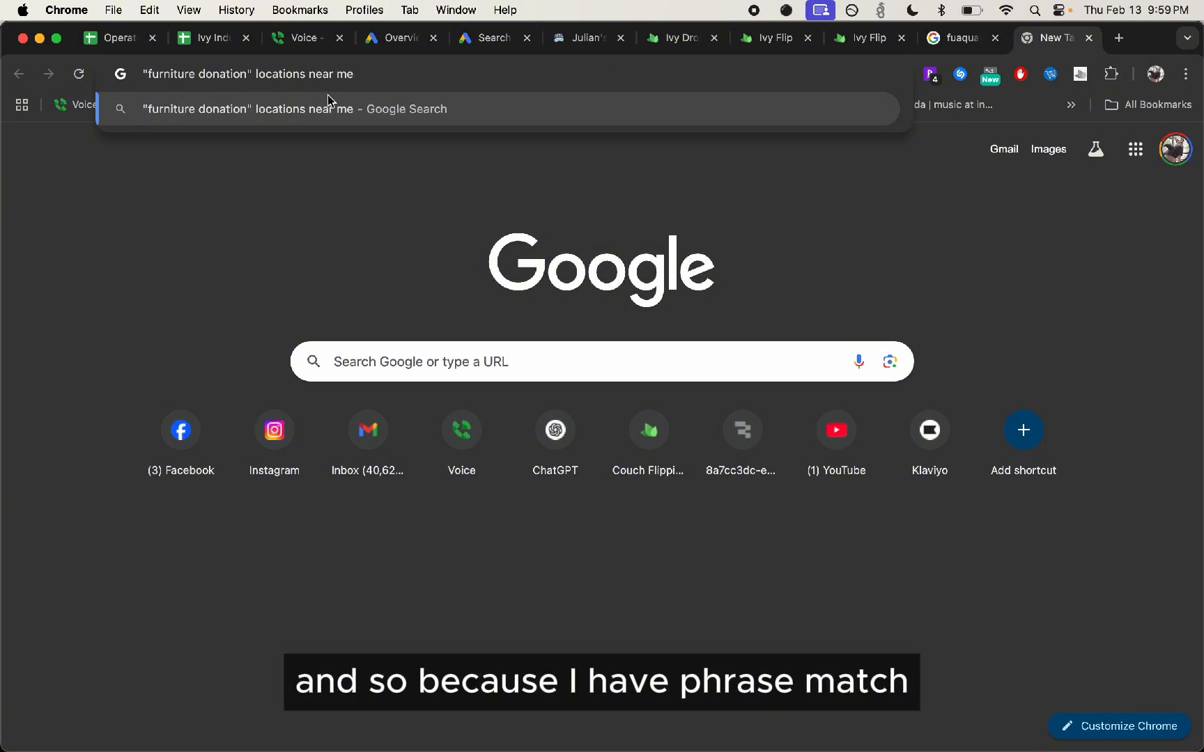
# Remove the quotation marks from the example search and shorten it to furniture donate
pyautogui.press('BackSpace')
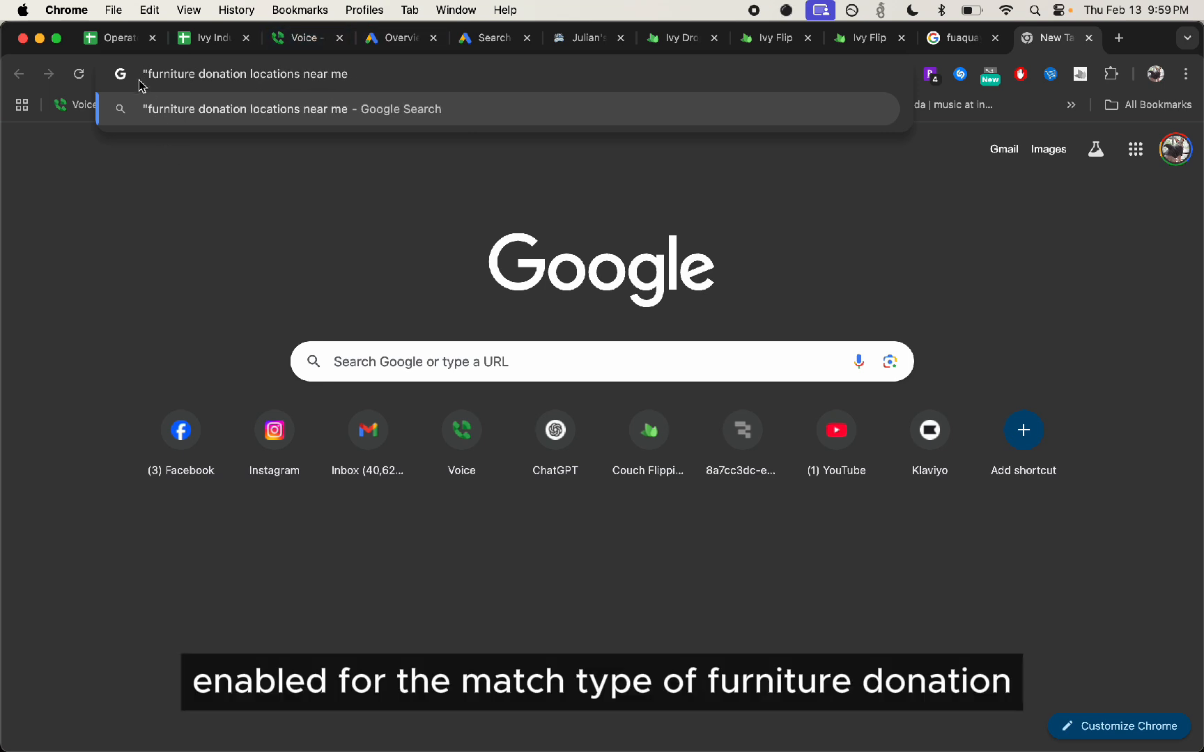
pyautogui.doubleClick(147, 73)
pyautogui.click(147, 73)
pyautogui.press('BackSpace')
pyautogui.click(459, 73)
pyautogui.press('BackSpace')
pyautogui.press('BackSpace')
pyautogui.press('BackSpace')
pyautogui.press('BackSpace')
pyautogui.press('BackSpace')
pyautogui.press('BackSpace')
pyautogui.press('BackSpace')
pyautogui.press('BackSpace')
pyautogui.press('BackSpace')
pyautogui.press('BackSpace')
pyautogui.press('BackSpace')
pyautogui.press('BackSpace')
pyautogui.press('BackSpace')
pyautogui.press('BackSpace')
pyautogui.press('BackSpace')
pyautogui.press('BackSpace')
pyautogui.press('BackSpace')
pyautogui.press('BackSpace')
pyautogui.press('BackSpace')
pyautogui.press('BackSpace')
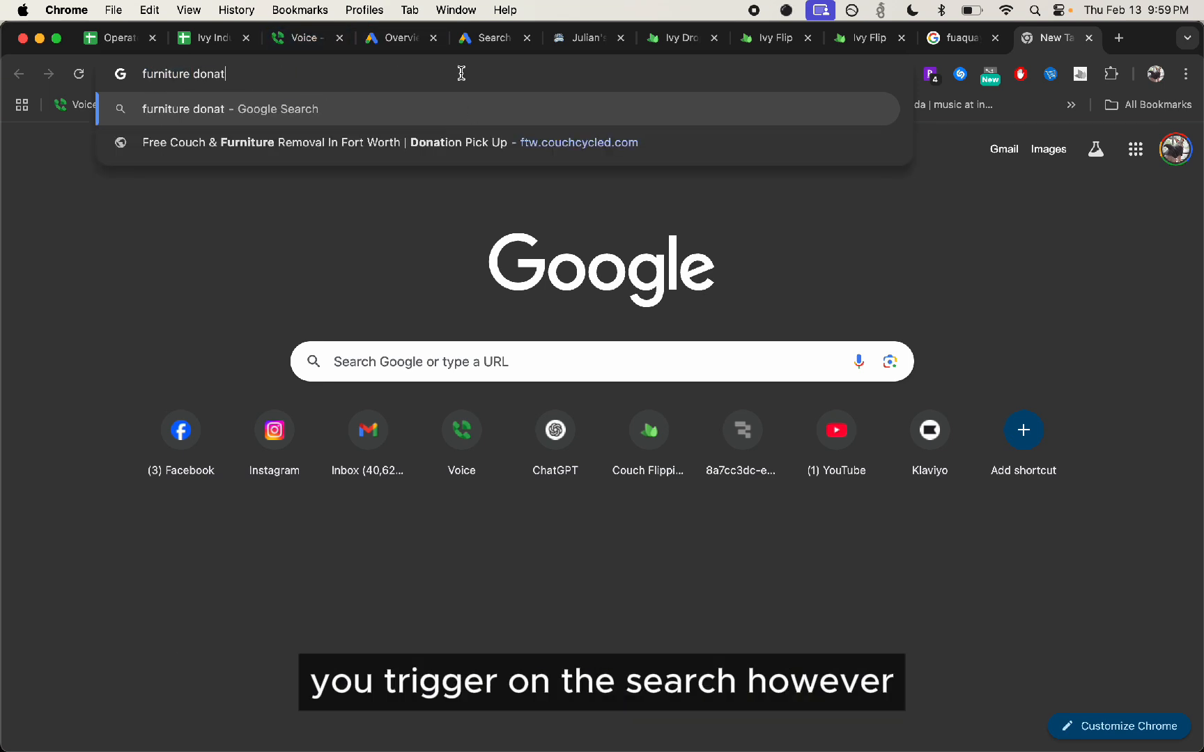
pyautogui.write('e')
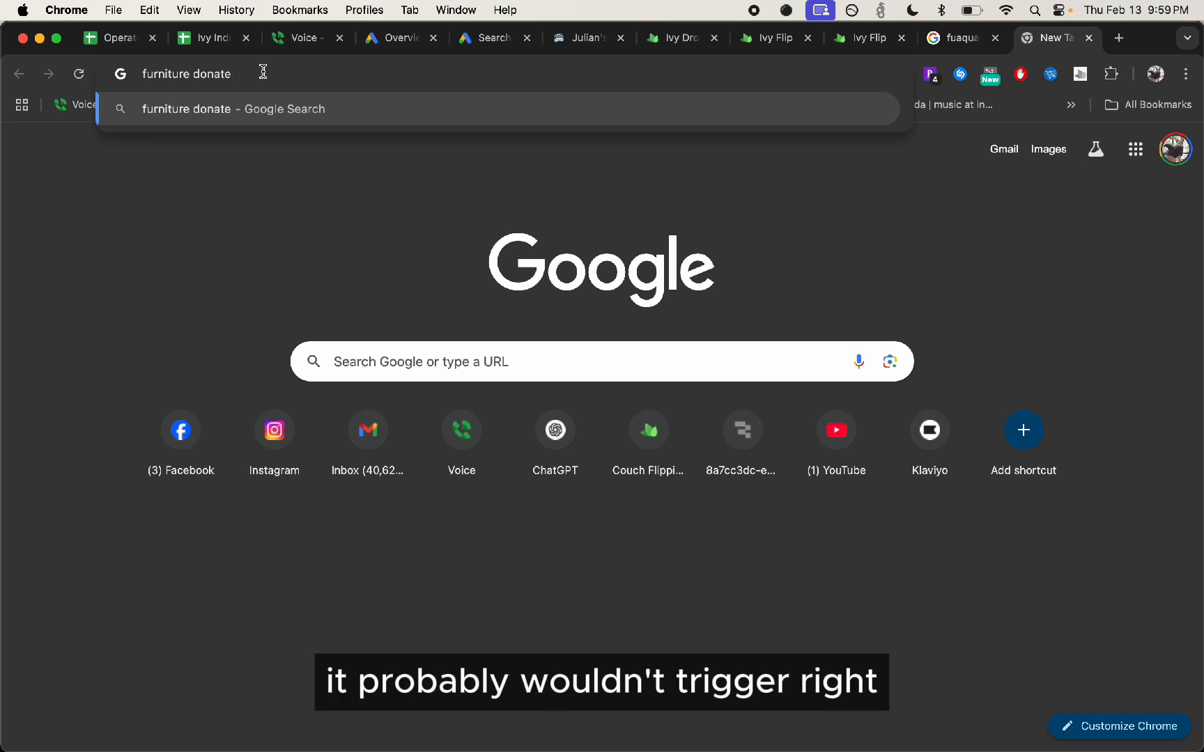
# Replace the example search text with donate furniture near me, without running the search
pyautogui.press('super+a')
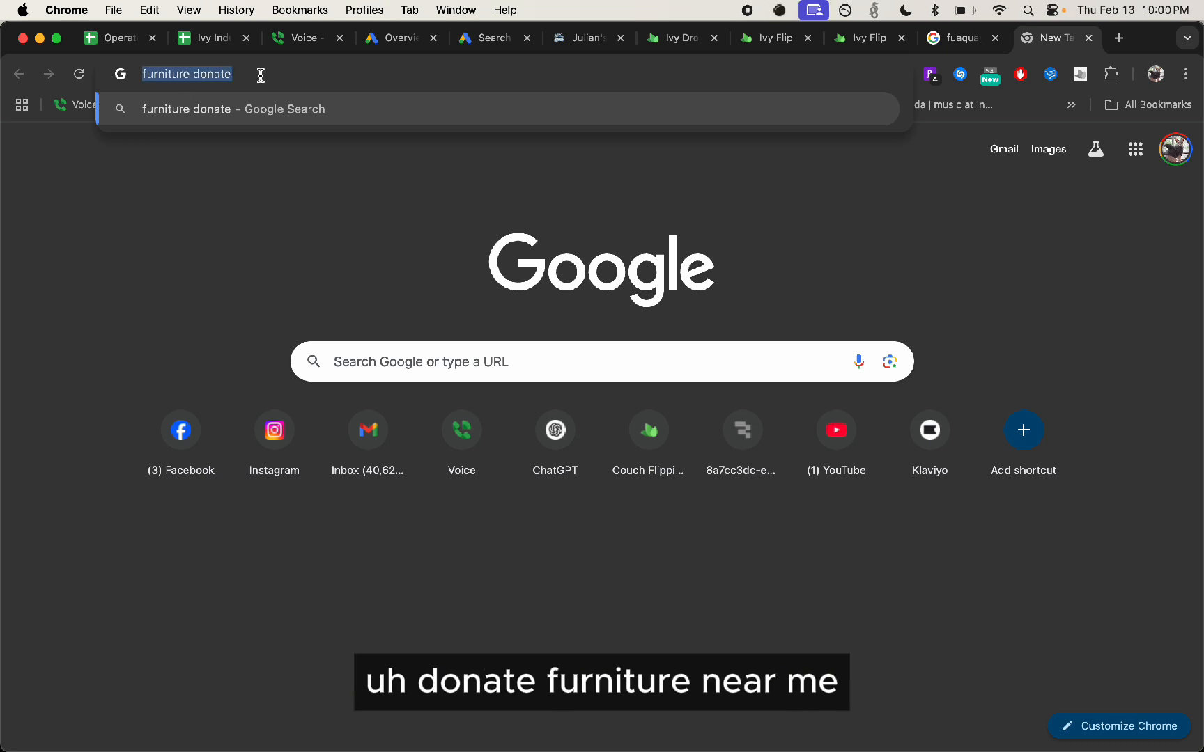
pyautogui.write('donate furnitu')
pyautogui.press('BackSpace')
pyautogui.press('BackSpace')
pyautogui.press('BackSpace')
pyautogui.press('BackSpace')
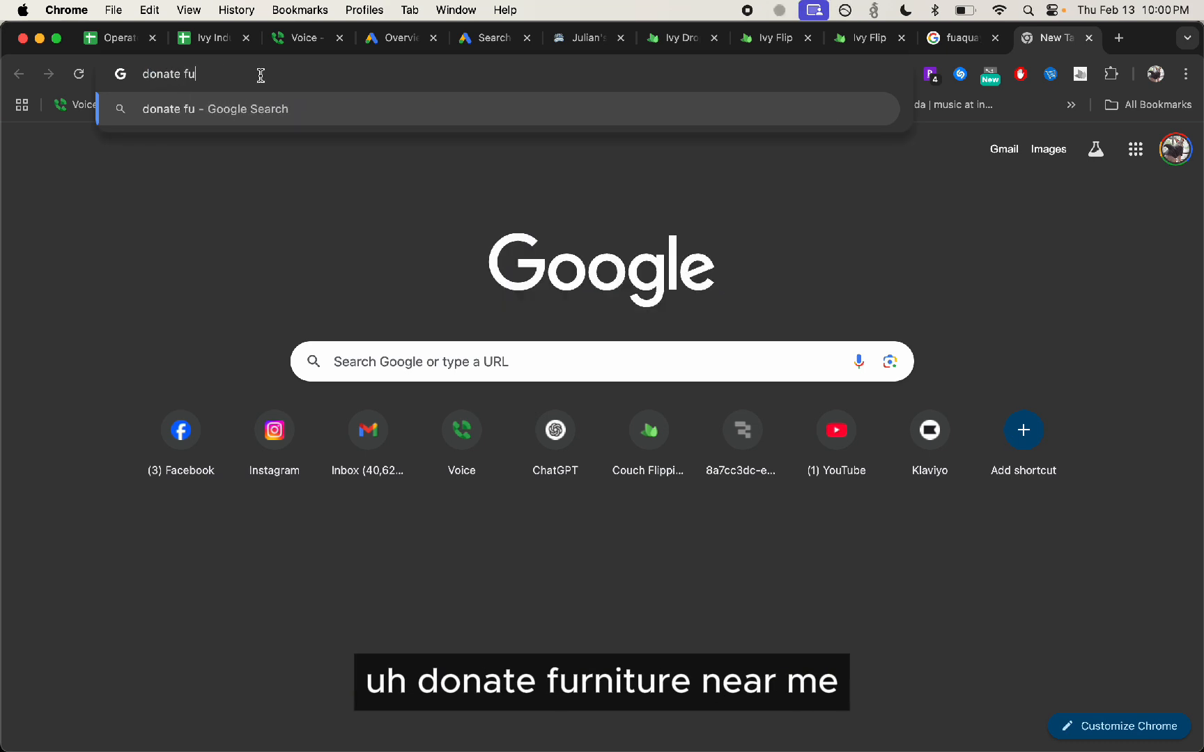
pyautogui.write('rniture near me')
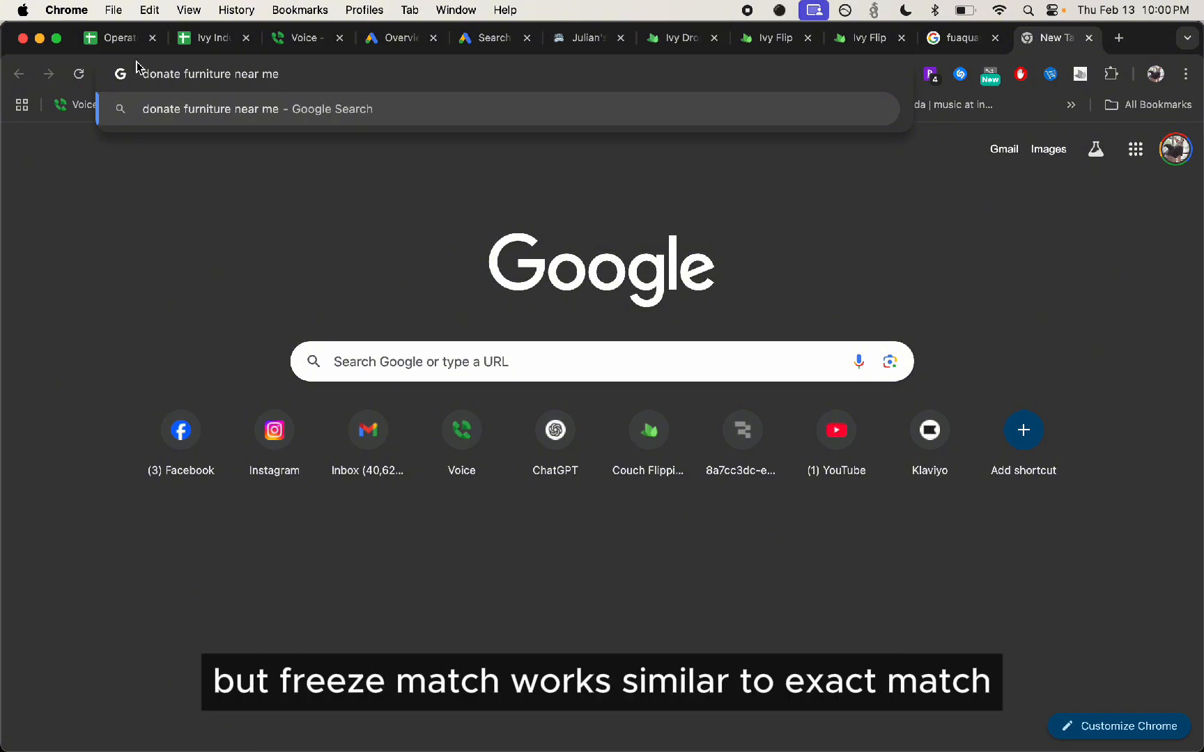
pyautogui.click(941, 41)
pyautogui.click(1048, 38)
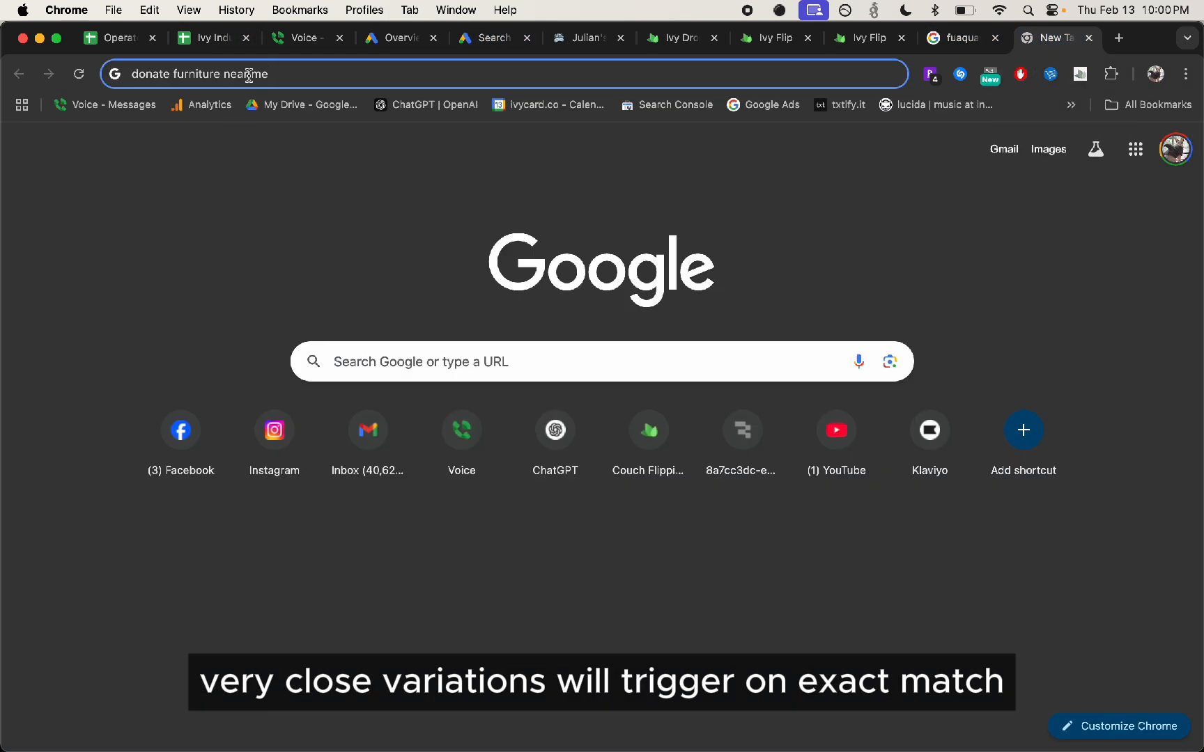
# Replace the example search text with the exact-match term [furniture] in square brackets
pyautogui.click(258, 69)
pyautogui.write('donate')
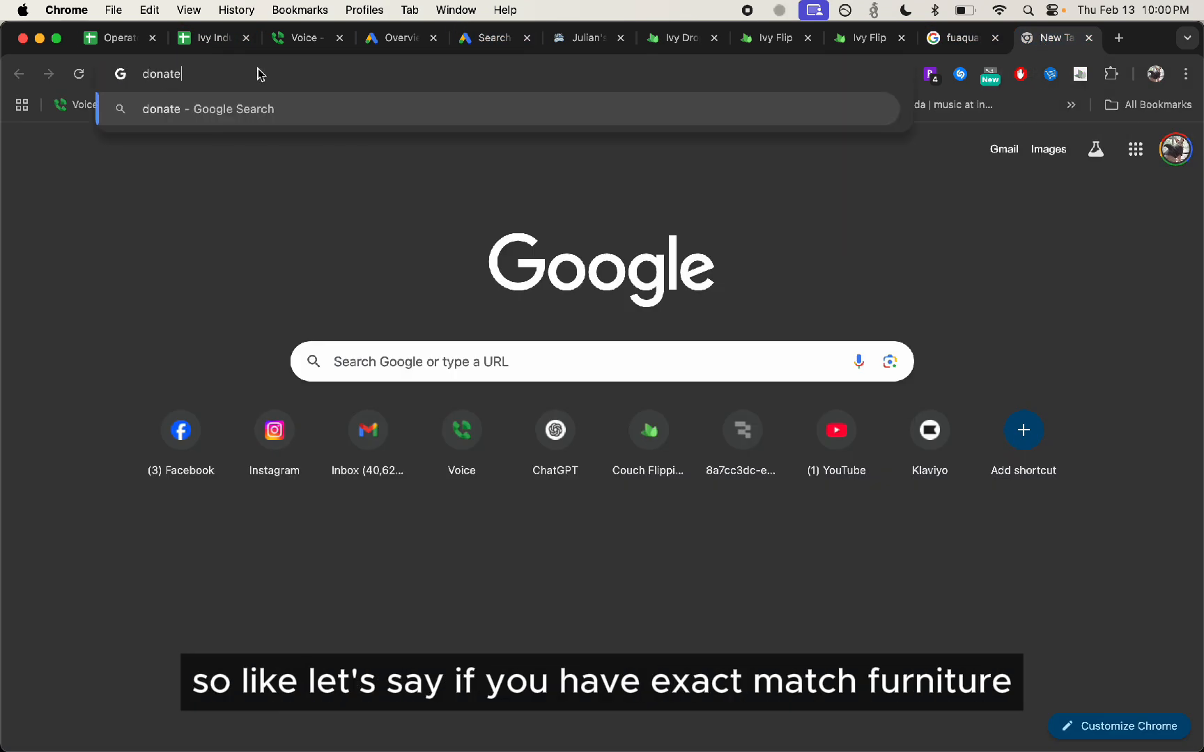
pyautogui.press('BackSpace')
pyautogui.press('BackSpace')
pyautogui.press('BackSpace')
pyautogui.press('BackSpace')
pyautogui.press('BackSpace')
pyautogui.press('BackSpace')
pyautogui.write('furn')
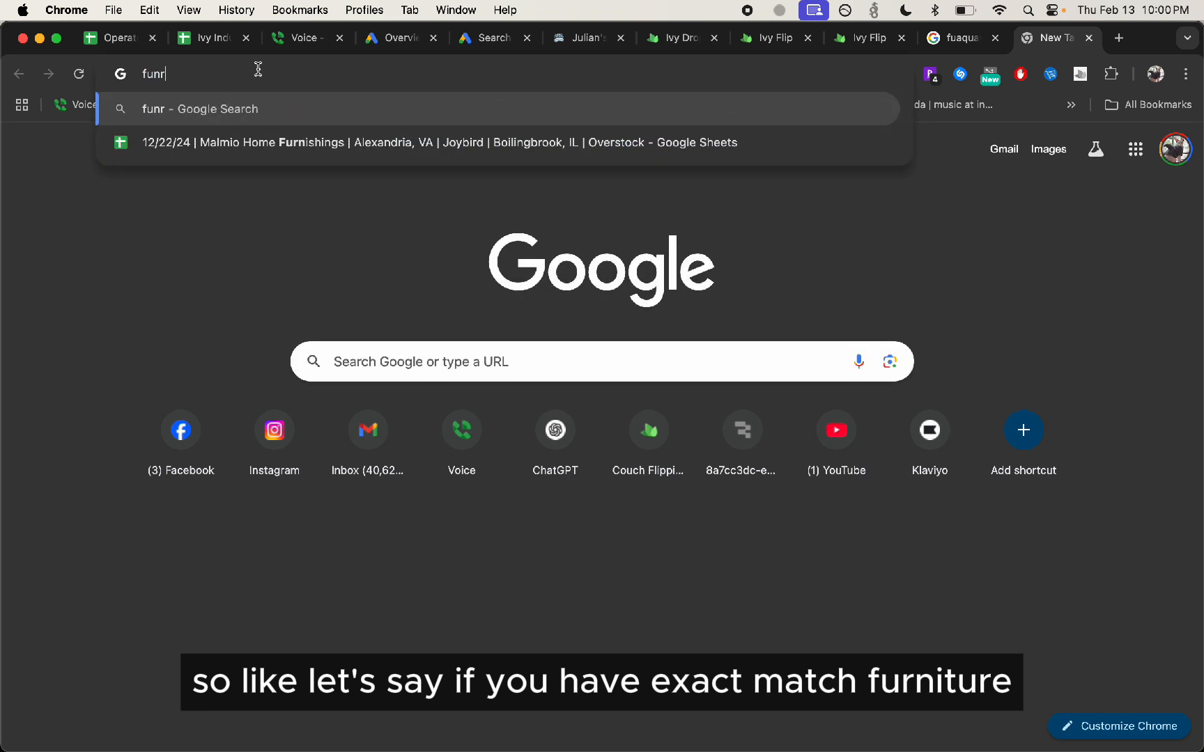
pyautogui.press('BackSpace')
pyautogui.press('BackSpace')
pyautogui.press('BackSpace')
pyautogui.press('BackSpace')
pyautogui.write('[e')
pyautogui.press('BackSpace')
pyautogui.write('furniture] ')
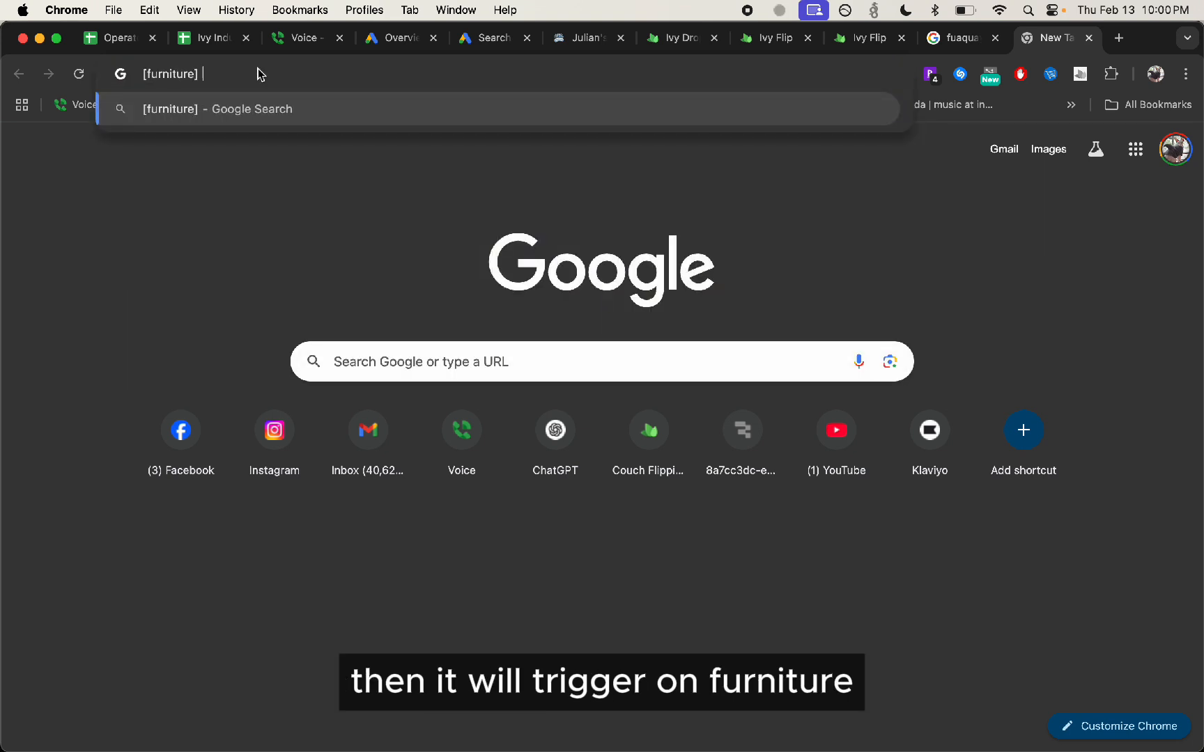
pyautogui.write('furniture')
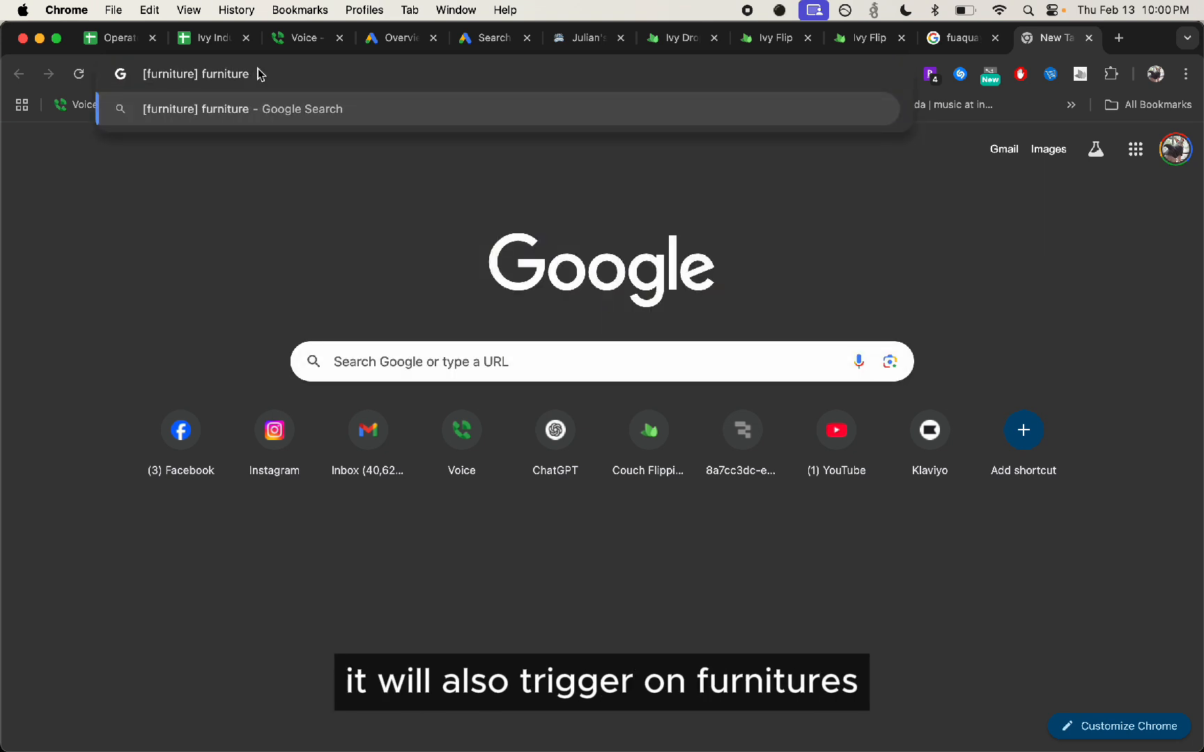
pyautogui.write(' furnitures')
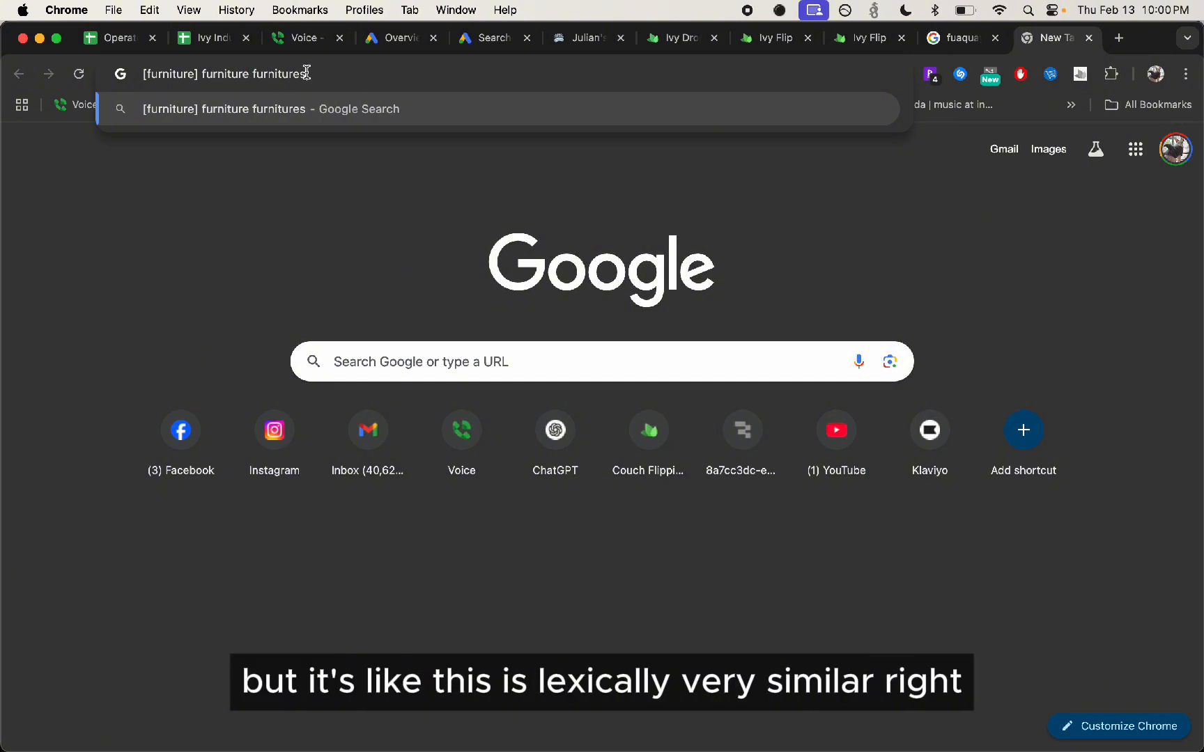
# Add the close variations furniture and furnitures after the bracketed example term, without running the search
pyautogui.hotkey('alt', 'shift', 'Left')
pyautogui.press('Right')
pyautogui.press('super+a')
pyautogui.click(324, 71)
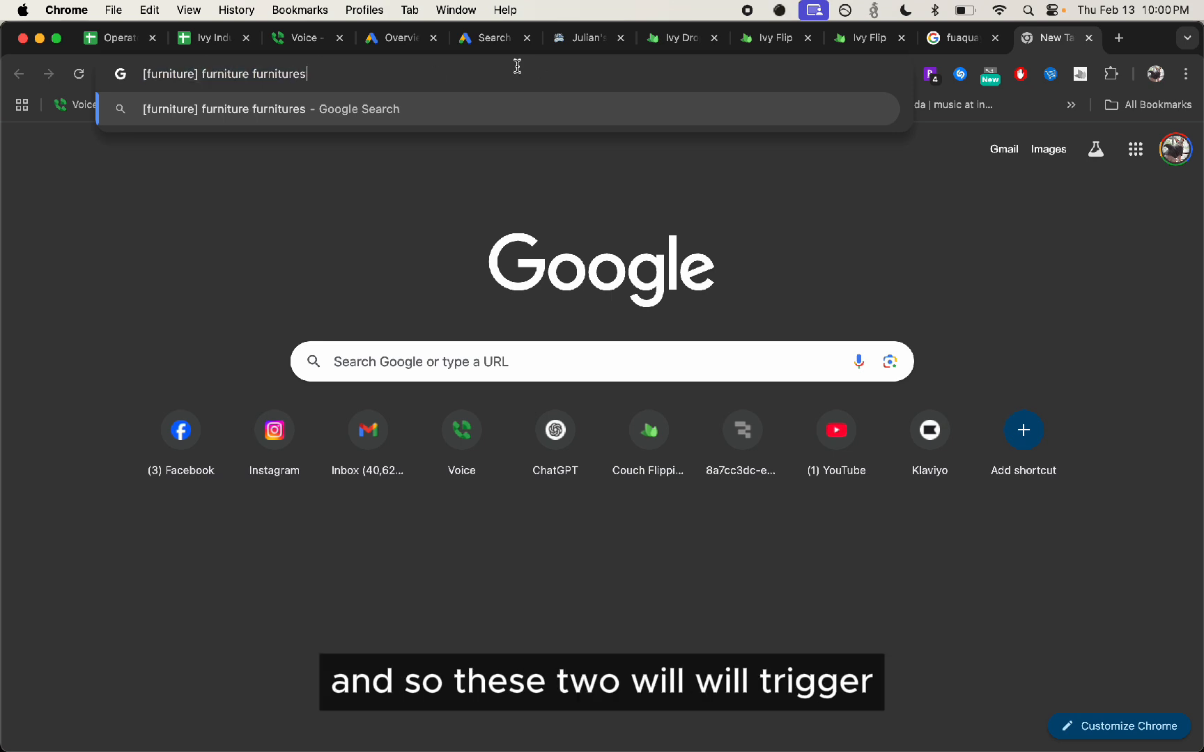
# Return to the campaign draft and set the furniture donation keyword back to broad match by removing its quotation marks, keeping it on its own line
pyautogui.click(508, 38)
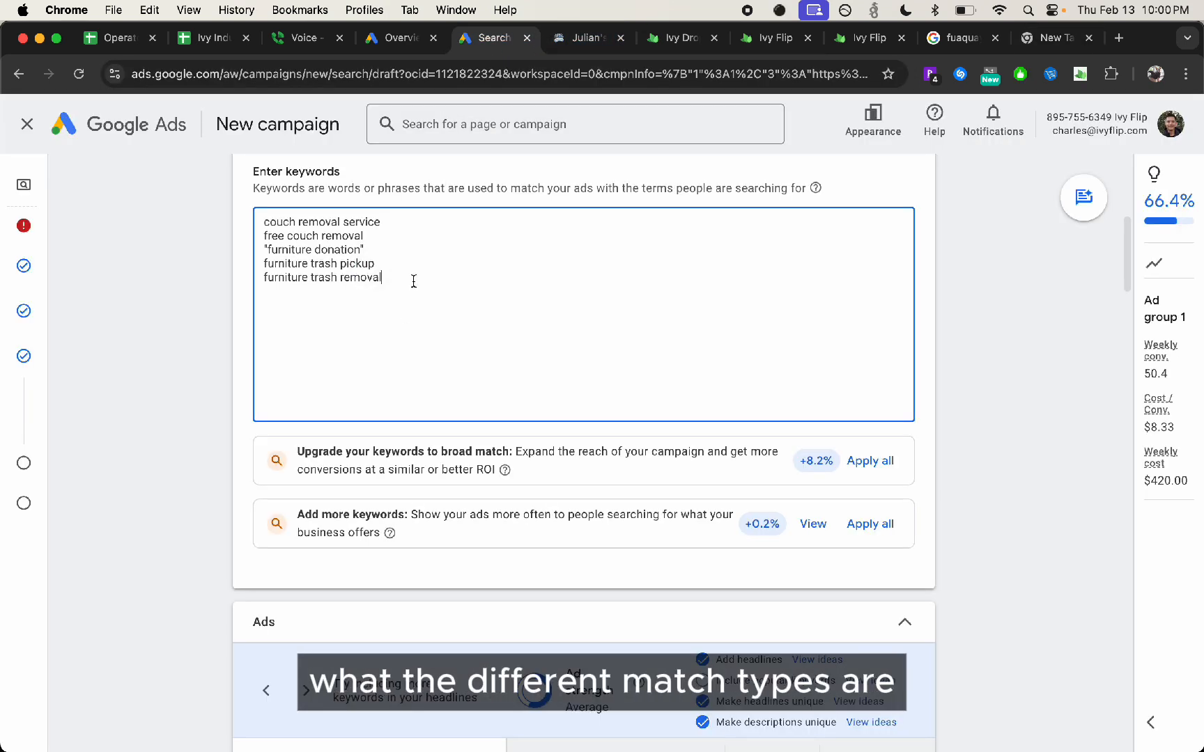
pyautogui.click(405, 251)
pyautogui.press('BackSpace')
pyautogui.press('BackSpace')
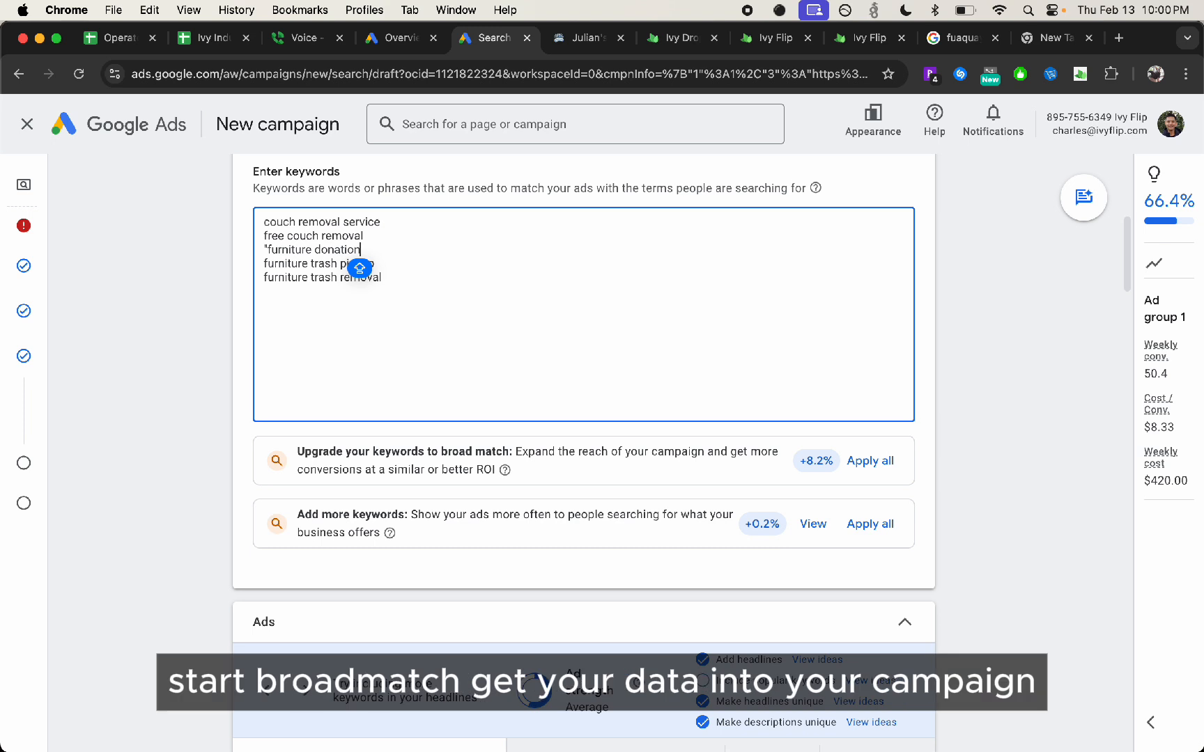
pyautogui.click(267, 249)
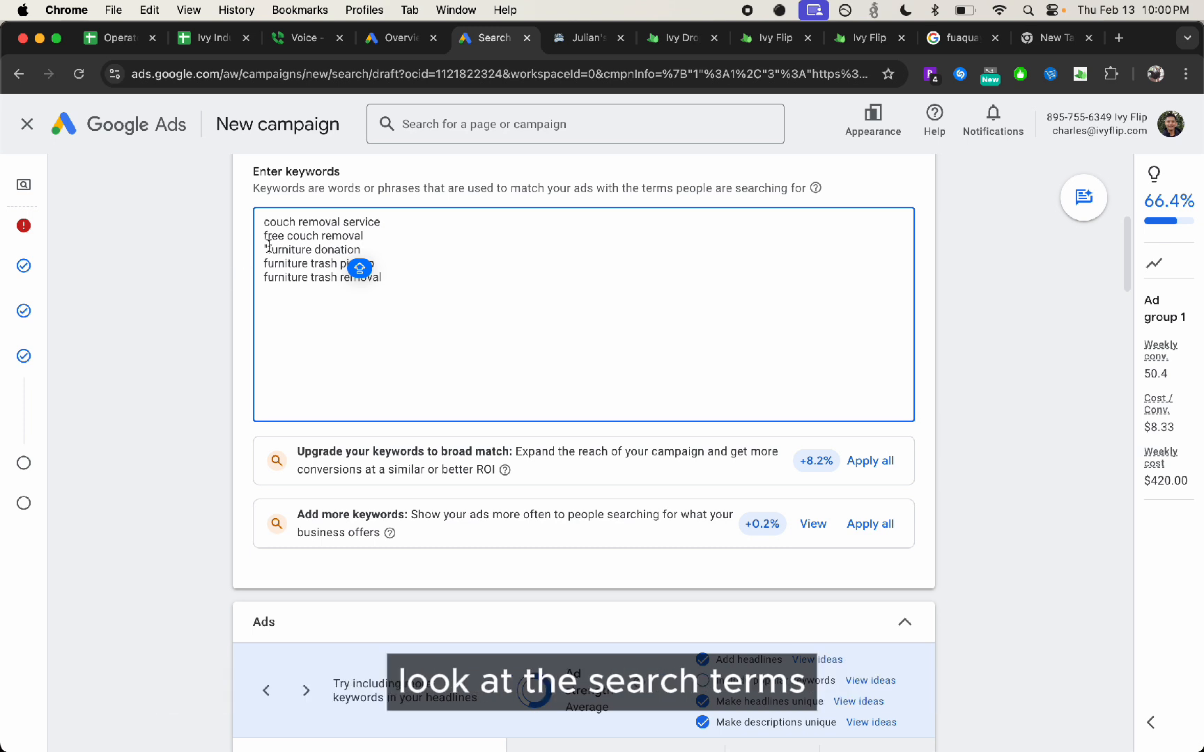
pyautogui.press('BackSpace')
pyautogui.press('BackSpace')
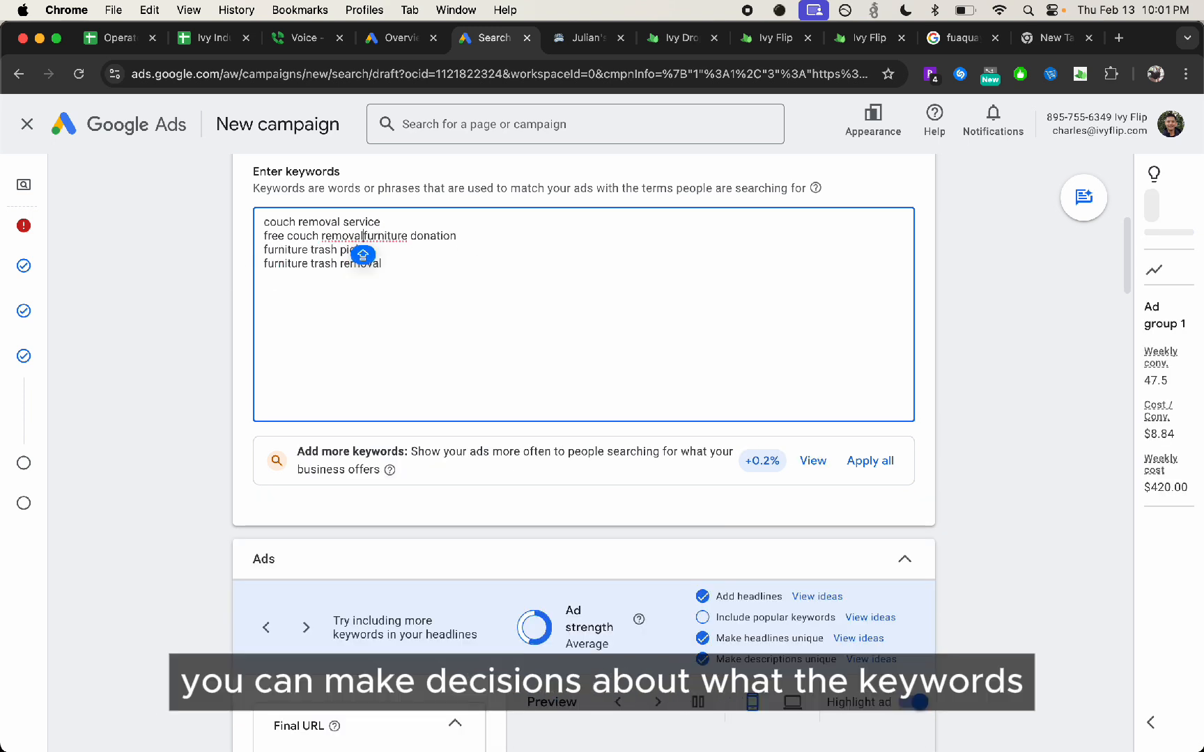
pyautogui.press('Return')
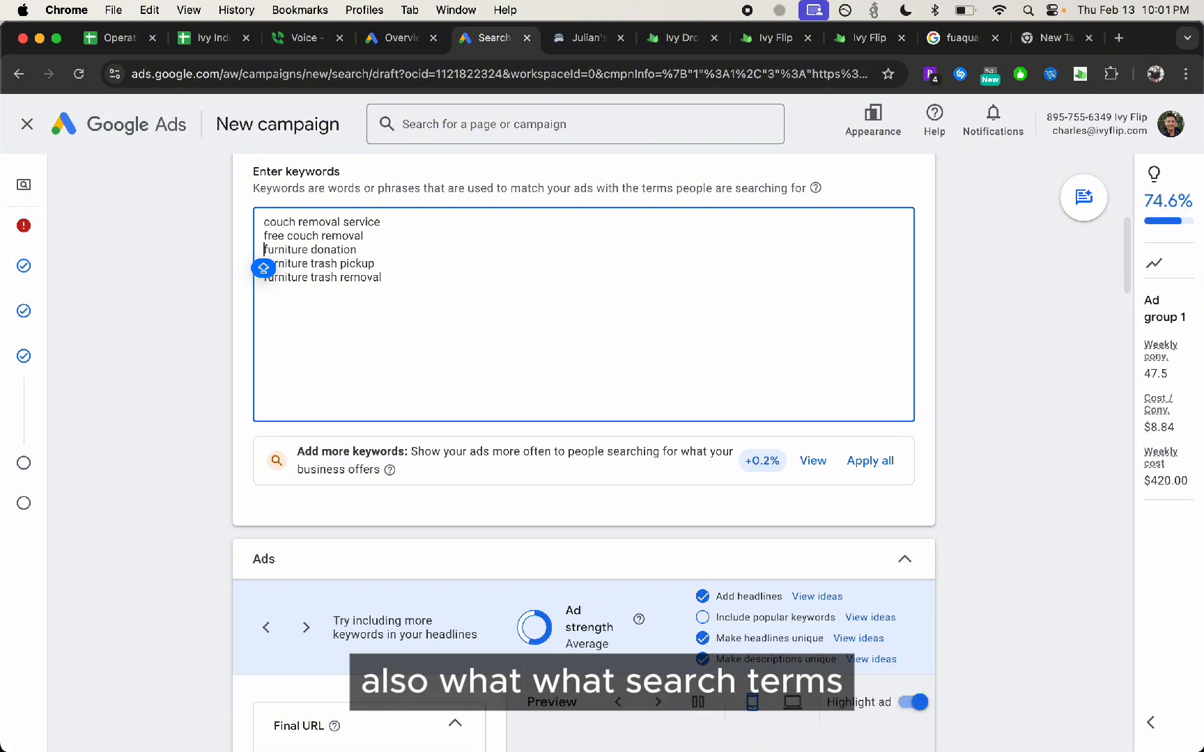
pyautogui.click(526, 328)
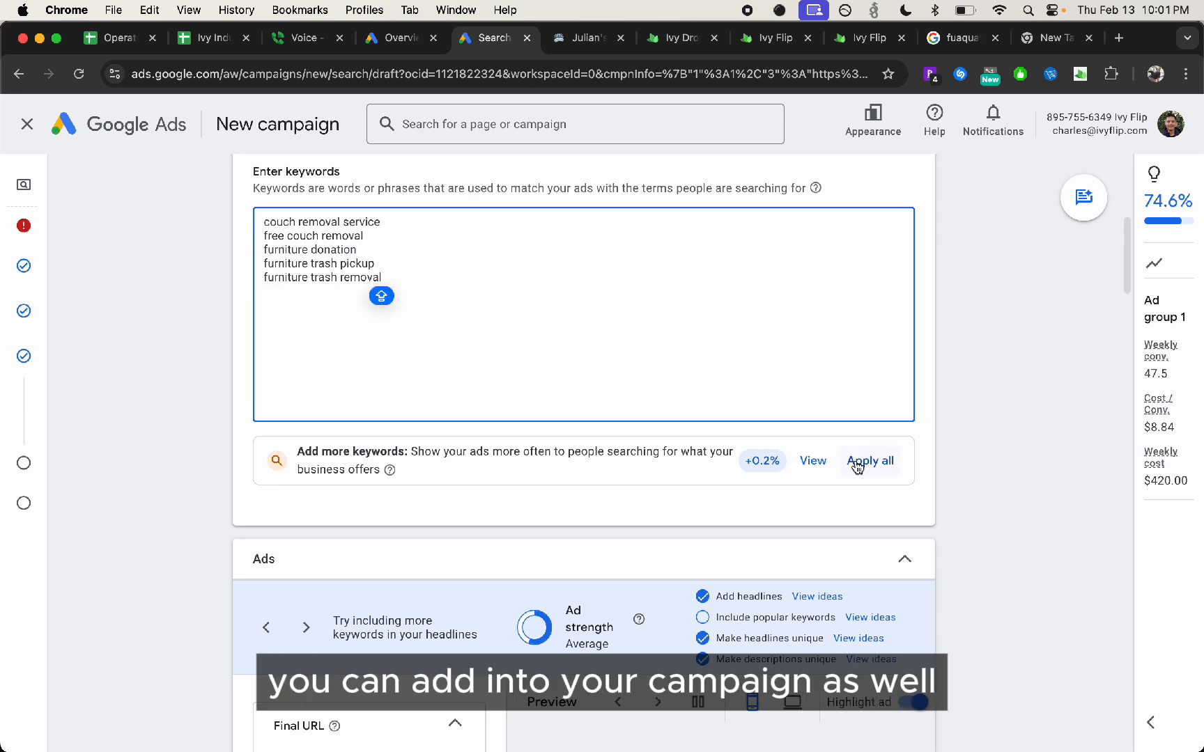
# Copy the entire list of ad group keywords
pyautogui.click(482, 255)
pyautogui.press('capslock')
pyautogui.press('super+a')
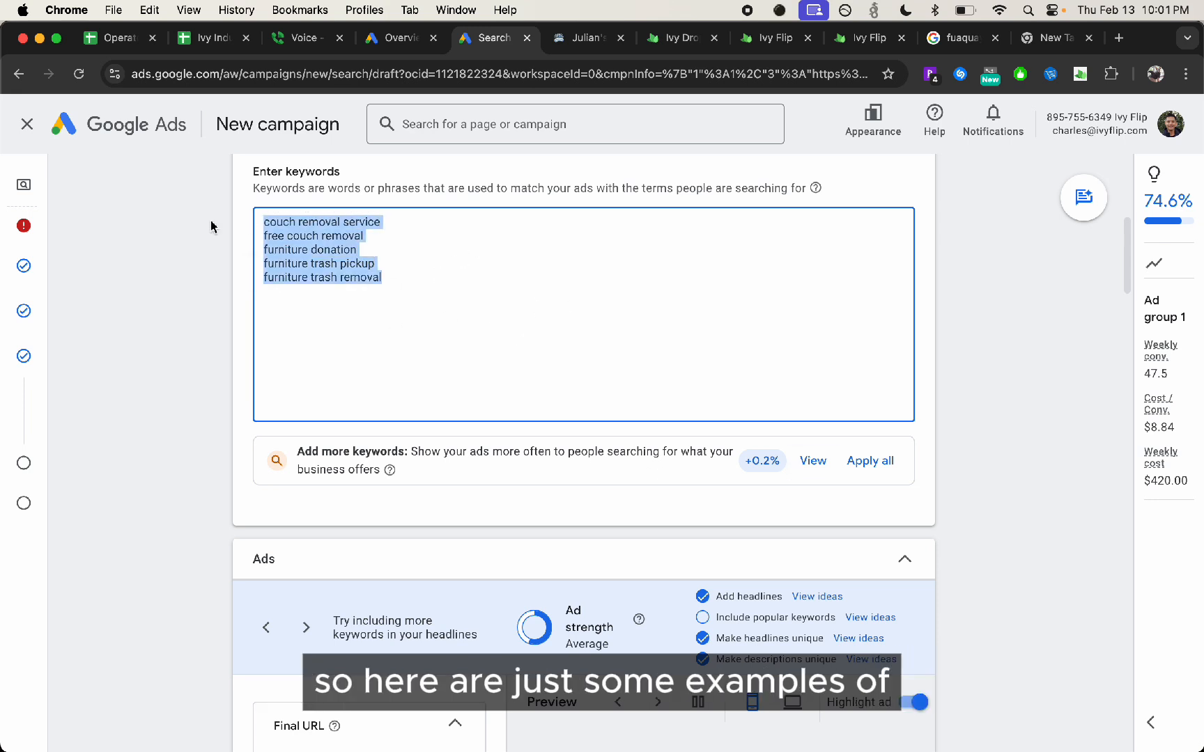
# Open ChatGPT in a new browser tab and close the leftover example search tabs
pyautogui.press('super+t')
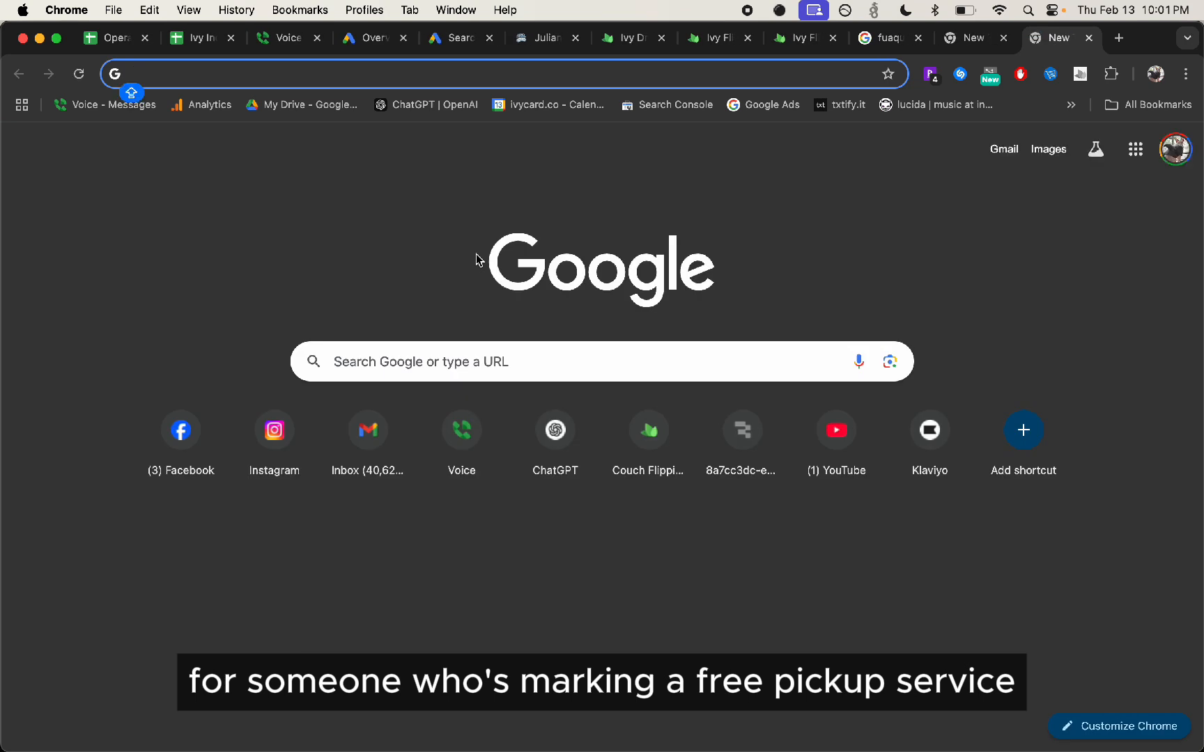
pyautogui.write('CHAT')
pyautogui.press('Return')
pyautogui.click(982, 42)
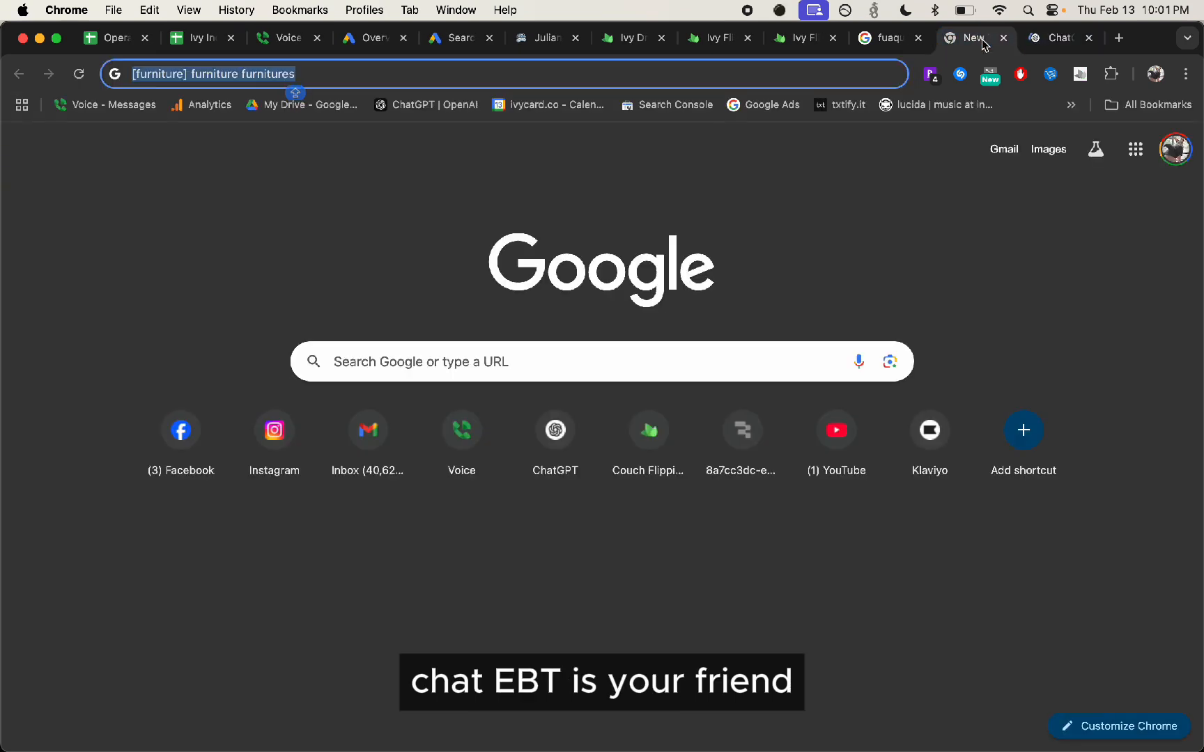
pyautogui.click(1003, 38)
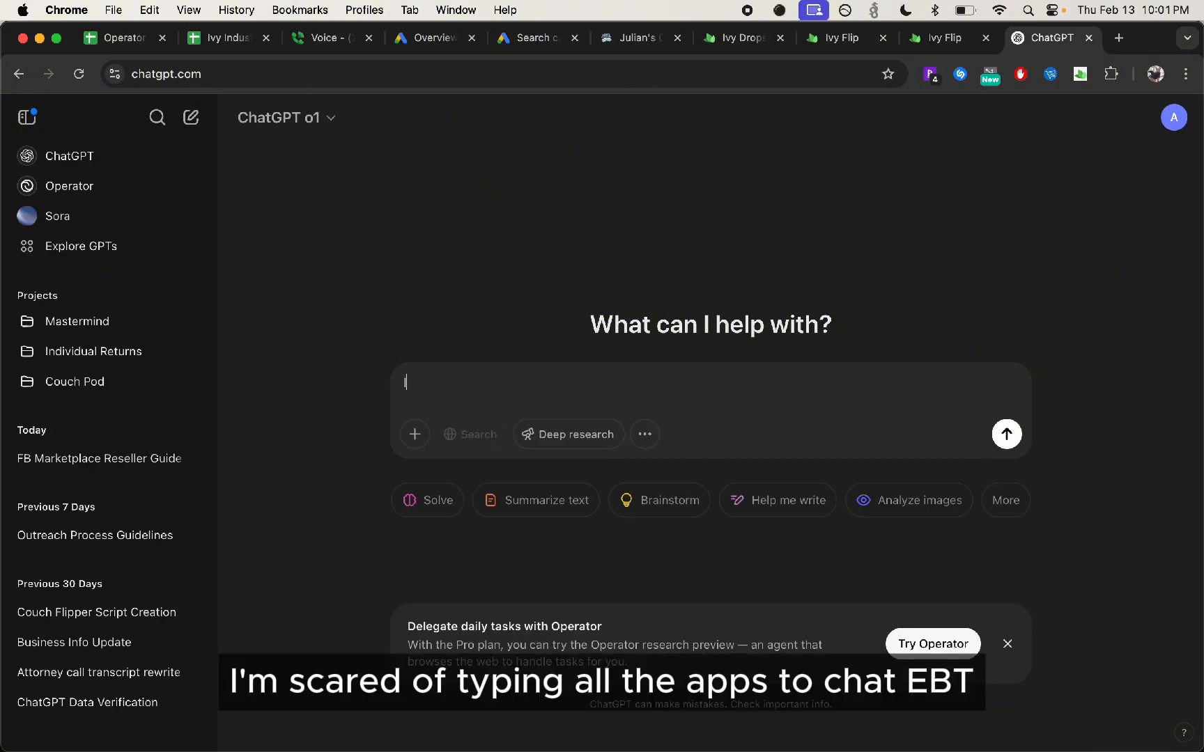
# Switch to Discord to check the participant options in the Mastermind voice channel, and return to ChatGPT
pyautogui.press('super+Tab')
pyautogui.press('Tab')
pyautogui.press('super+shift+Tab')
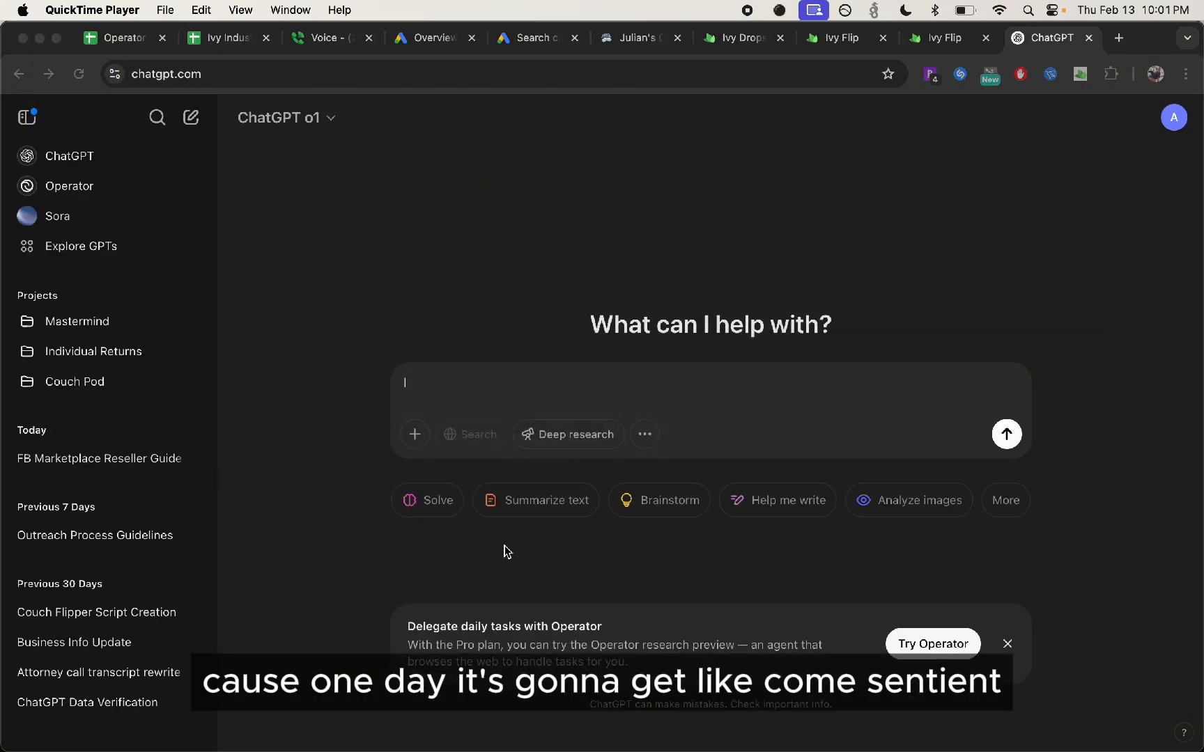
pyautogui.press('super+Tab')
pyautogui.press('Tab')
pyautogui.press('Tab')
pyautogui.press('super+Tab')
pyautogui.press('Tab')
pyautogui.press('Tab')
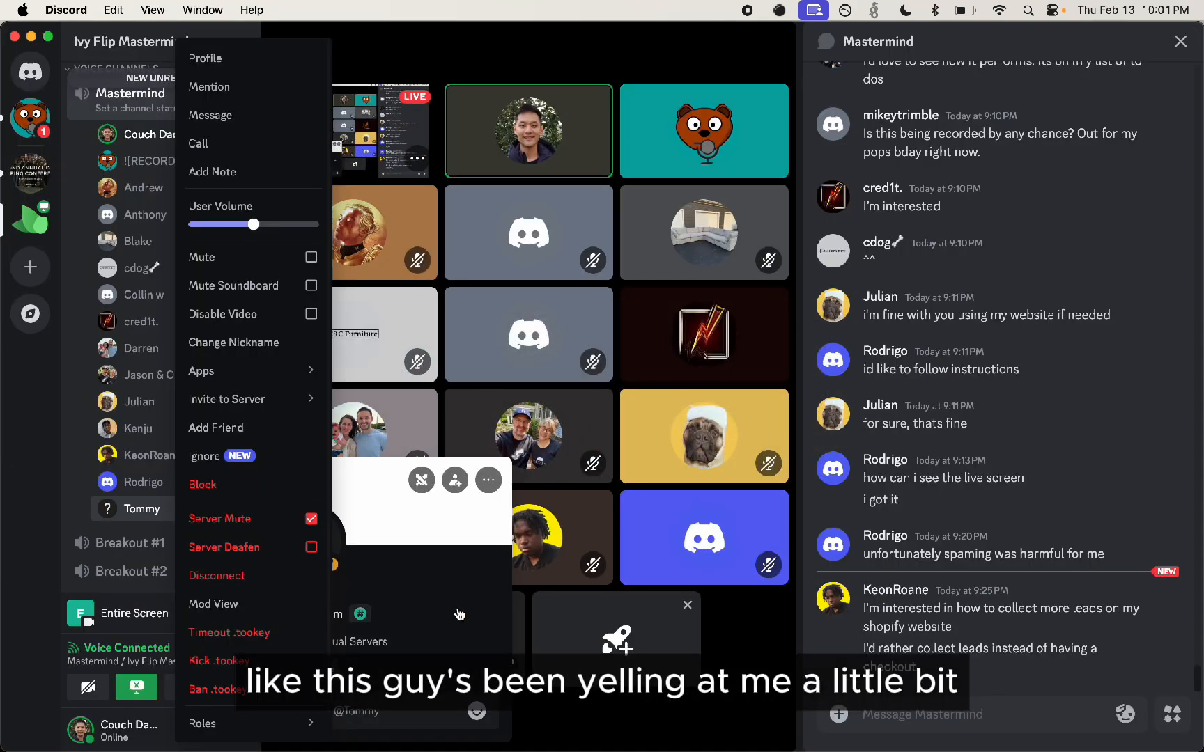
pyautogui.press('super+Tab')
pyautogui.press('Tab')
pyautogui.press('Tab')
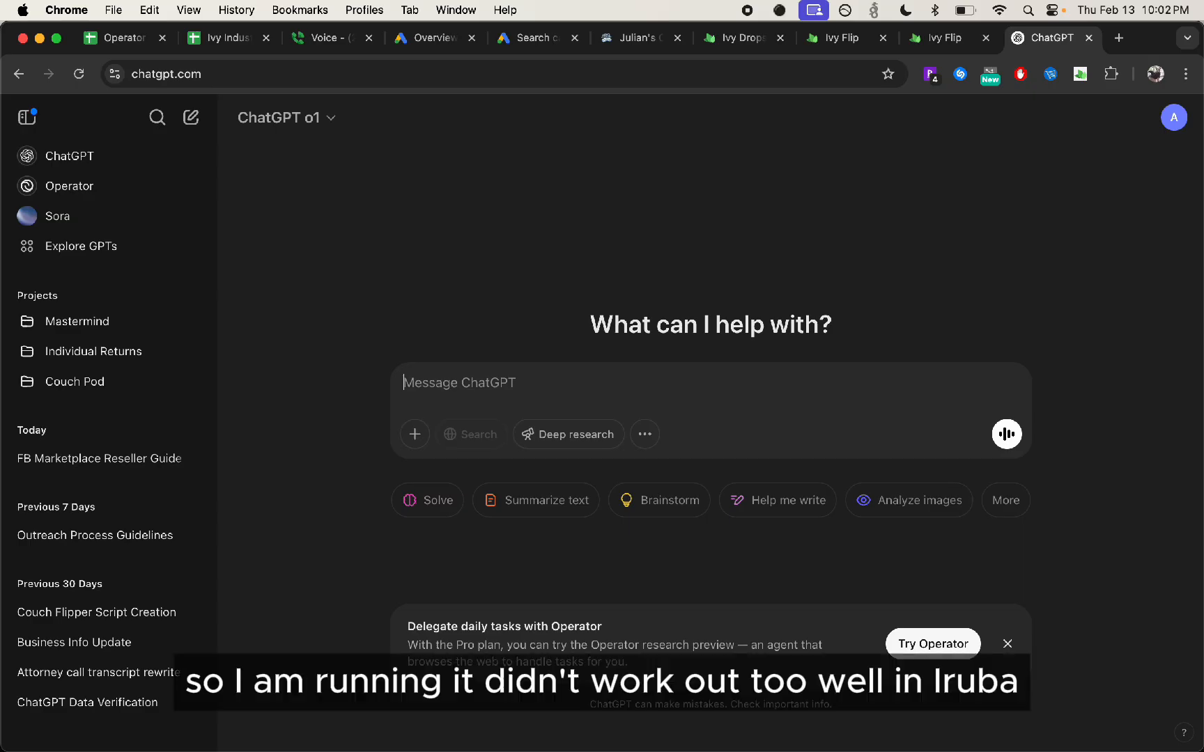
# Begin the ChatGPT message with "i am creating a google search campaign to generate free couch removal leads."
pyautogui.write('i am running a campaign')
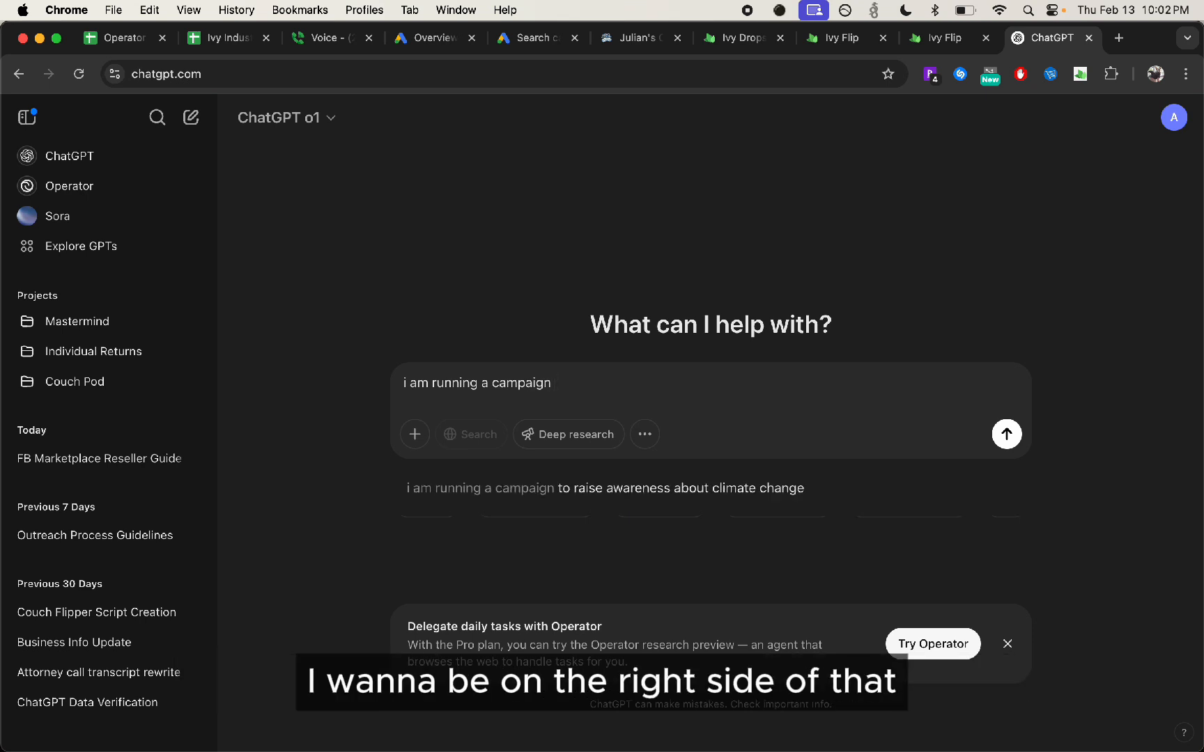
pyautogui.hotkey('alt', 'BackSpace')
pyautogui.hotkey('alt', 'BackSpace')
pyautogui.hotkey('alt', 'BackSpace')
pyautogui.write('creating a google sear')
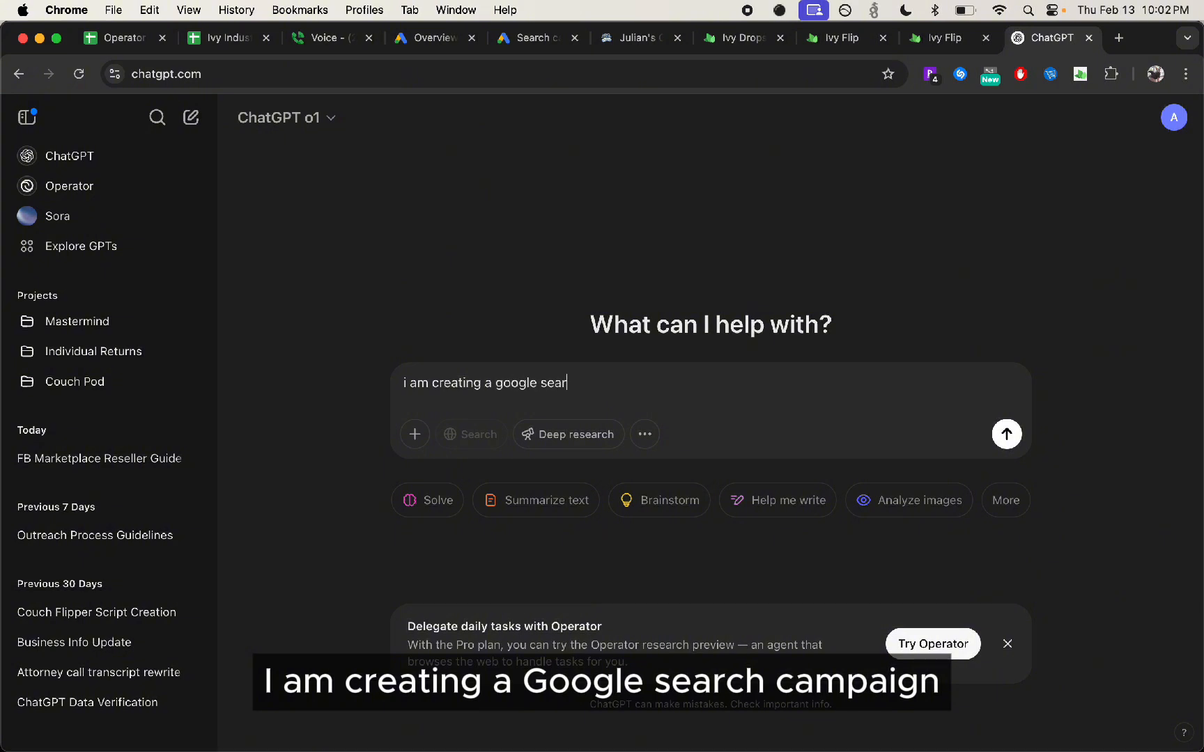
pyautogui.write('ch campaign to generate')
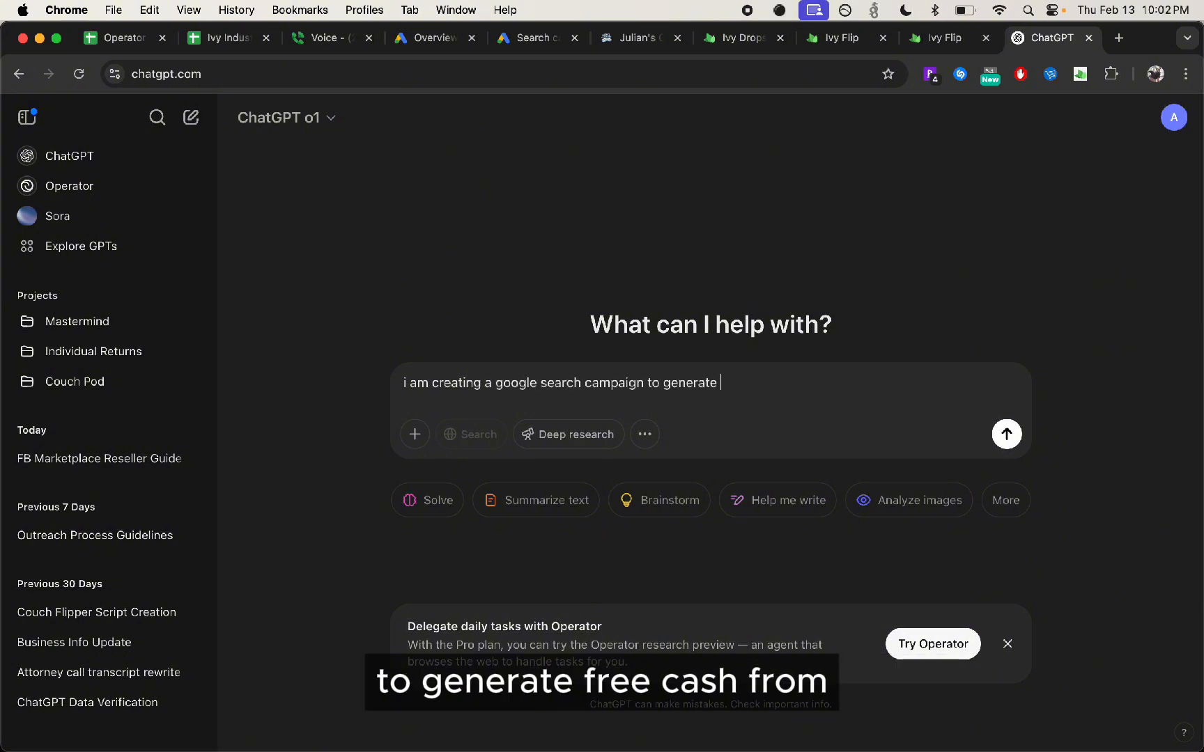
pyautogui.write('s. here ')
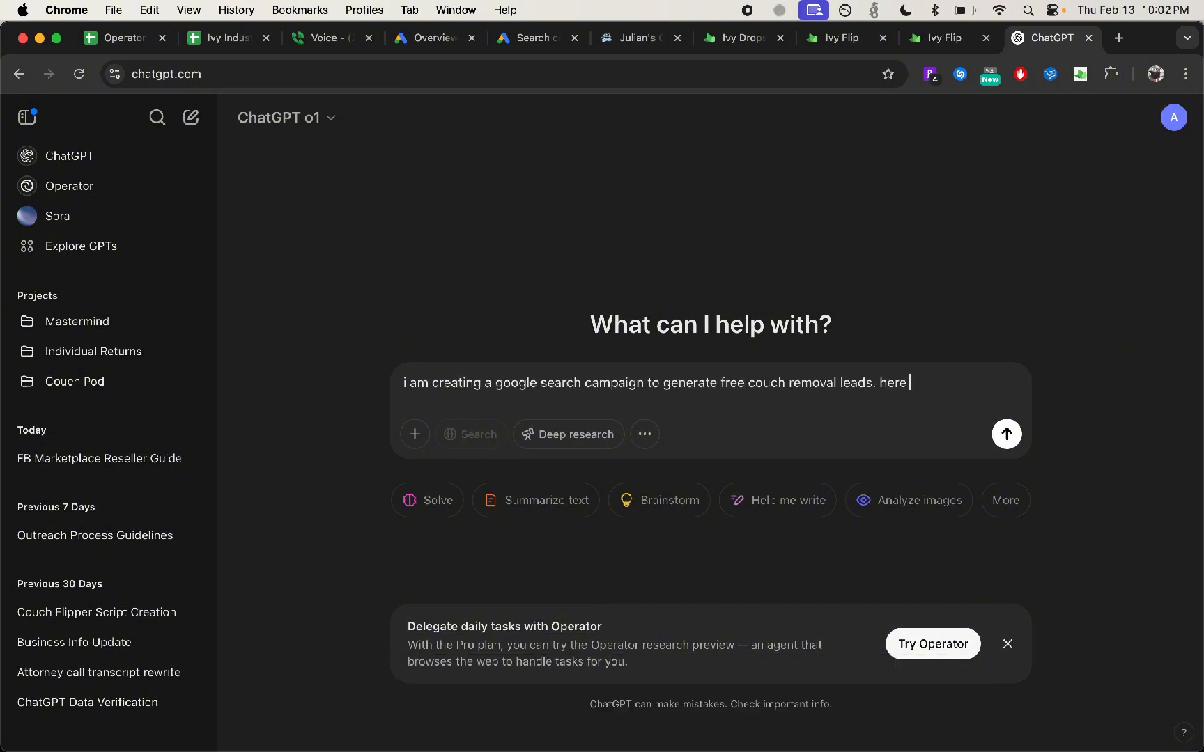
pyautogui.write('are some keywords i have thought of. give me some other high t')
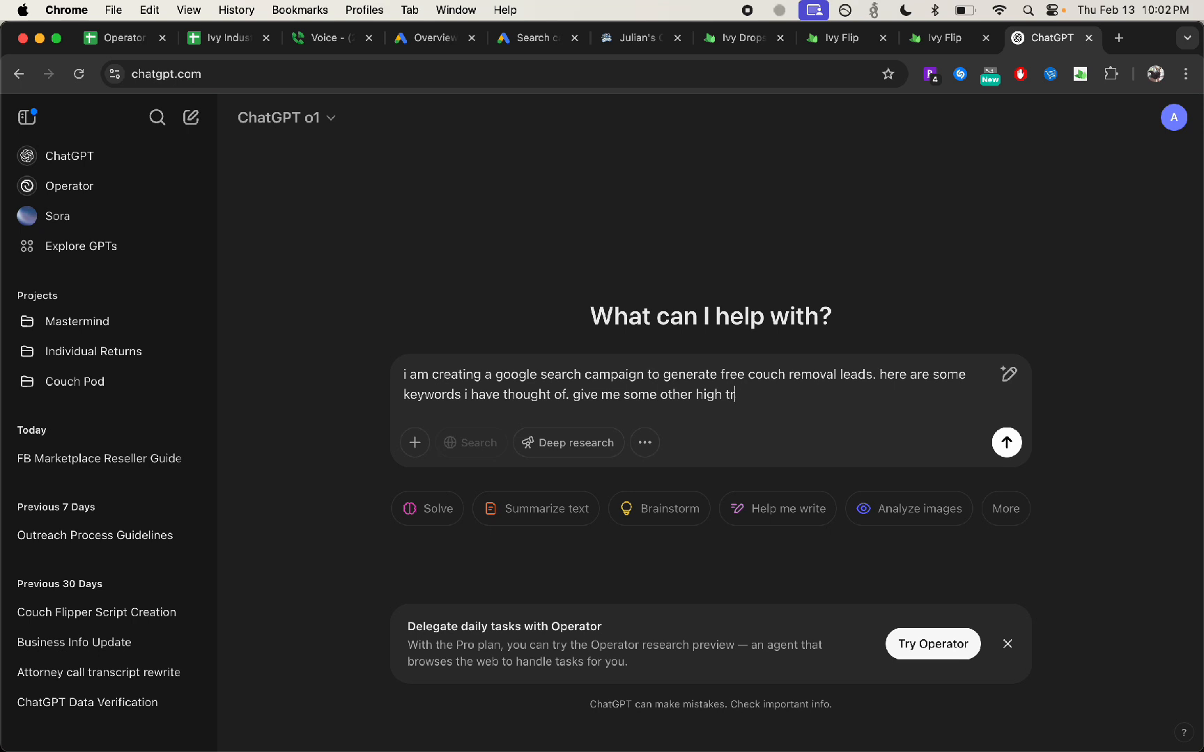
# Ask "here are some keywords i have thought of. give me some other high volume keywords i could use" with the keyword list pasted below, and send
pyautogui.write('rds i could use')
pyautogui.hotkey('shift', 'Return')
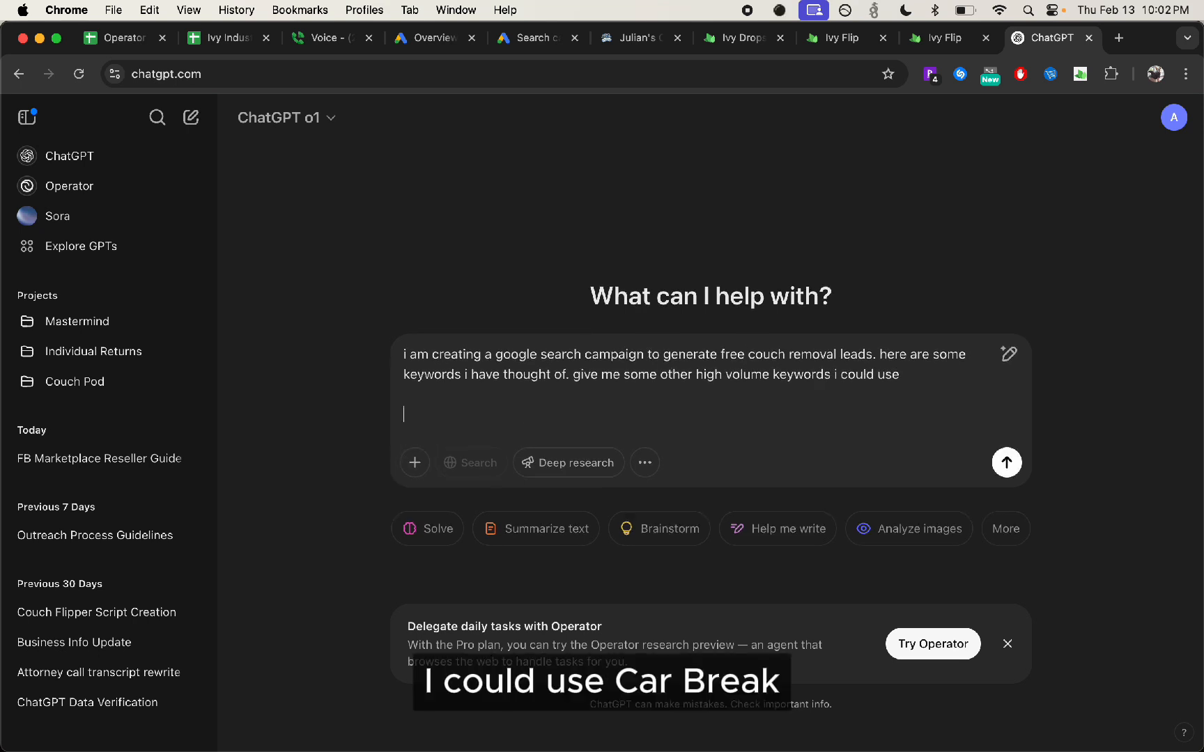
pyautogui.hotkey('shift', 'Return')
pyautogui.write('couch removal service free couch removal furniture donation furniture trash pickup furniture trash removal')
pyautogui.press('Return')
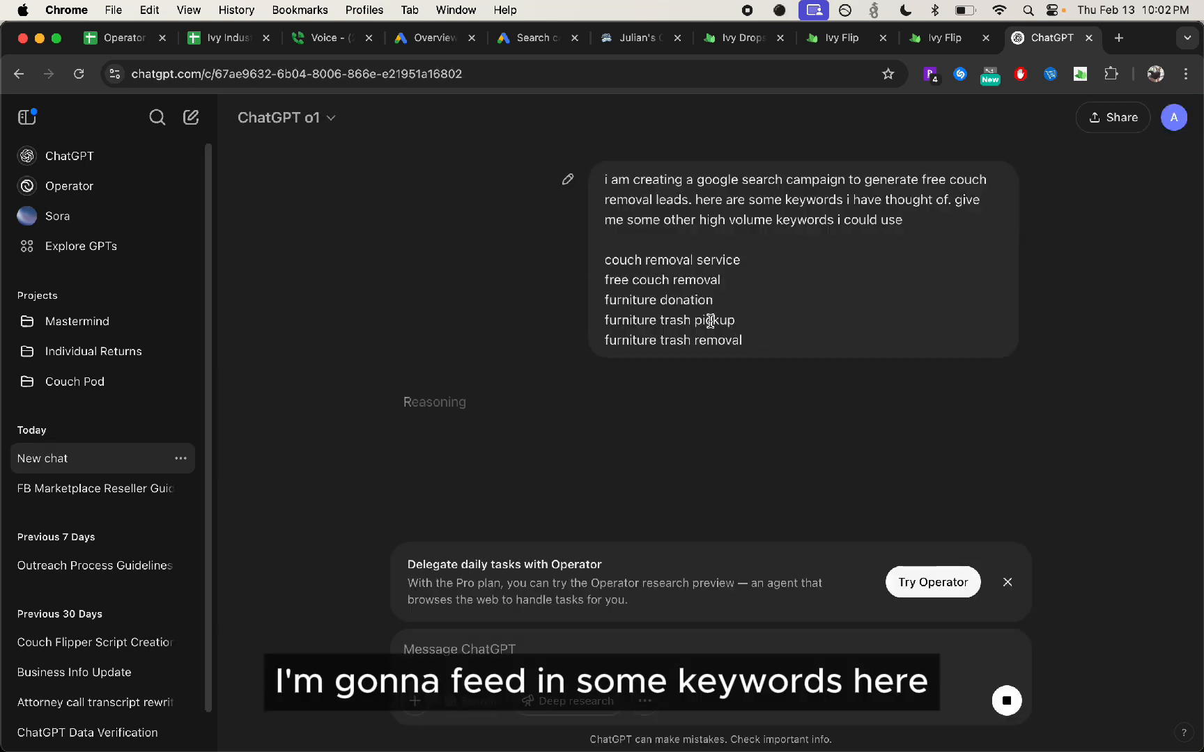
# Dismiss the Operator promotion and examine the available ChatGPT models, including the additional legacy ones, without switching the model
pyautogui.click(1007, 582)
pyautogui.click(330, 118)
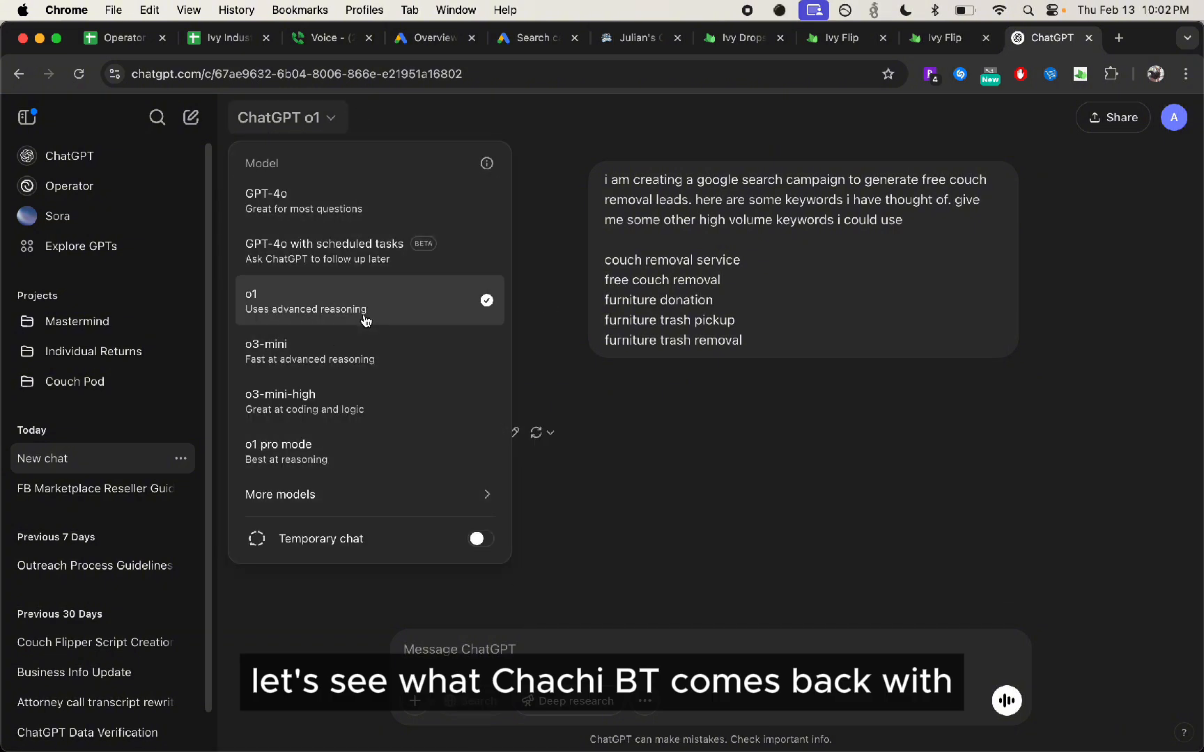
pyautogui.click(762, 530)
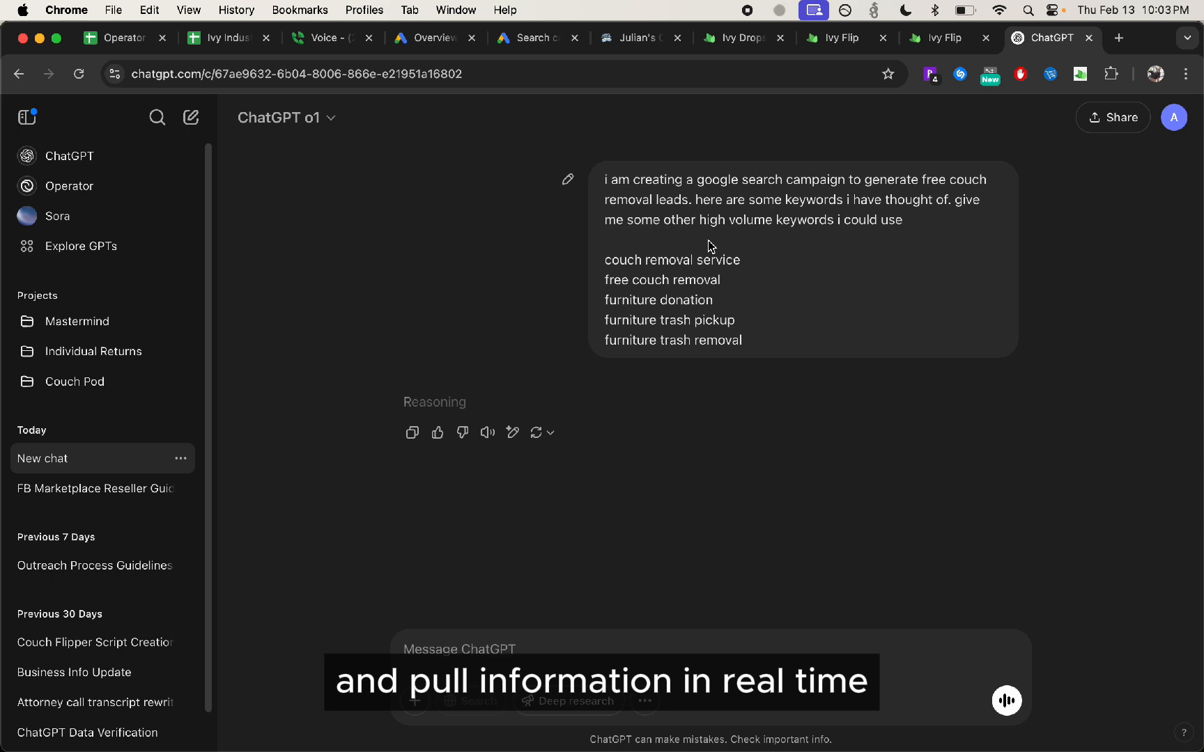
pyautogui.click(288, 119)
pyautogui.moveTo(336, 482)
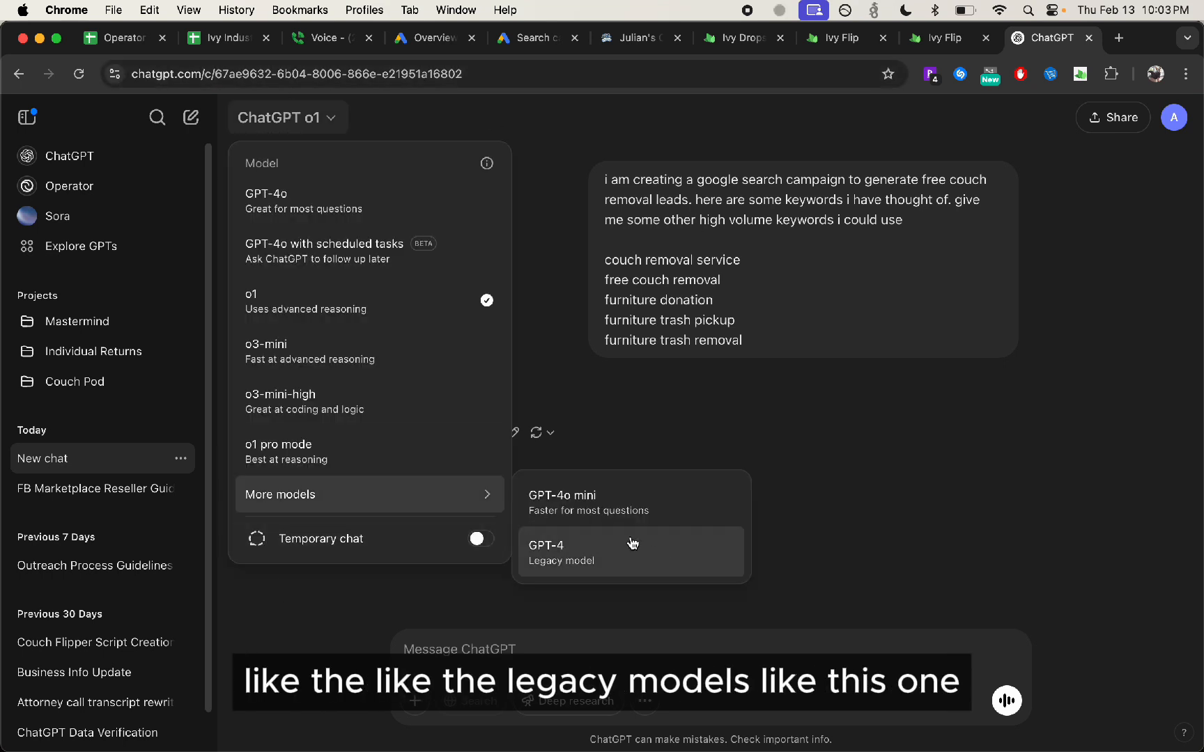
pyautogui.click(861, 503)
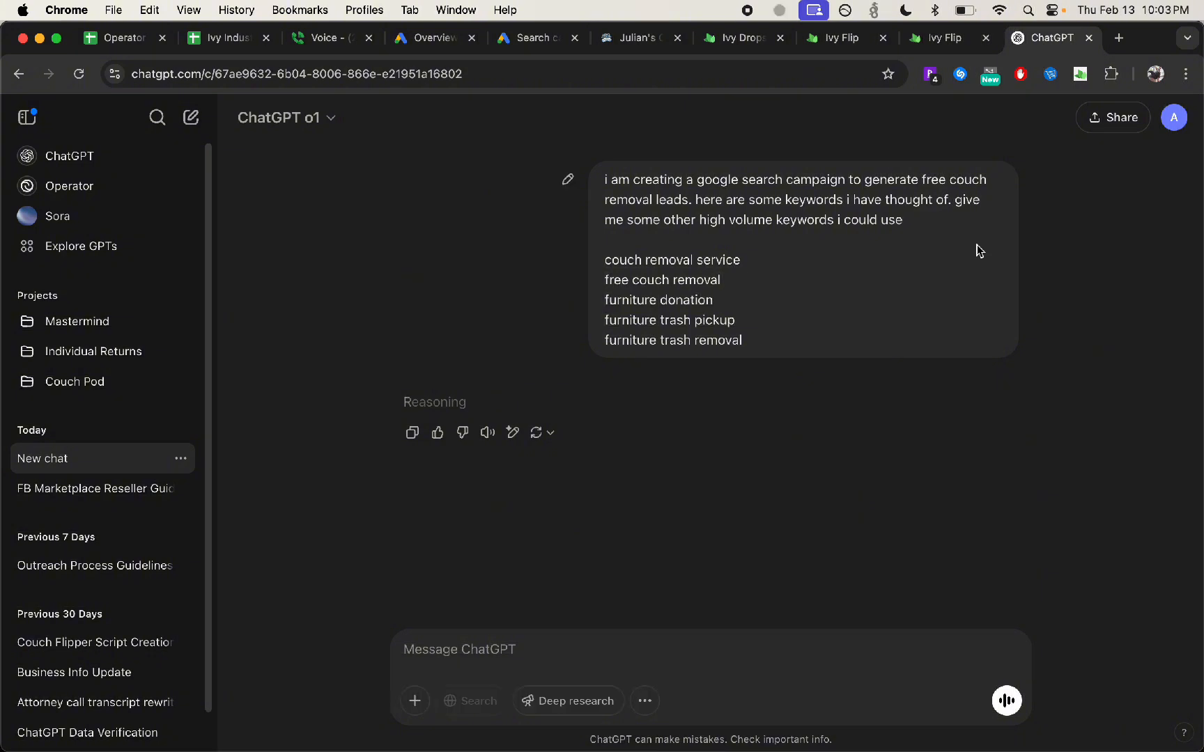
# Return to the campaign draft and review the Ads section's final URL, display path and pre-filled headlines
pyautogui.click(536, 37)
pyautogui.scroll(-10, 93, 476)
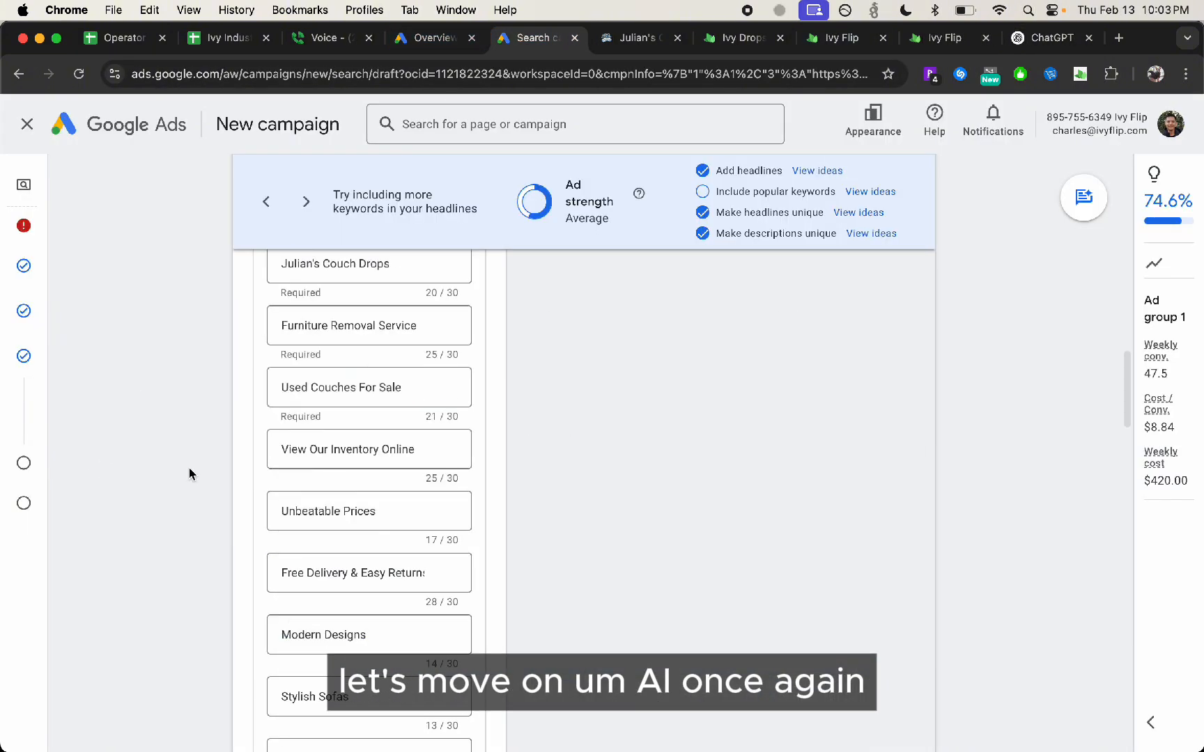
pyautogui.scroll(6, 362, 355)
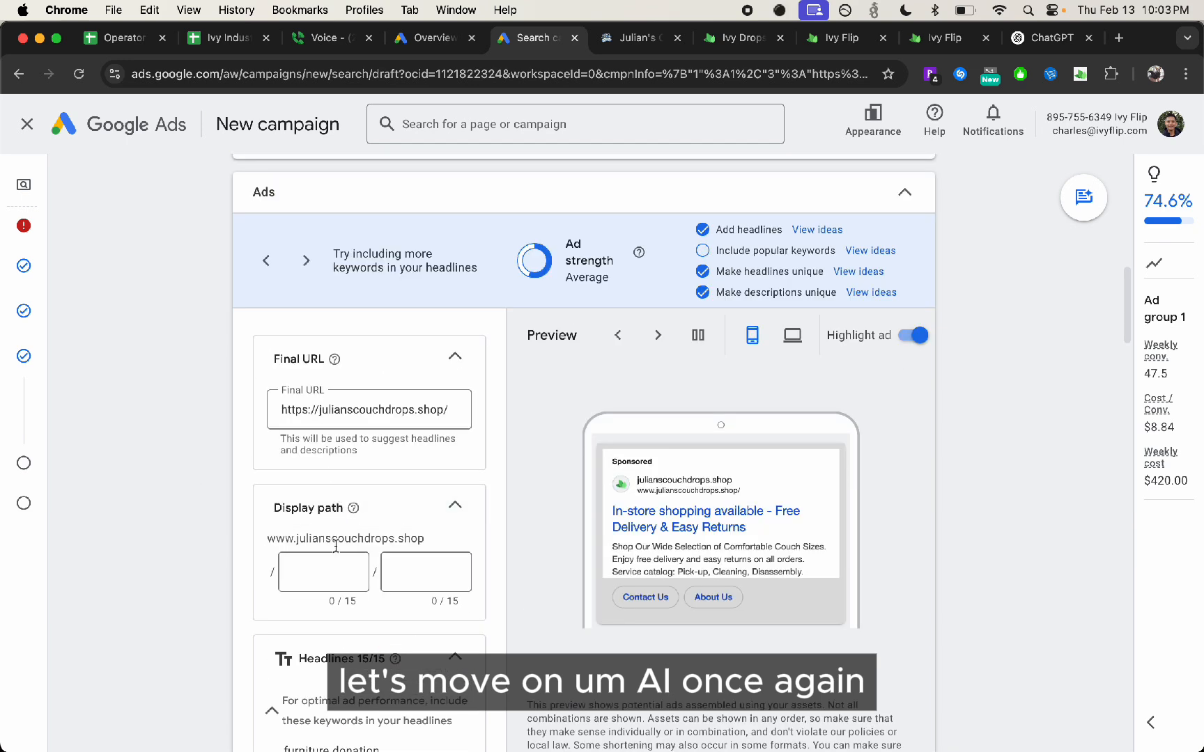
pyautogui.scroll(-5, 342, 624)
pyautogui.scroll(-7, 372, 608)
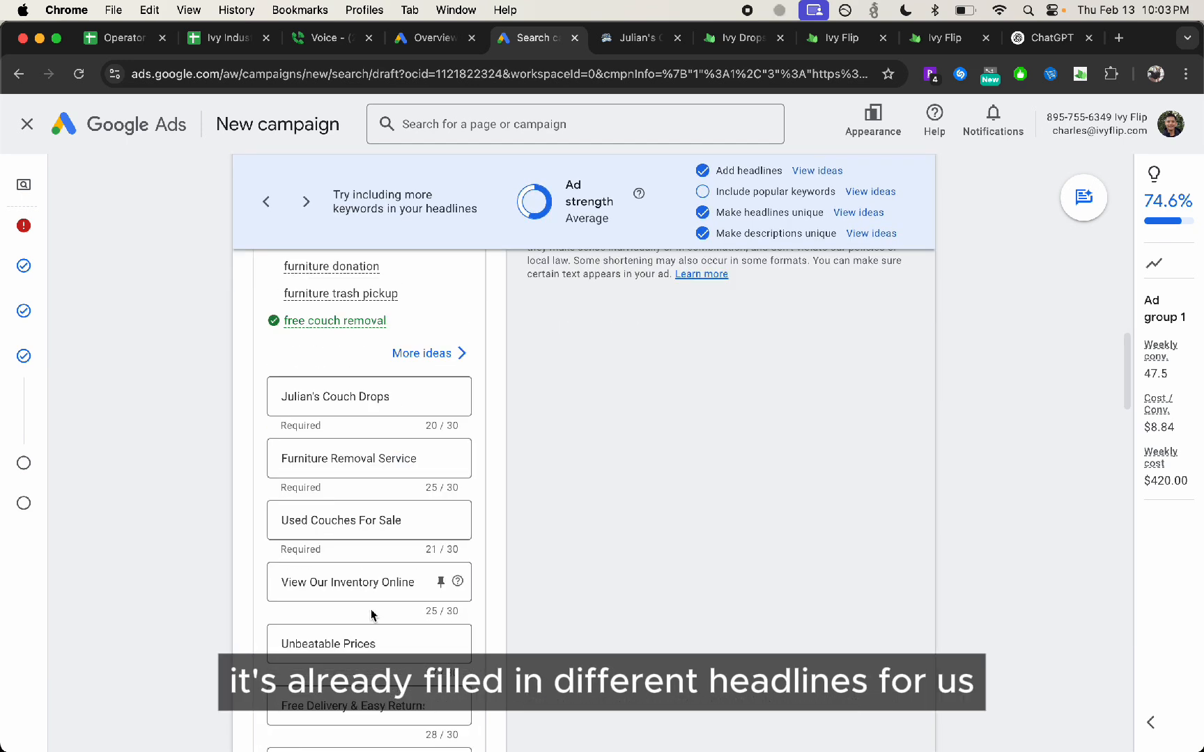
pyautogui.scroll(8, 372, 614)
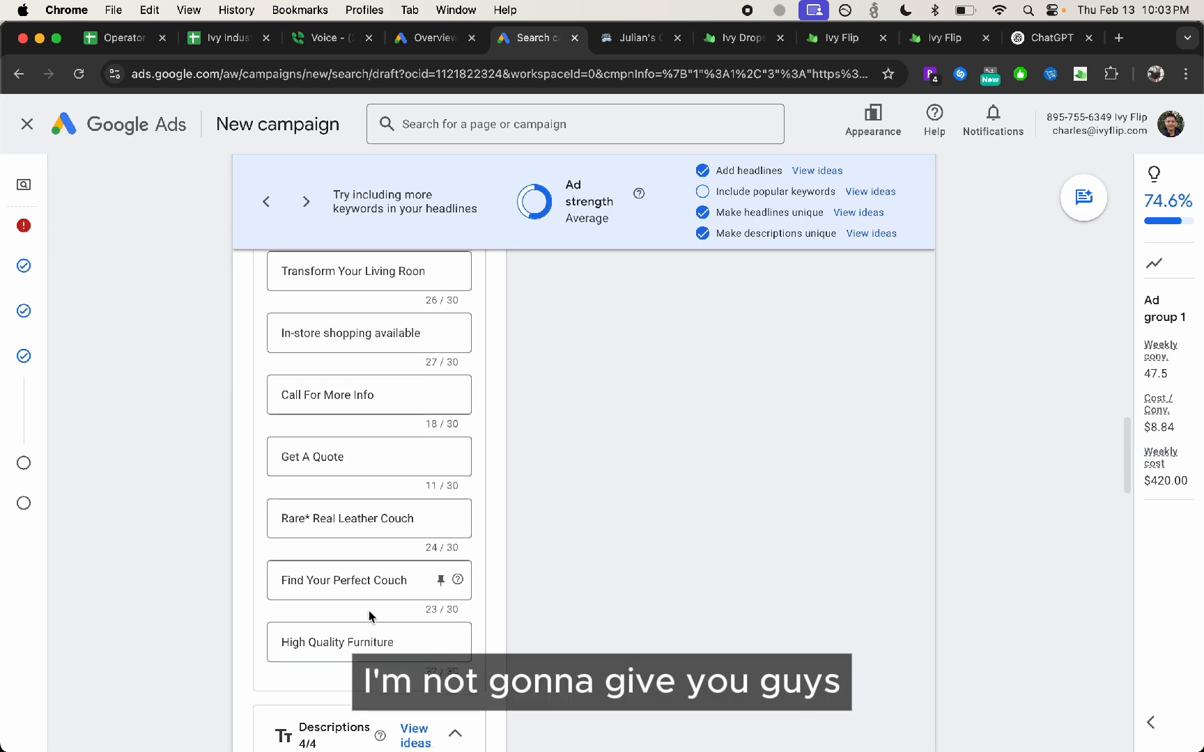
pyautogui.scroll(10, 397, 523)
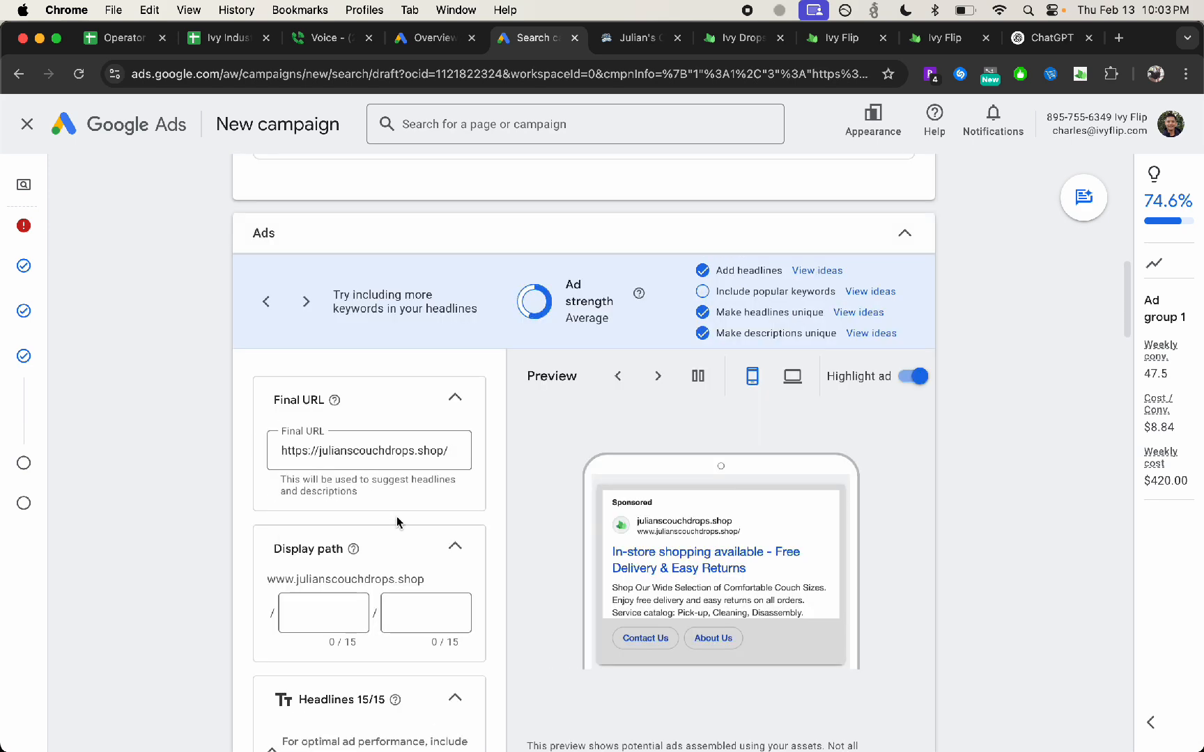
# Examine the ad's headlines and descriptions alongside the mobile preview to see how they are combined
pyautogui.scroll(-8, 397, 522)
pyautogui.scroll(-5, 398, 522)
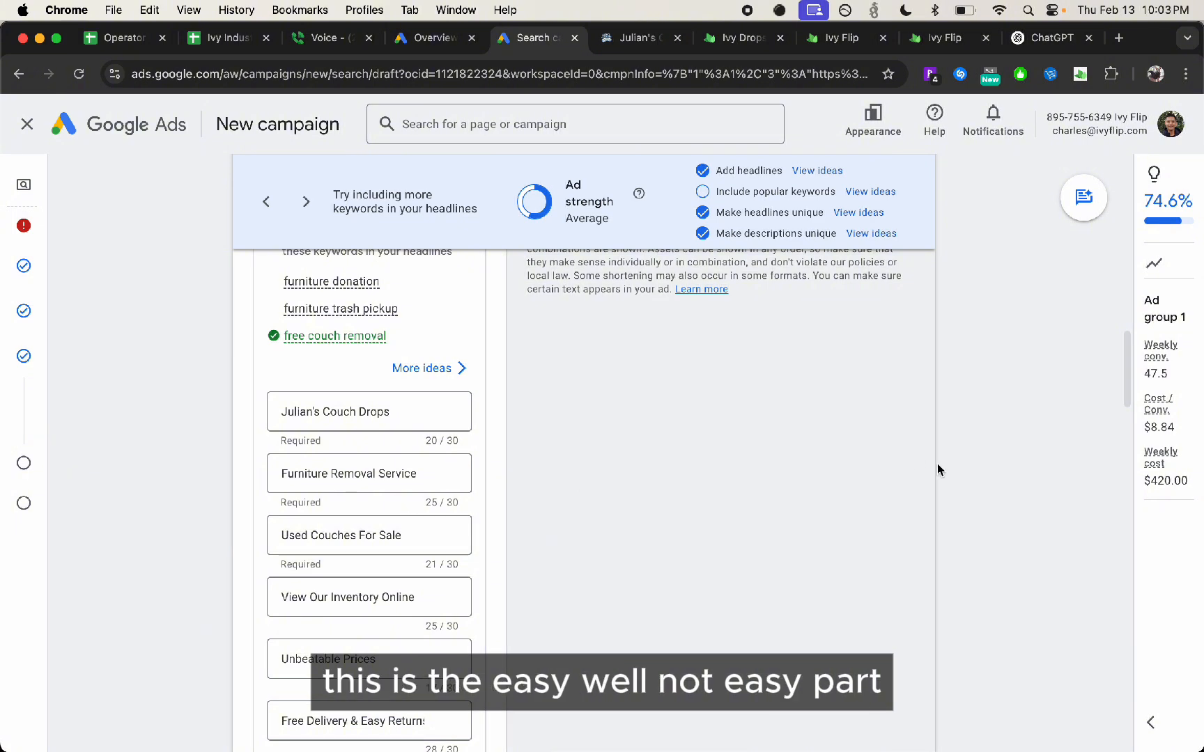
pyautogui.scroll(-12, 446, 473)
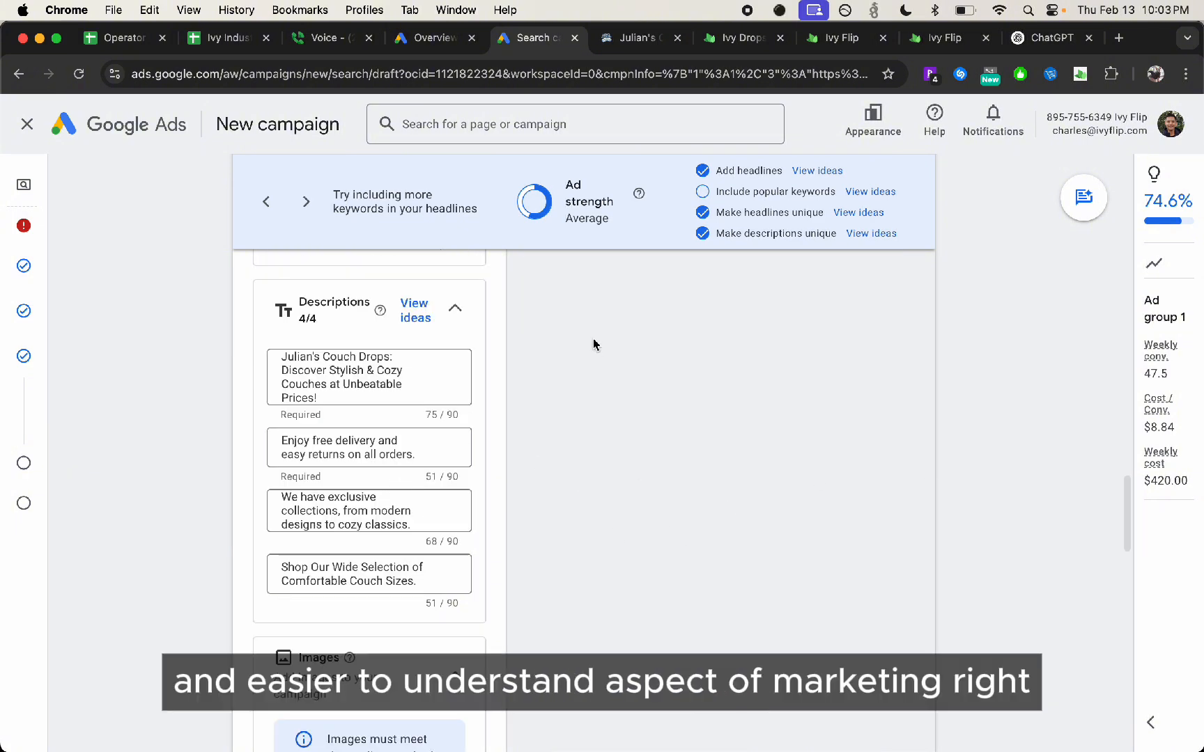
pyautogui.scroll(10, 397, 415)
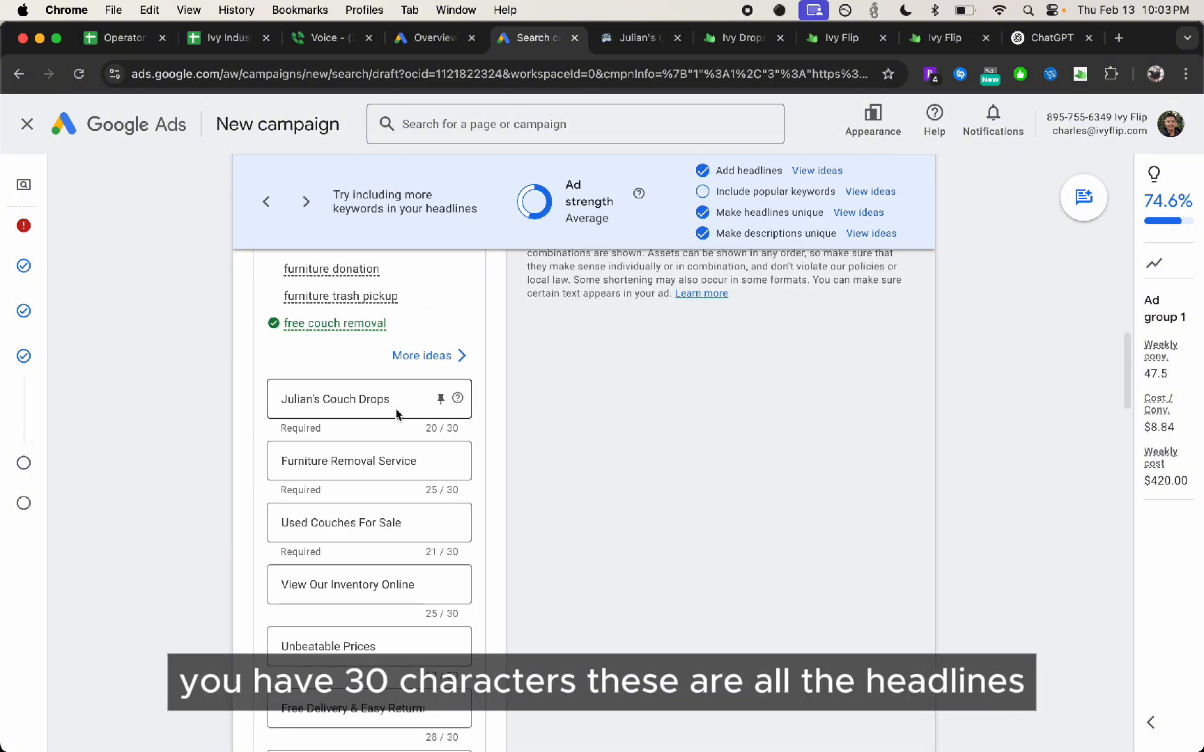
pyautogui.scroll(5, 418, 453)
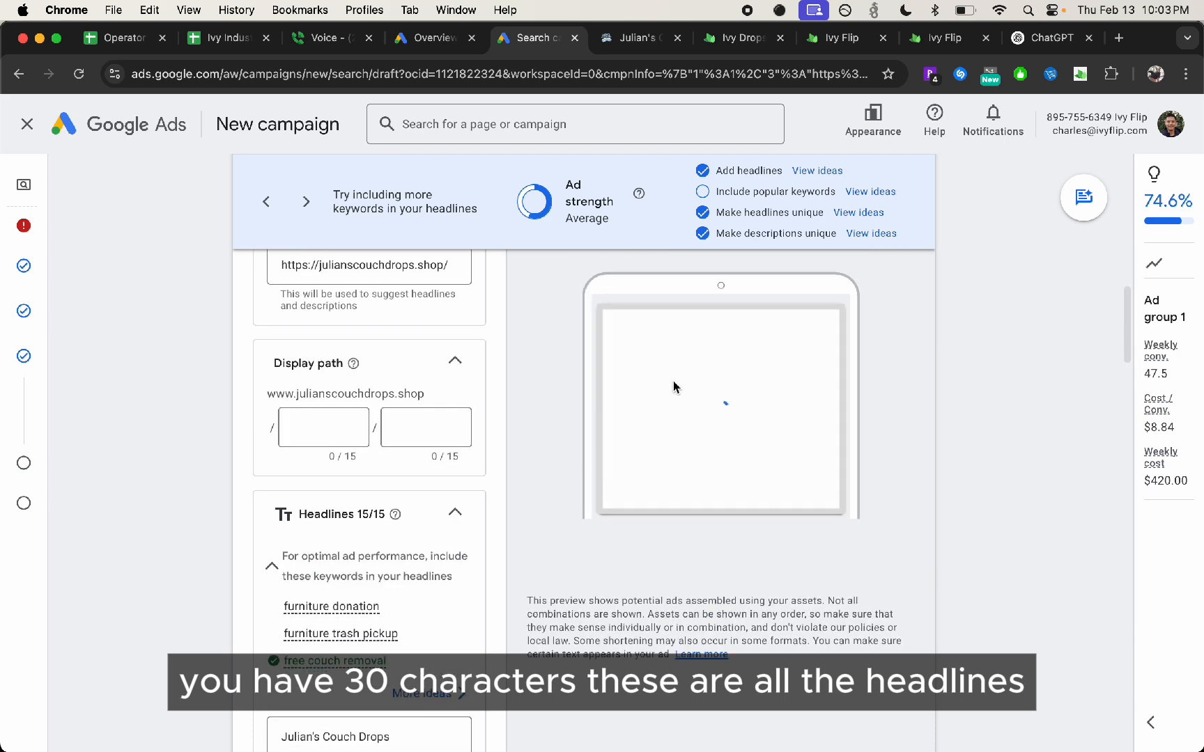
pyautogui.scroll(2, 695, 409)
pyautogui.scroll(-15, 390, 516)
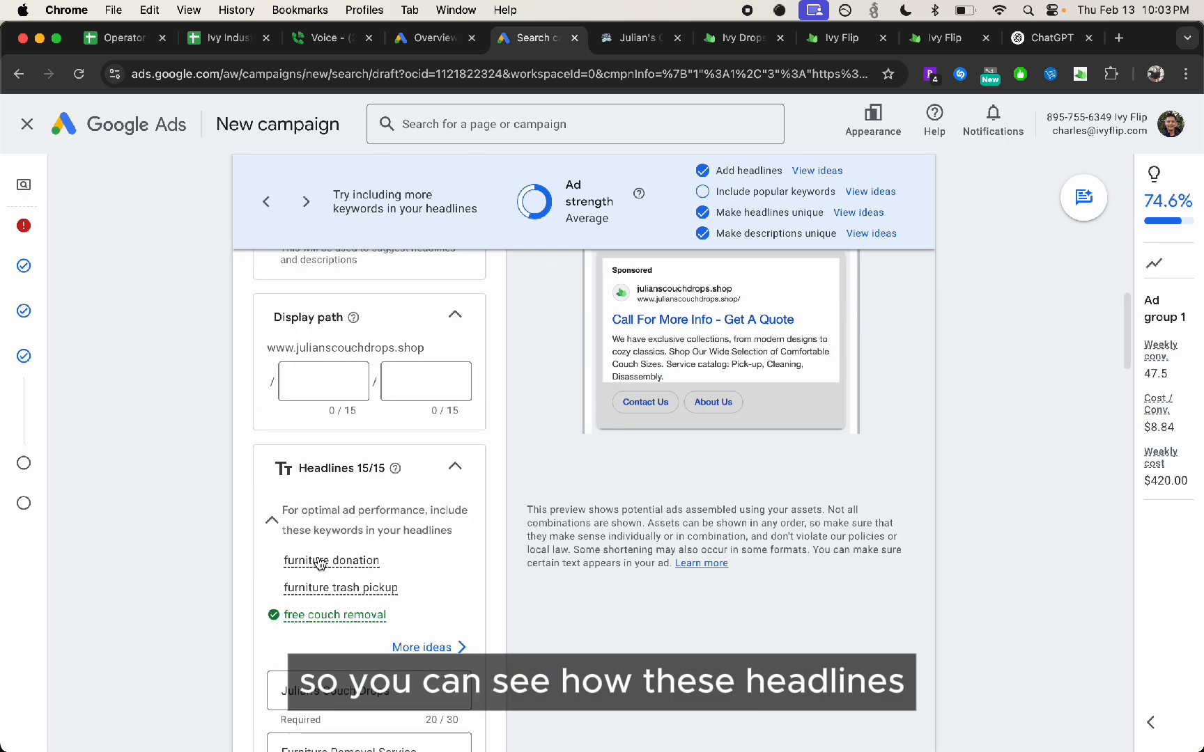
pyautogui.scroll(-5, 390, 487)
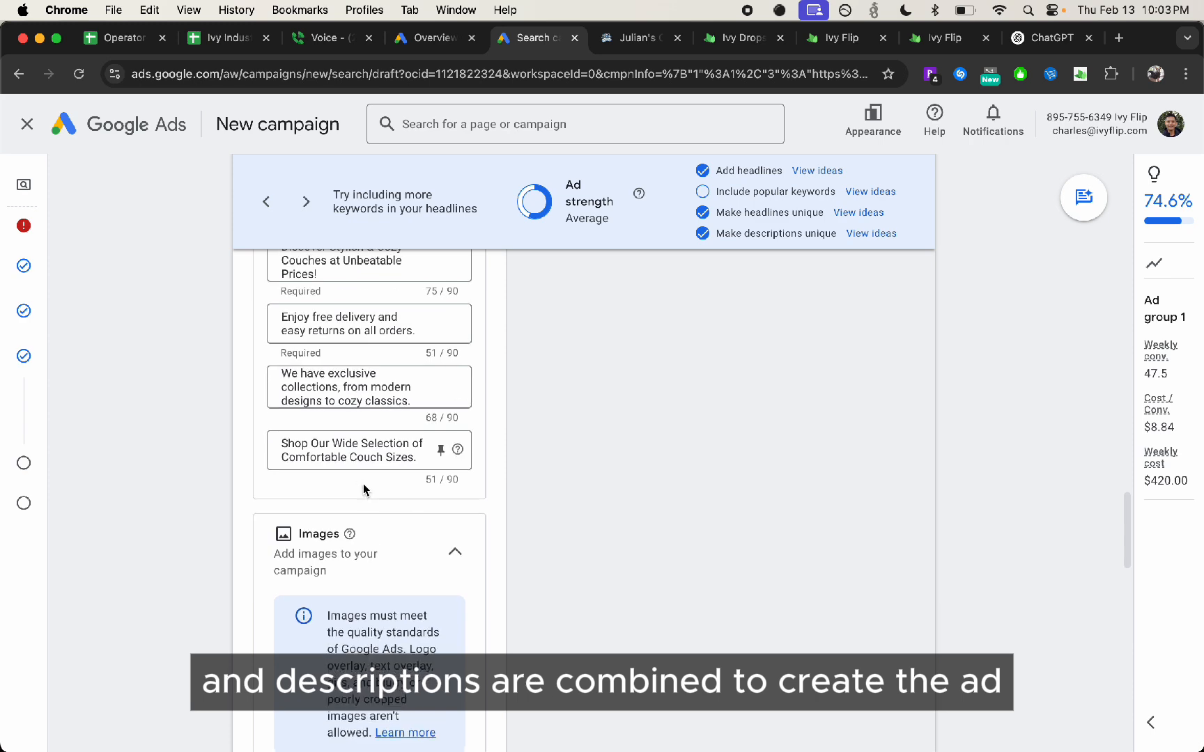
pyautogui.scroll(10, 442, 511)
pyautogui.scroll(-3, 442, 511)
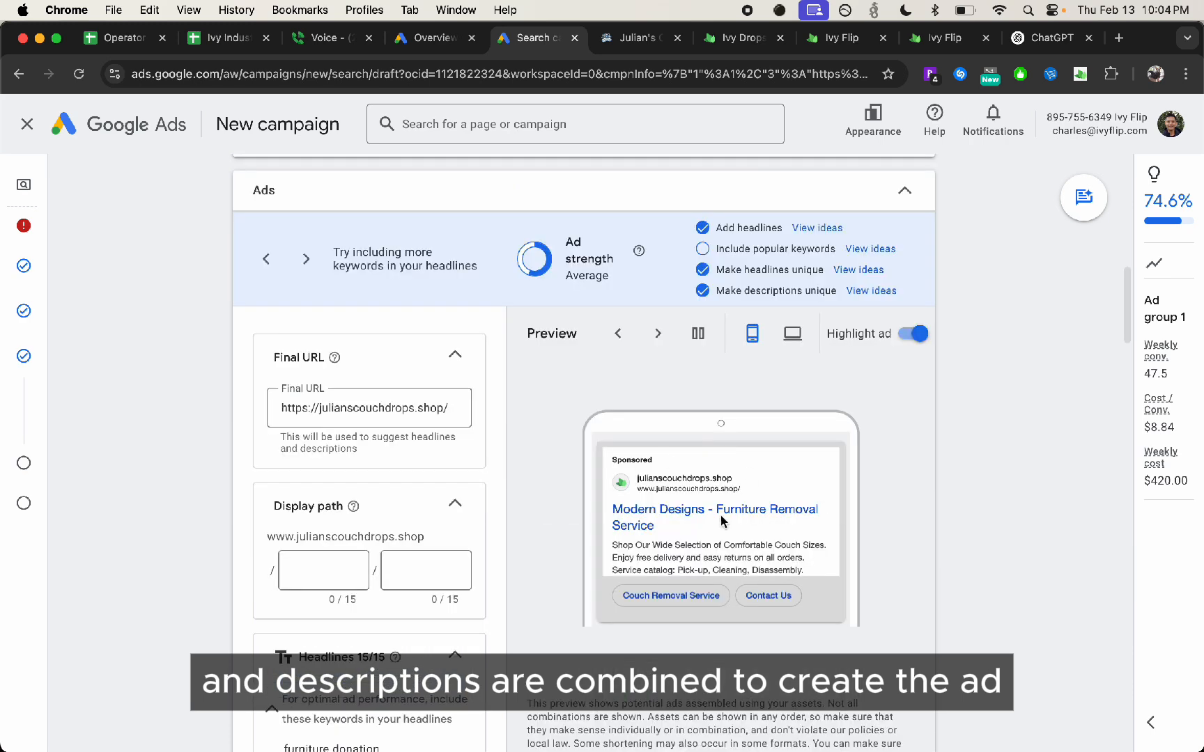
# Advance the ad preview to another combination and compare it with the listed headlines
pyautogui.click(651, 345)
pyautogui.scroll(-10, 652, 349)
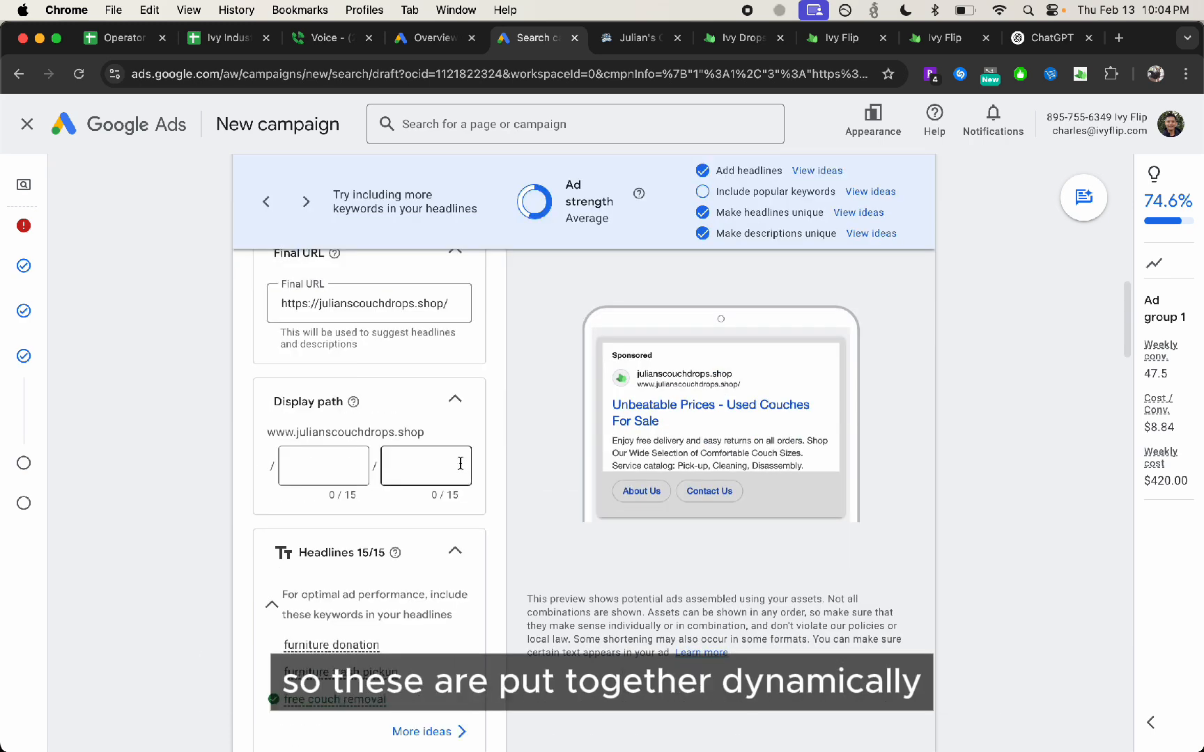
pyautogui.scroll(6, 365, 579)
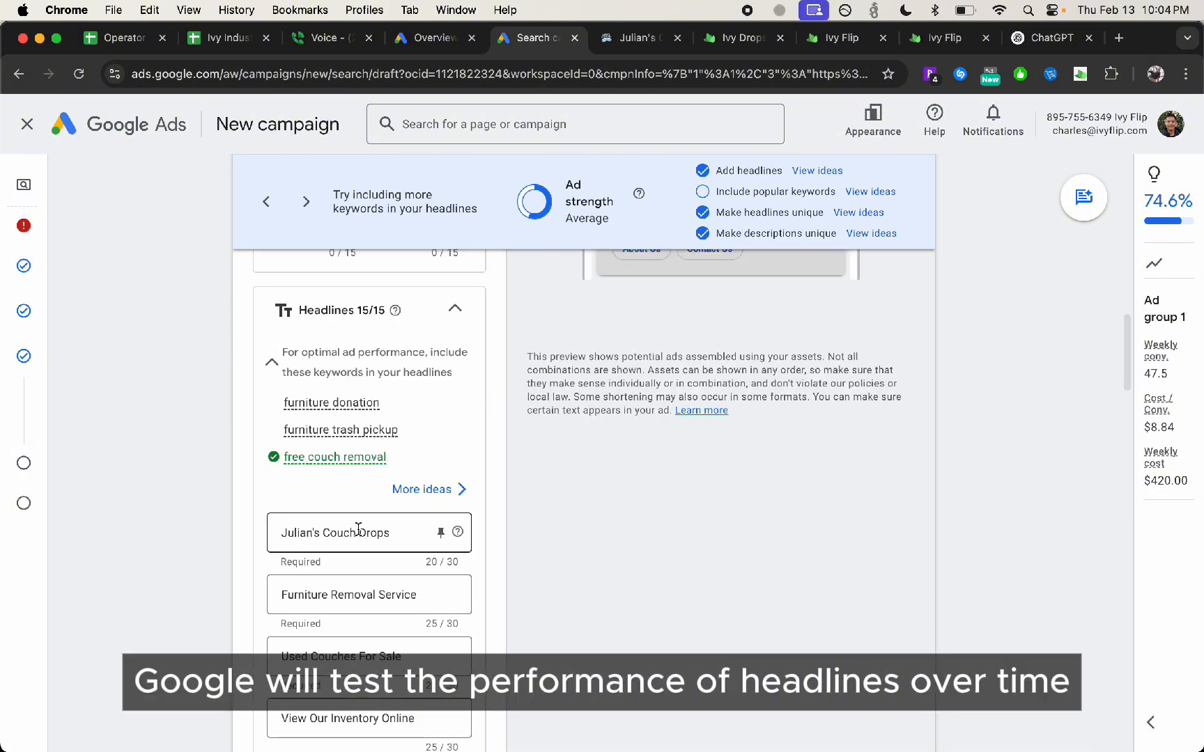
pyautogui.scroll(-2, 376, 543)
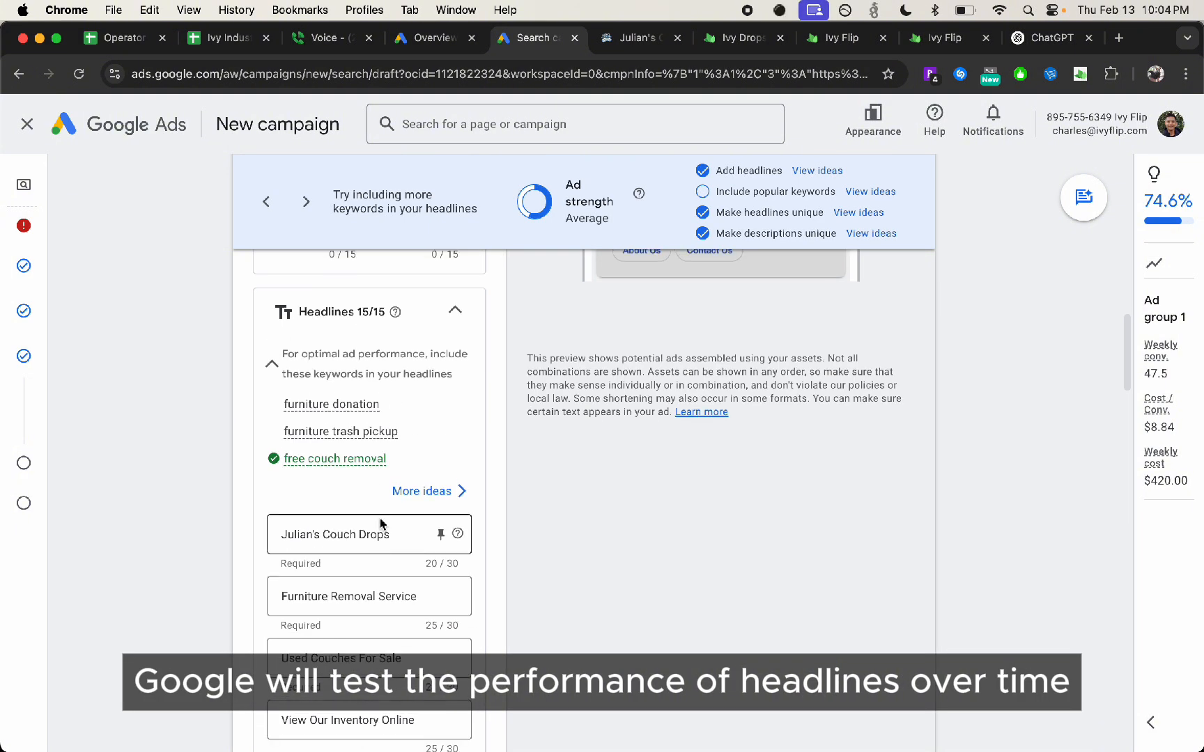
pyautogui.scroll(1, 376, 540)
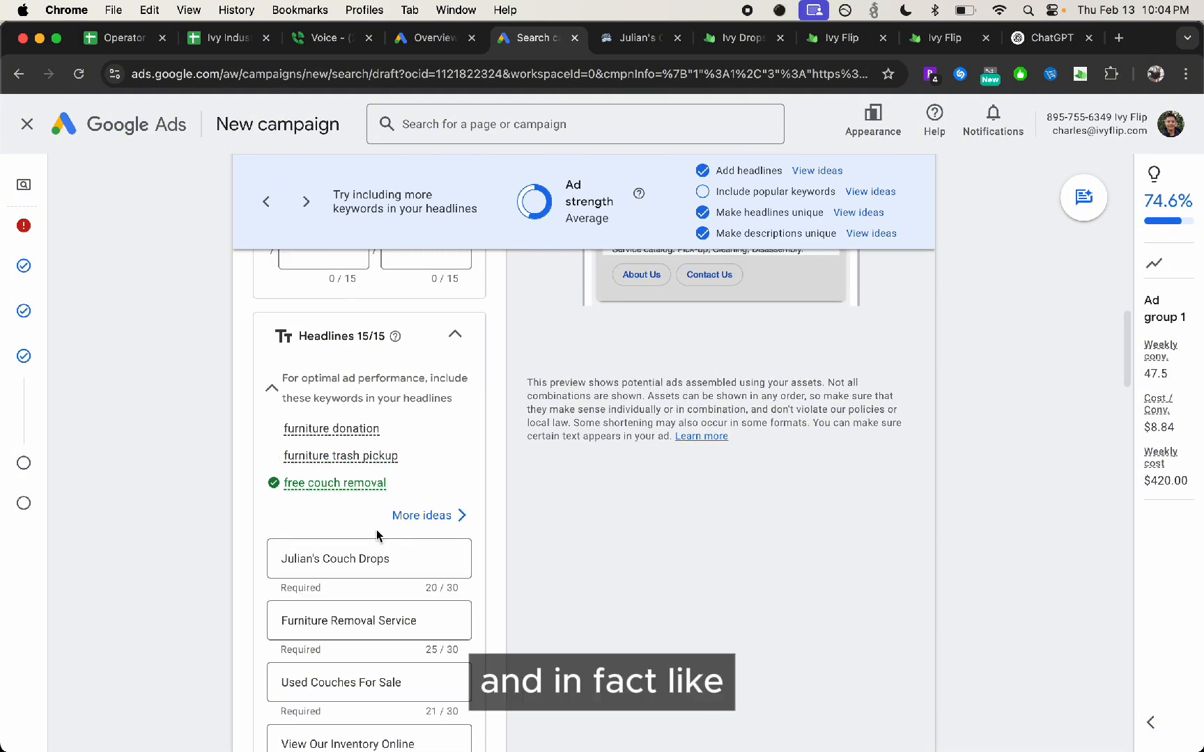
pyautogui.scroll(5, 418, 592)
pyautogui.scroll(-2, 313, 627)
pyautogui.scroll(-5, 383, 557)
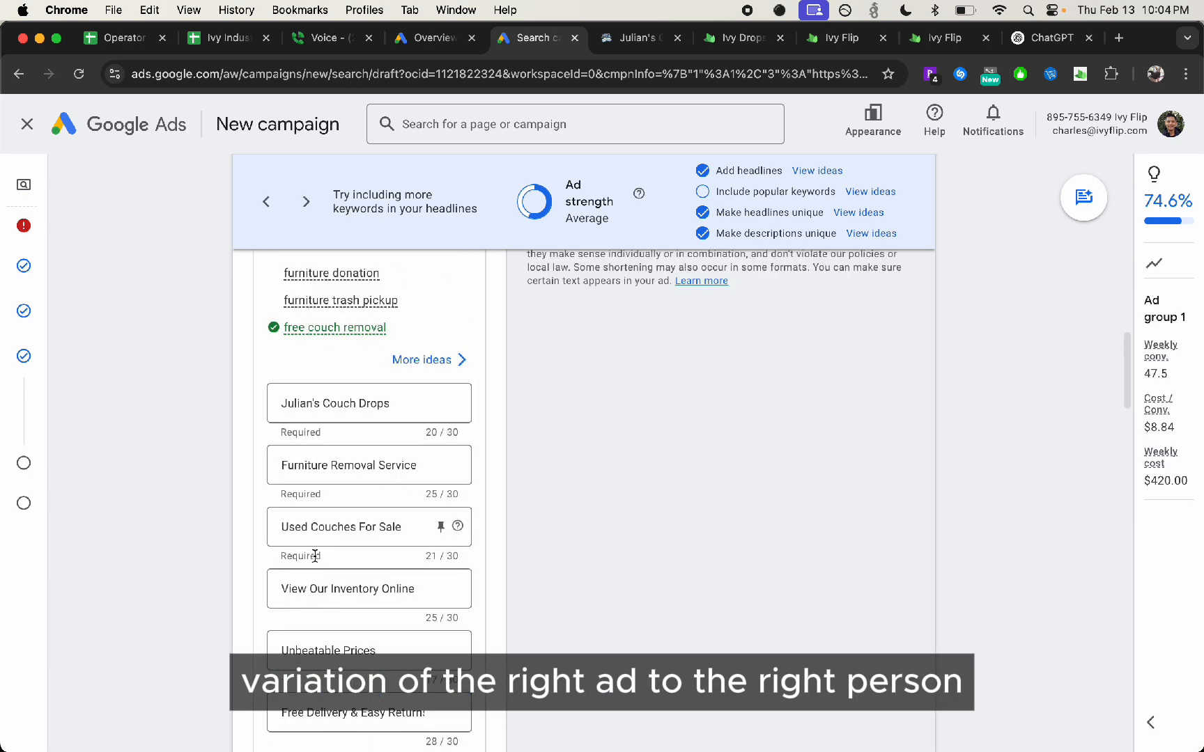
pyautogui.scroll(3, 571, 501)
pyautogui.scroll(3, 682, 495)
pyautogui.scroll(2, 680, 502)
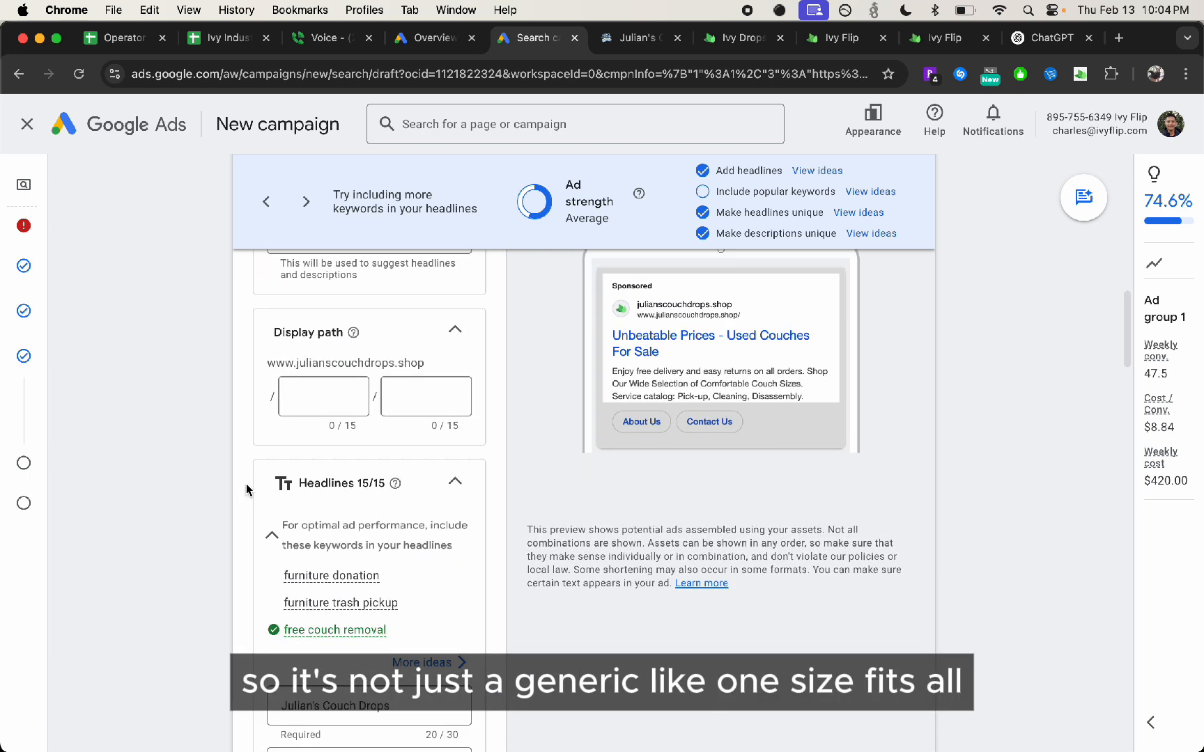
# Review the suggested headlines from the business name through High Quality Furniture, and the descriptions below them
pyautogui.scroll(-6, 418, 491)
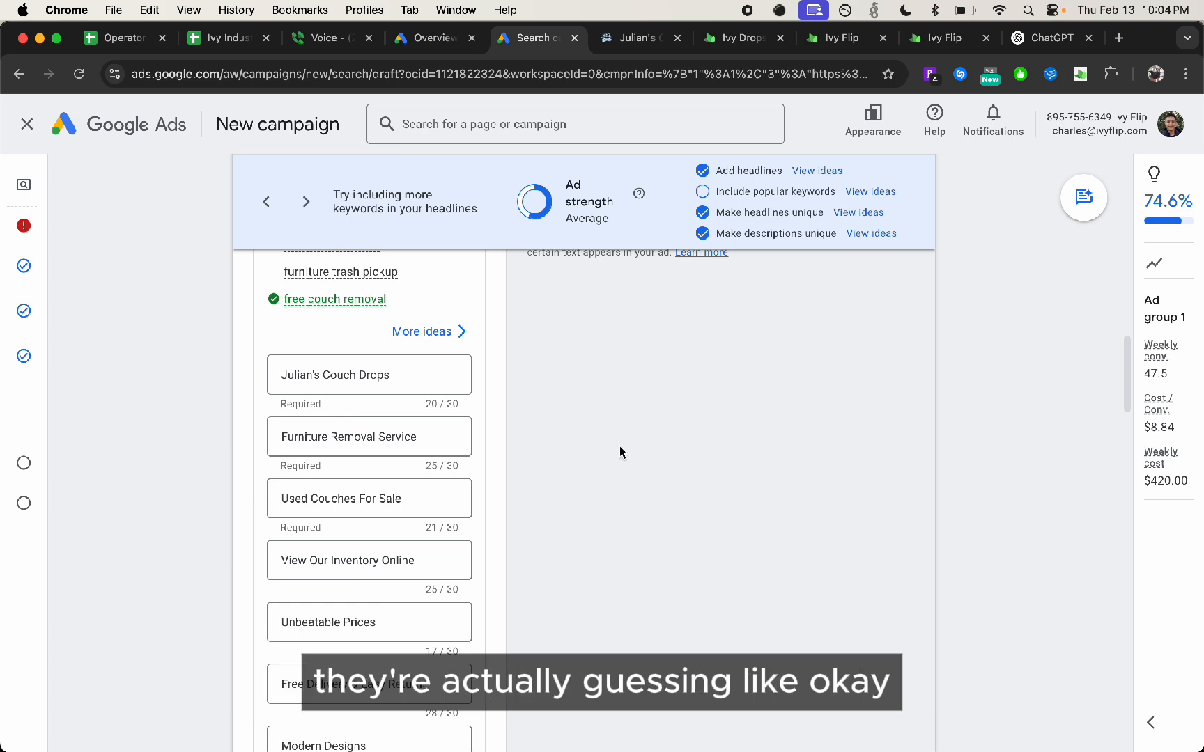
pyautogui.scroll(-3, 430, 499)
pyautogui.scroll(8, 423, 491)
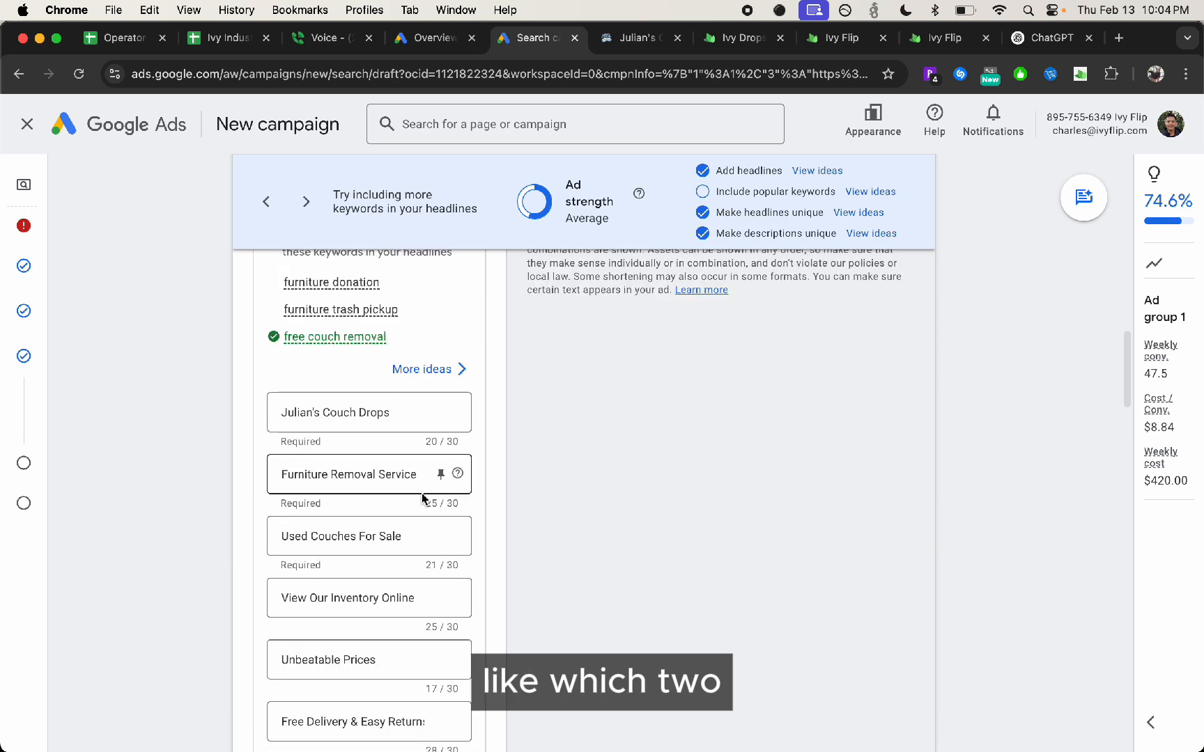
pyautogui.scroll(2, 1083, 560)
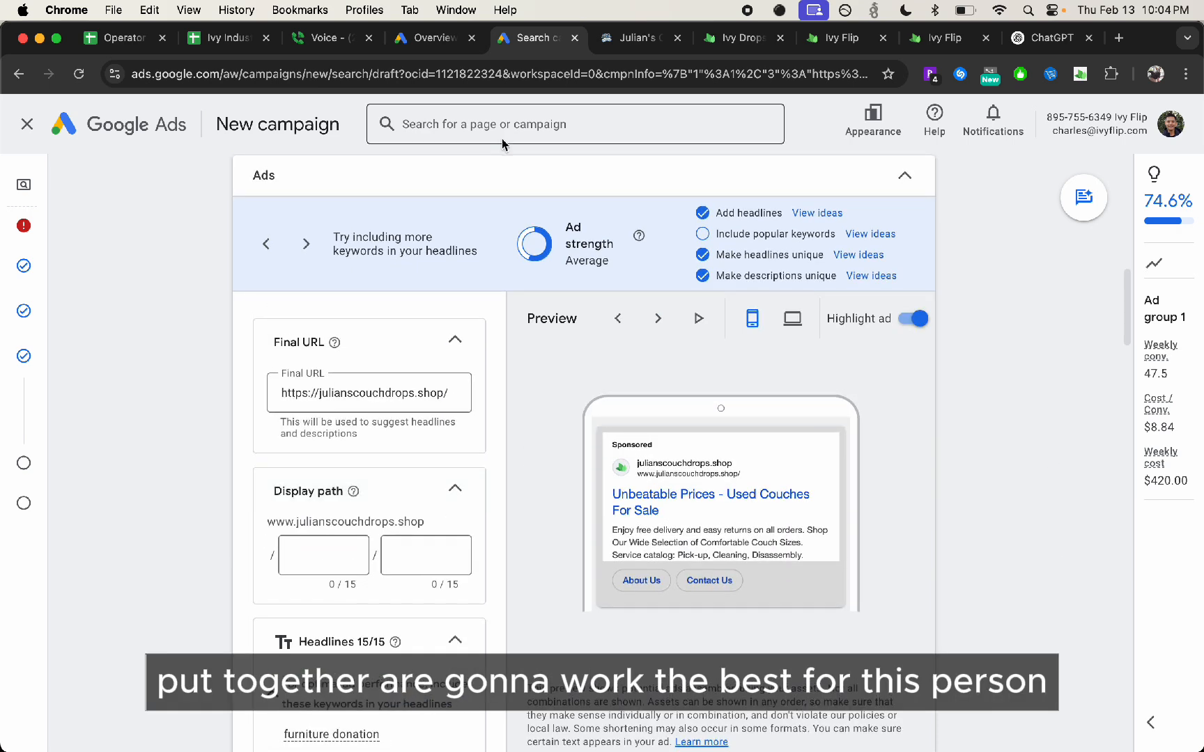
pyautogui.scroll(1, 879, 464)
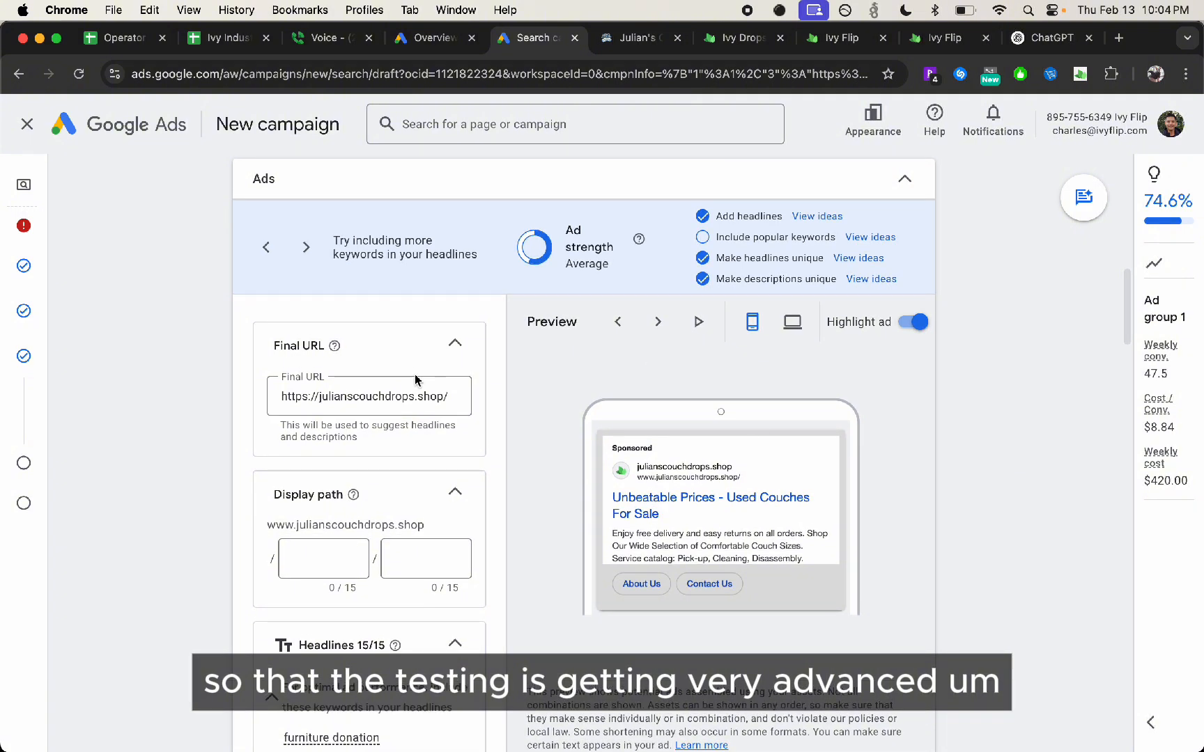
pyautogui.scroll(-5, 305, 582)
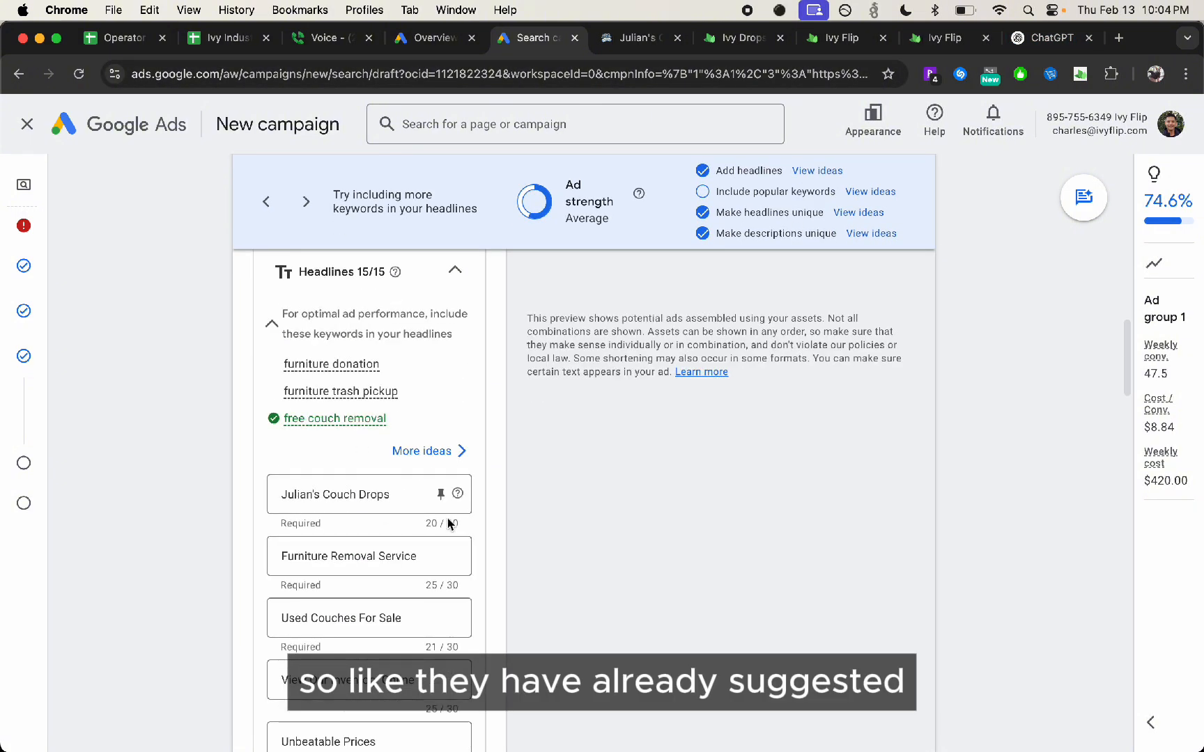
pyautogui.scroll(-17, 404, 446)
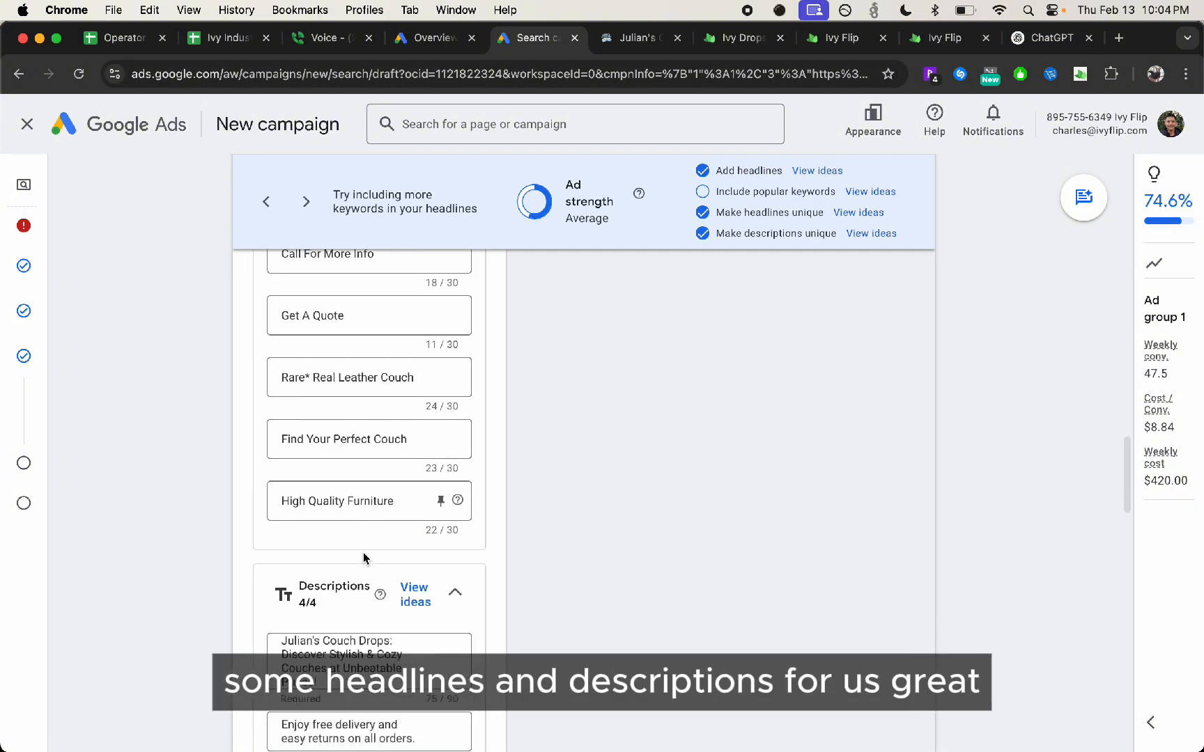
pyautogui.scroll(4, 381, 447)
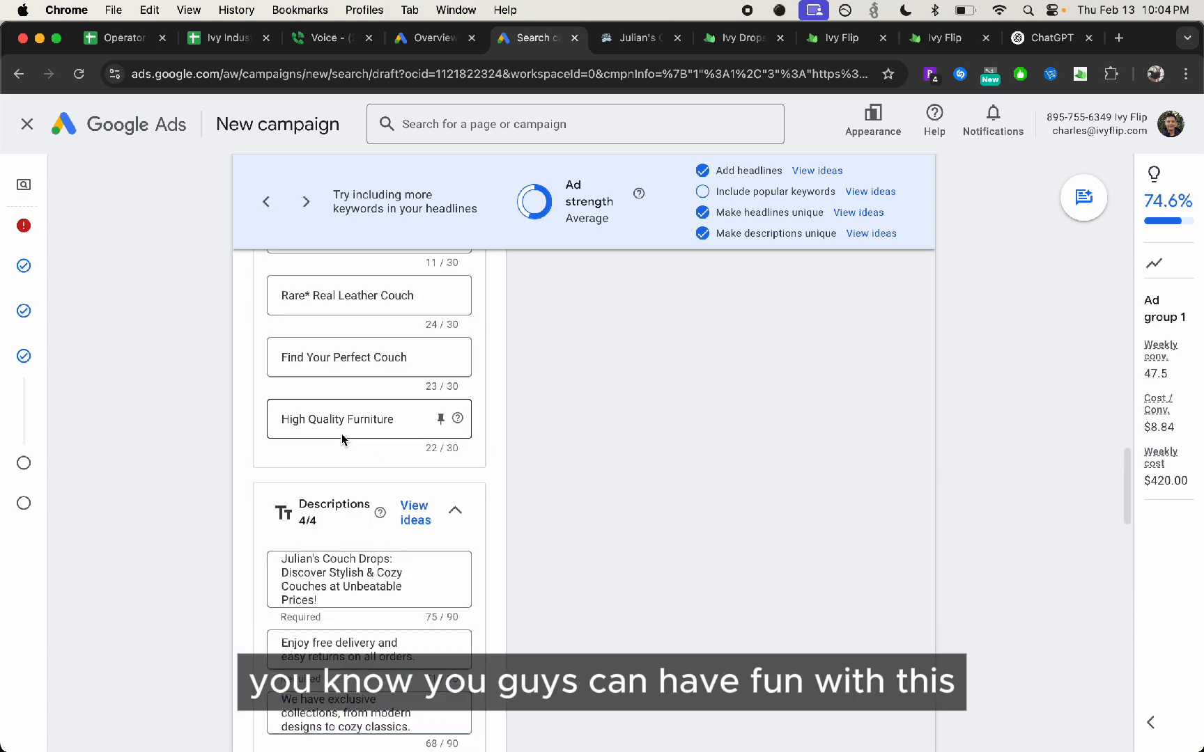
pyautogui.scroll(5, 342, 439)
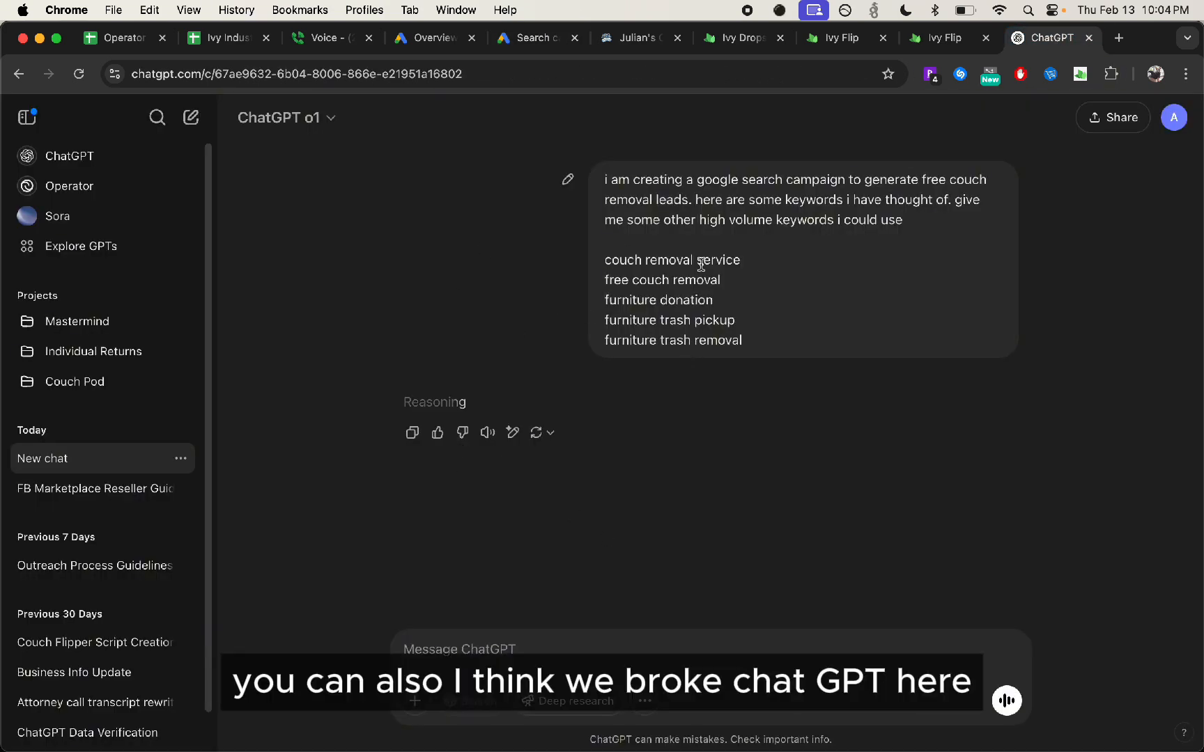
# In ChatGPT, edit the sent message, replacing the extra-keywords request with "Give me 30 headlines" and "and 10 descriptions" below the list, and resend
pyautogui.click(566, 180)
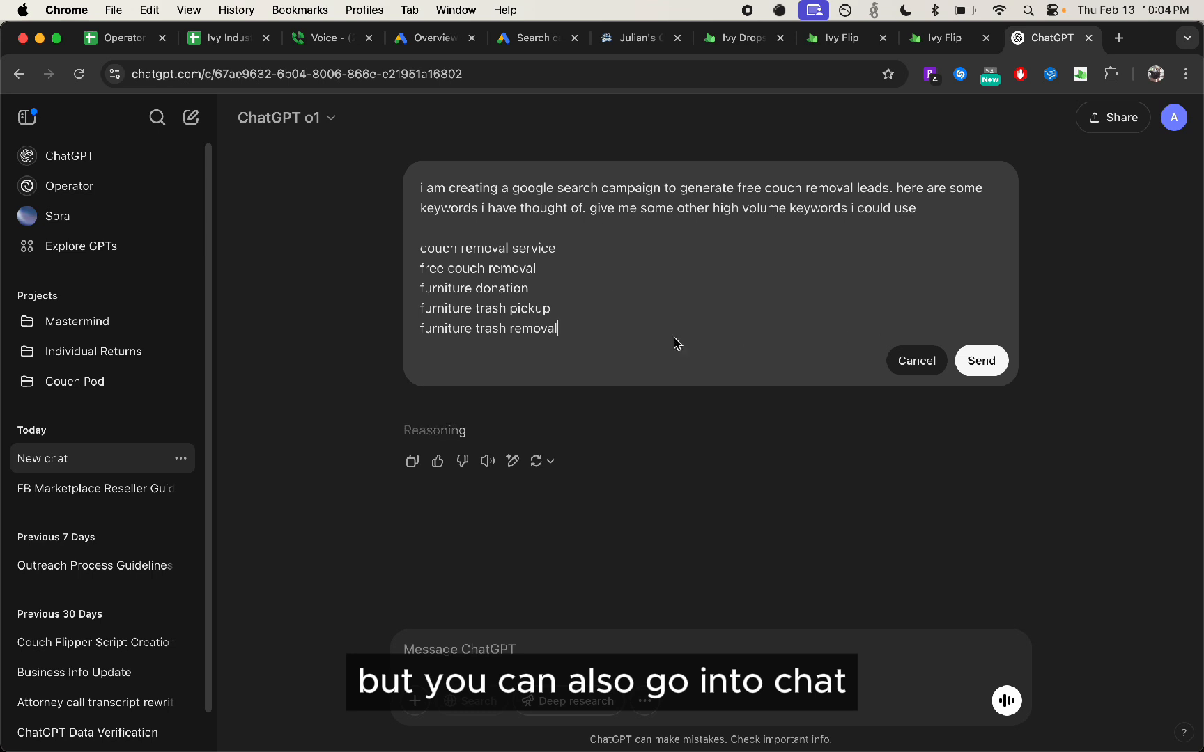
pyautogui.press('Return')
pyautogui.press('Return')
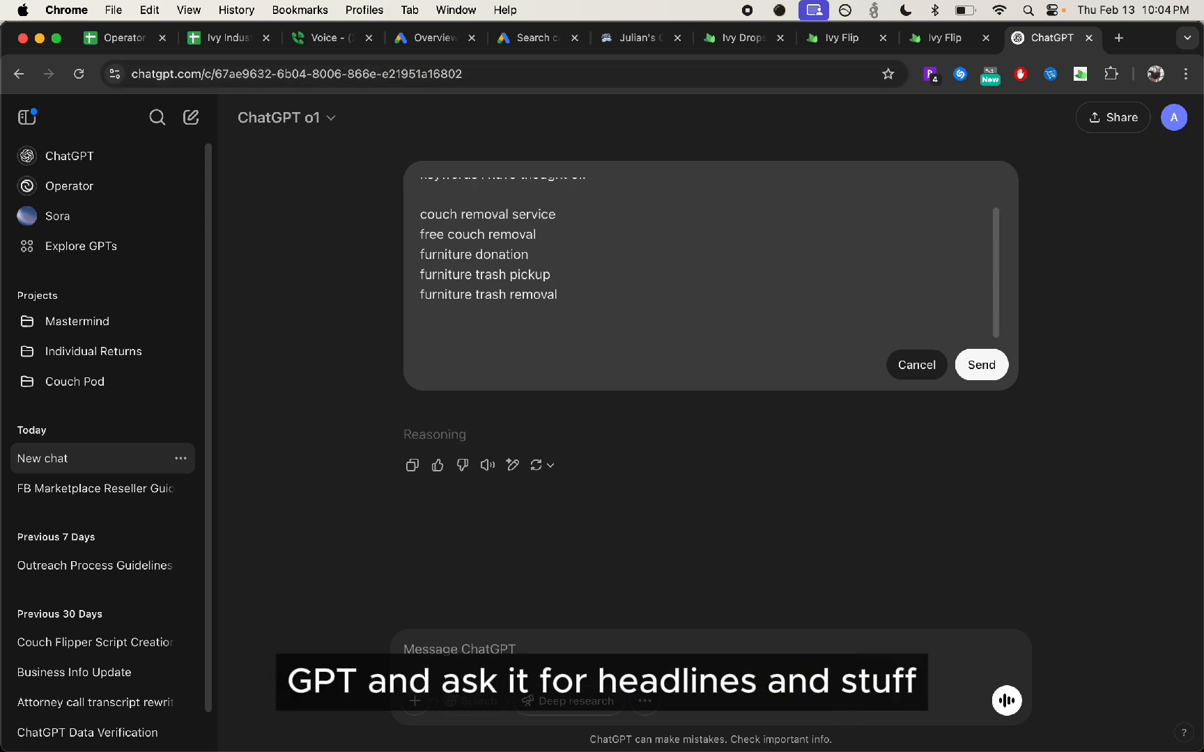
pyautogui.write('Give me 30 headlines')
pyautogui.press('Return')
pyautogui.press('Return')
pyautogui.write('and 10 descriptions')
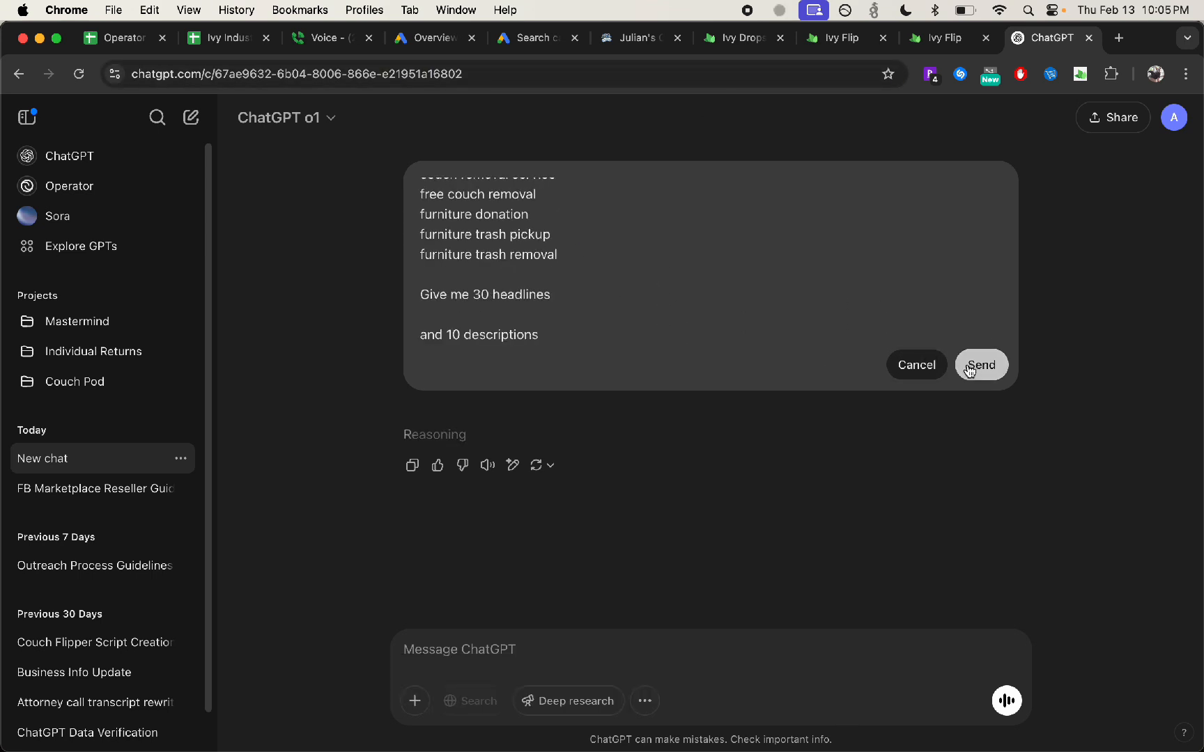
pyautogui.click(981, 365)
# Check ChatGPT's reply to the edited message, reading its reasoning and the headline ideas
pyautogui.click(521, 40)
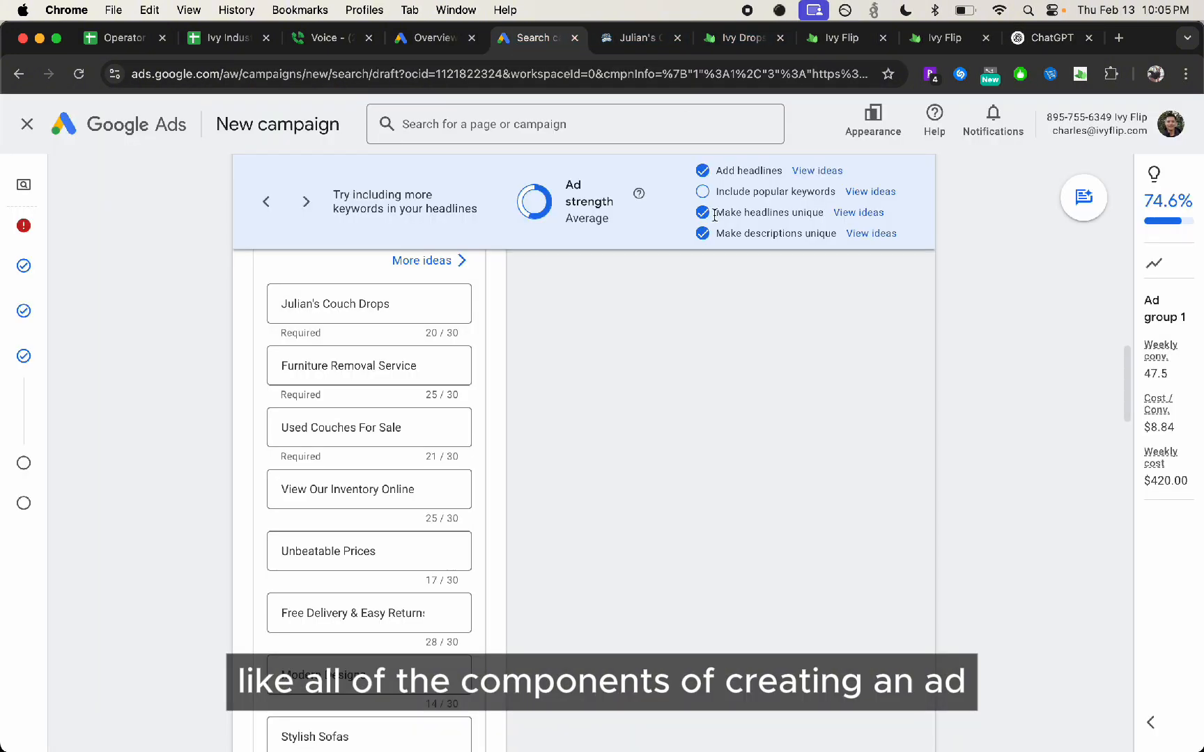
pyautogui.click(1035, 38)
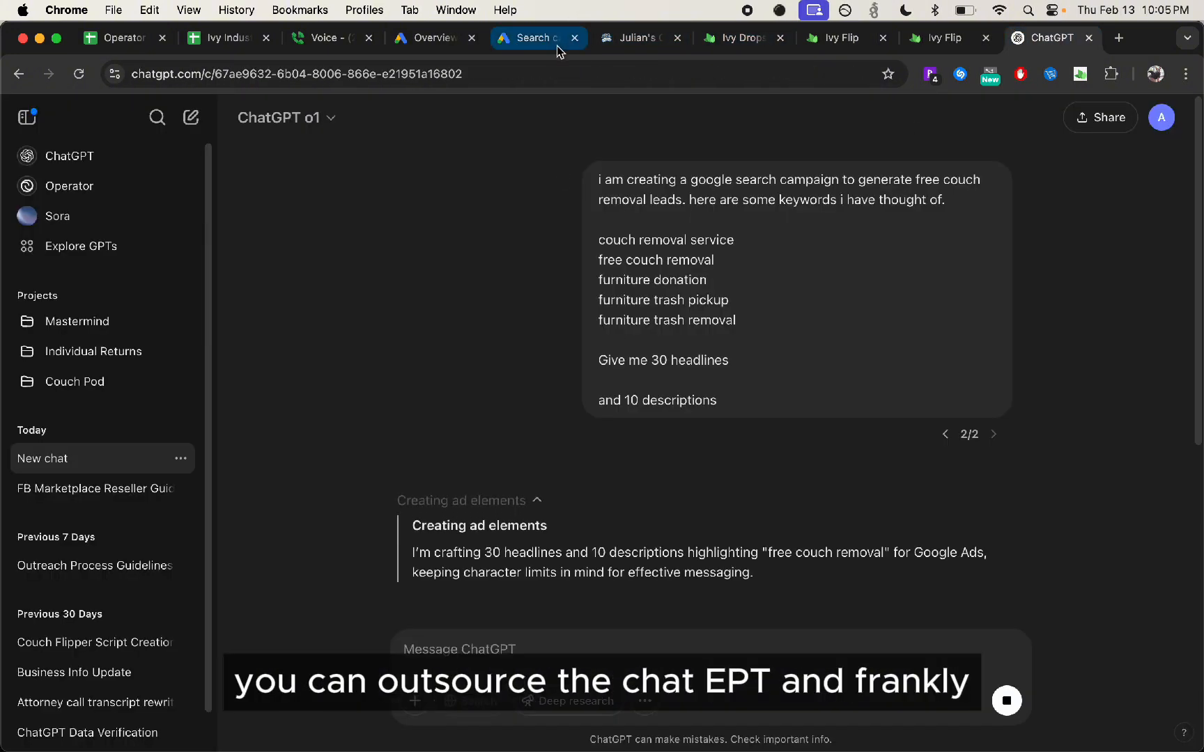
pyautogui.scroll(-4, 665, 331)
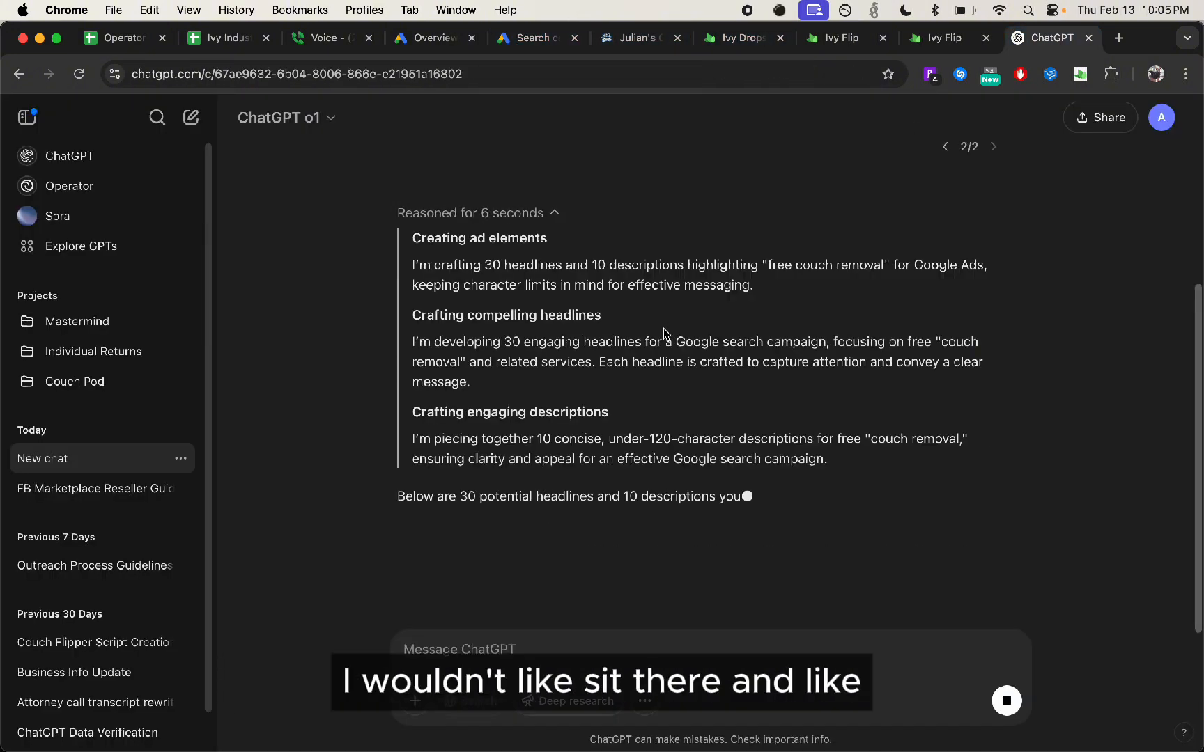
pyautogui.scroll(-4, 665, 349)
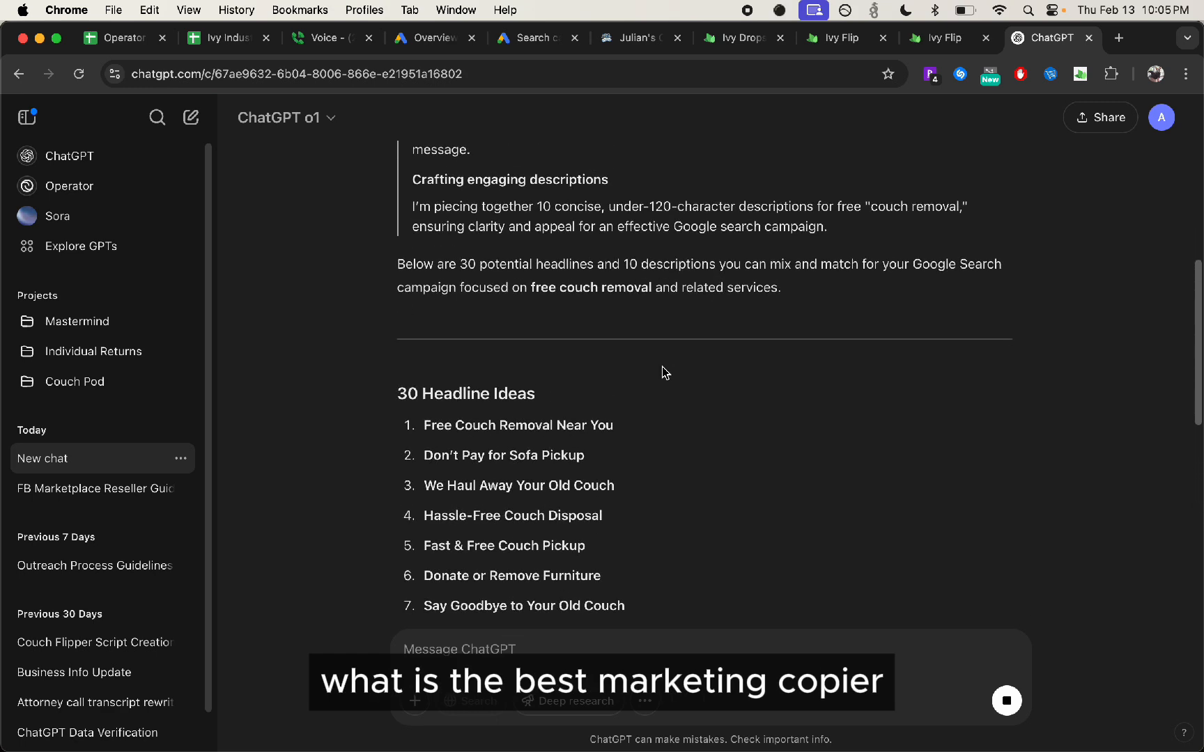
pyautogui.scroll(3, 731, 368)
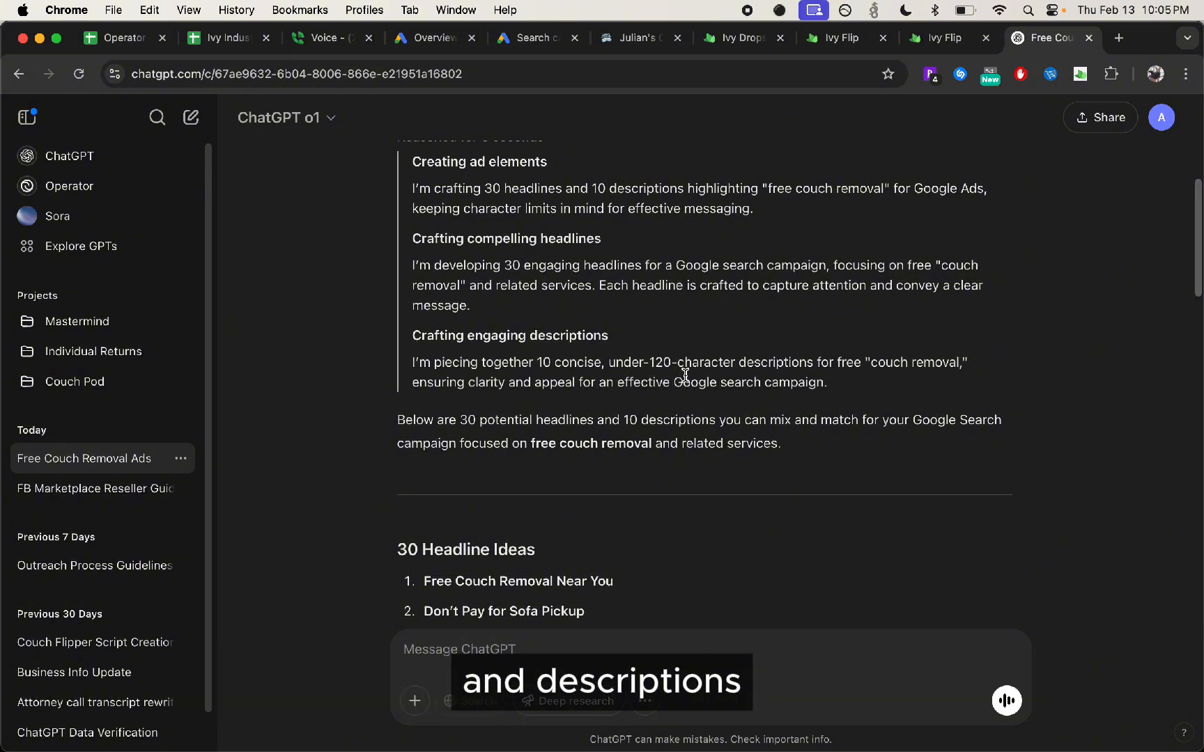
pyautogui.scroll(-1, 553, 118)
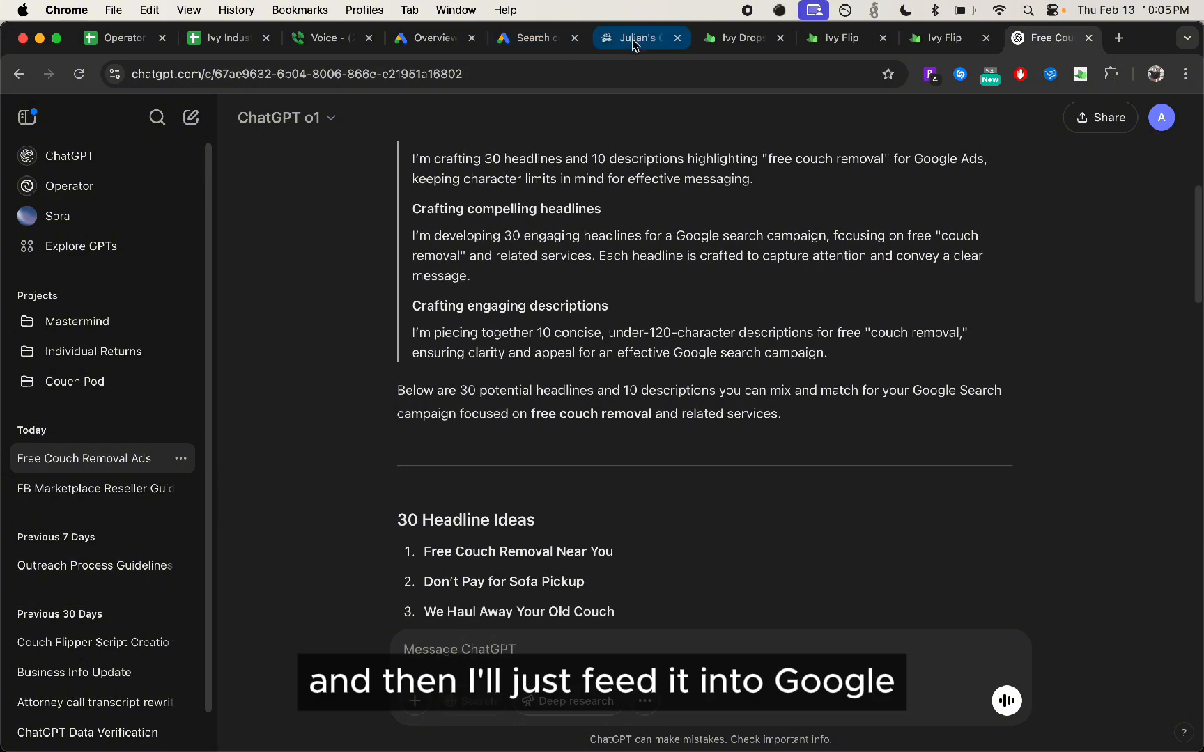
# Return to the campaign draft, expand the additional asset types below Callouts, and review the optional assets, descriptions and headlines
pyautogui.click(539, 38)
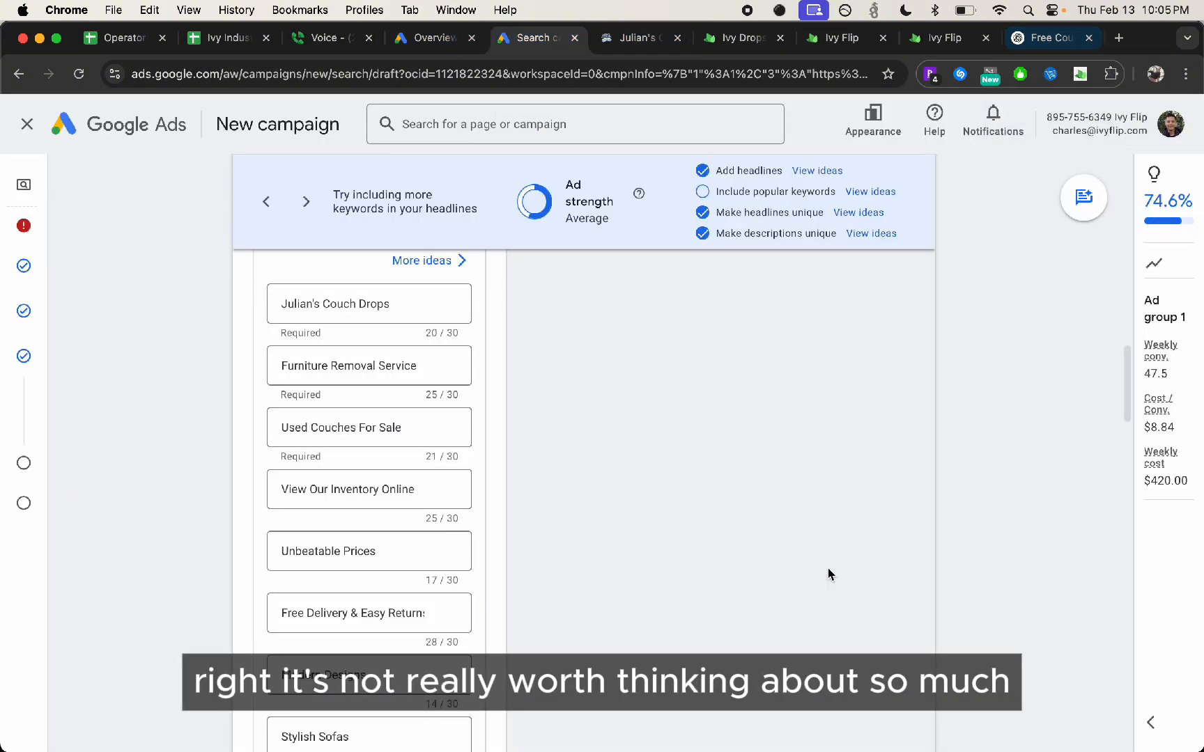
pyautogui.scroll(-15, 737, 492)
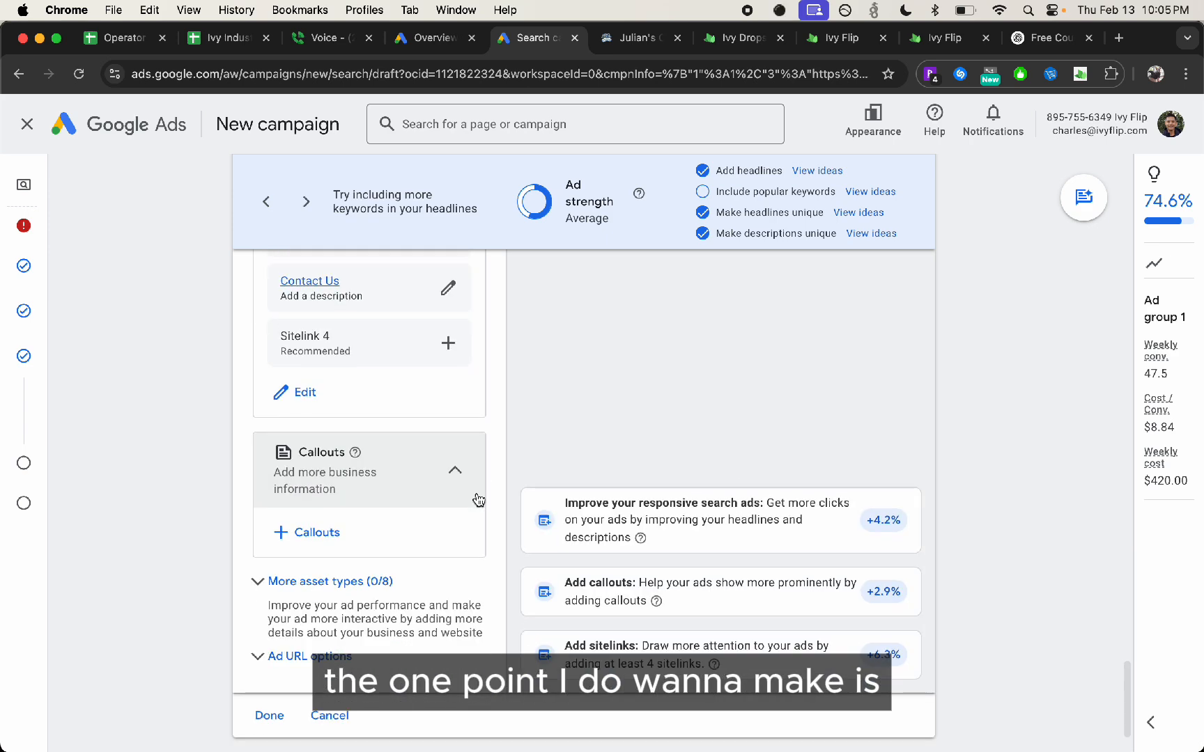
pyautogui.click(315, 575)
pyautogui.scroll(3, 342, 432)
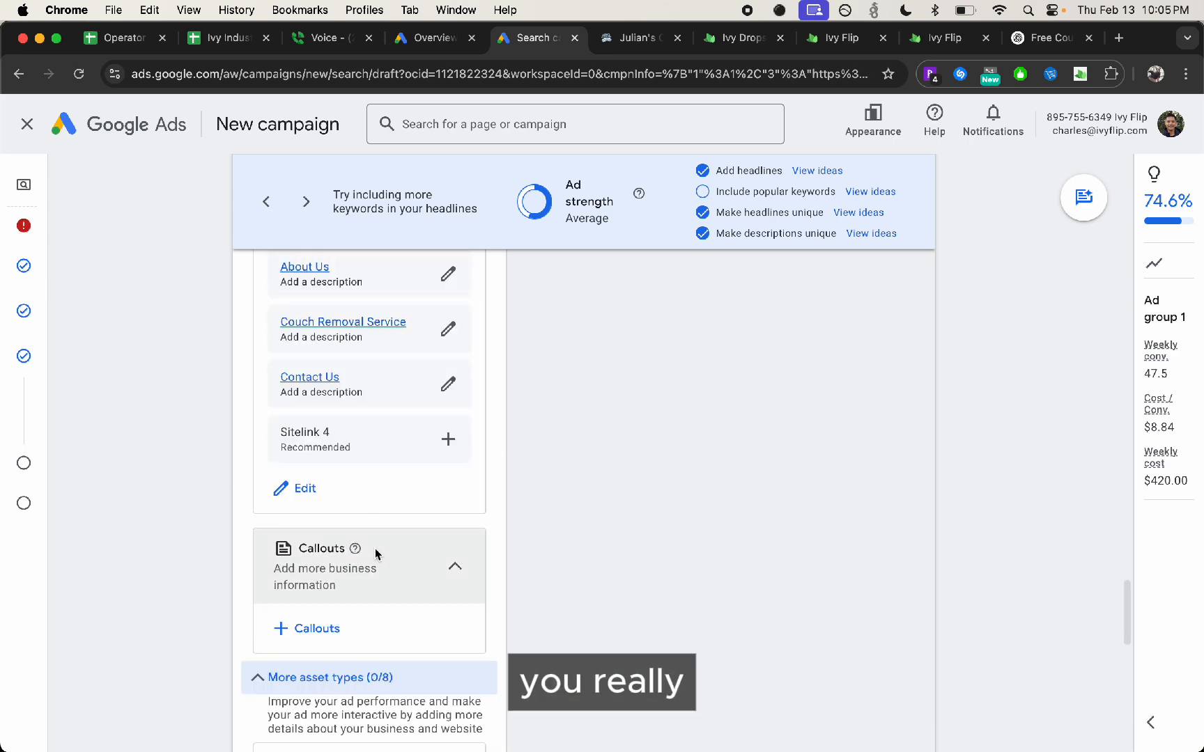
pyautogui.scroll(2, 333, 460)
pyautogui.scroll(1, 333, 460)
pyautogui.scroll(-1, 333, 460)
pyautogui.scroll(15, 333, 460)
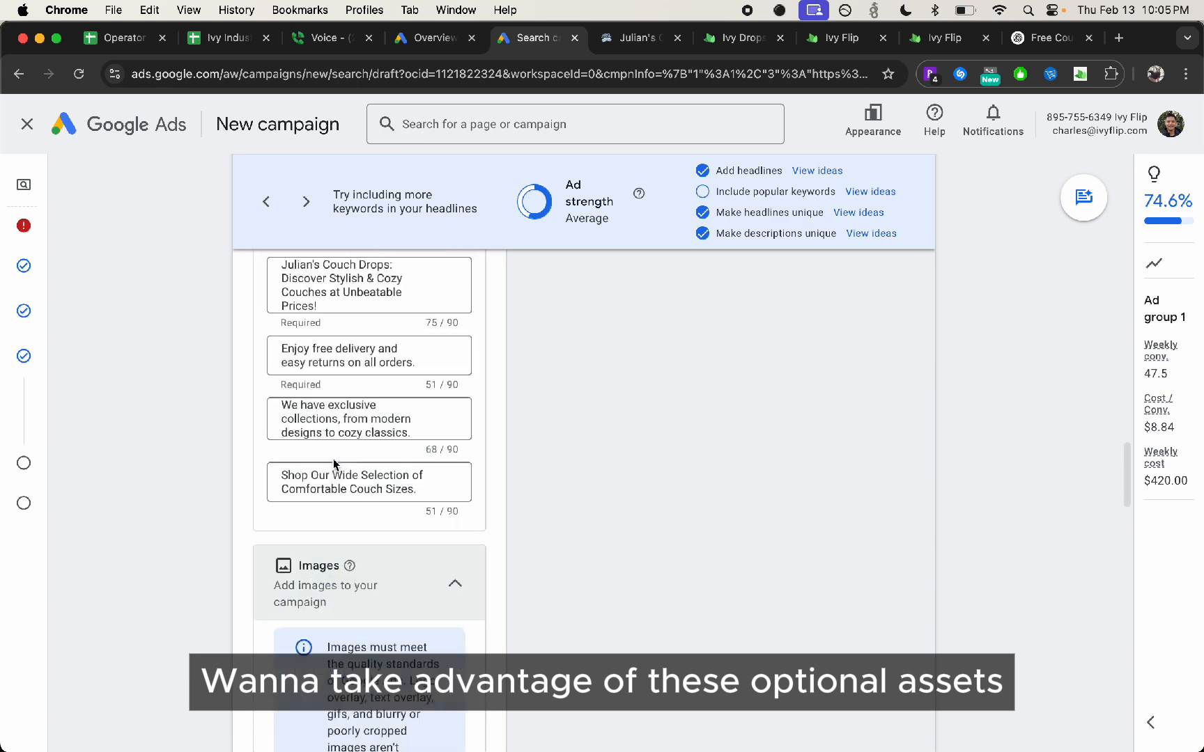
pyautogui.scroll(3, 333, 459)
pyautogui.scroll(-13, 333, 460)
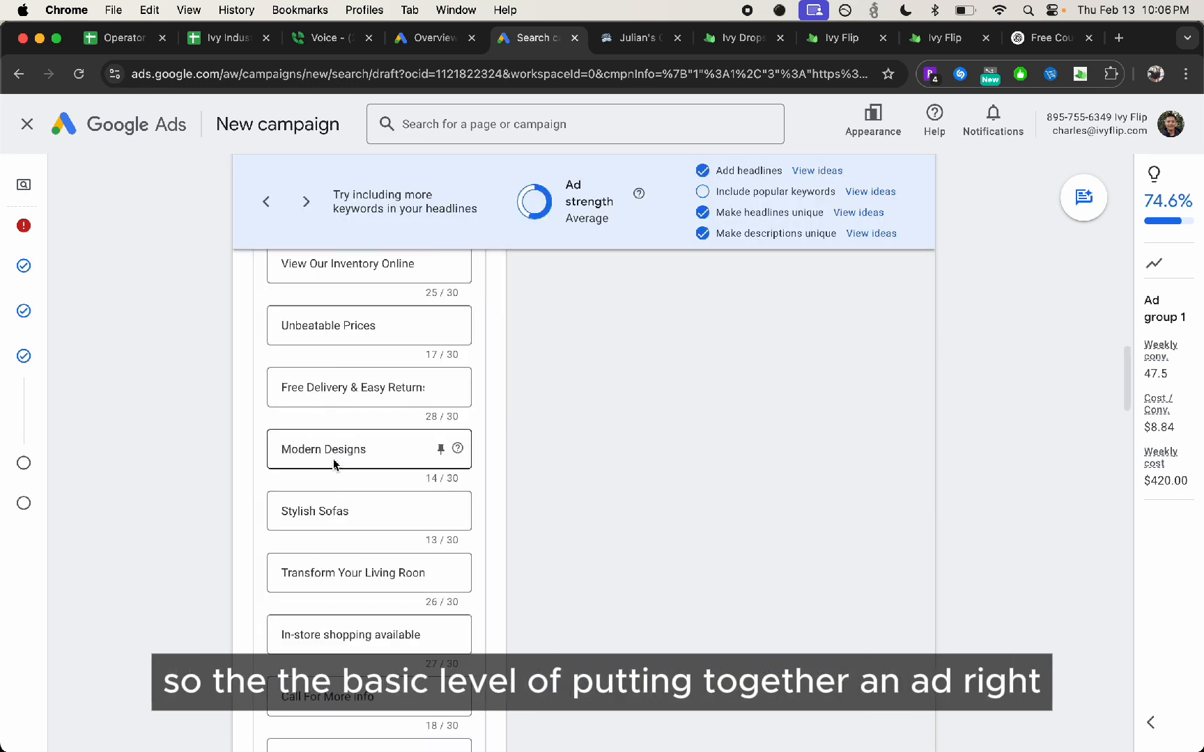
# Try to add the available callout assets to the campaign, including Professional Service, Fast Pickup and Hassle Free
pyautogui.scroll(7, 334, 463)
pyautogui.scroll(7, 335, 465)
pyautogui.scroll(-8, 334, 467)
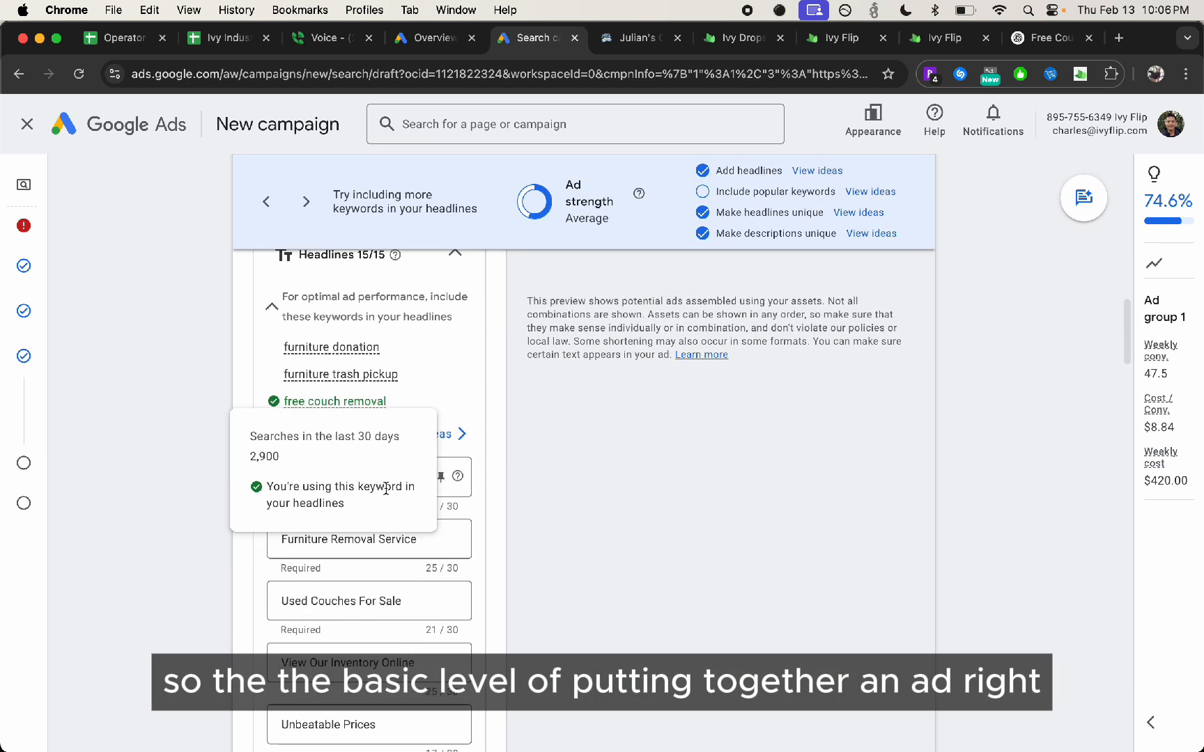
pyautogui.scroll(-20, 314, 499)
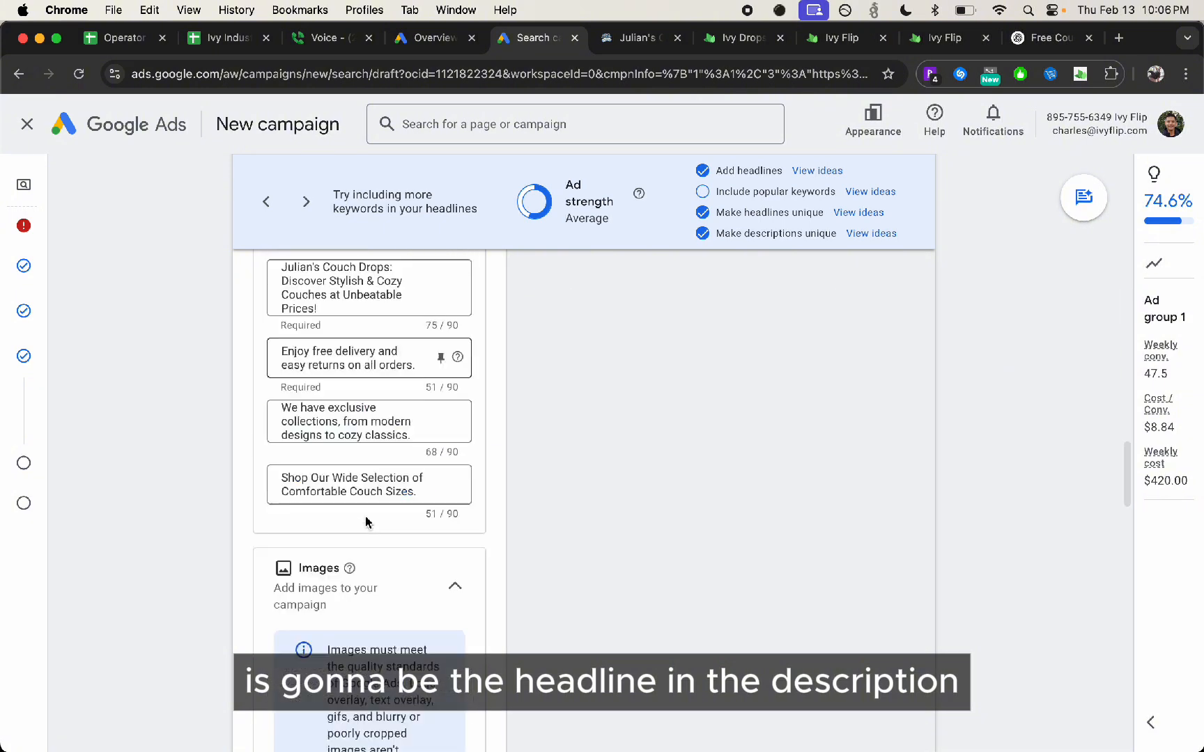
pyautogui.scroll(7, 355, 494)
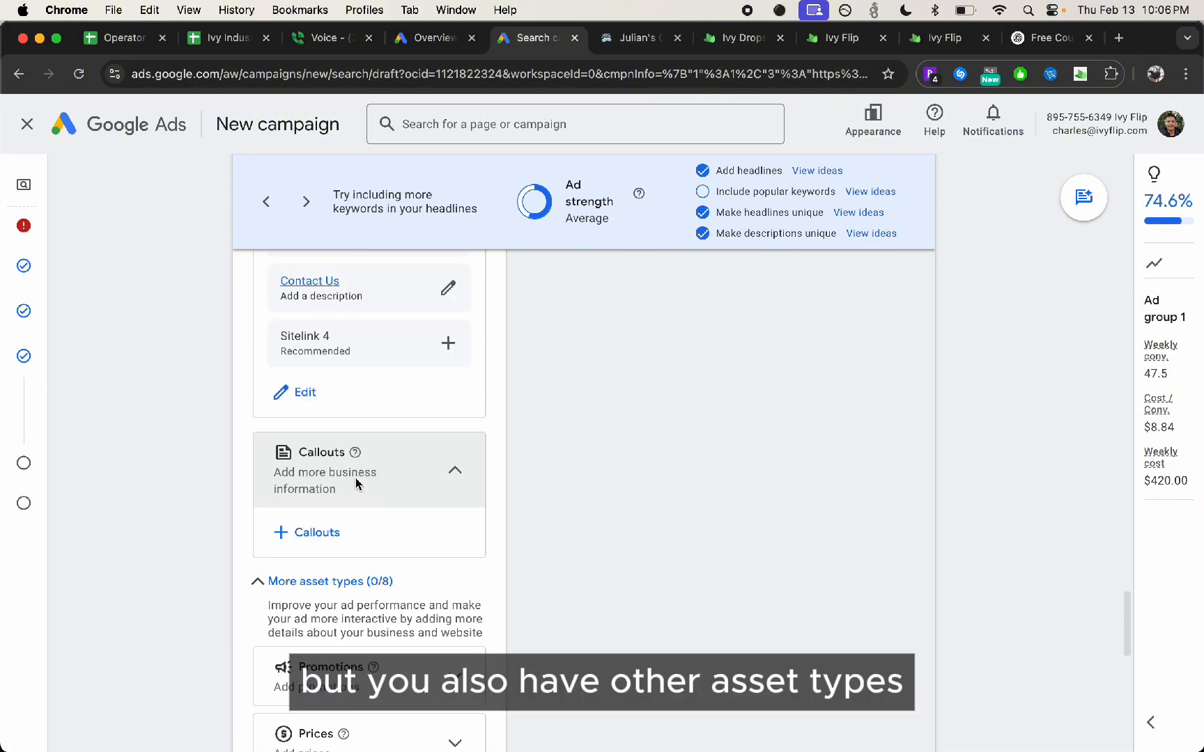
pyautogui.click(306, 728)
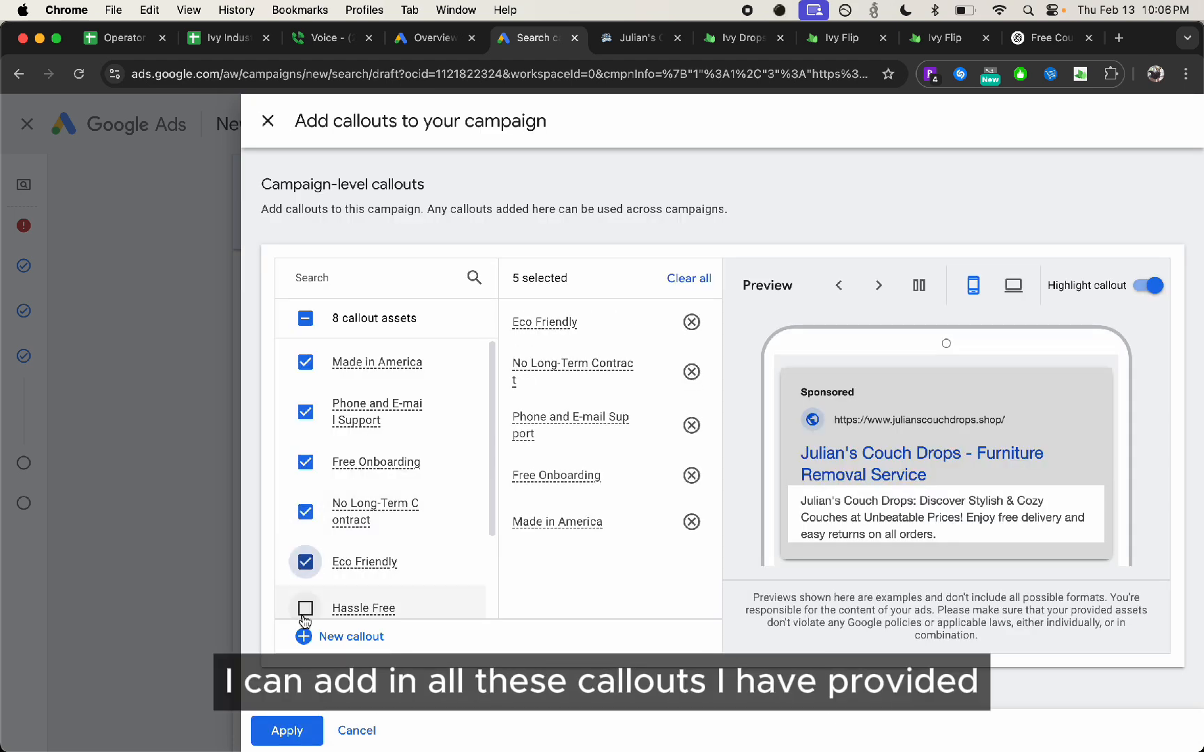
pyautogui.scroll(-3, 314, 522)
pyautogui.click(304, 584)
pyautogui.click(305, 542)
pyautogui.click(305, 496)
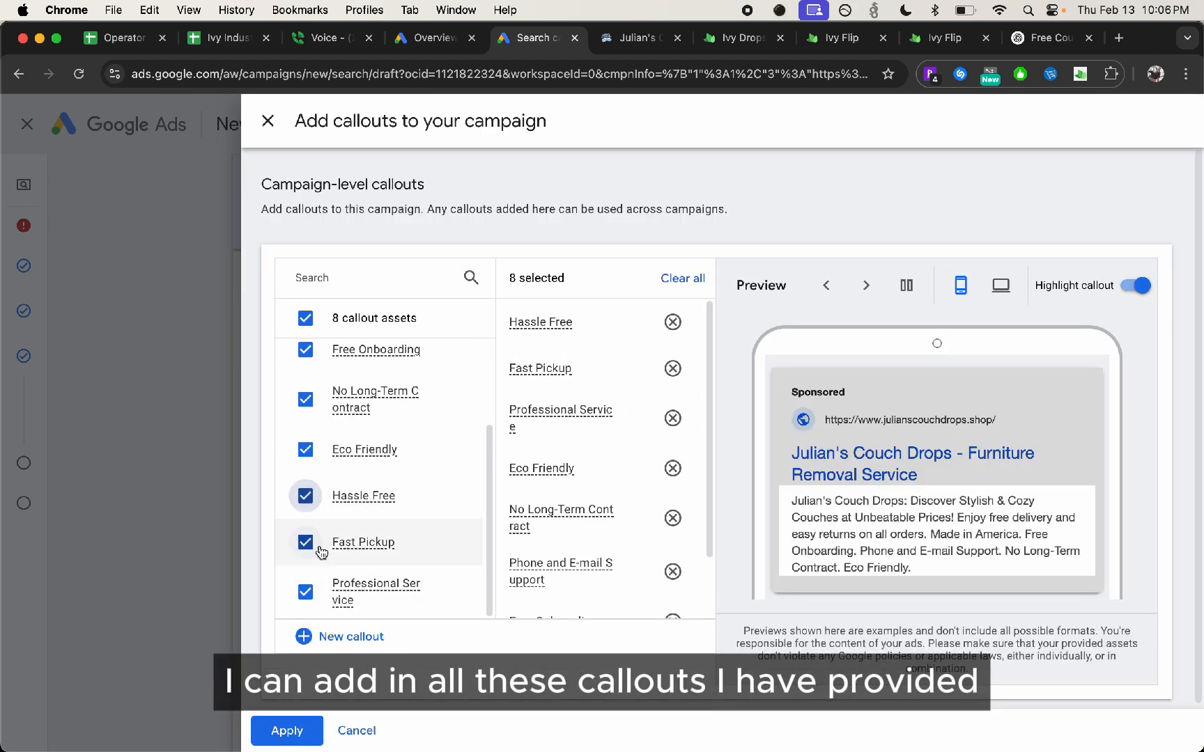
pyautogui.click(287, 730)
# Review the remaining optional asset types, from messages, structured snippets, lead forms and apps back to promotions and prices
pyautogui.scroll(-2, 418, 537)
pyautogui.scroll(-6, 422, 539)
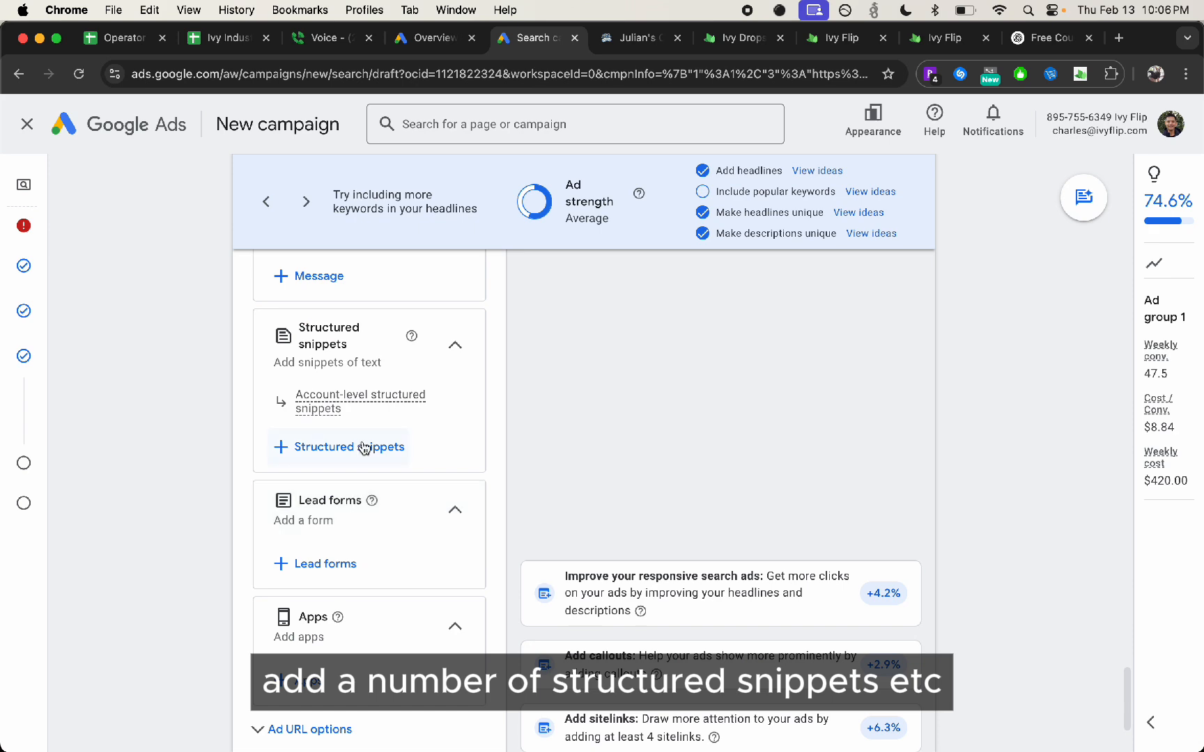
pyautogui.scroll(-1, 431, 529)
pyautogui.scroll(10, 363, 570)
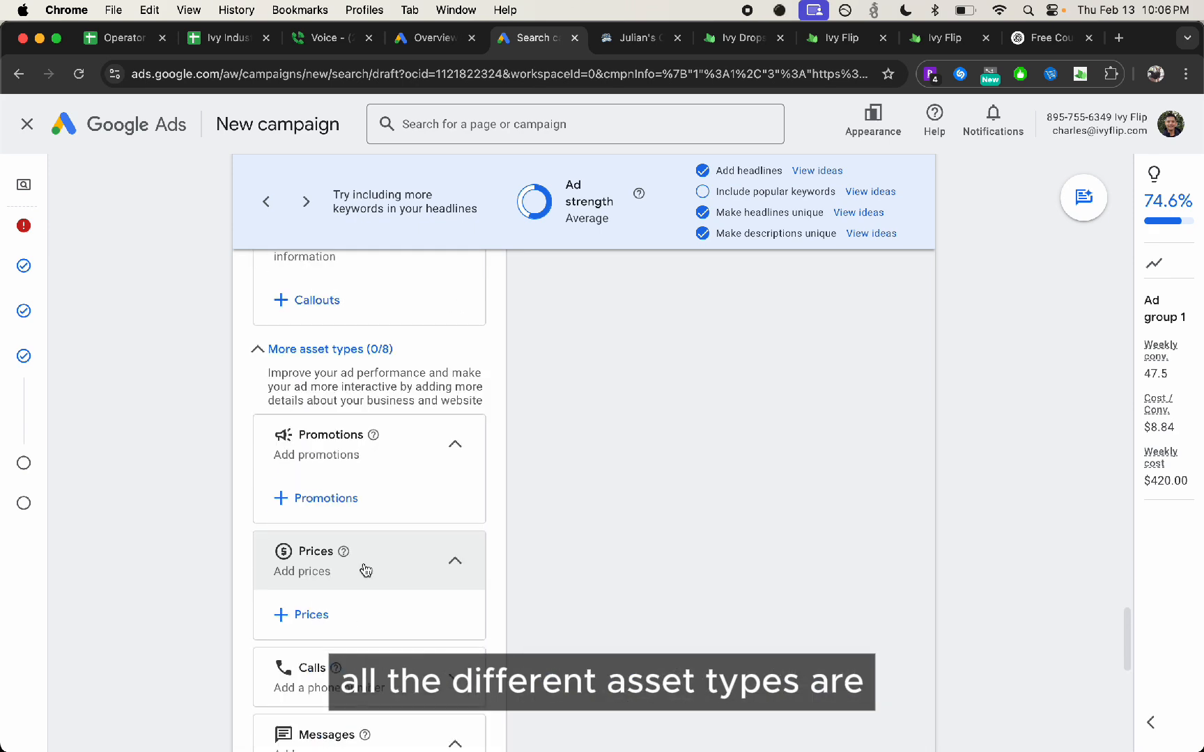
# Open a new browser tab and search Google for "contact lenses"
pyautogui.click(1048, 38)
pyautogui.click(1118, 38)
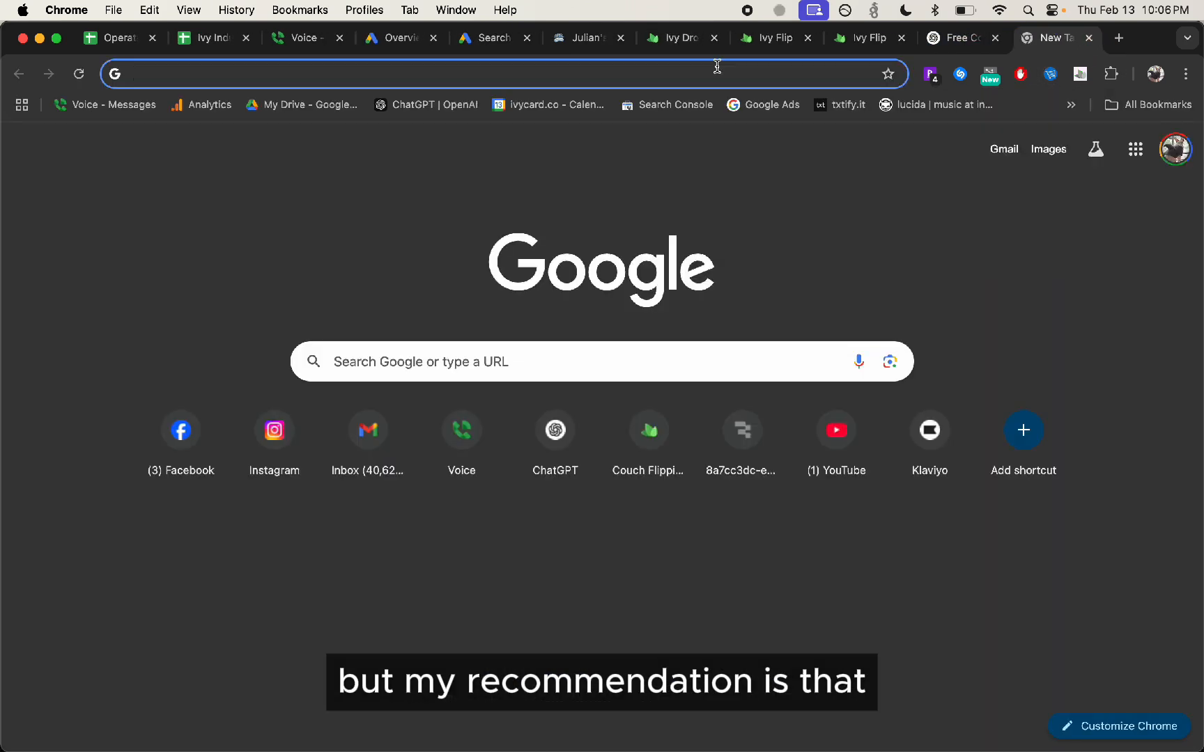
pyautogui.click(724, 74)
pyautogui.write('contact lenses')
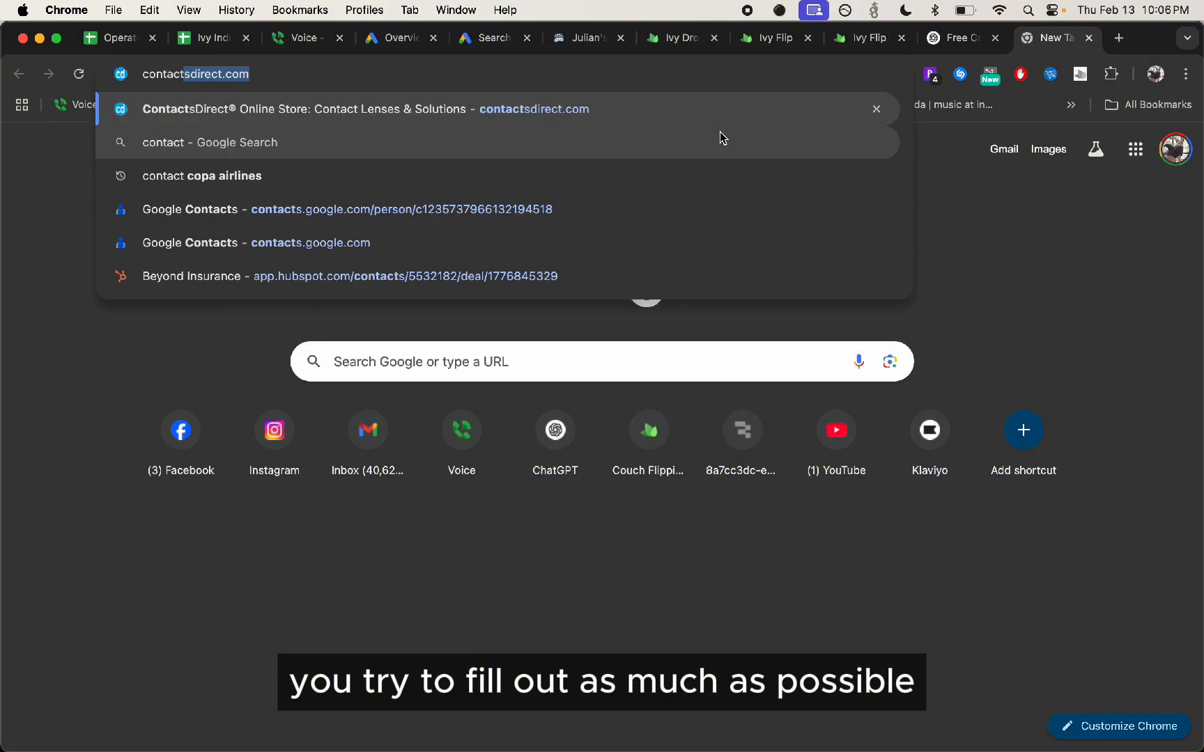
pyautogui.press('Return')
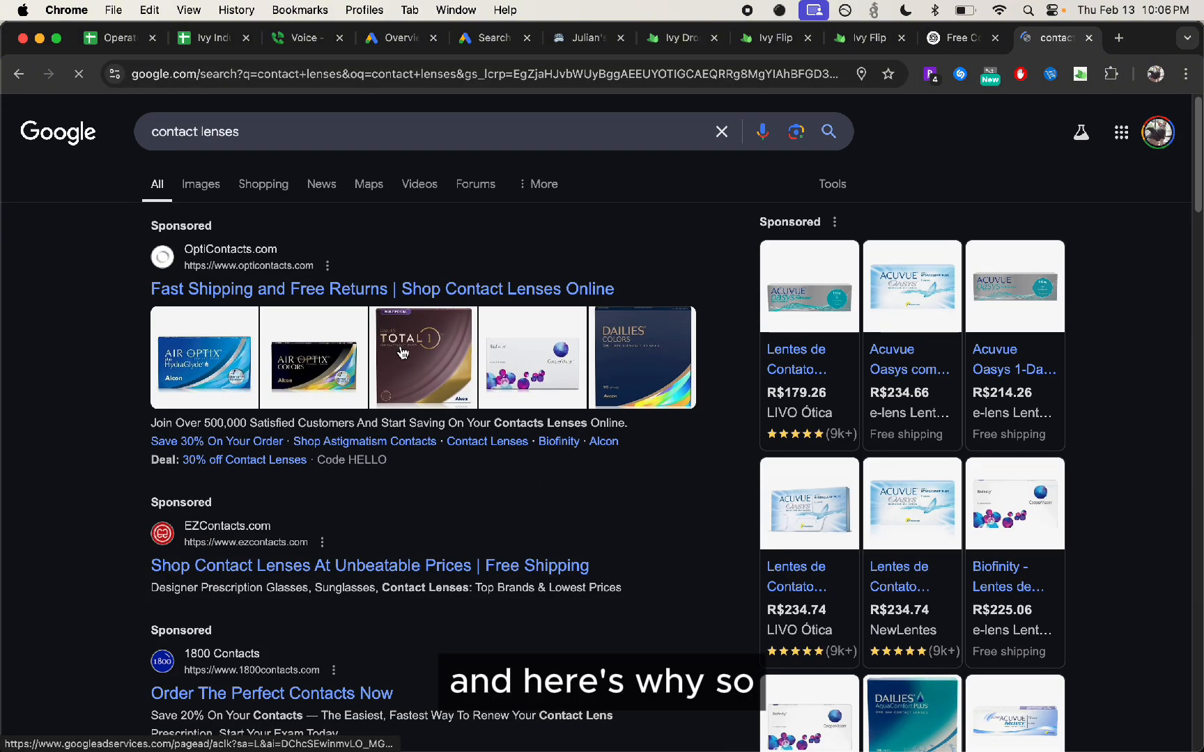
# Examine the sponsored text ads for contact lenses, with their images and sitelinks, and the sponsored product listings beside them
pyautogui.scroll(-5, 380, 318)
pyautogui.scroll(3, 380, 317)
pyautogui.scroll(2, 380, 318)
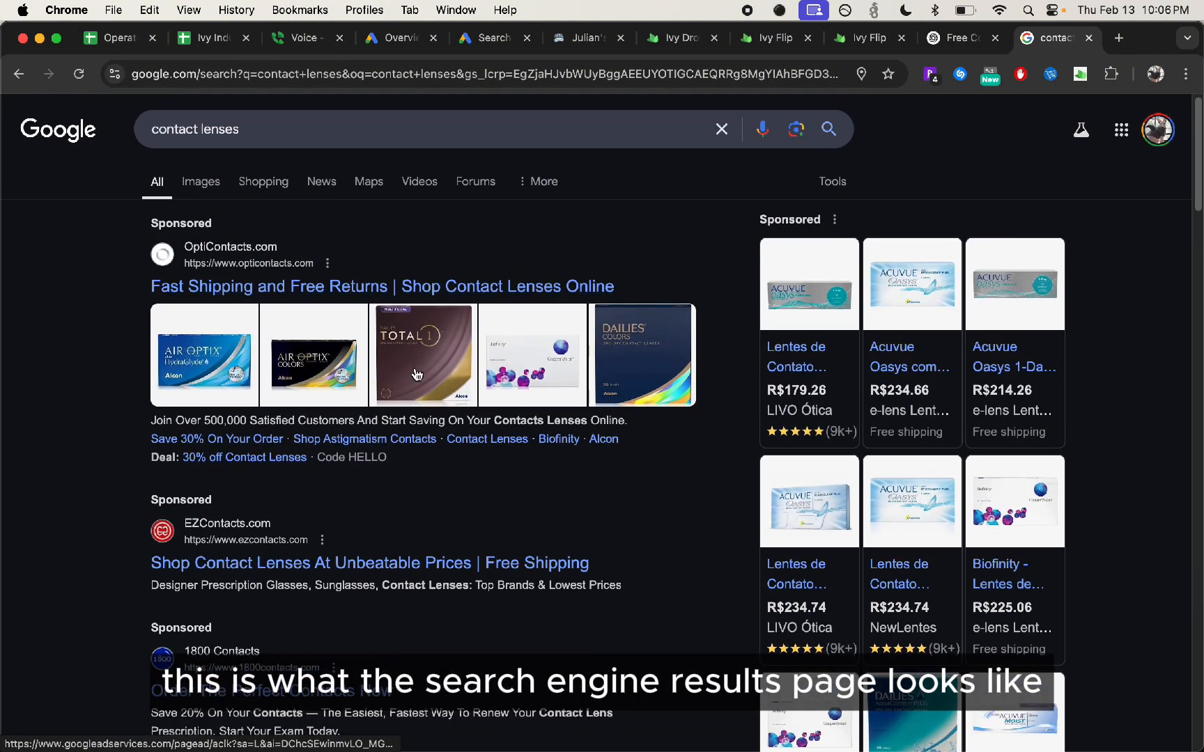
pyautogui.click(308, 130)
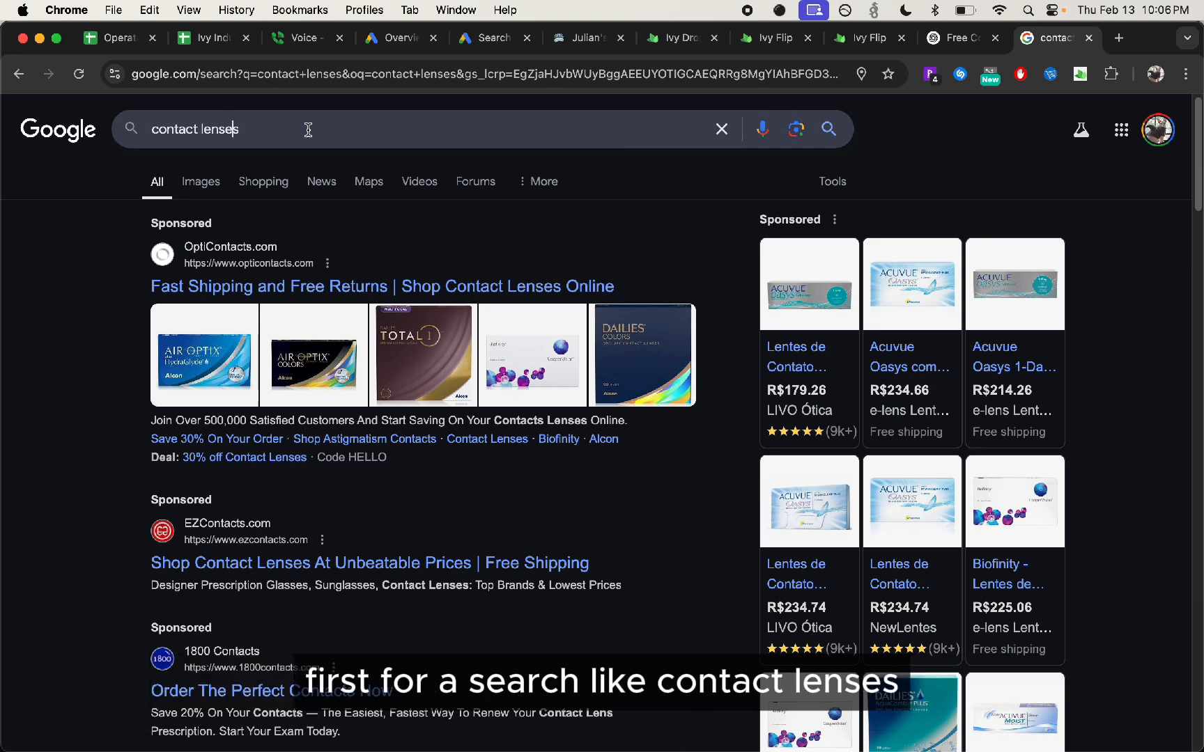
pyautogui.scroll(-5, 349, 279)
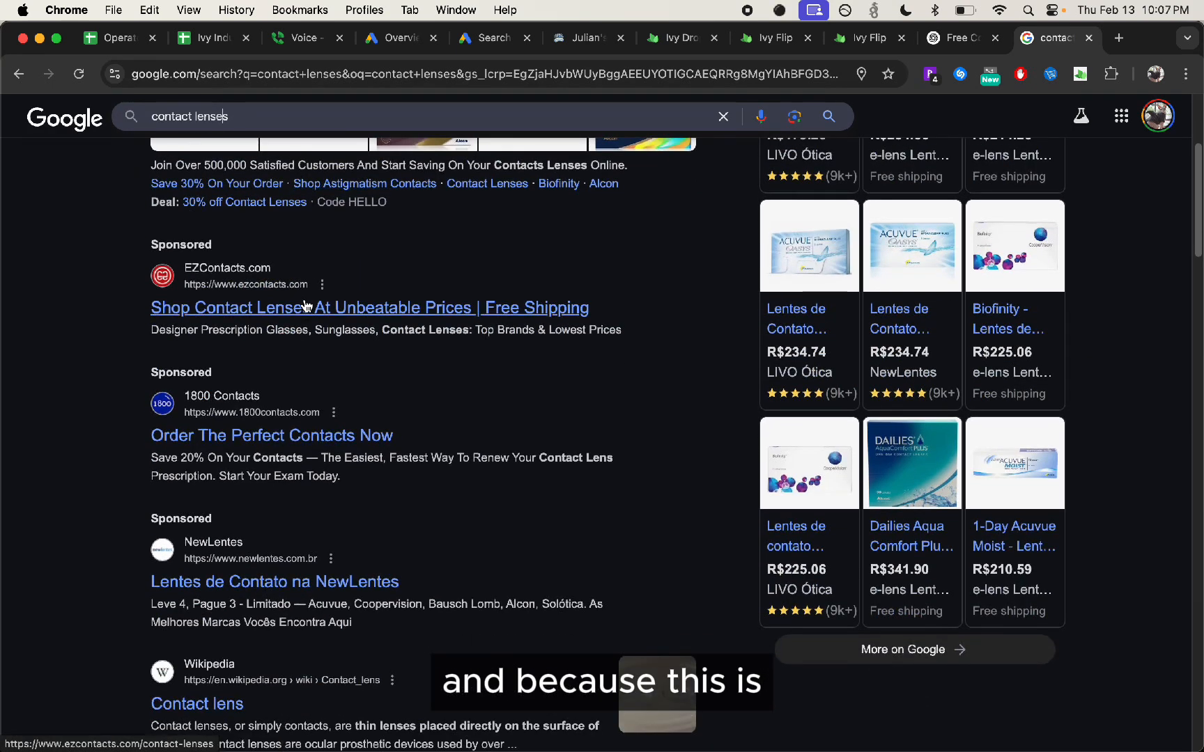
pyautogui.scroll(5, 372, 338)
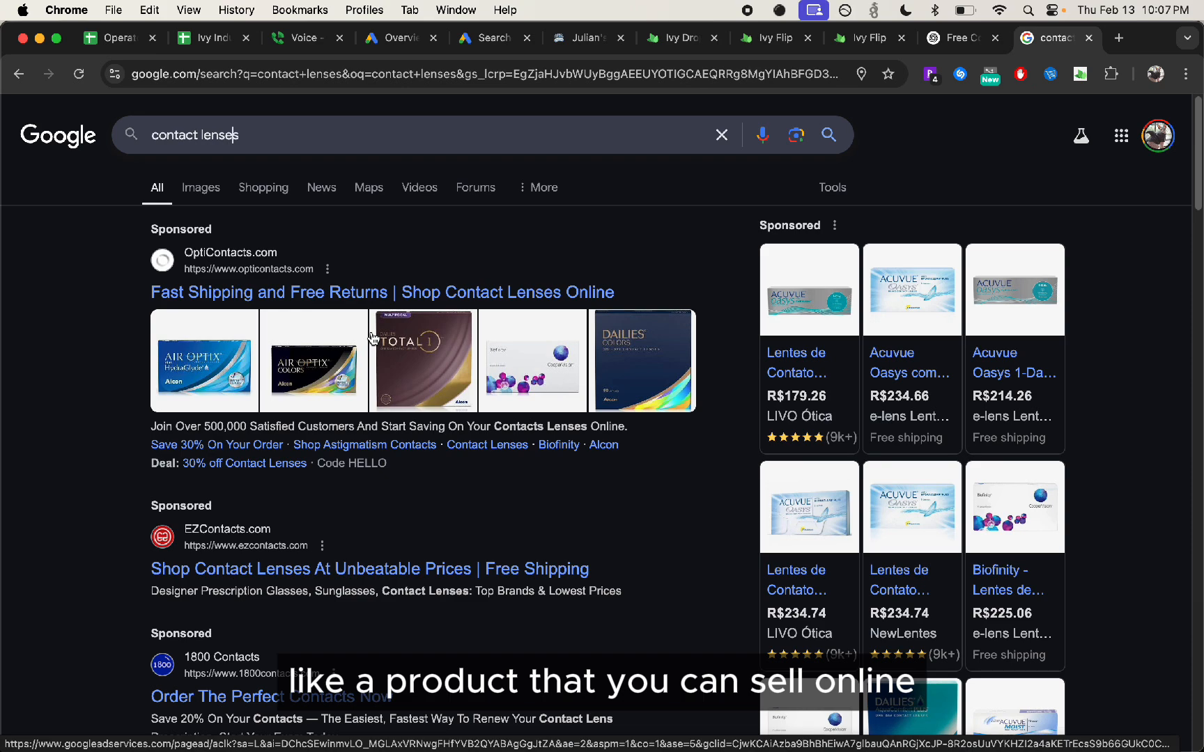
pyautogui.scroll(-2, 1048, 346)
pyautogui.scroll(-5, 897, 291)
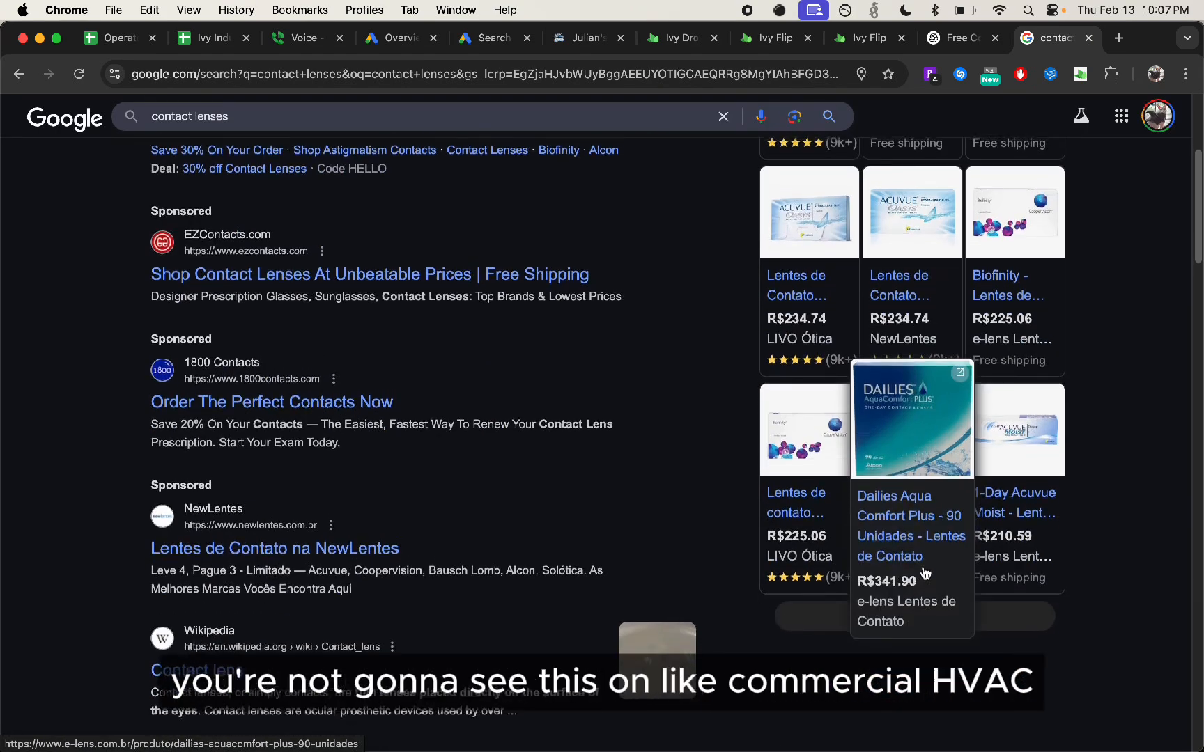
pyautogui.scroll(5, 906, 300)
pyautogui.moveTo(948, 310)
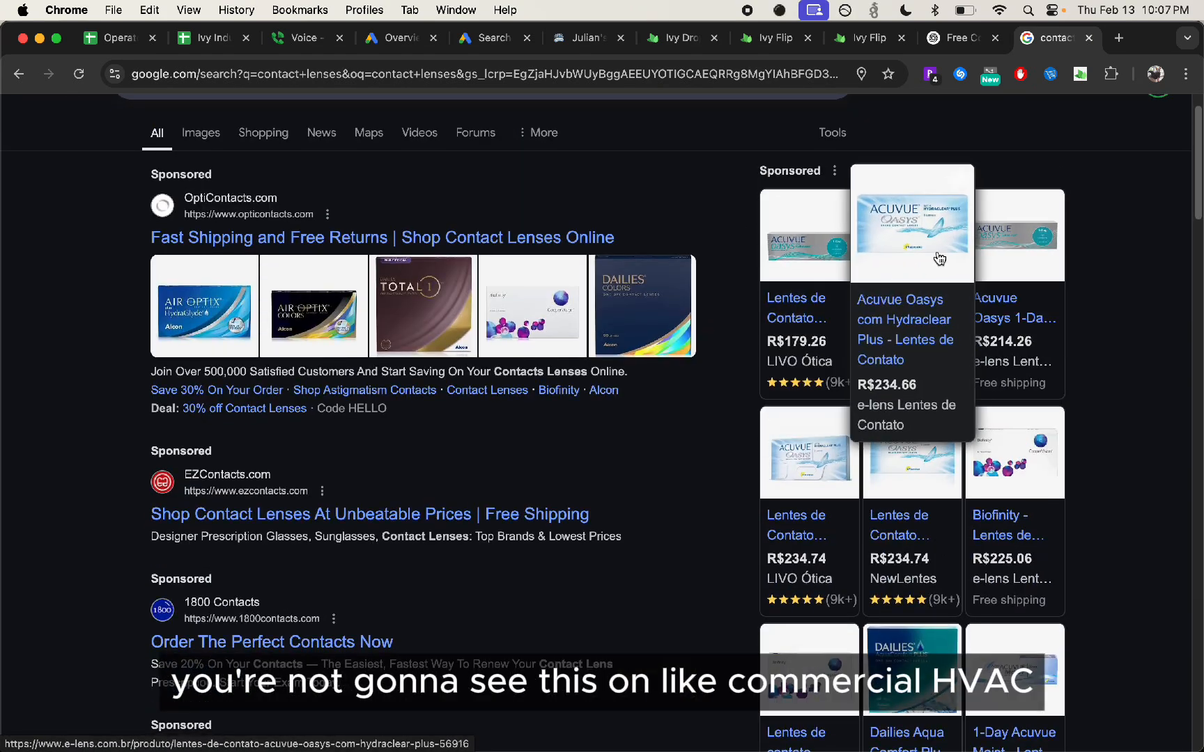
pyautogui.scroll(2, 806, 336)
pyautogui.scroll(1, 806, 336)
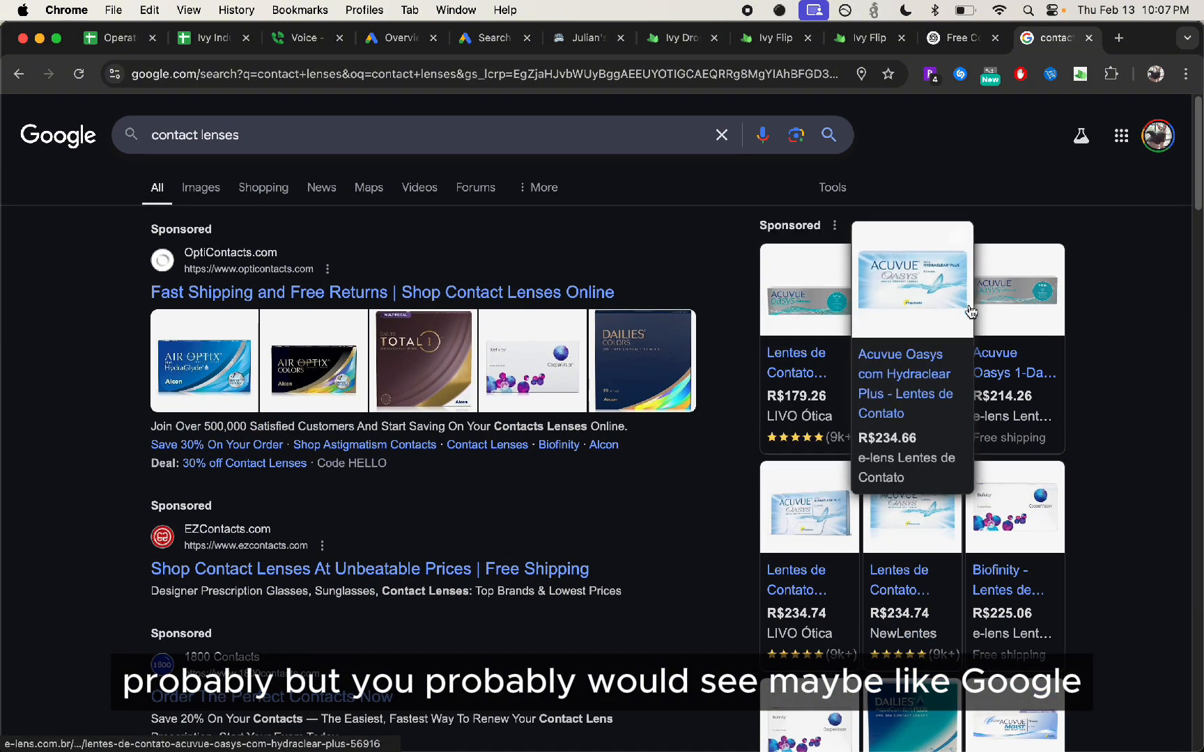
# Compare the organic contact lens results below the ads with the sponsored results above them
pyautogui.scroll(-5, 551, 493)
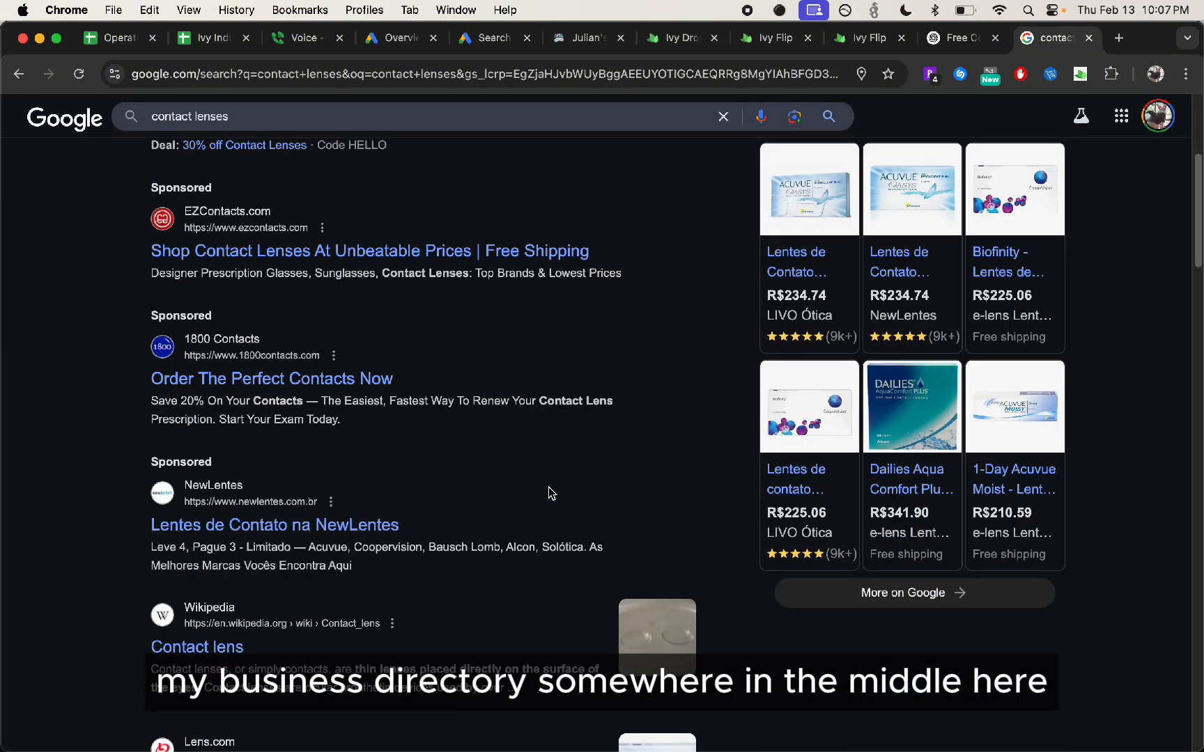
pyautogui.scroll(5, 280, 528)
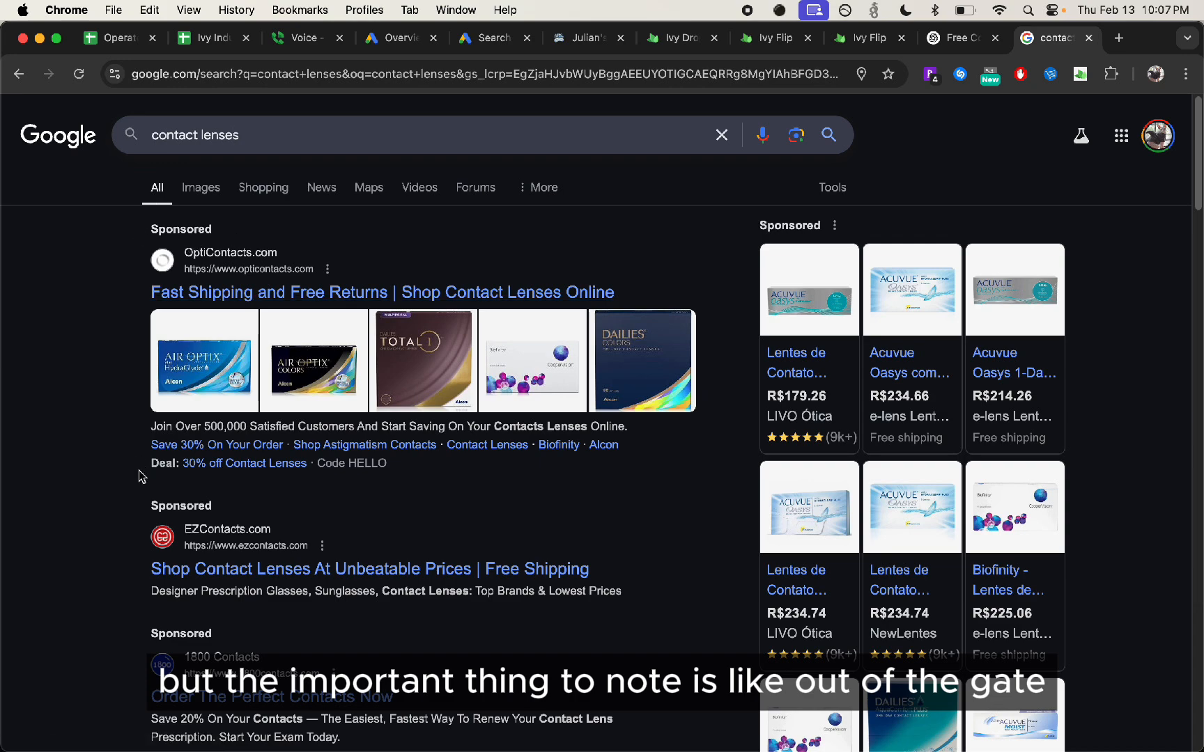
pyautogui.scroll(-8, 142, 476)
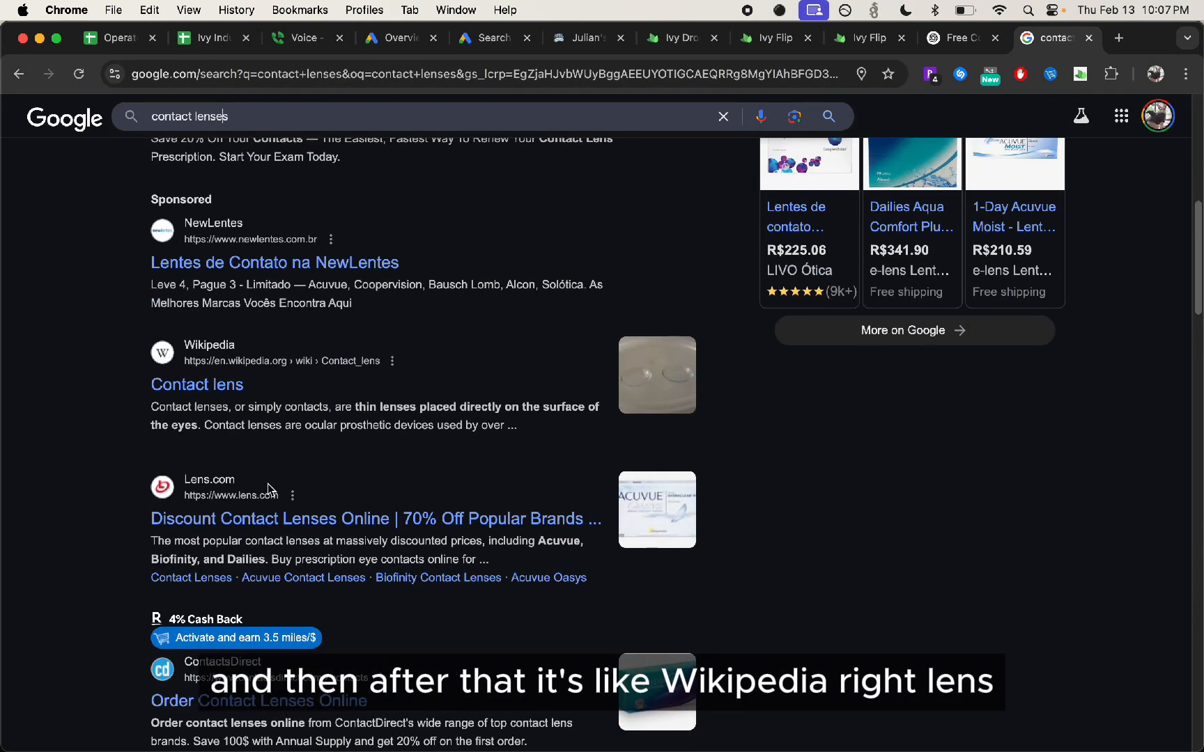
pyautogui.scroll(-4, 270, 403)
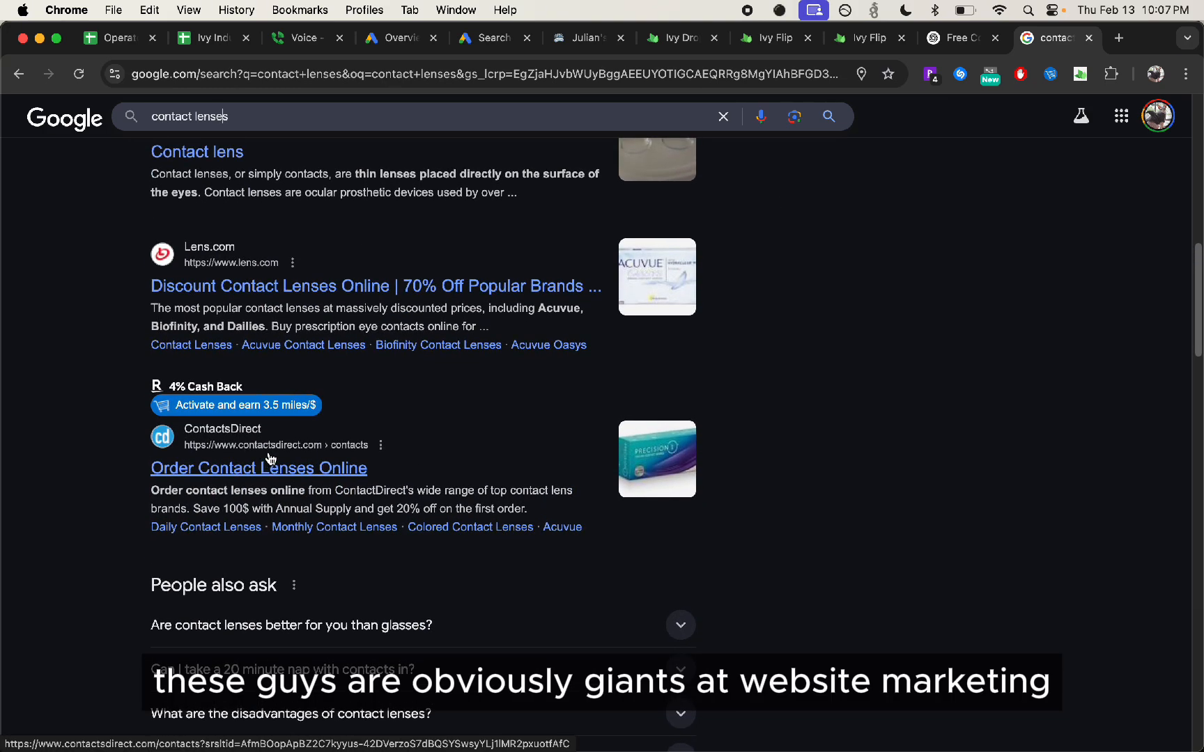
pyautogui.scroll(4, 271, 458)
pyautogui.scroll(6, 270, 457)
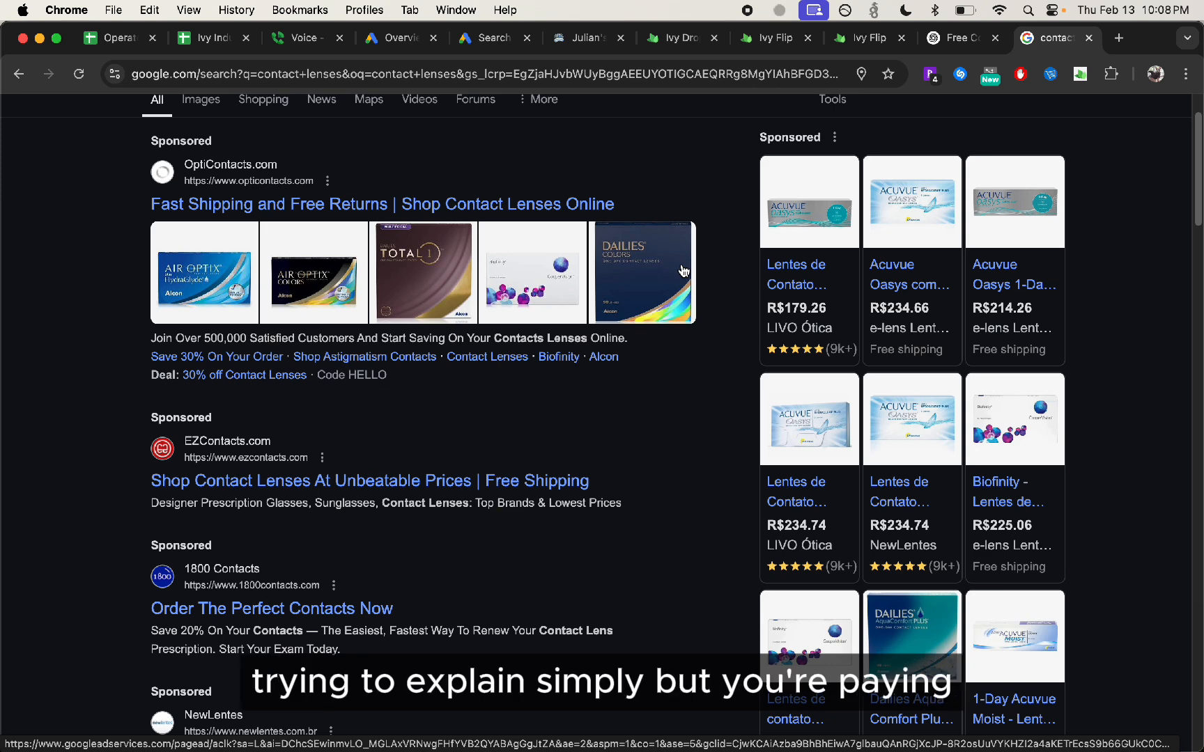
pyautogui.scroll(3, 682, 271)
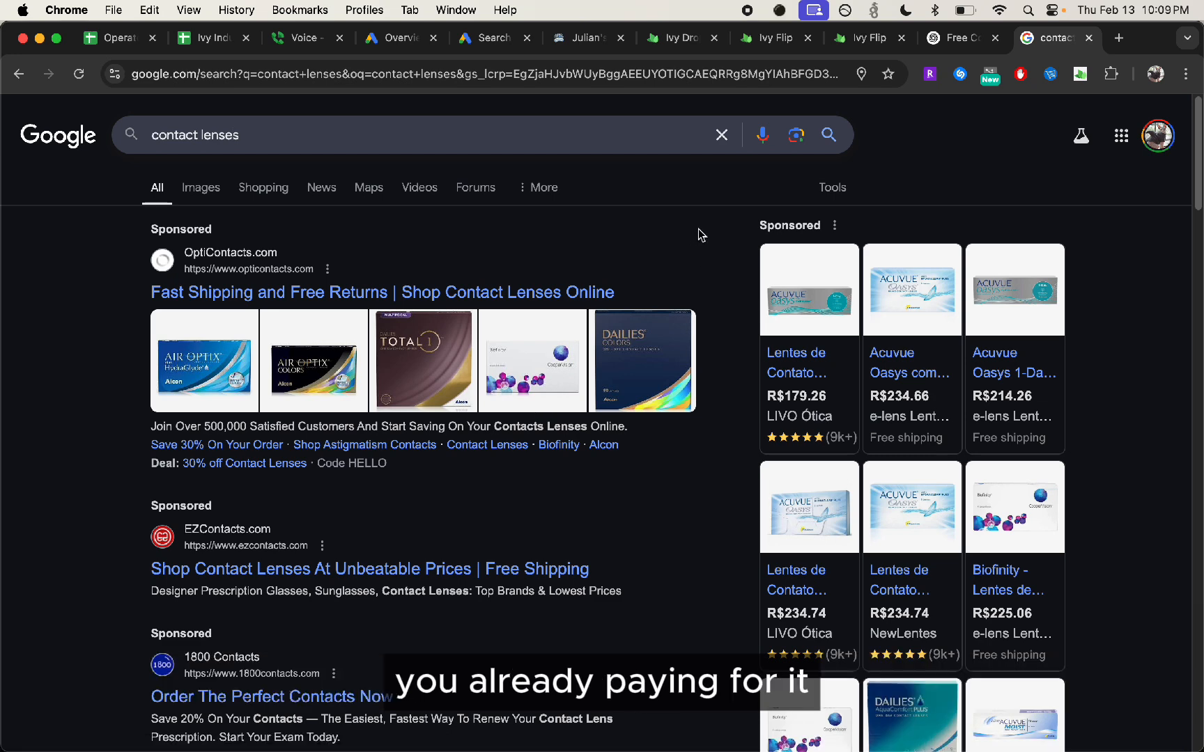
# Return to the Google Ads campaign draft and continue from the ad assets to the Budget stage
pyautogui.click(491, 39)
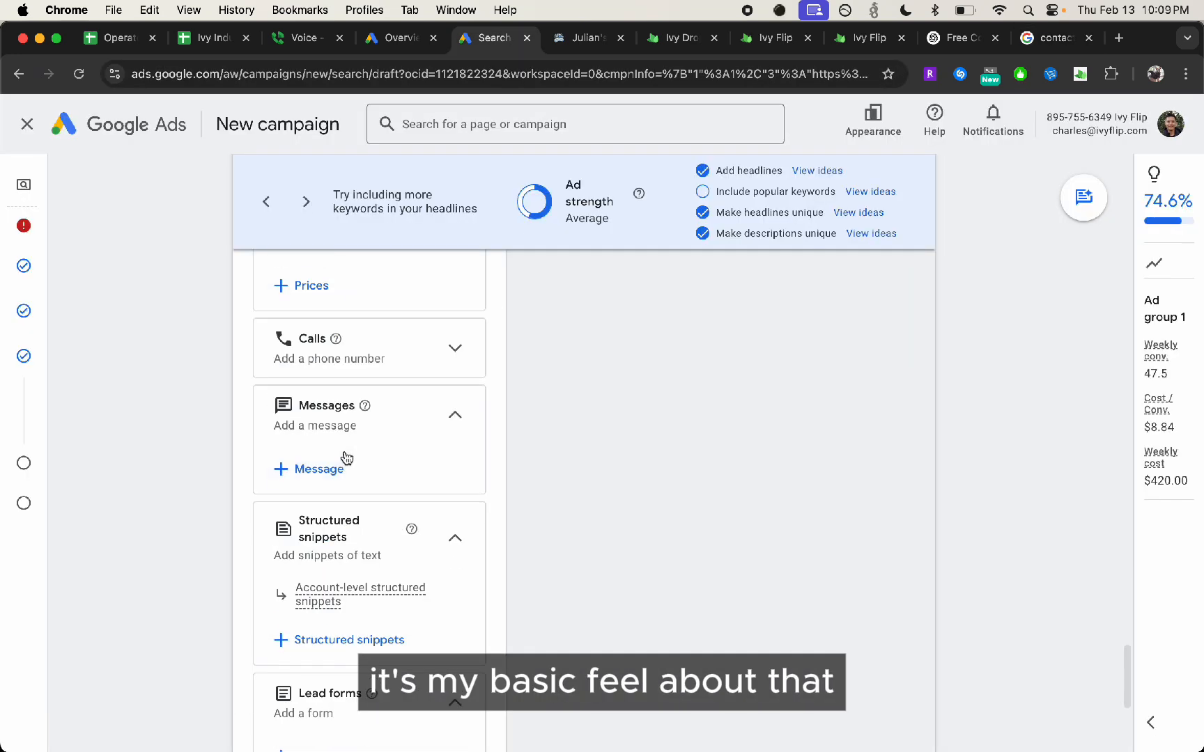
pyautogui.scroll(-5, 383, 453)
pyautogui.click(904, 687)
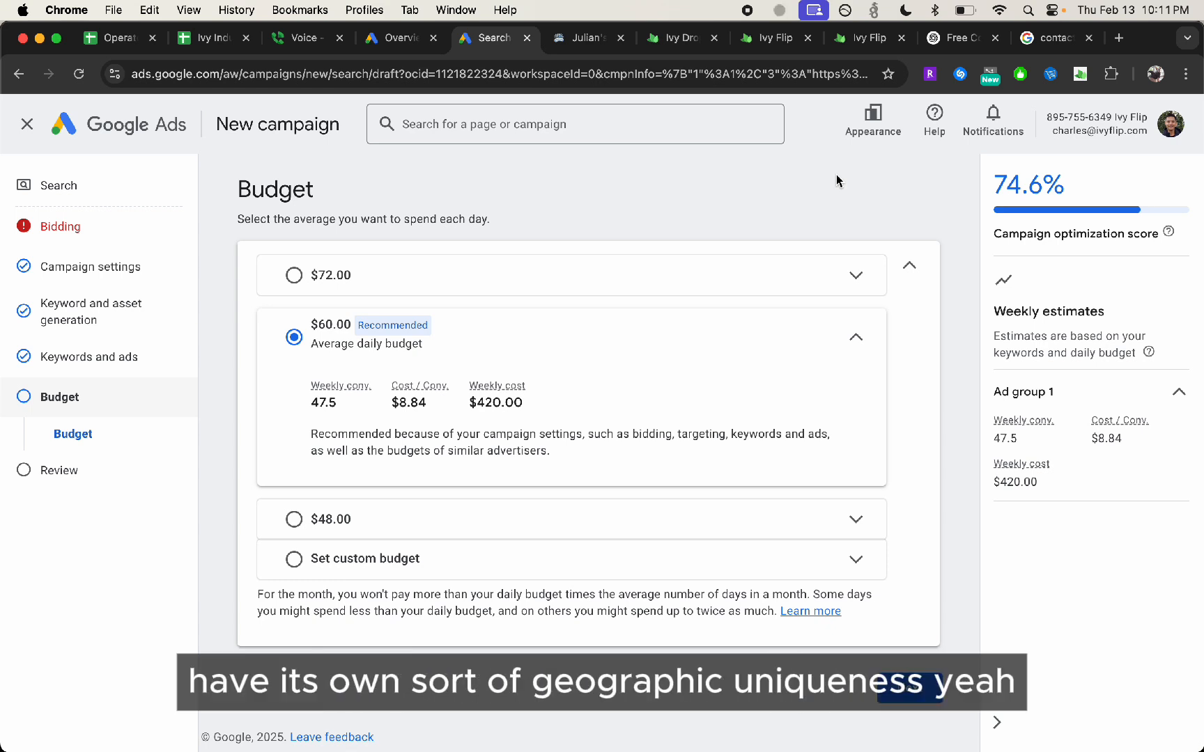
# Proceed with the recommended $60.00 average daily budget, and discard the campaign instead of saving it as a draft
pyautogui.doubleClick(403, 220)
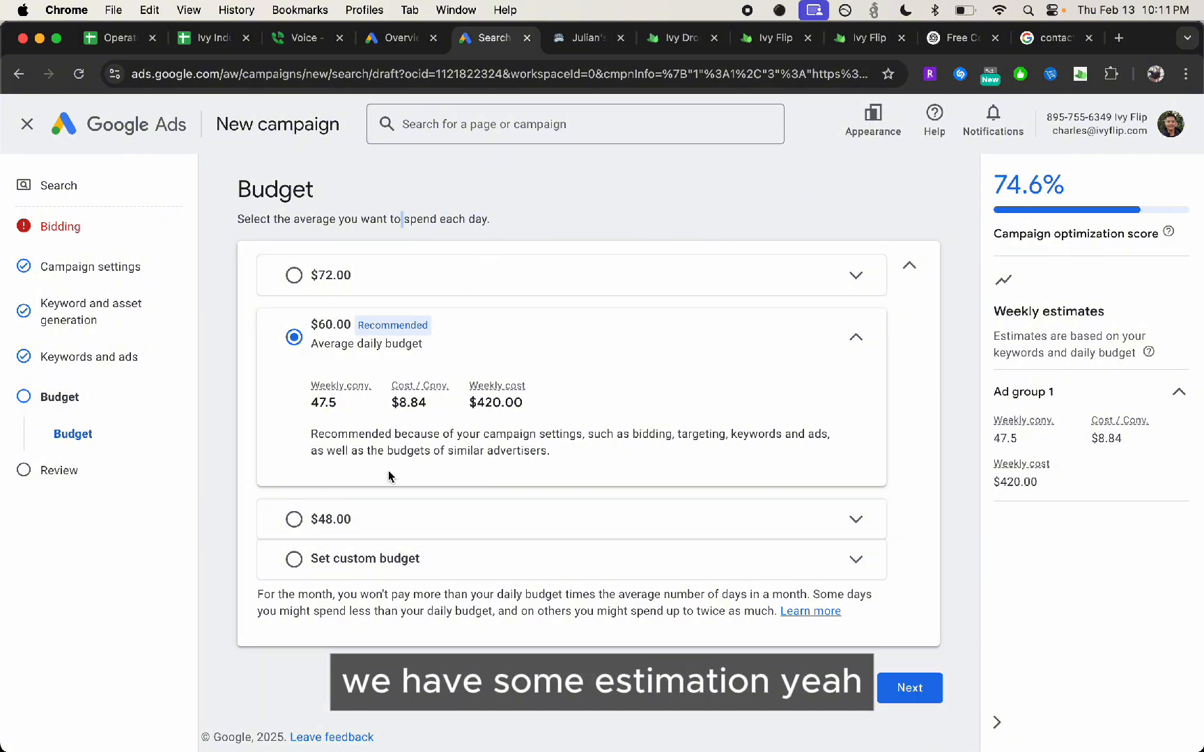
pyautogui.click(489, 573)
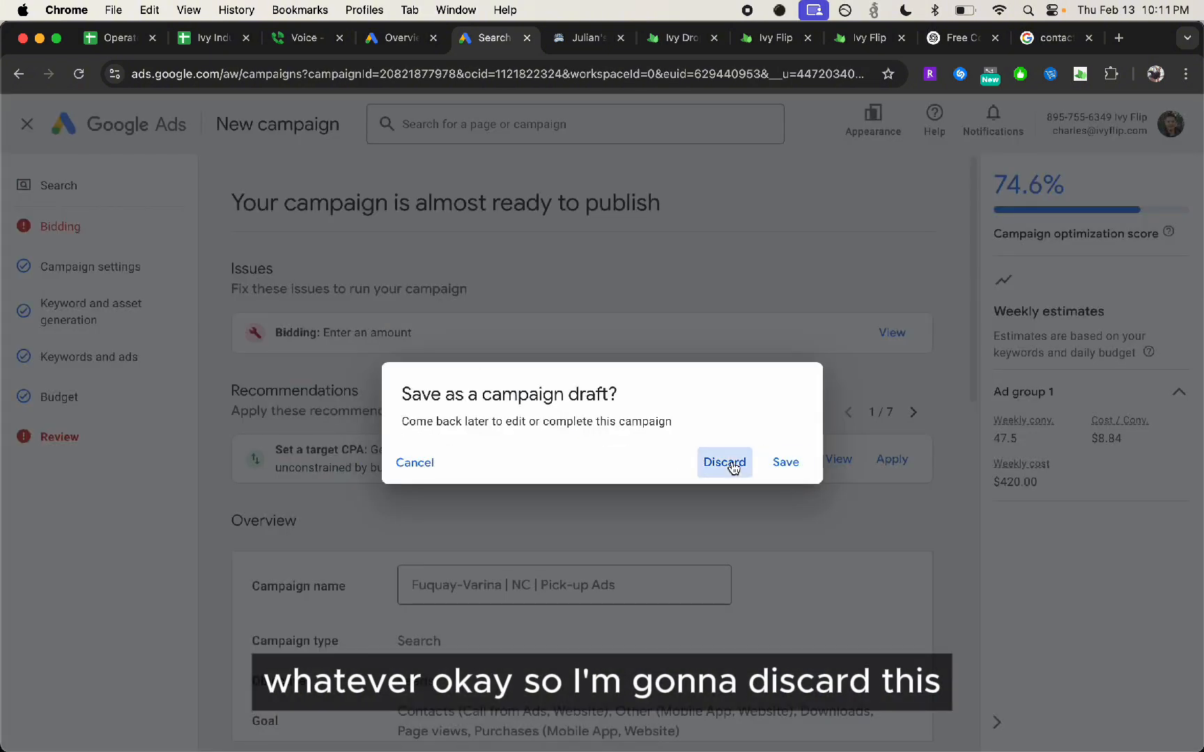
pyautogui.click(723, 462)
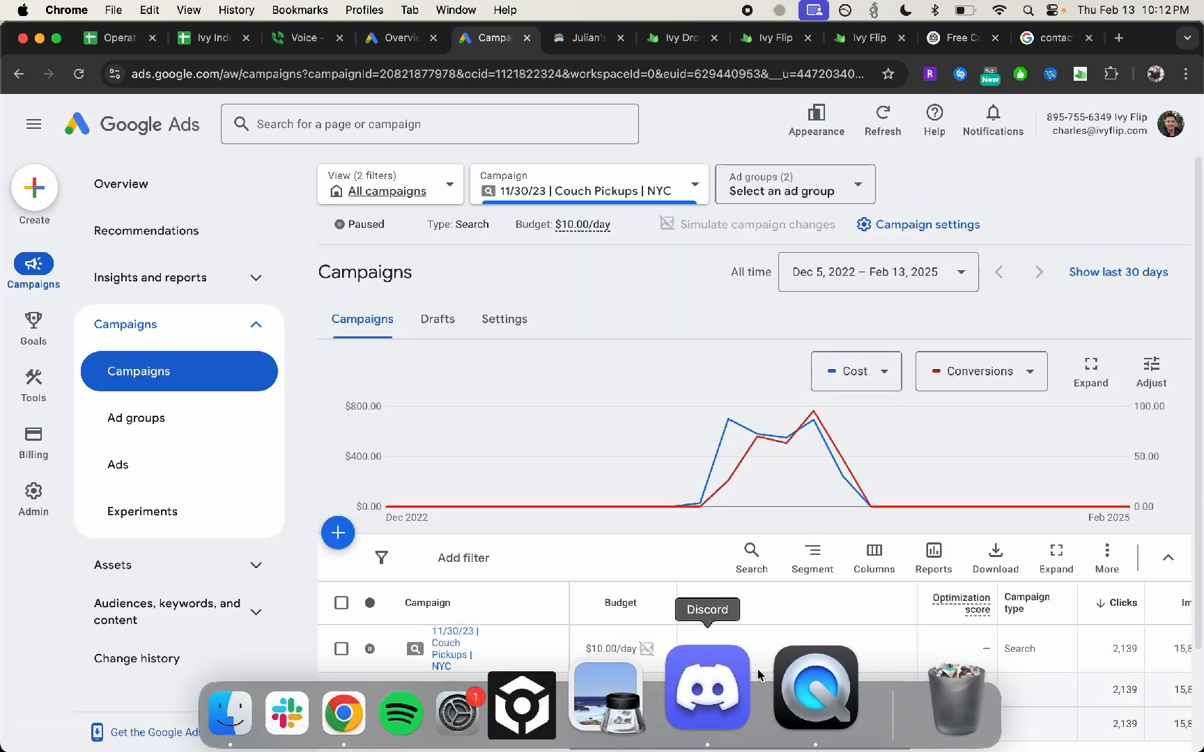
# Switch to Discord and remove Server Mute from the three server-muted participants in the Mastermind voice channel
pyautogui.click(742, 677)
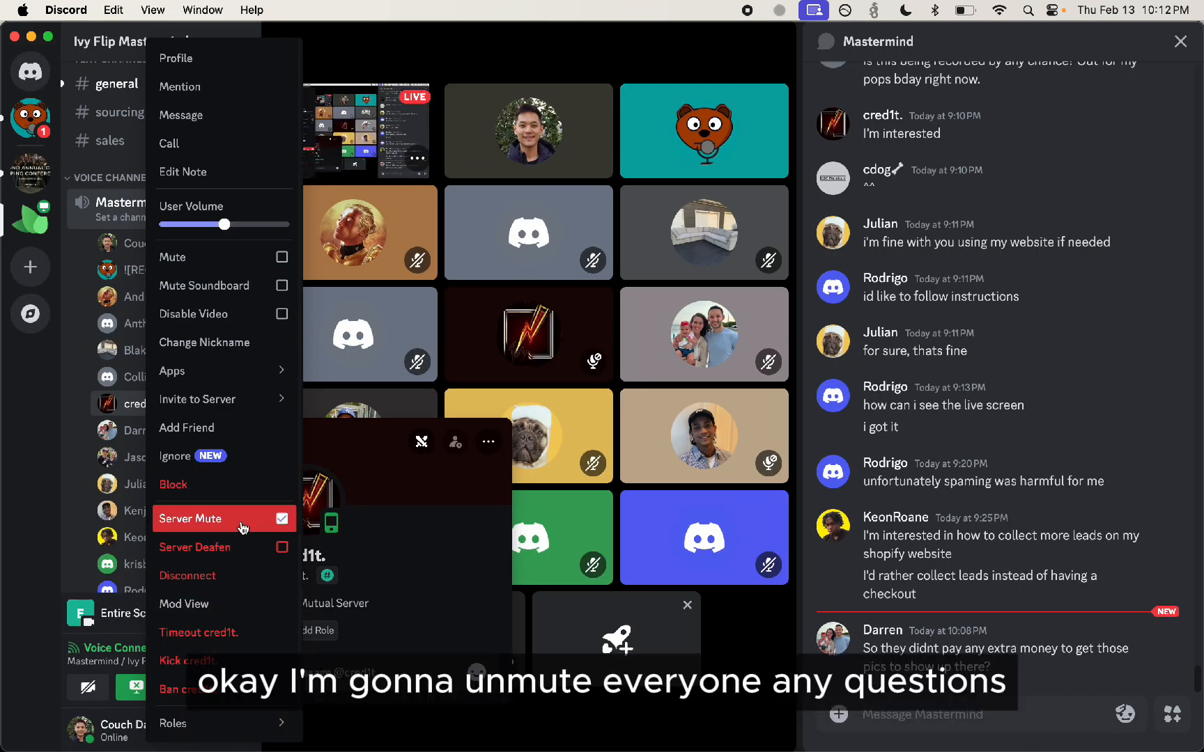
pyautogui.click(243, 528)
pyautogui.click(69, 422)
pyautogui.scroll(-5, 139, 422)
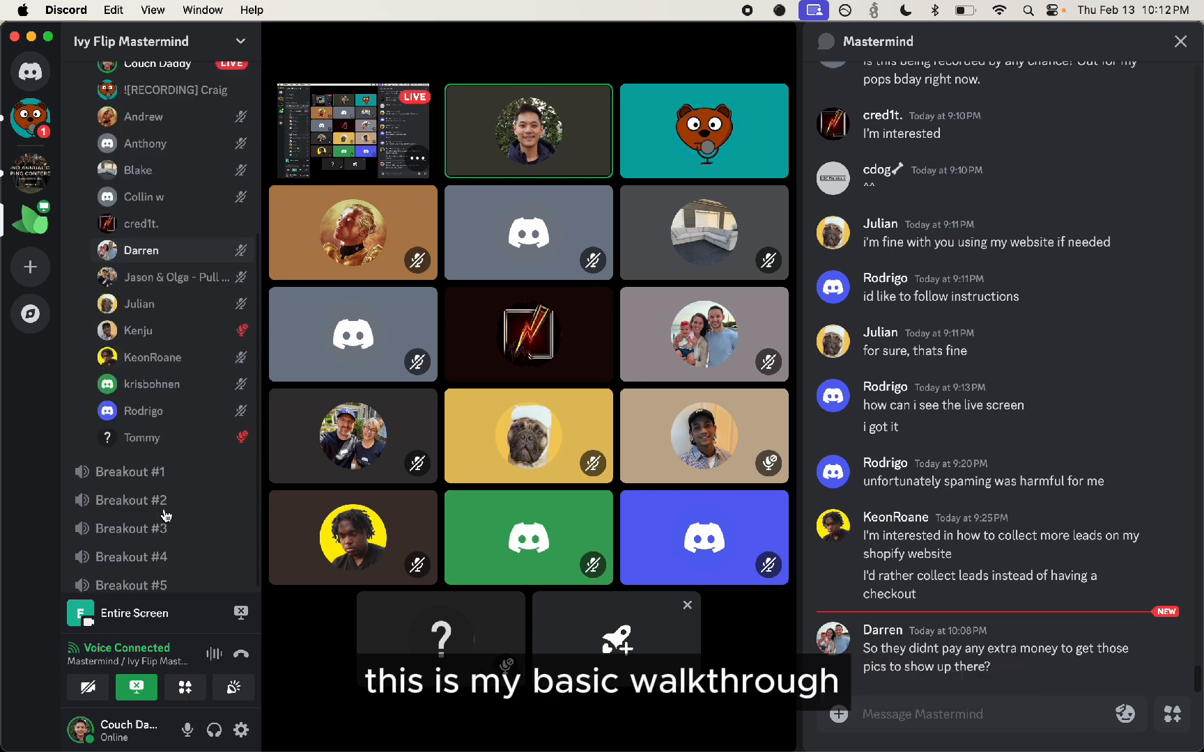
pyautogui.click(209, 324)
pyautogui.rightClick(242, 324)
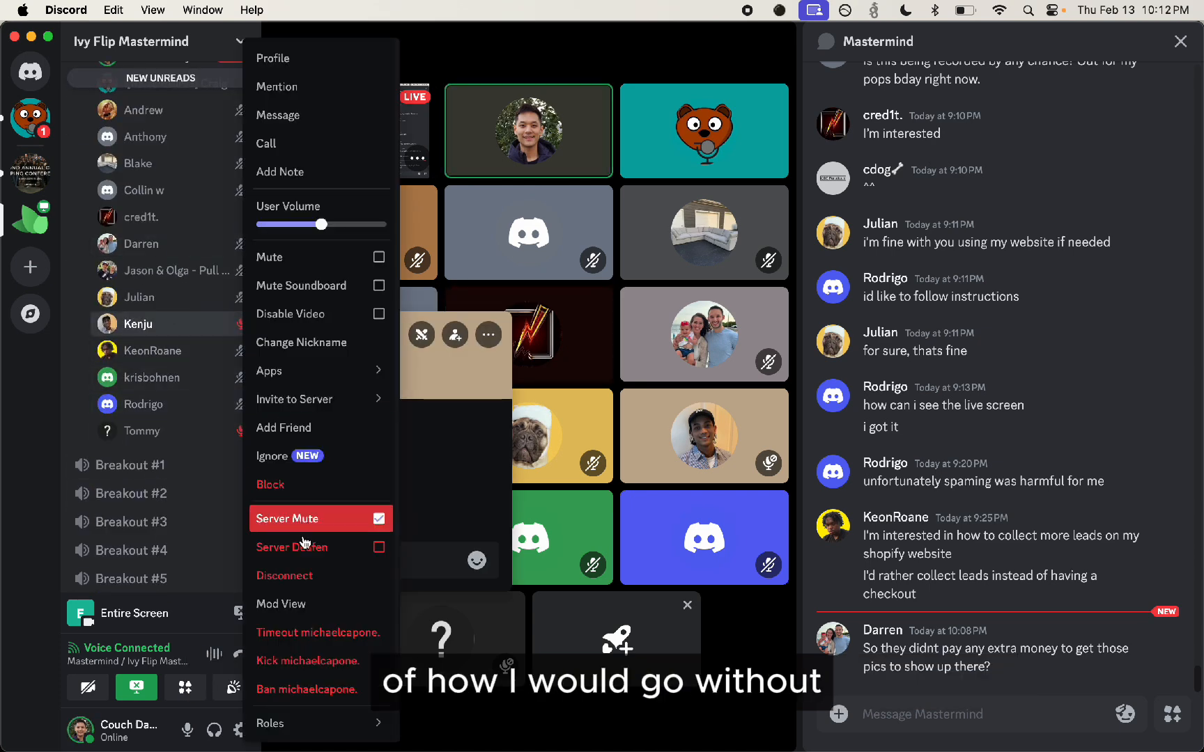
pyautogui.click(301, 520)
pyautogui.rightClick(187, 432)
pyautogui.click(244, 519)
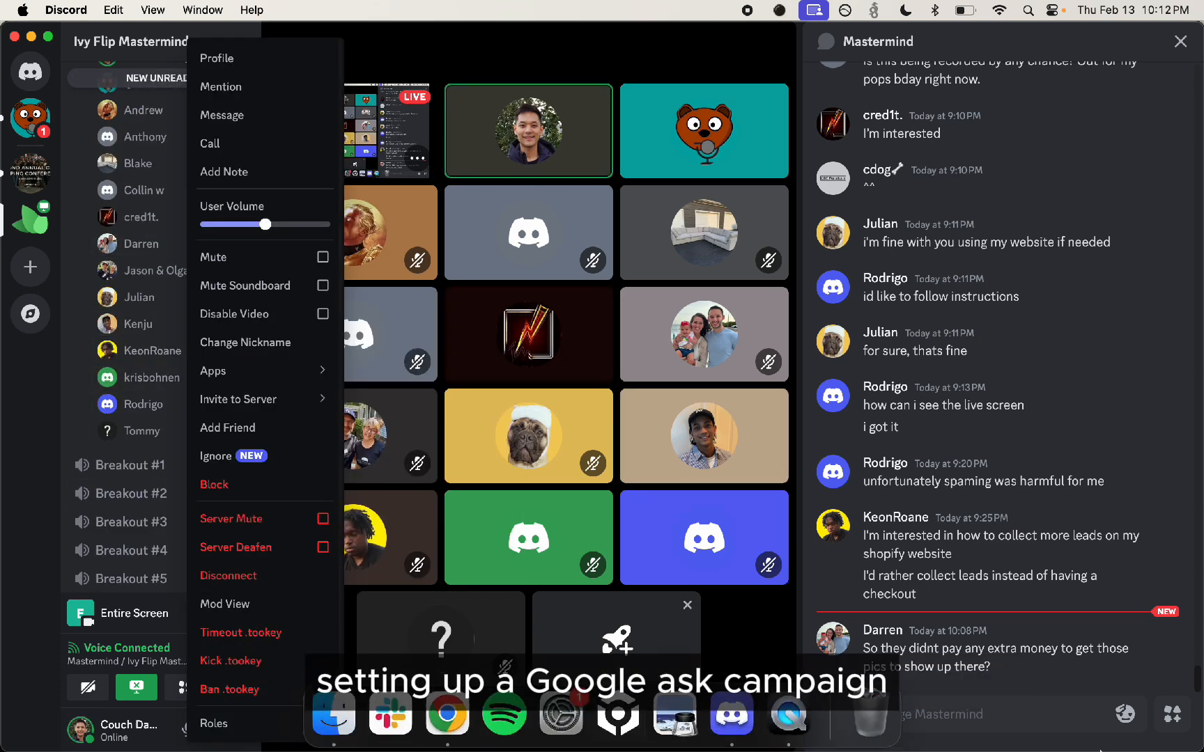
pyautogui.click(989, 714)
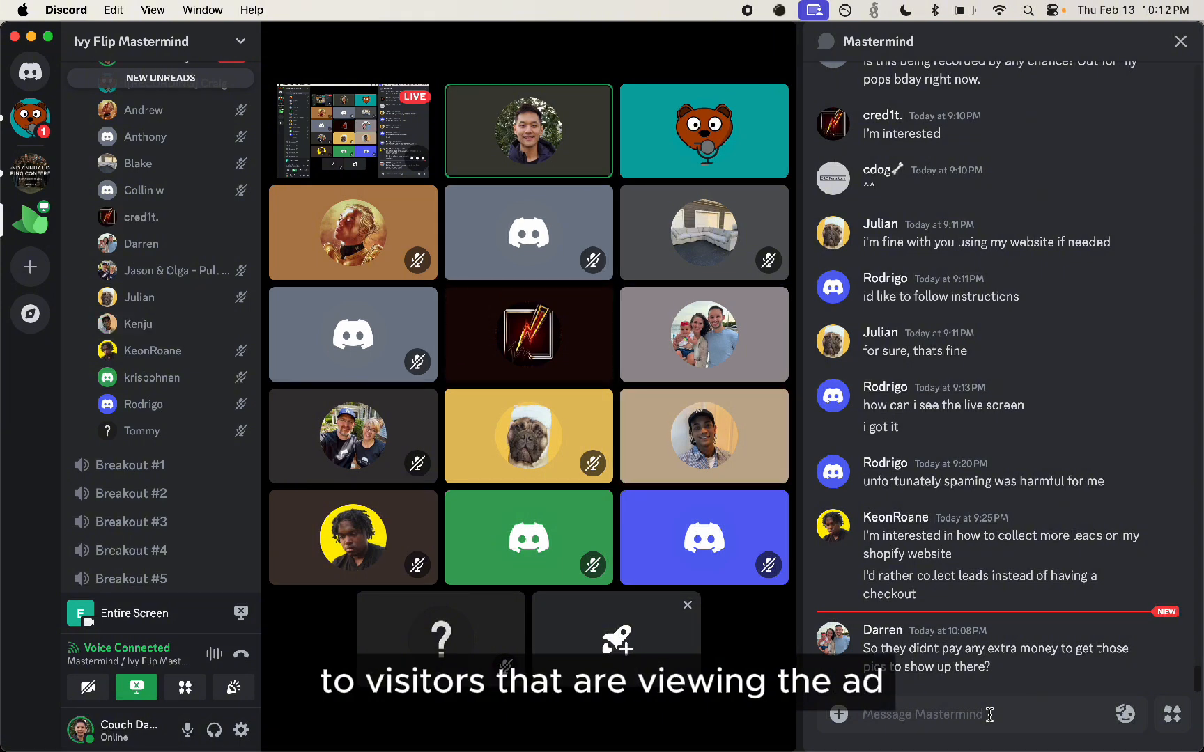
pyautogui.scroll(1, 195, 453)
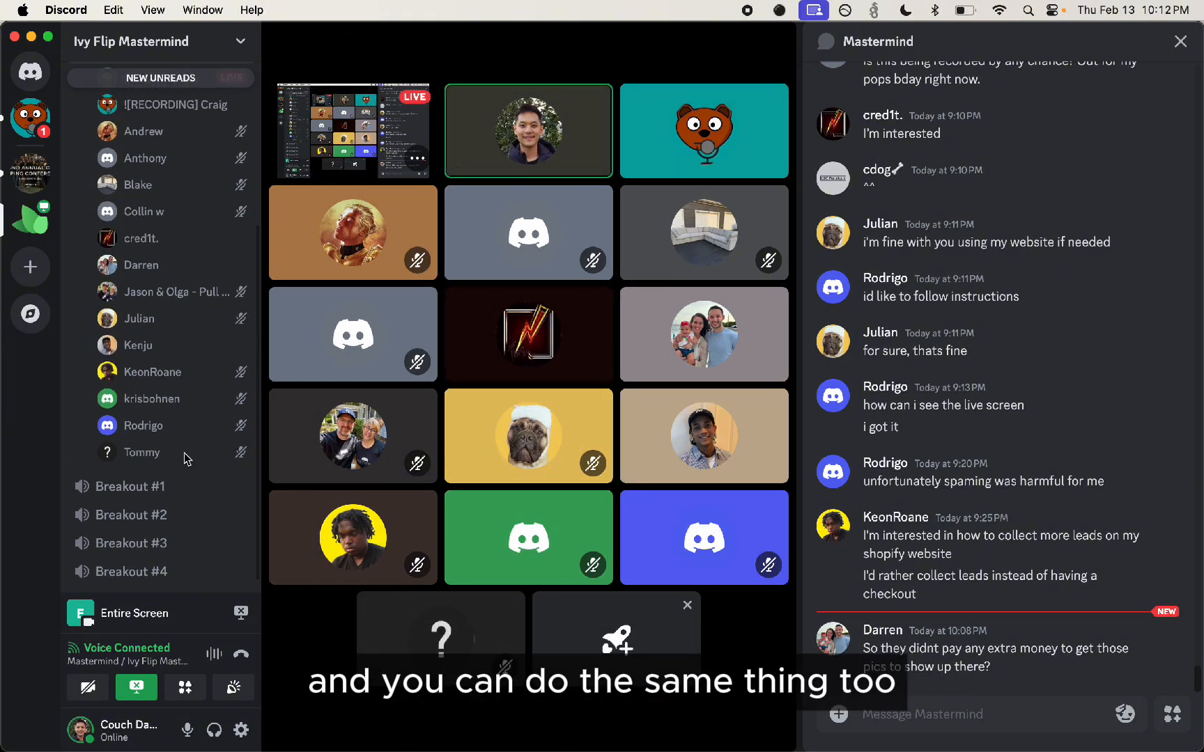